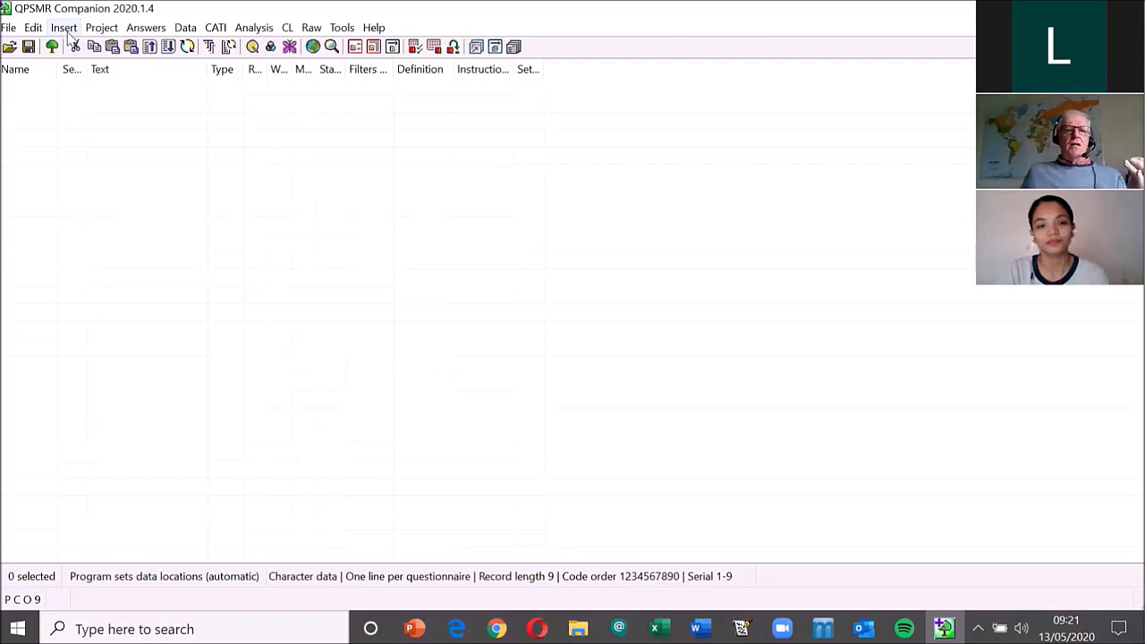
- Insert a new question entry named q1 with the type Single-coded response only
{"action": "left_click", "coordinate": [64, 28]}
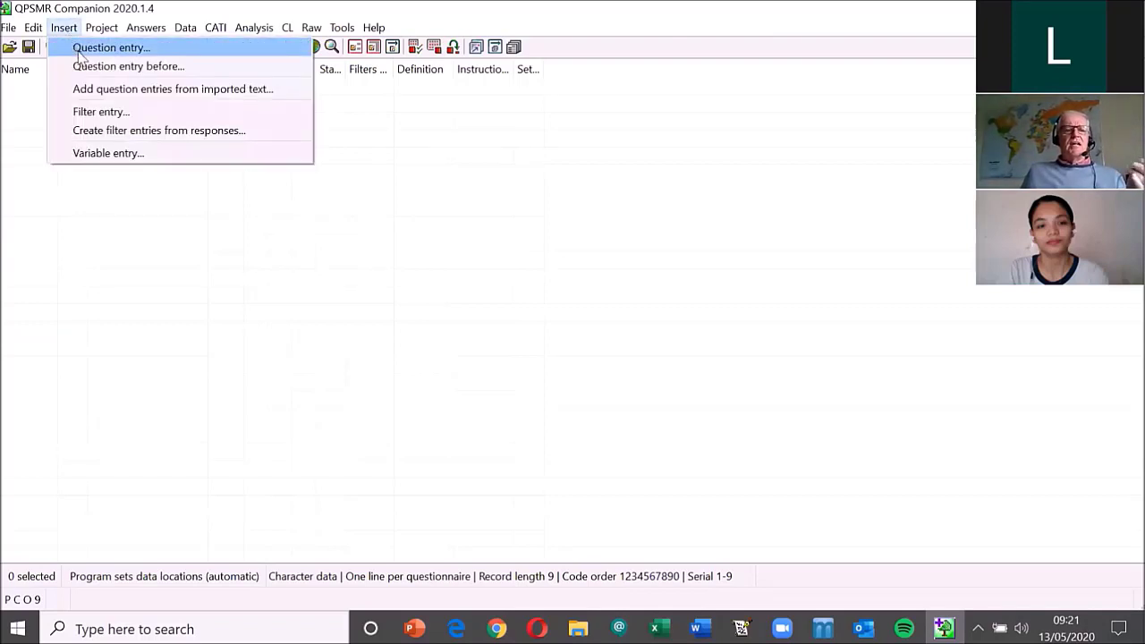
{"action": "left_click", "coordinate": [78, 52]}
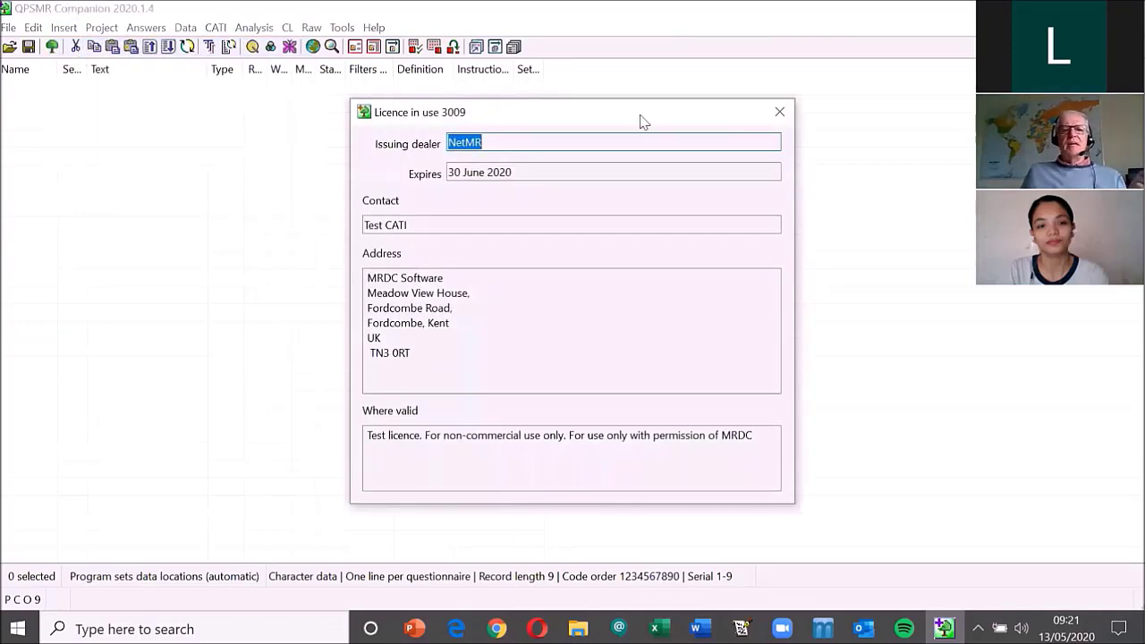
{"action": "left_click", "coordinate": [779, 112]}
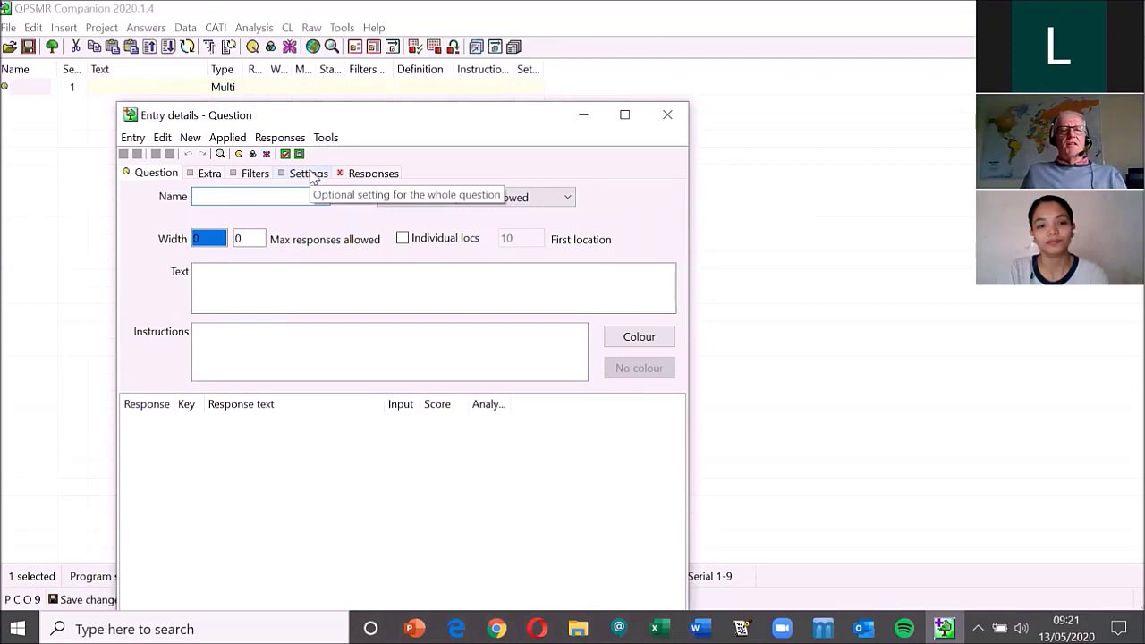
{"action": "type", "text": "q1"}
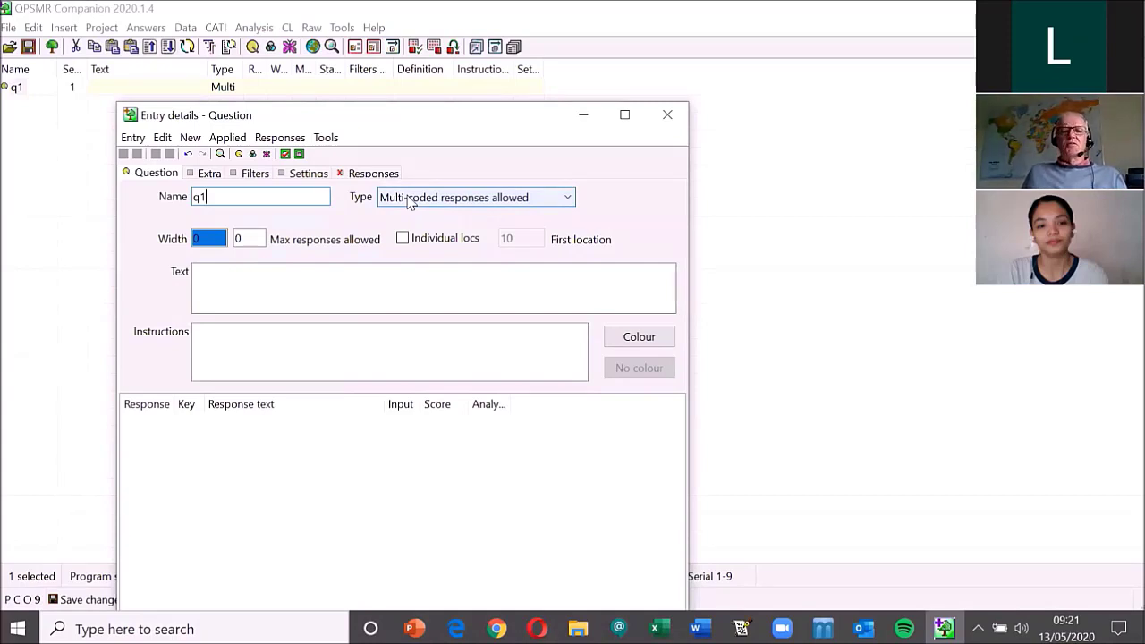
{"action": "left_click", "coordinate": [408, 200]}
{"action": "left_click", "coordinate": [411, 215]}
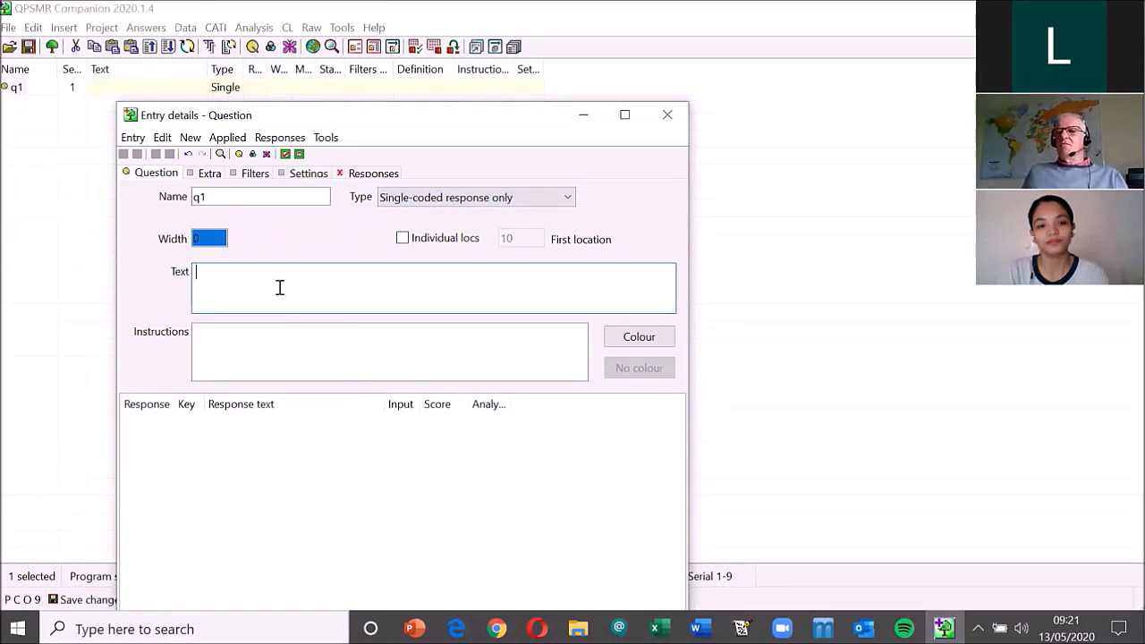
- Switch to MY SURVEY.docx in Word and copy the five answer lines from Every day to Never
{"action": "key", "text": "alt+Tab"}
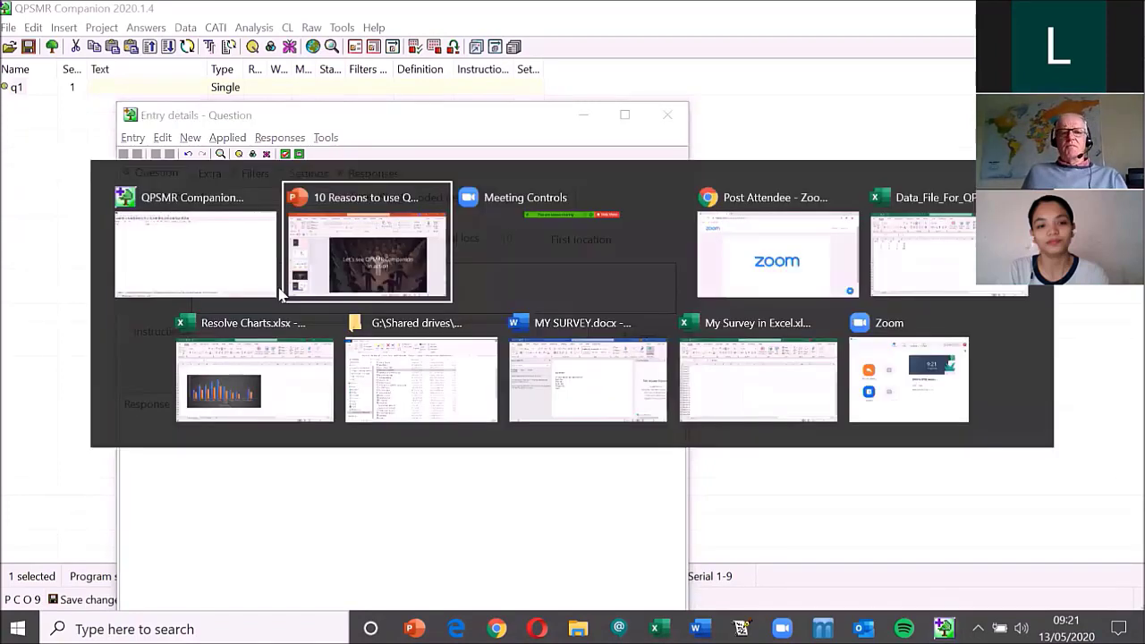
{"action": "key", "text": "alt+Tab"}
{"action": "key", "text": "alt+Tab"}
{"action": "key", "text": "alt+Tab"}
{"action": "key", "text": "alt+Tab"}
{"action": "key", "text": "alt+Tab"}
{"action": "key", "text": "alt+Tab"}
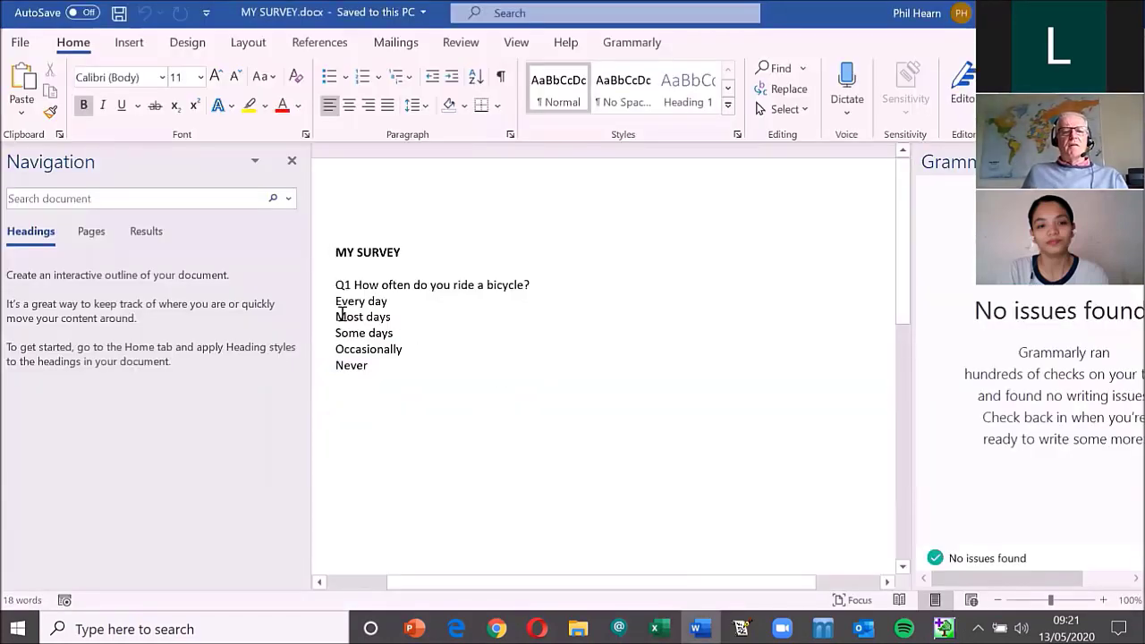
{"action": "left_click_drag", "start_coordinate": [339, 306], "coordinate": [419, 366]}
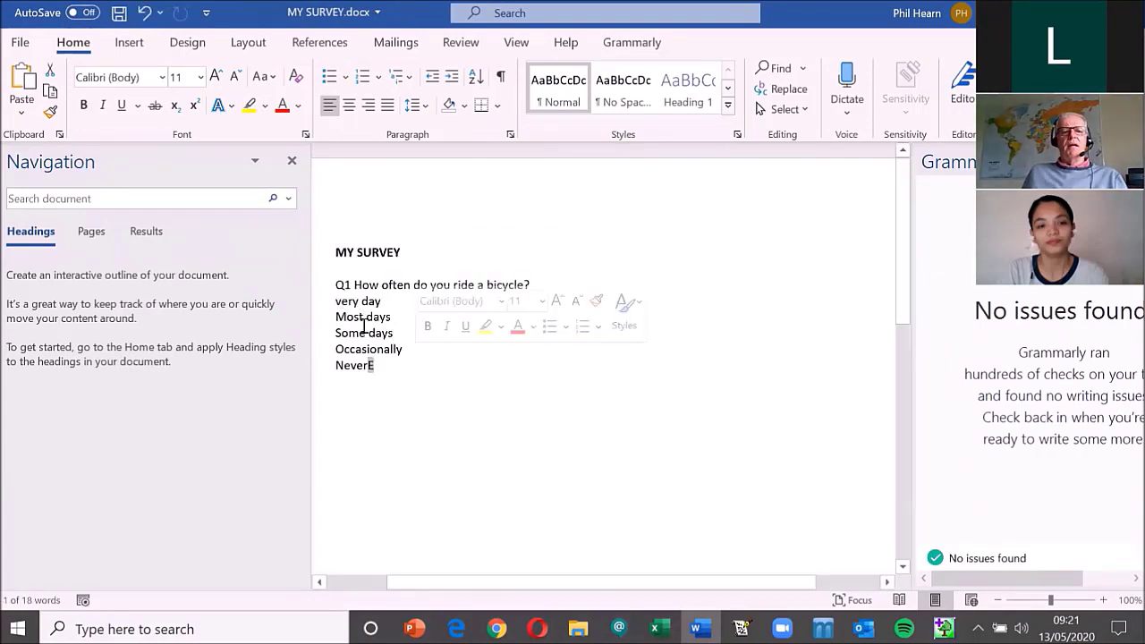
{"action": "key", "text": "ctrl+z"}
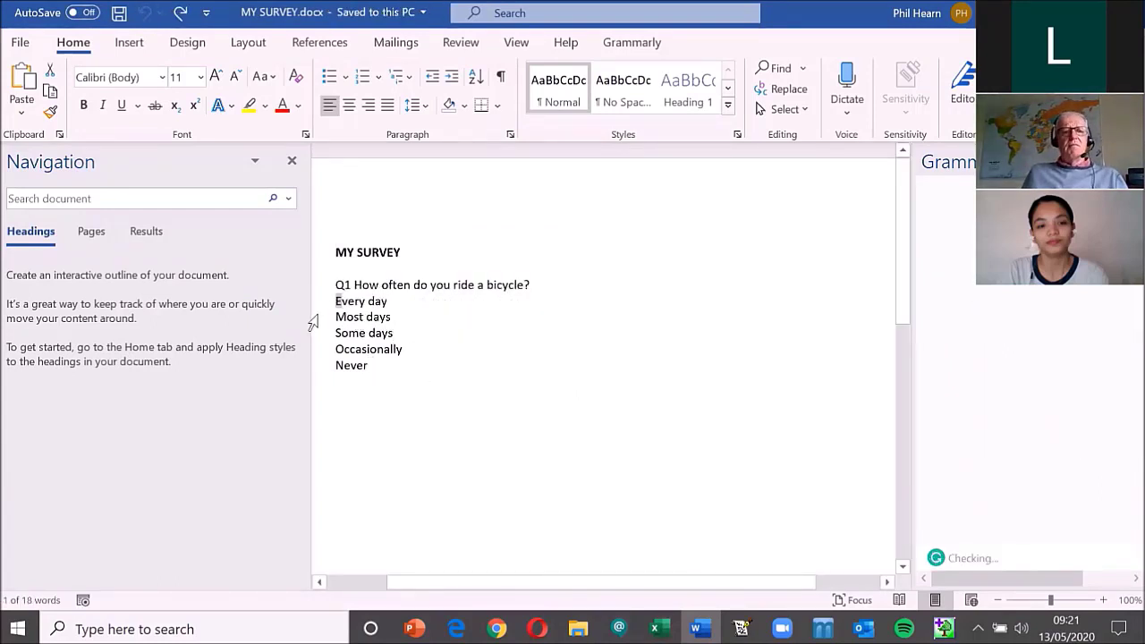
{"action": "left_click_drag", "start_coordinate": [333, 304], "coordinate": [404, 357]}
{"action": "key", "text": "ctrl+c"}
{"action": "right_click", "coordinate": [383, 343]}
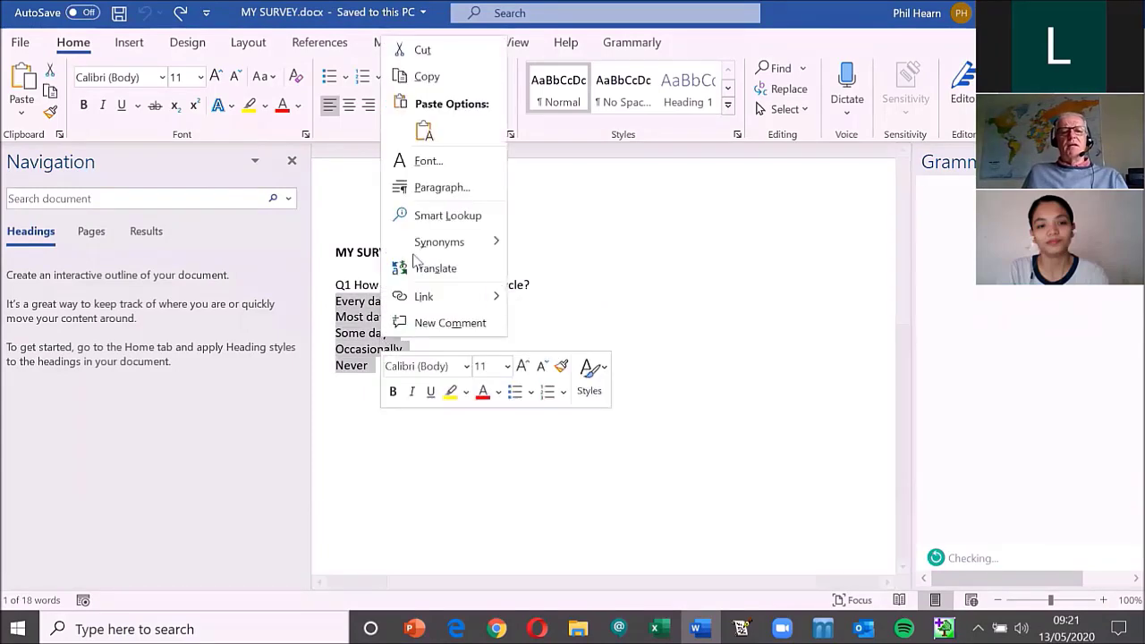
{"action": "left_click", "coordinate": [420, 76]}
- Return to QPSMR Companion and enter "How often do you buy Coca Cola?" as the text of question q1
{"action": "key", "text": "alt+Tab"}
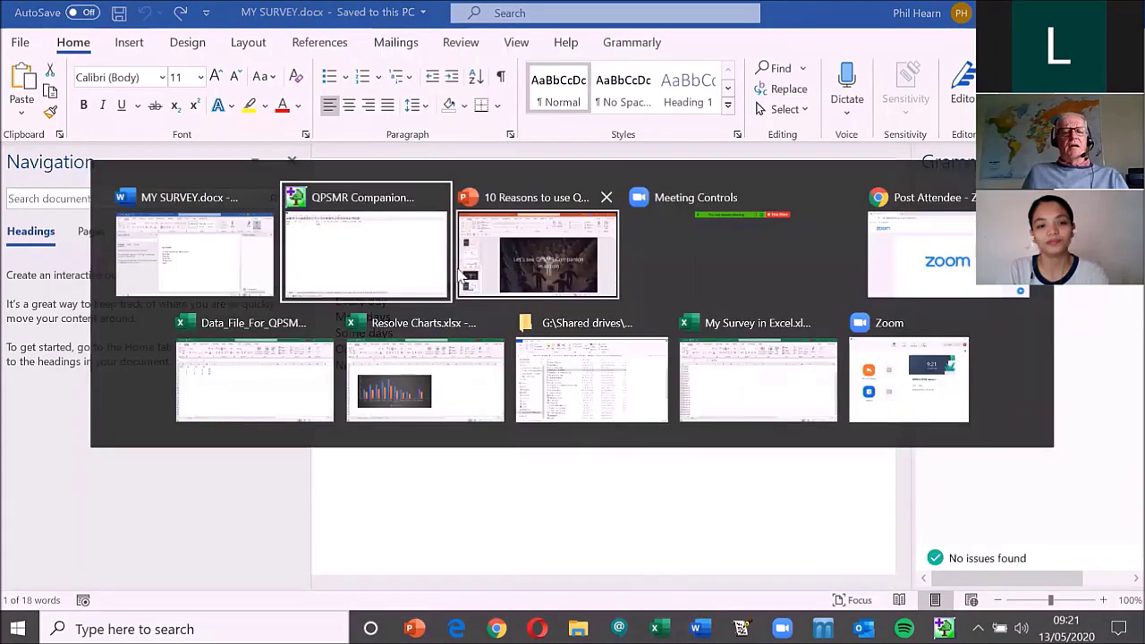
{"action": "key", "text": "alt+Tab"}
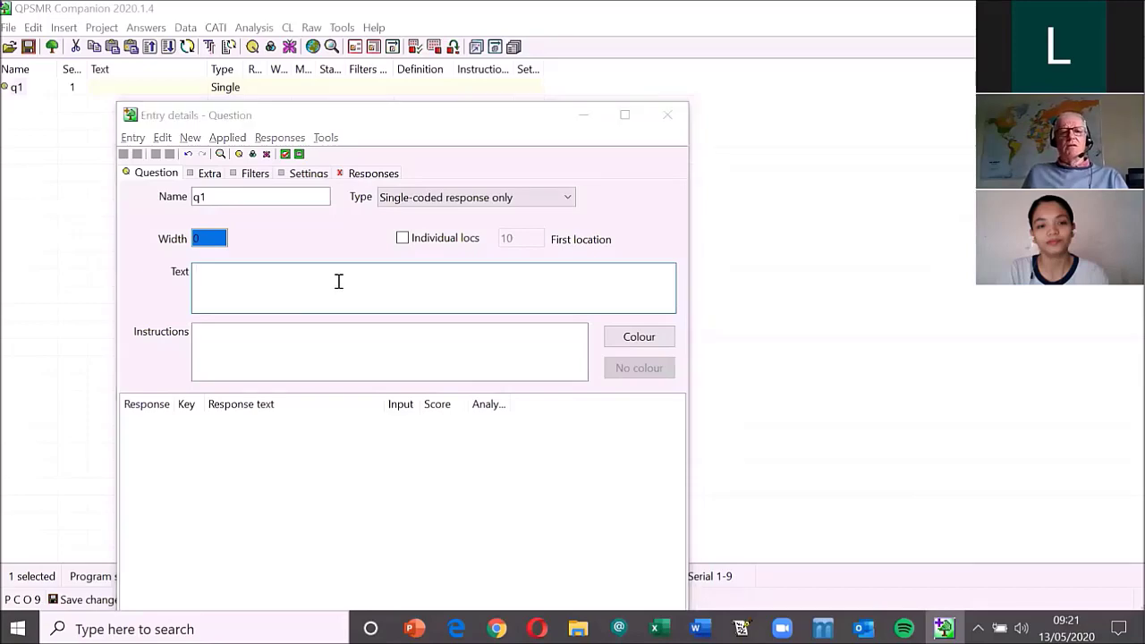
{"action": "key", "text": "alt+Tab"}
{"action": "type", "text": "Hoiw"}
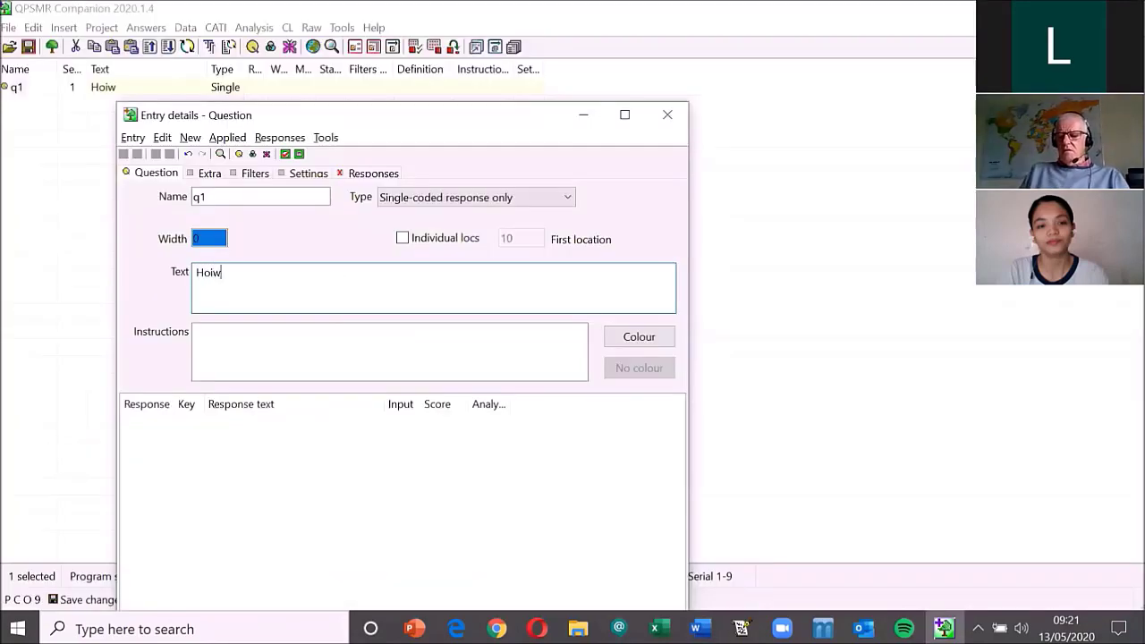
{"action": "key", "text": "BackSpace"}
{"action": "key", "text": "BackSpace"}
{"action": "type", "text": "w o"}
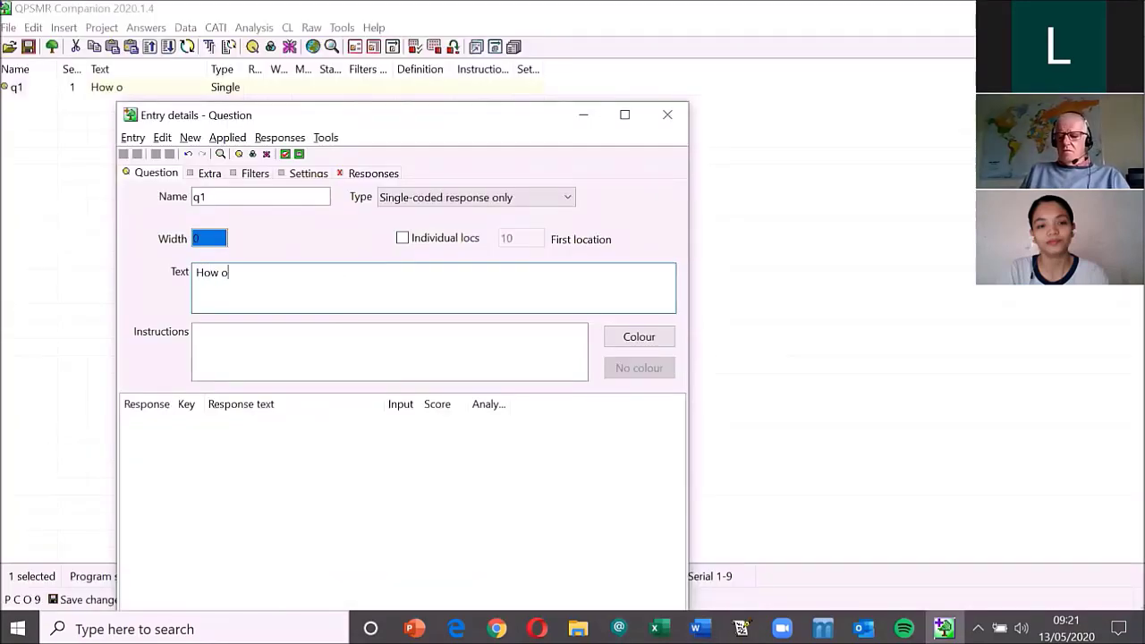
{"action": "type", "text": "ften do you buy"}
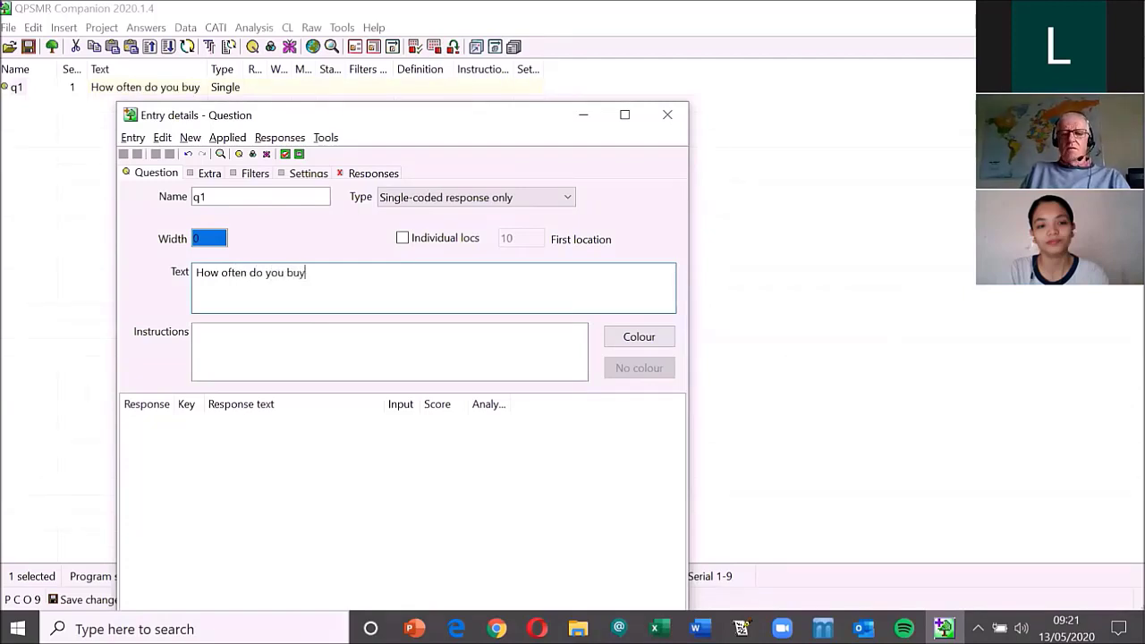
{"action": "type", "text": " Xox"}
{"action": "key", "text": "BackSpace"}
{"action": "key", "text": "BackSpace"}
{"action": "key", "text": "BackSpace"}
{"action": "type", "text": "Coc"}
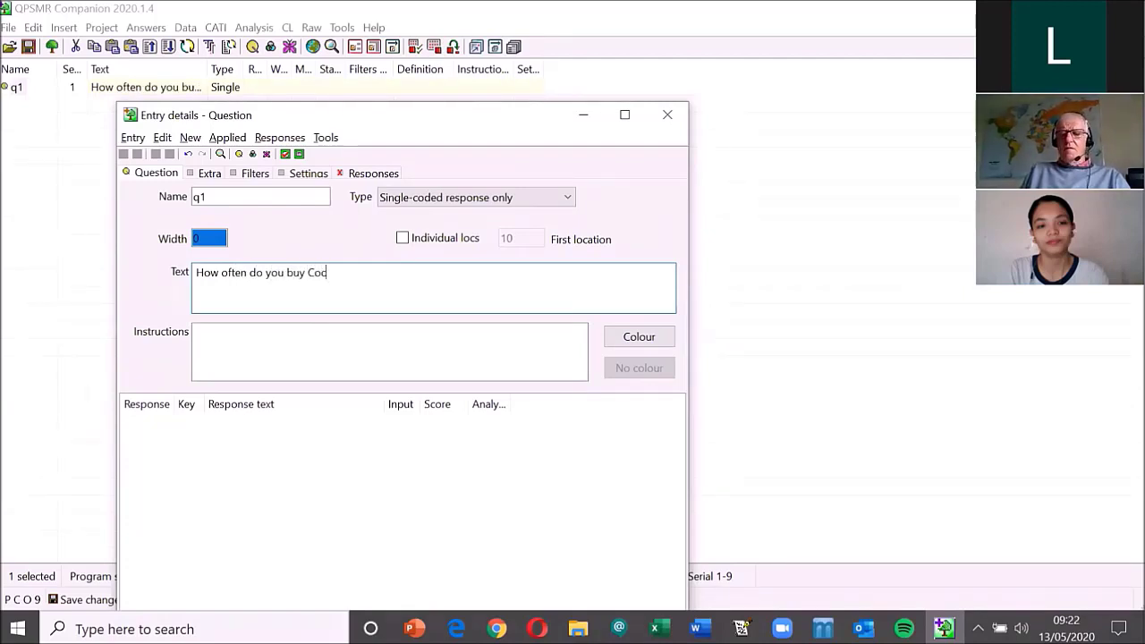
{"action": "type", "text": "a Cola?"}
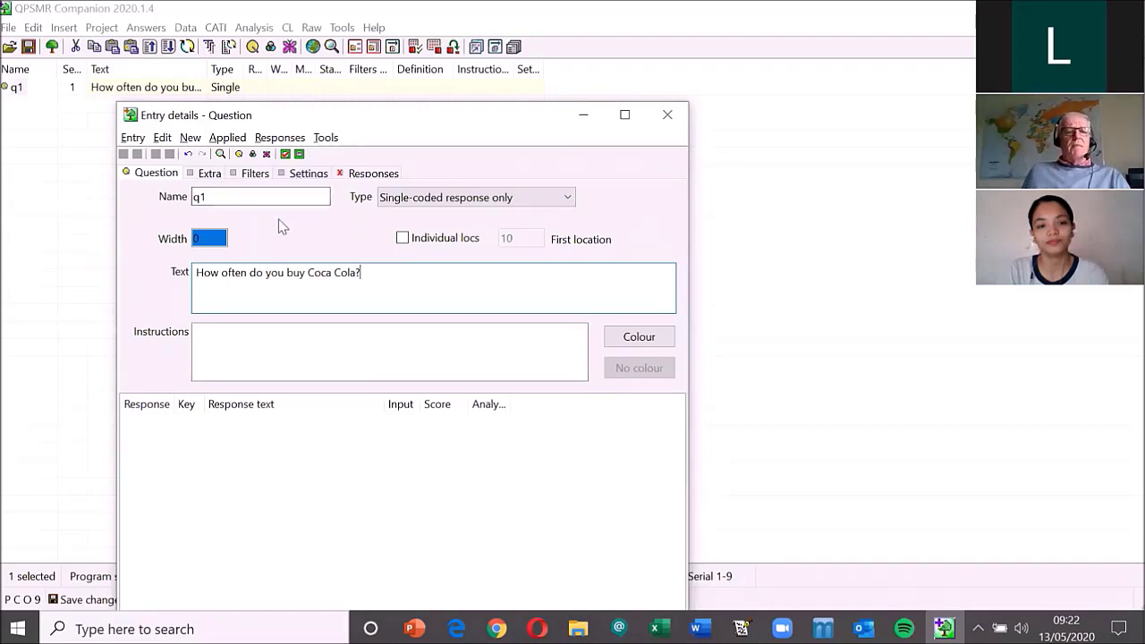
- Add the copied answer lines as responses to q1 and close its entry details
{"action": "left_click", "coordinate": [365, 177]}
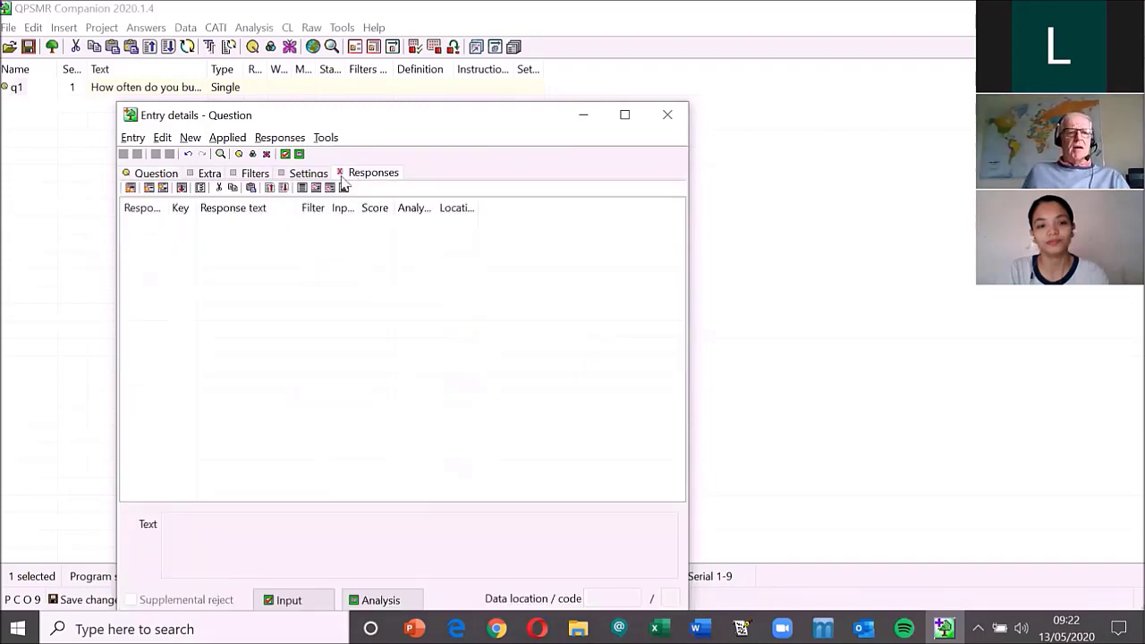
{"action": "left_click", "coordinate": [131, 189]}
{"action": "key", "text": "ctrl+v"}
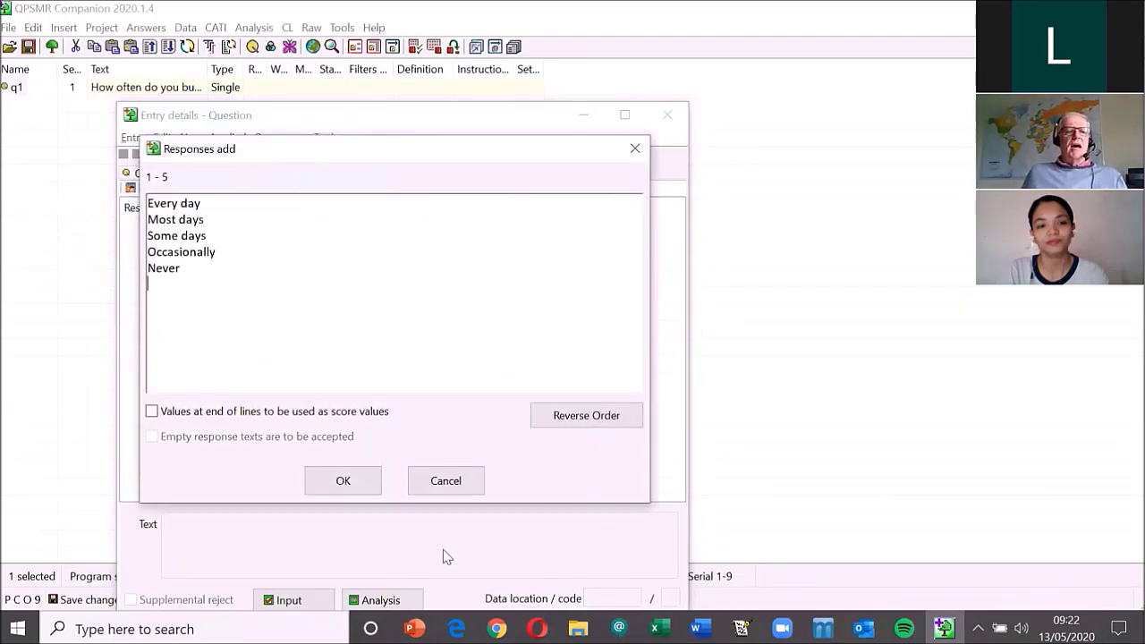
{"action": "left_click", "coordinate": [342, 482]}
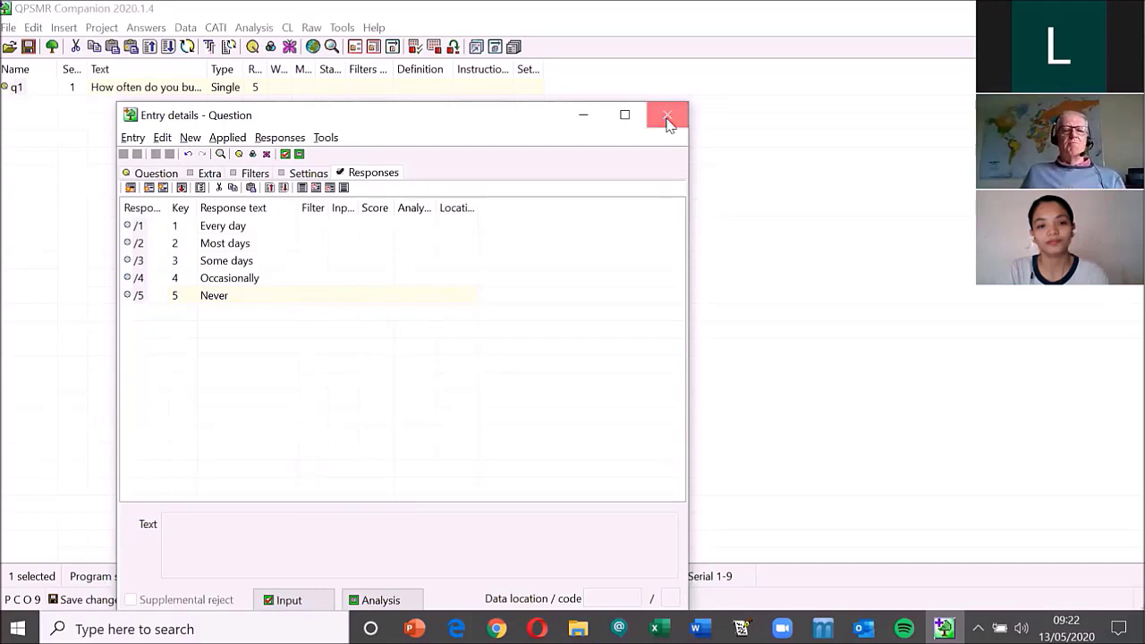
{"action": "left_click", "coordinate": [666, 119]}
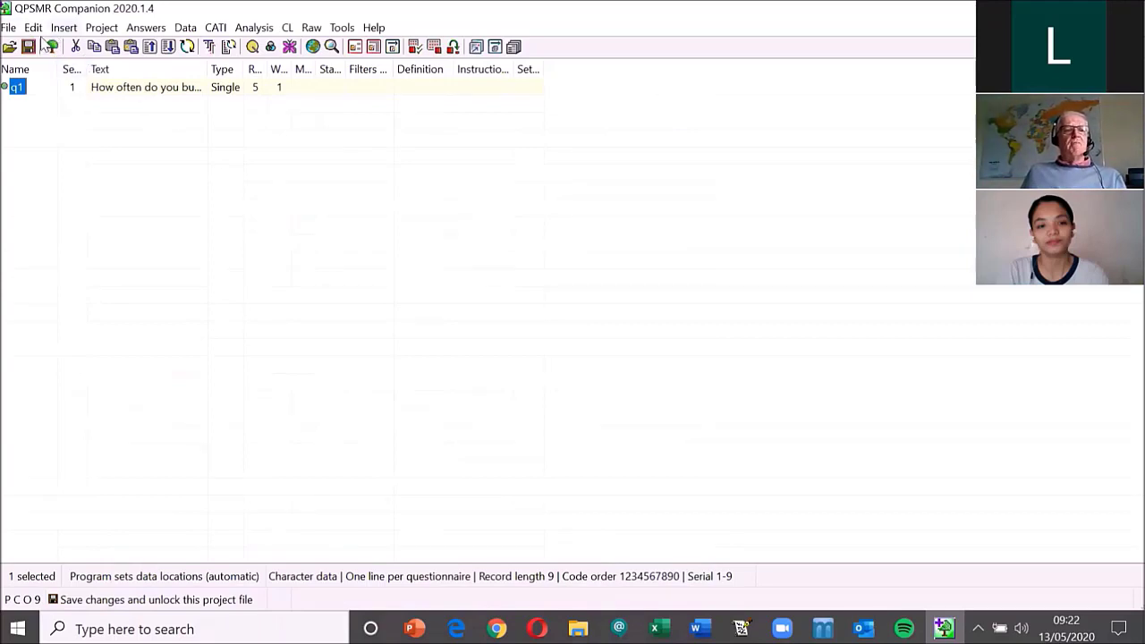
- Insert another question entry named q2 with the type Single-coded response only
{"action": "left_click", "coordinate": [69, 29]}
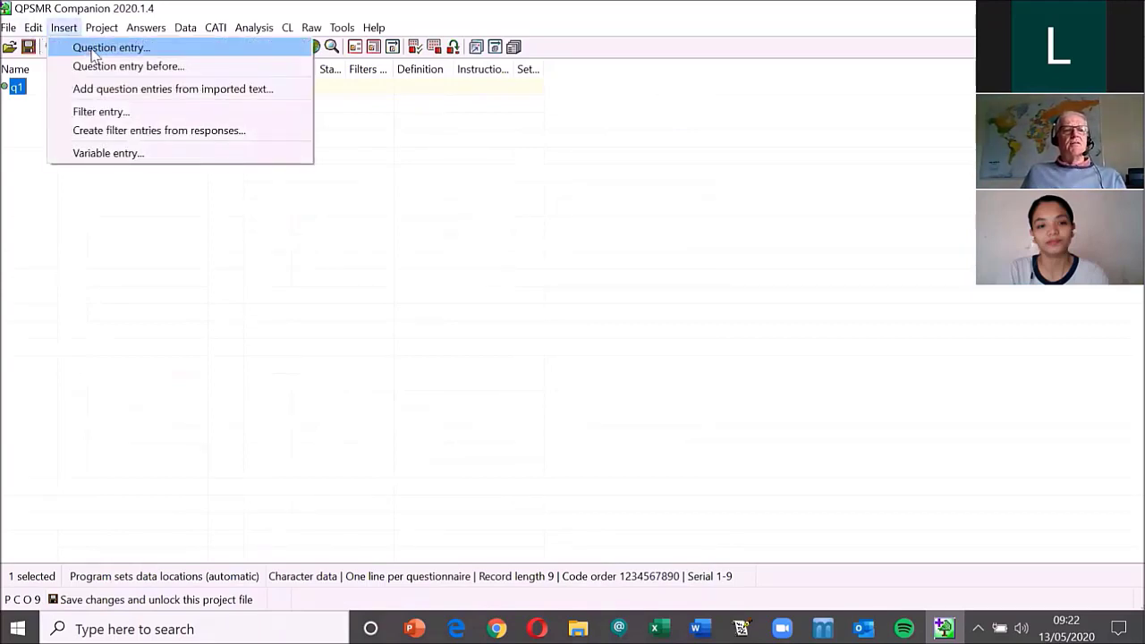
{"action": "left_click", "coordinate": [93, 53]}
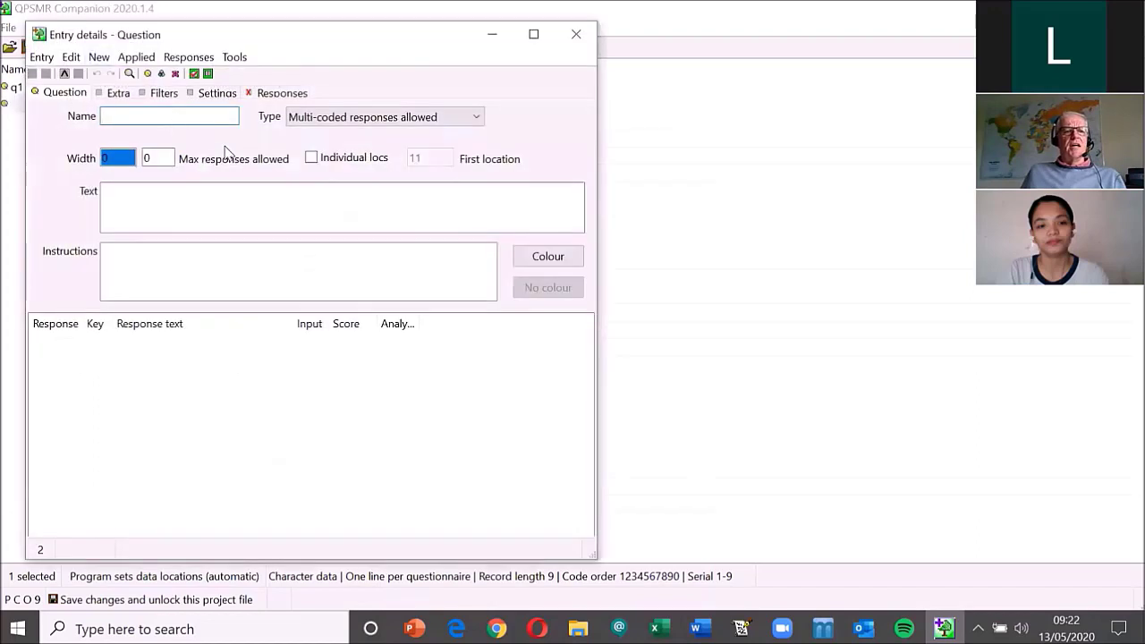
{"action": "type", "text": "q2"}
{"action": "left_click", "coordinate": [342, 122]}
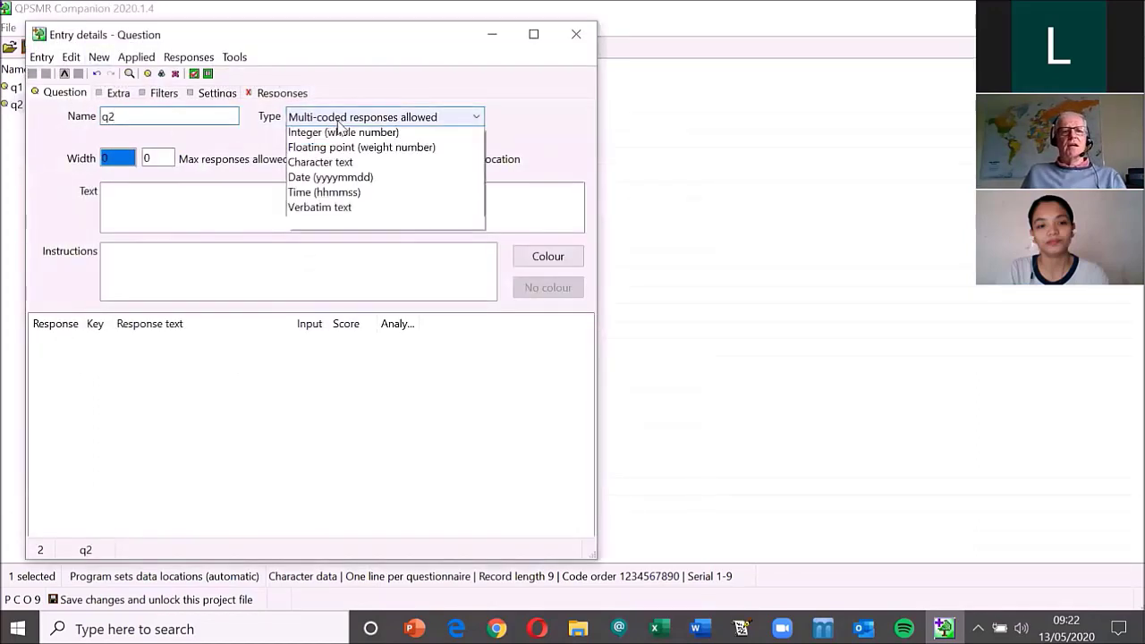
{"action": "left_click", "coordinate": [338, 141]}
- Enter "What is your favourite brand?" as the text of question q2
{"action": "left_click", "coordinate": [229, 196]}
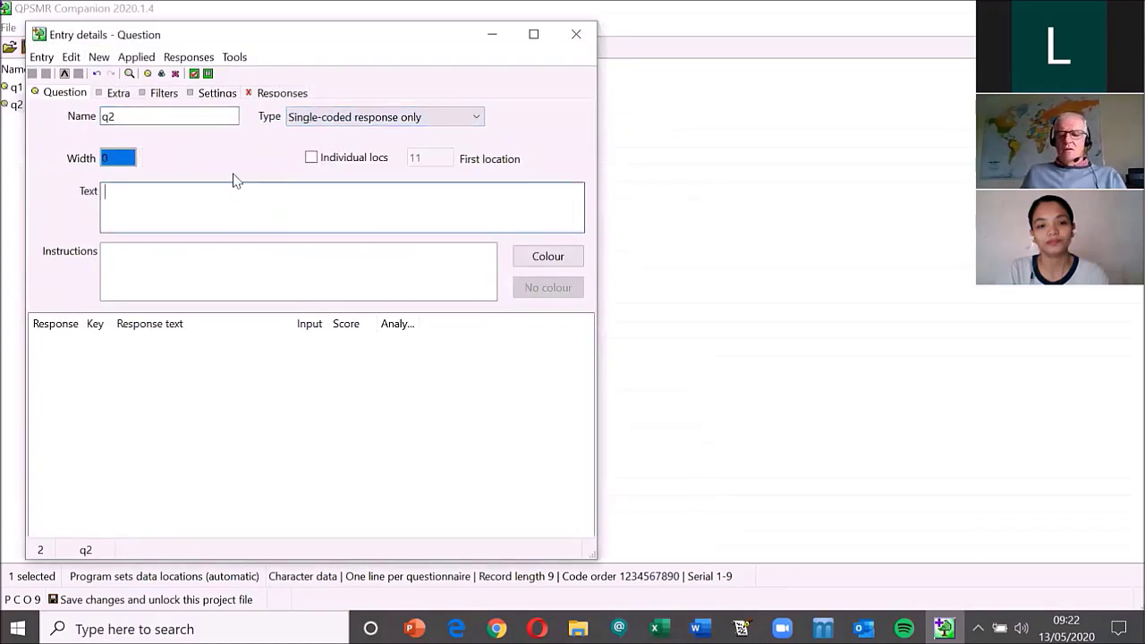
{"action": "type", "text": "What is your facou"}
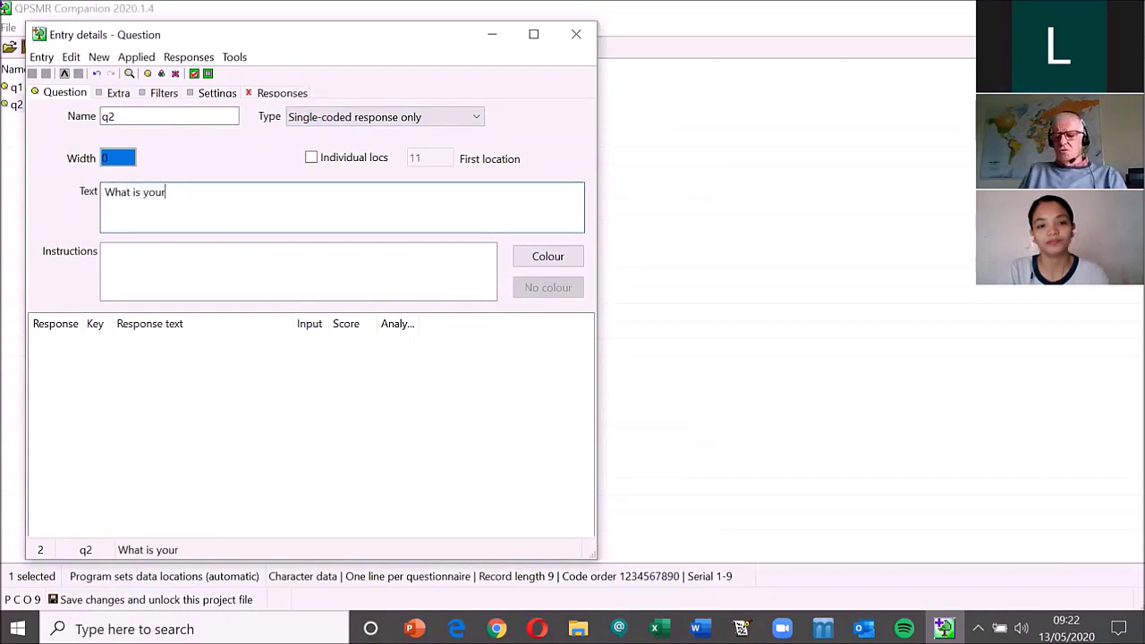
{"action": "key", "text": "BackSpace"}
{"action": "key", "text": "BackSpace"}
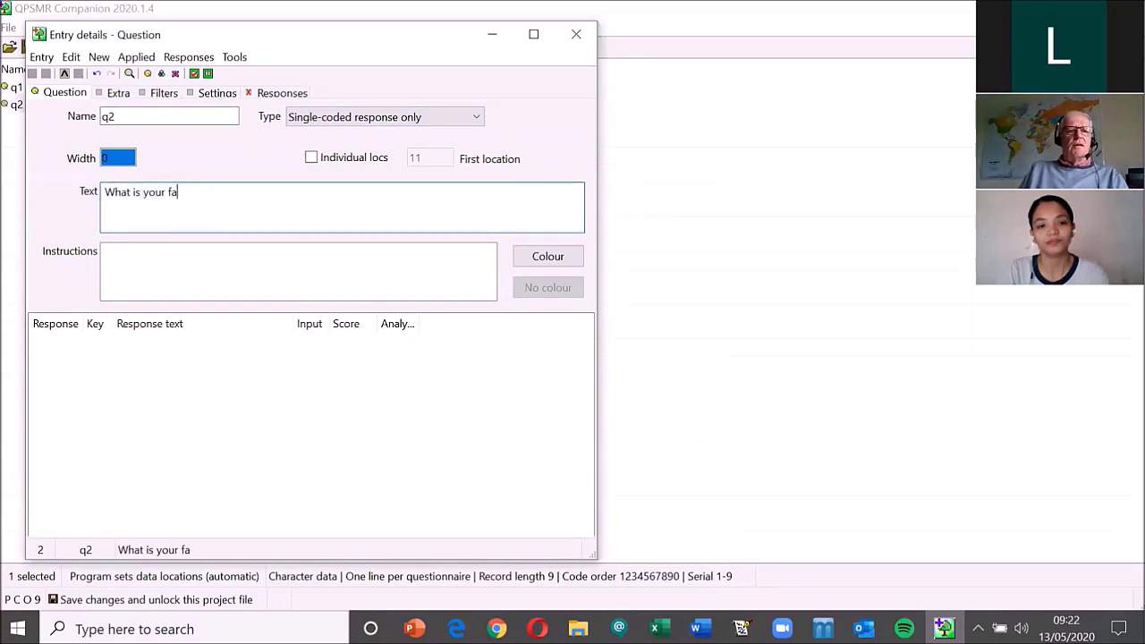
{"action": "type", "text": "vourite brnd"}
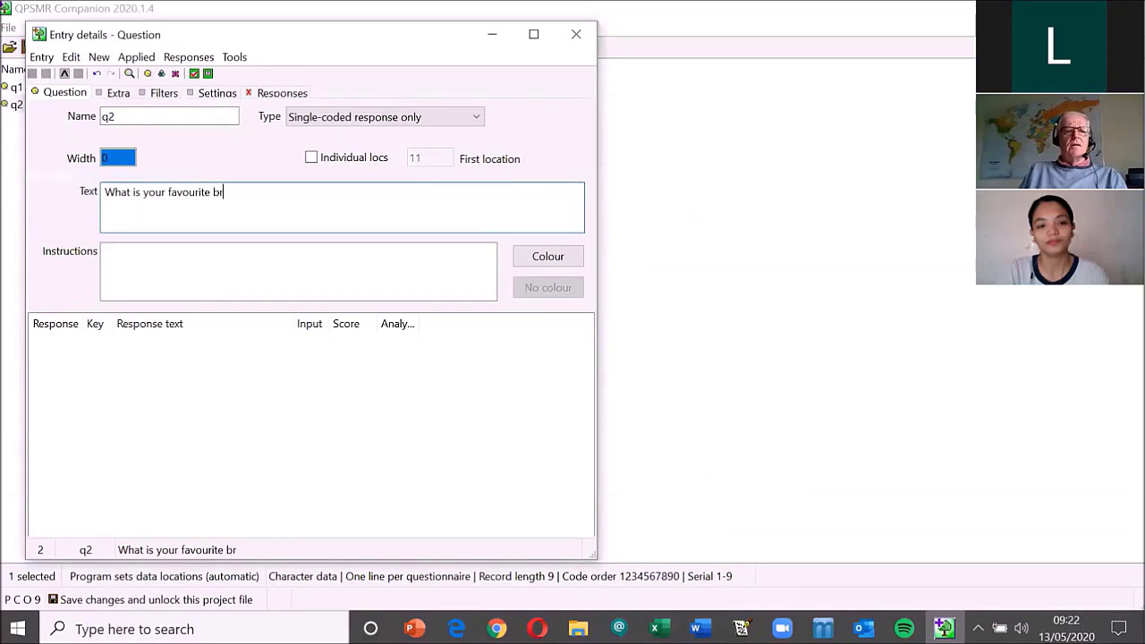
{"action": "key", "text": "BackSpace"}
{"action": "key", "text": "BackSpace"}
{"action": "type", "text": "abd"}
{"action": "key", "text": "BackSpace"}
{"action": "key", "text": "BackSpace"}
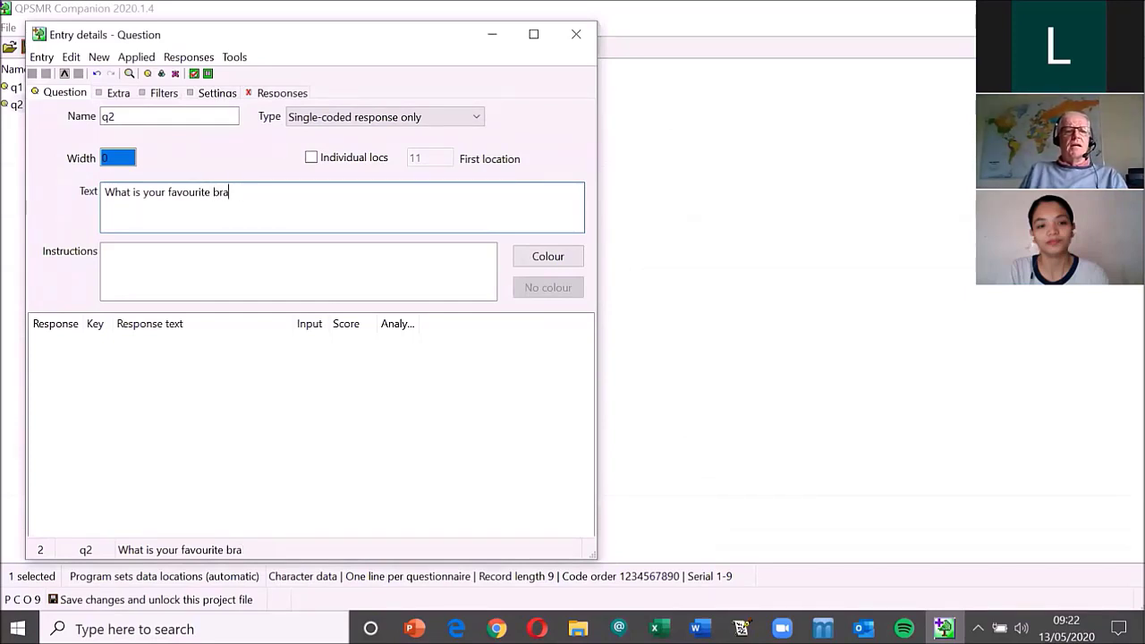
{"action": "type", "text": "nd"}
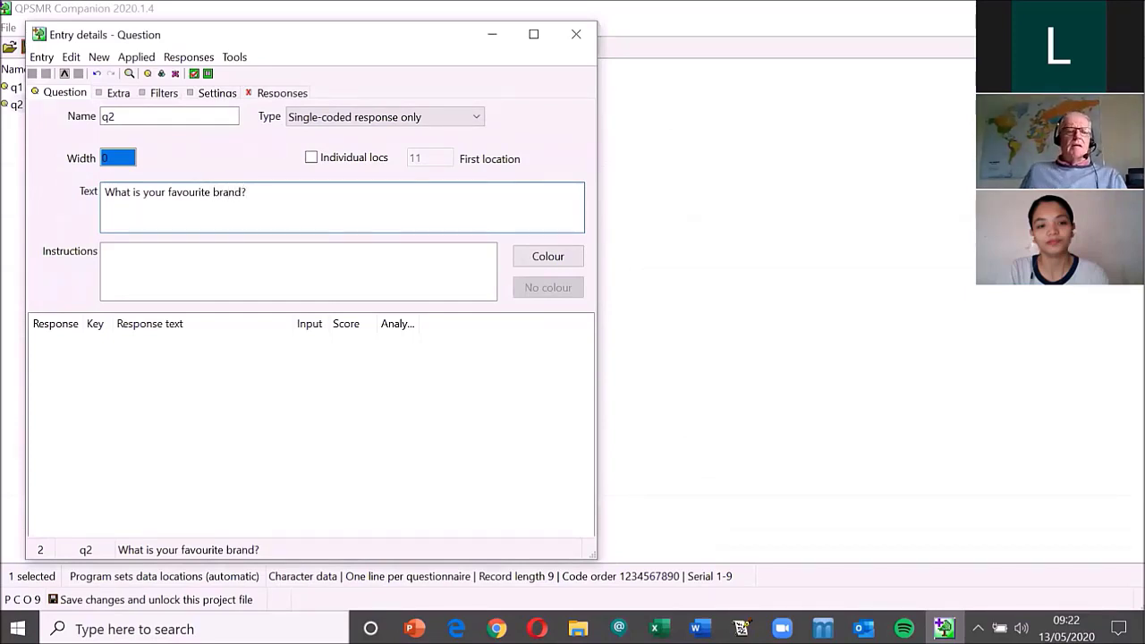
- Start adding responses to question q2 and switch to the Excel workbook My Survey in Excel.xlsx
{"action": "left_click", "coordinate": [279, 95]}
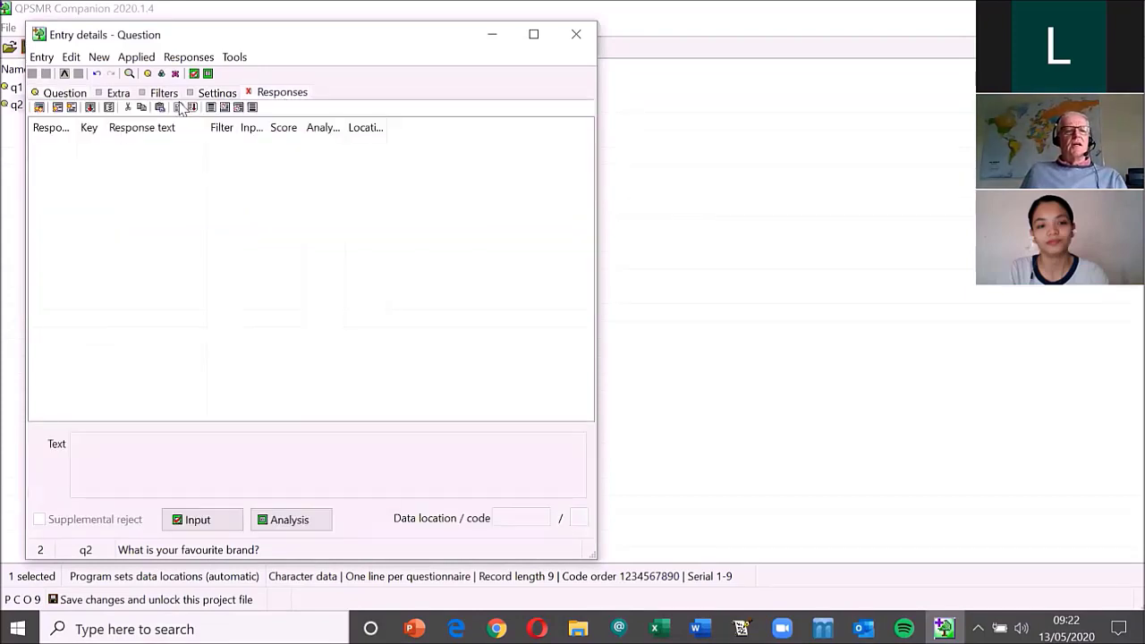
{"action": "left_click", "coordinate": [38, 106]}
{"action": "key", "text": "alt+Tab"}
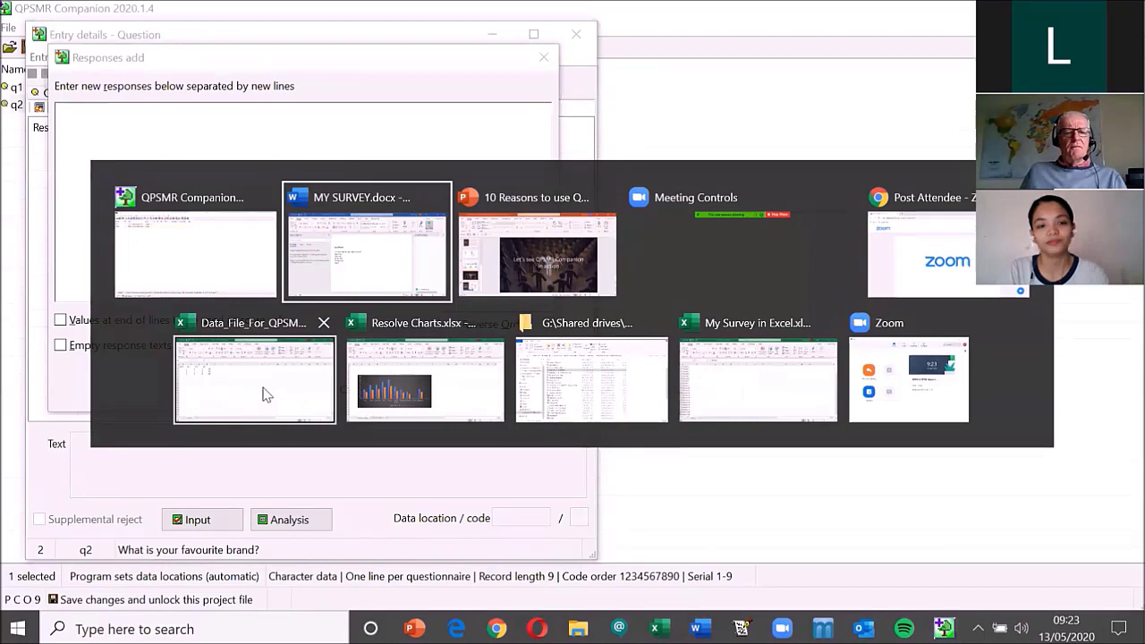
{"action": "left_click", "coordinate": [713, 386]}
{"action": "key", "text": "alt"}
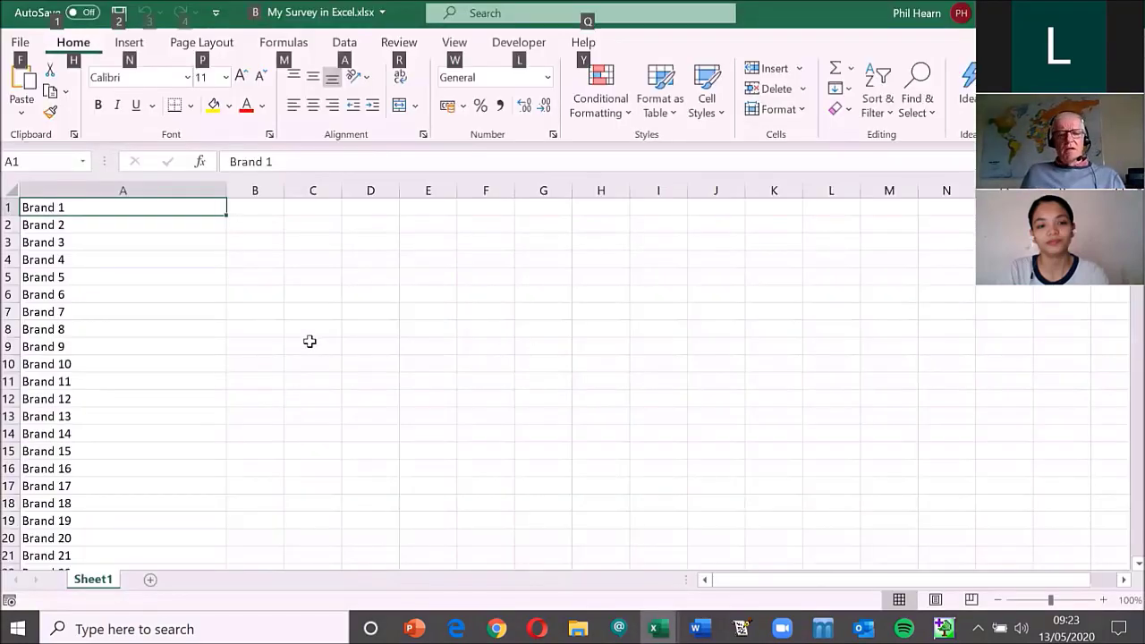
- Copy the brand list from Brand 1 to Brand 132 in column A and return to QPSMR Companion
{"action": "key", "text": "Down"}
{"action": "key", "text": "Down"}
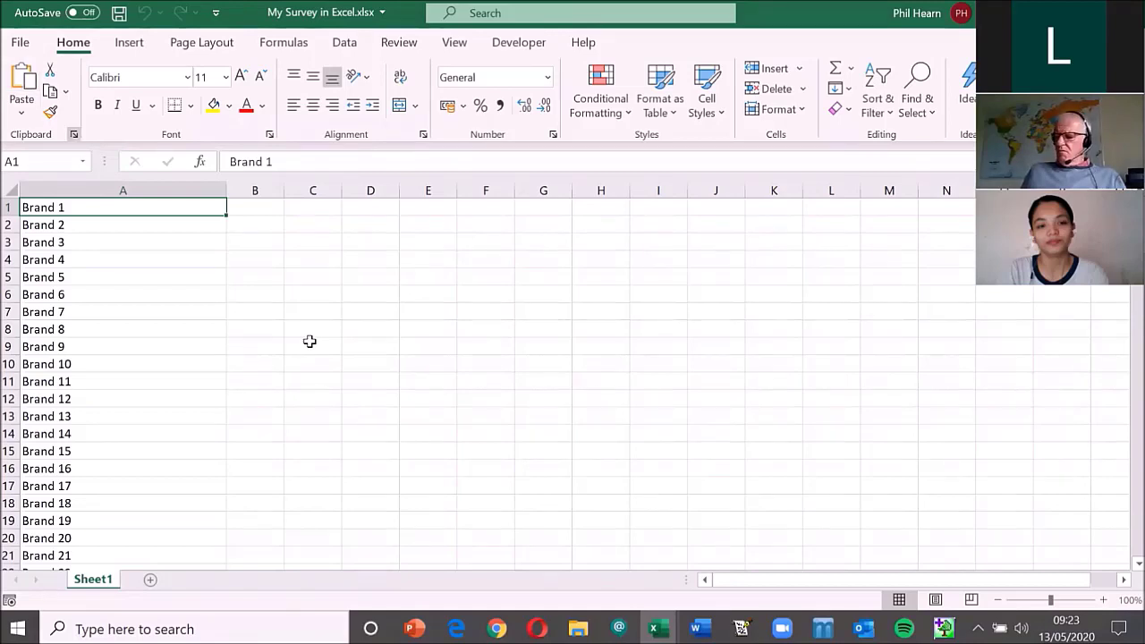
{"action": "left_click", "coordinate": [130, 207]}
{"action": "key", "text": "ctrl+shift+Down"}
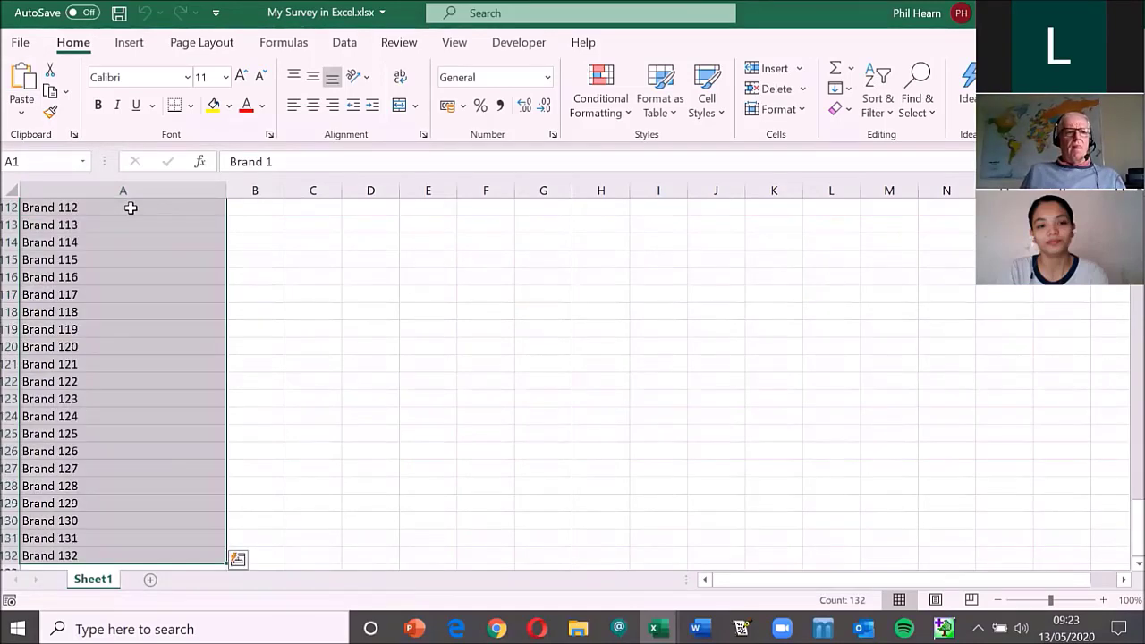
{"action": "key", "text": "ctrl+c"}
{"action": "key", "text": "ctrl+q"}
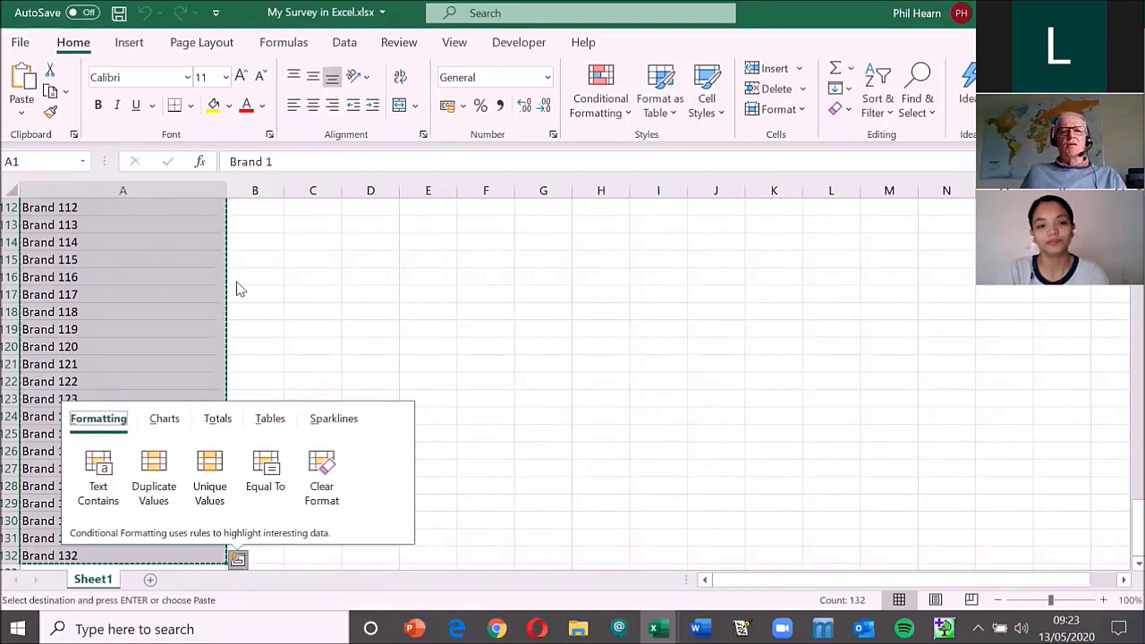
{"action": "key", "text": "alt+Tab"}
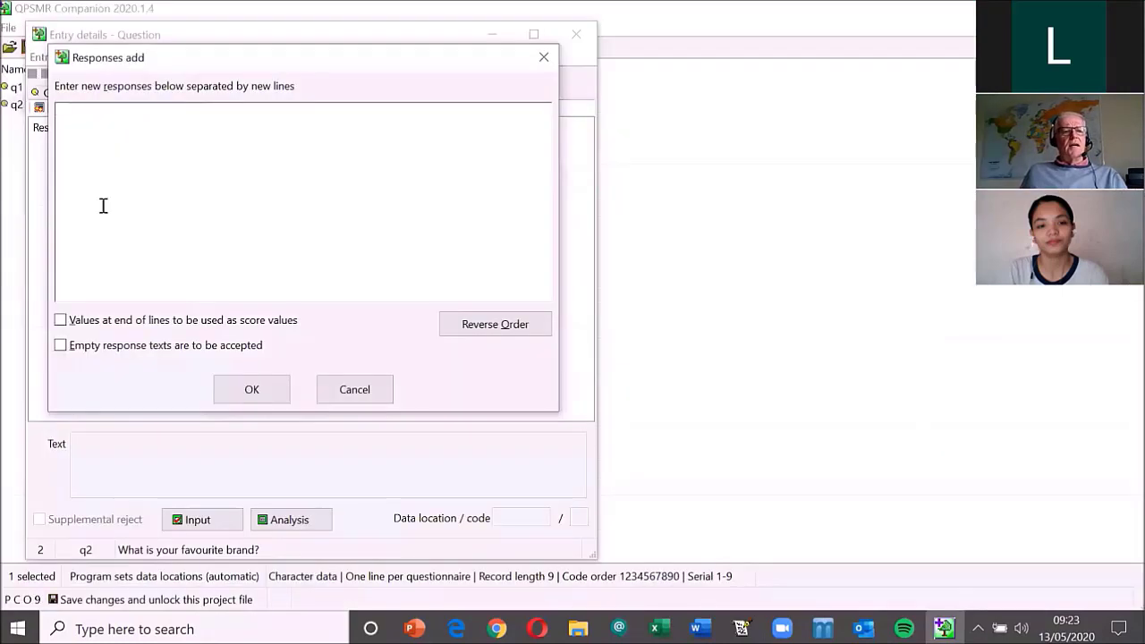
- Add the copied brand list as responses to q2 and look through the added responses
{"action": "key", "text": "ctrl+v"}
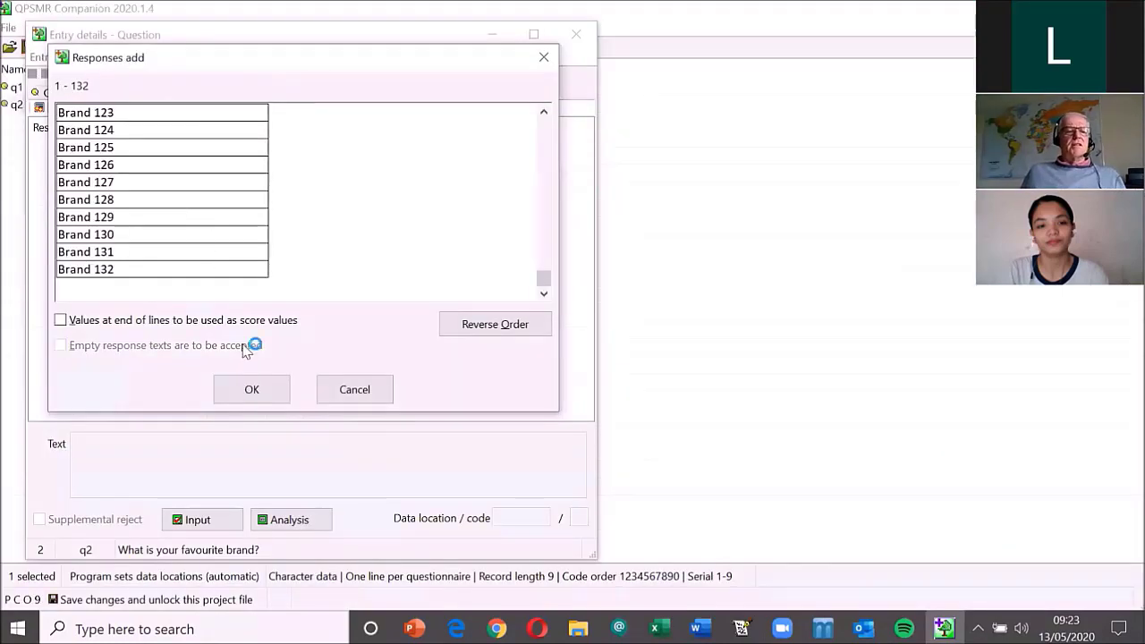
{"action": "left_click", "coordinate": [248, 389]}
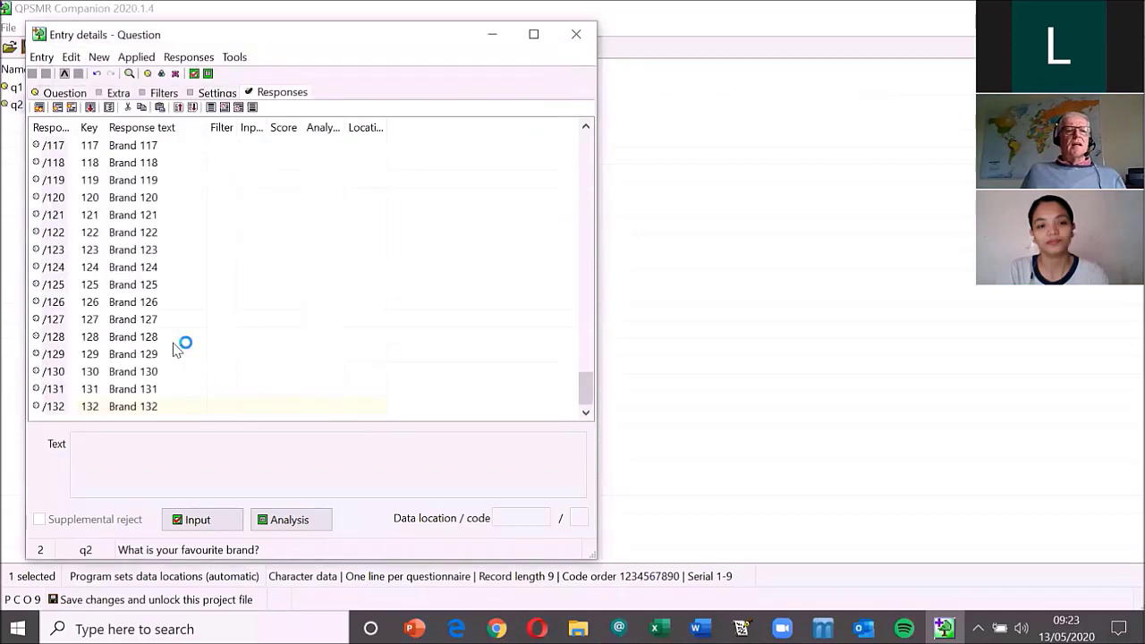
{"action": "scroll", "coordinate": [197, 304], "scroll_direction": "up", "scroll_amount": 18}
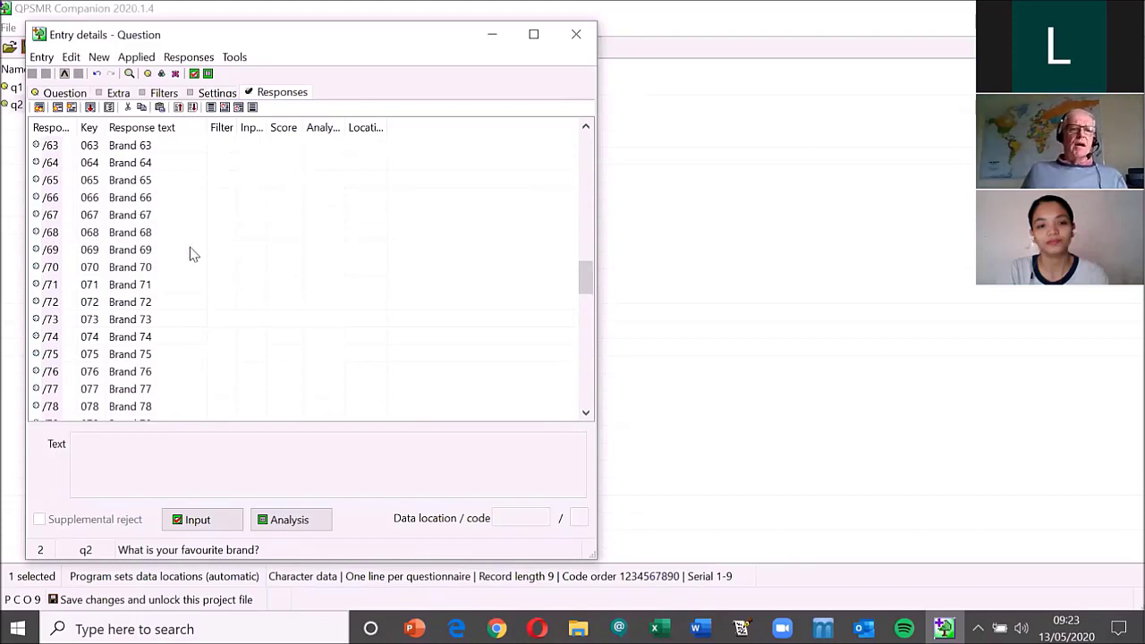
{"action": "scroll", "coordinate": [183, 246], "scroll_direction": "up", "scroll_amount": 2}
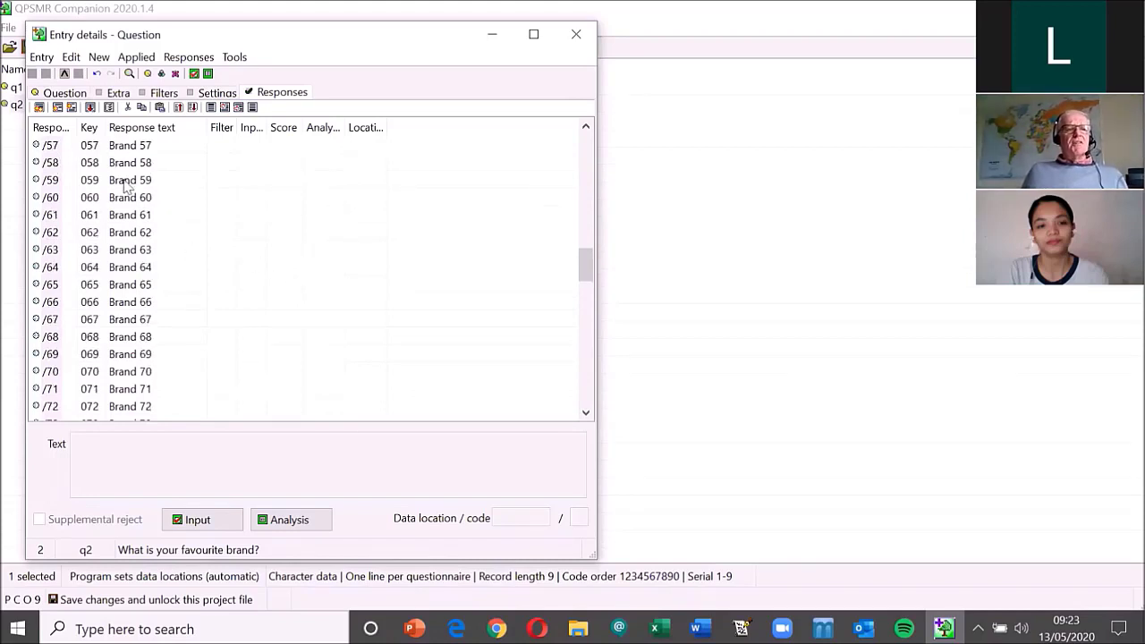
- Undo the added q2 responses, try to close the entry, and choose not to leave it as it is
{"action": "left_click", "coordinate": [97, 74]}
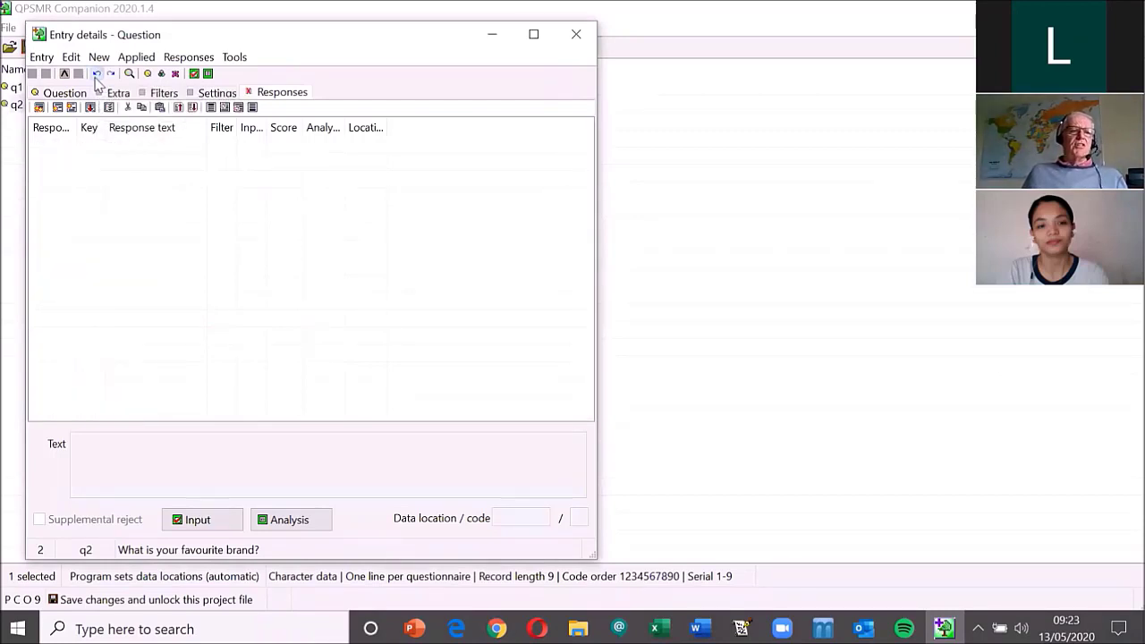
{"action": "left_click", "coordinate": [576, 35]}
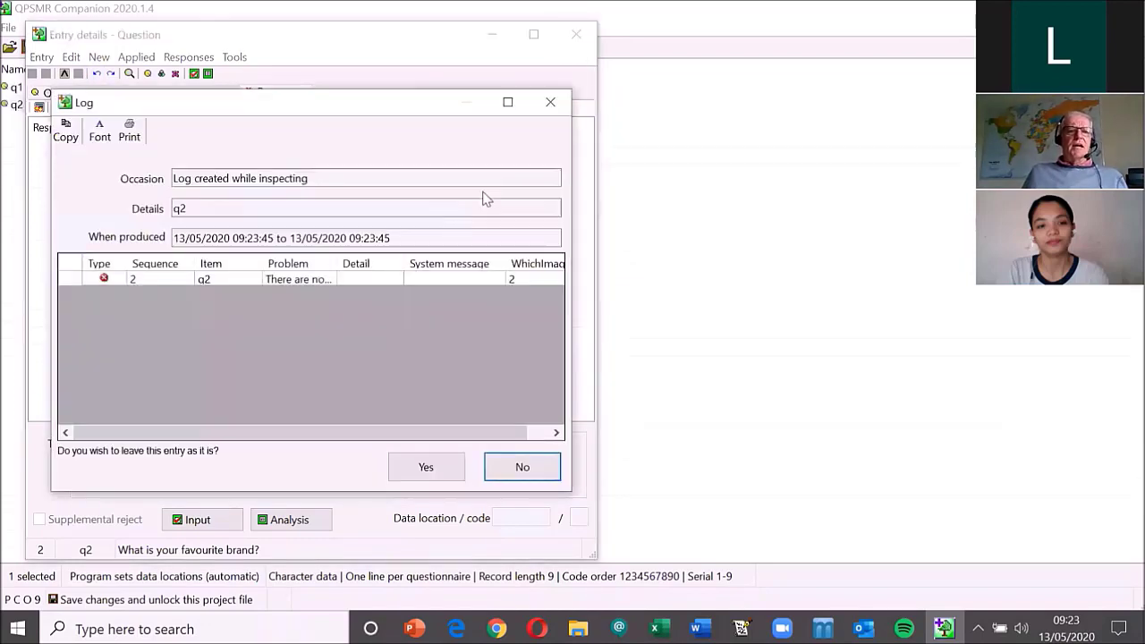
{"action": "left_click", "coordinate": [536, 467]}
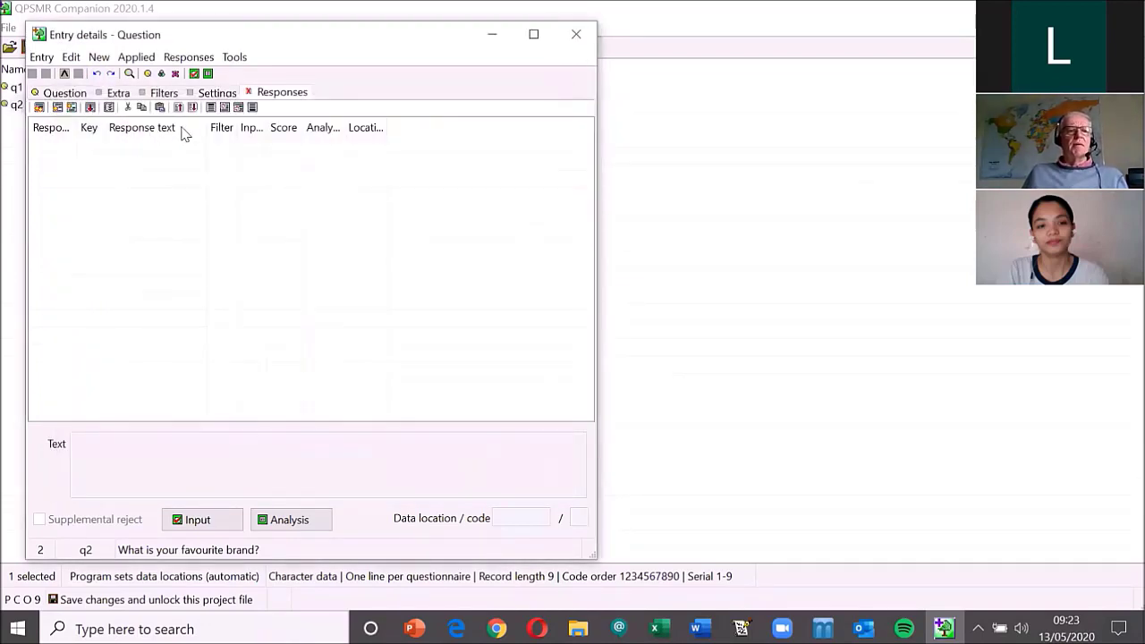
- Add the copied brand list to q2 again and go back to the start of the responses
{"action": "left_click", "coordinate": [38, 107]}
{"action": "key", "text": "ctrl+v"}
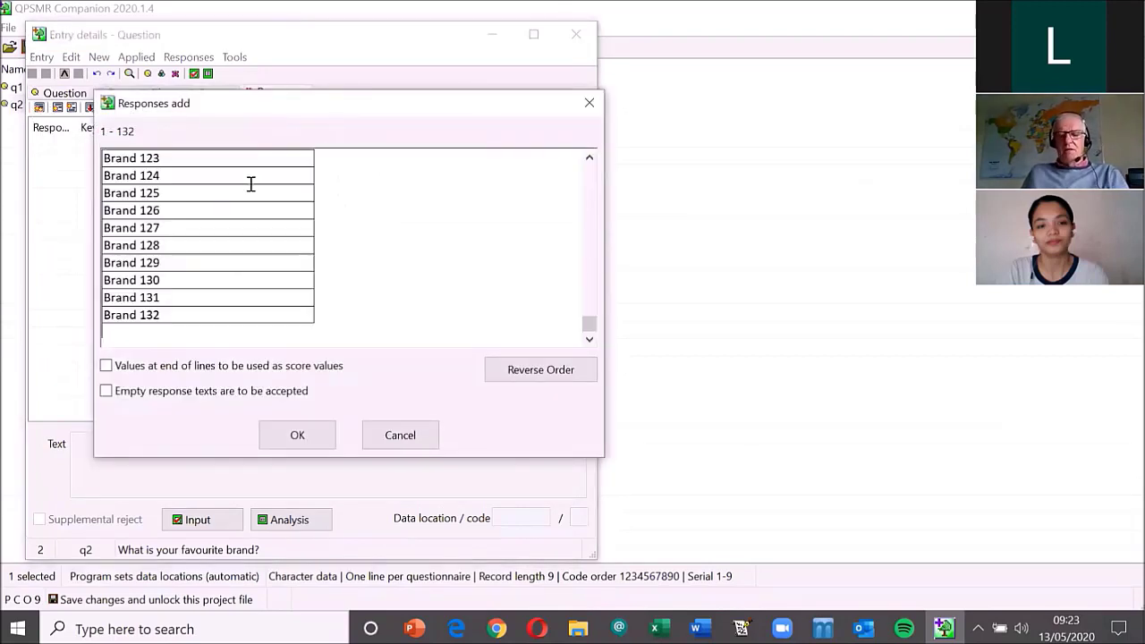
{"action": "left_click", "coordinate": [286, 438]}
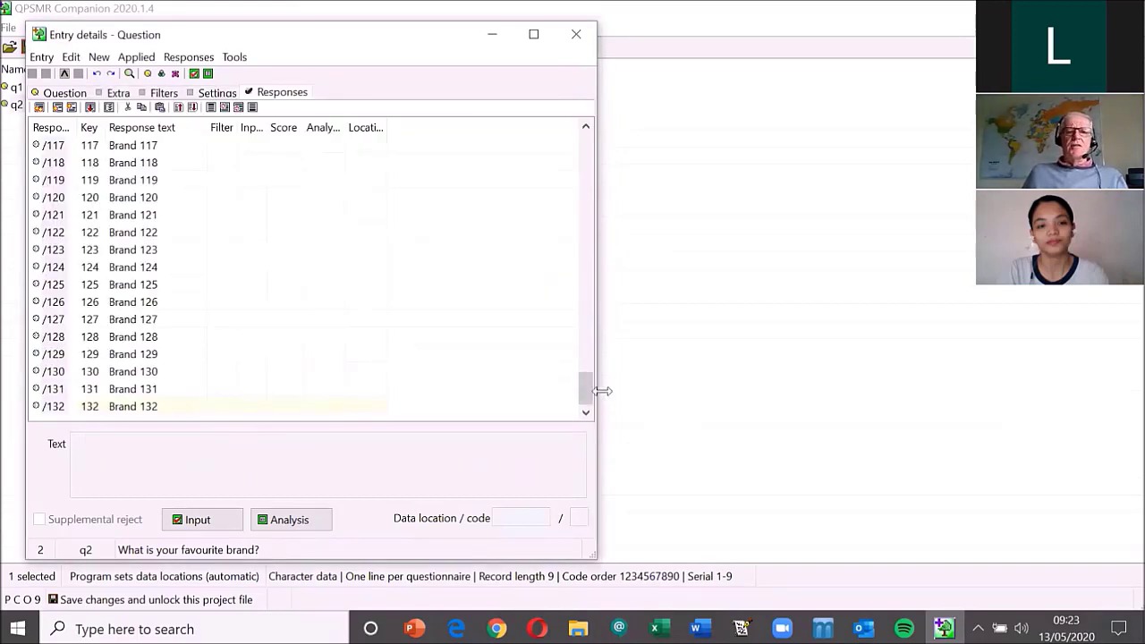
{"action": "left_click_drag", "start_coordinate": [585, 391], "coordinate": [588, 142]}
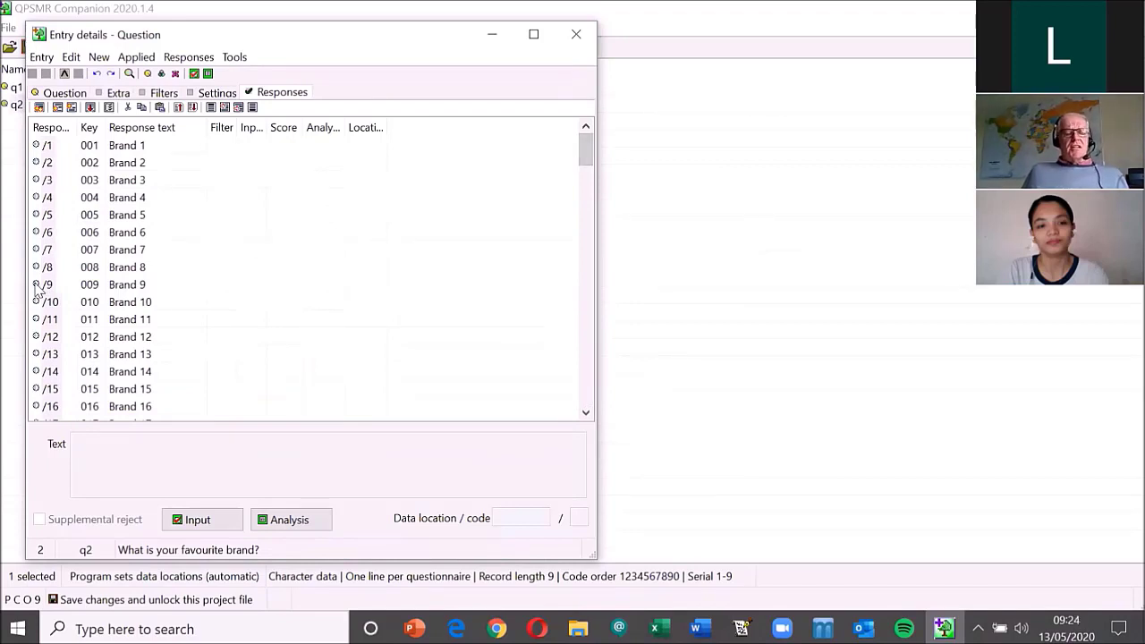
- Set the analysis option Suppress if zero for the responses Brand 5 to Brand 10 of q2
{"action": "left_click", "coordinate": [47, 218]}
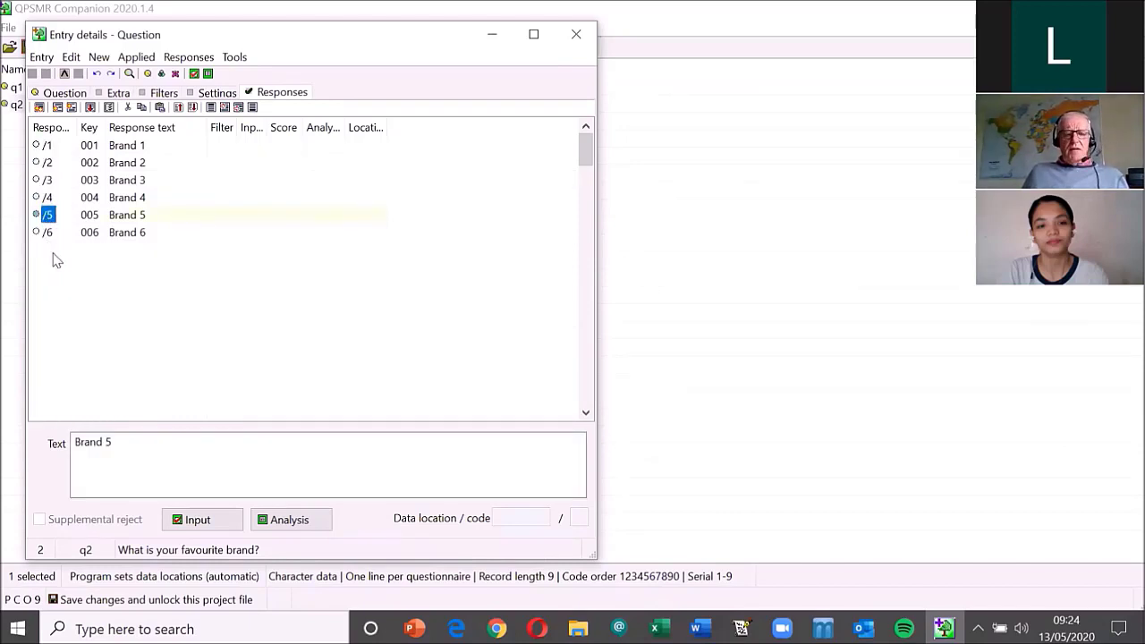
{"action": "left_click", "coordinate": [51, 304], "text": "shift"}
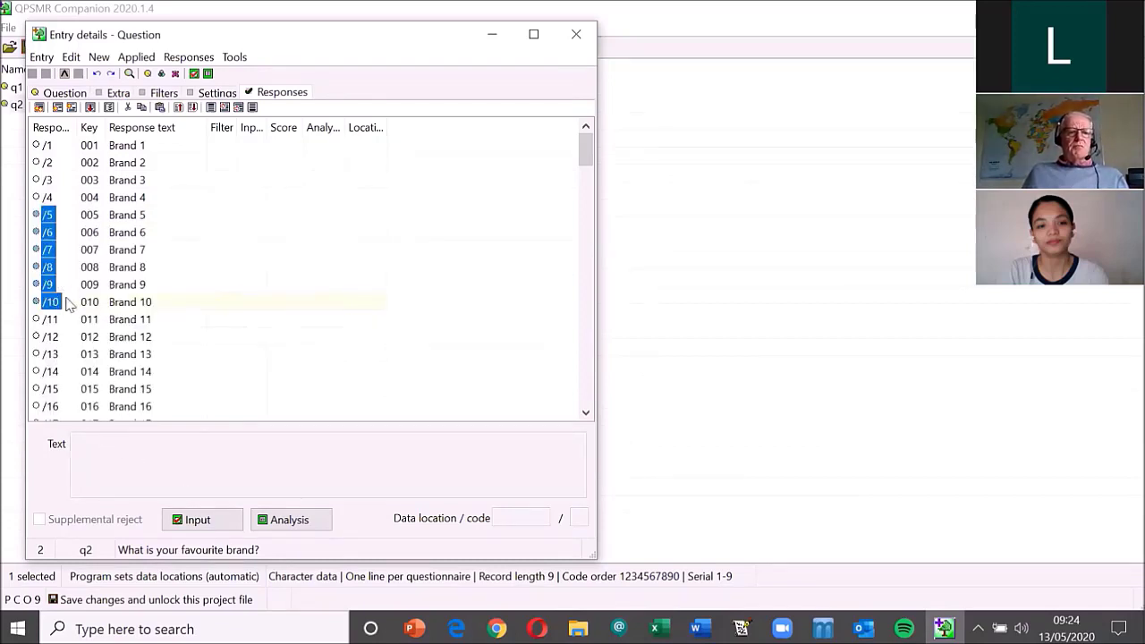
{"action": "left_click", "coordinate": [289, 522]}
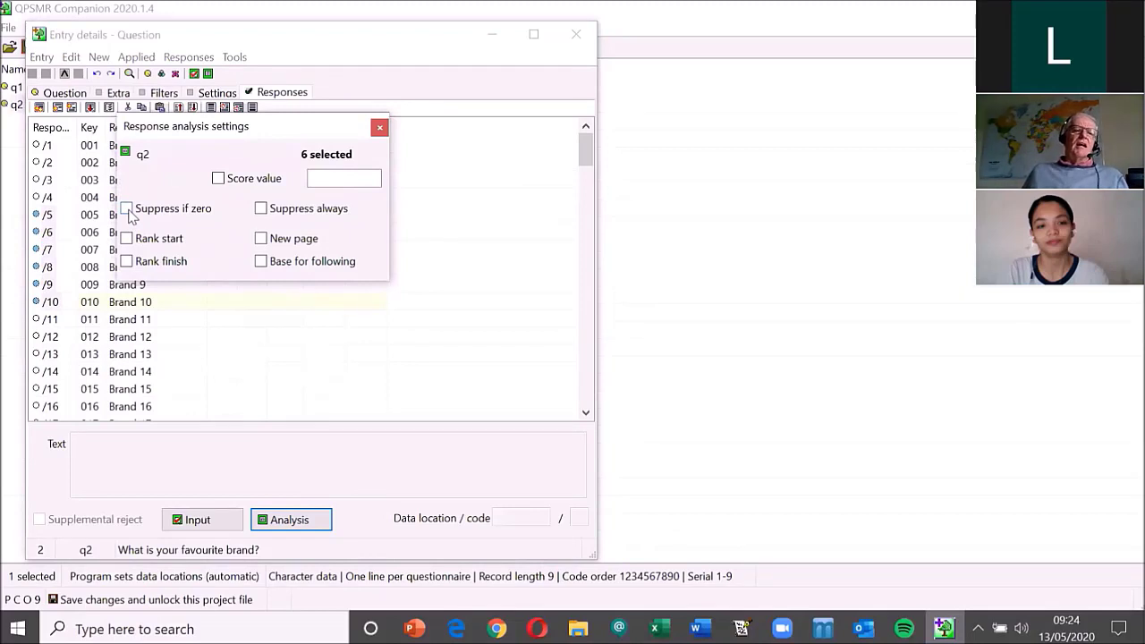
{"action": "left_click", "coordinate": [127, 208]}
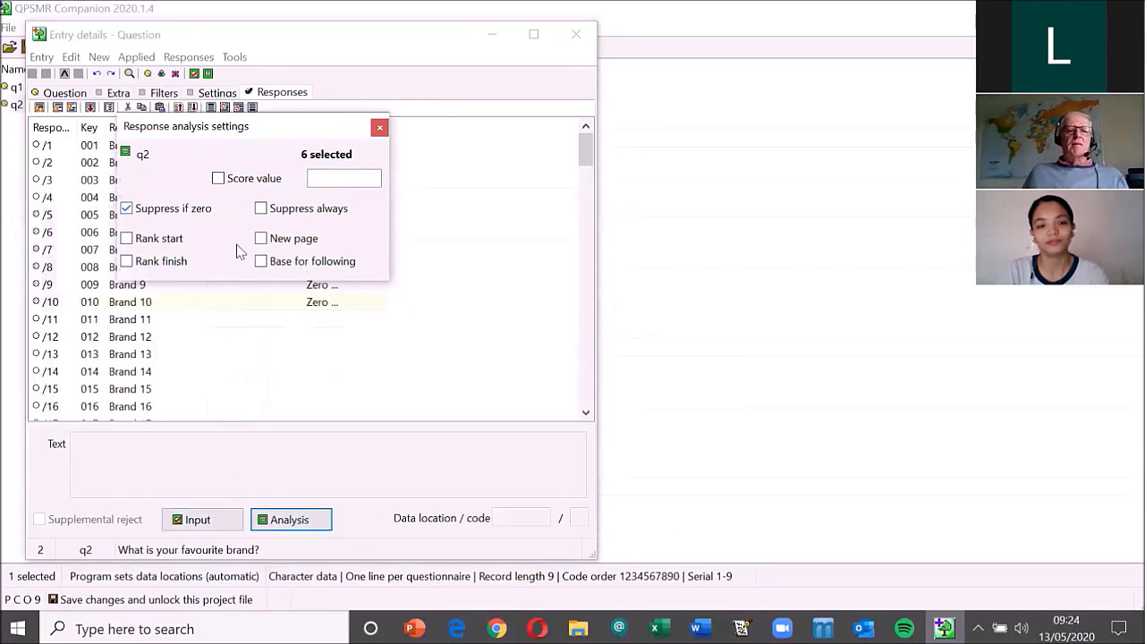
{"action": "left_click", "coordinate": [379, 130]}
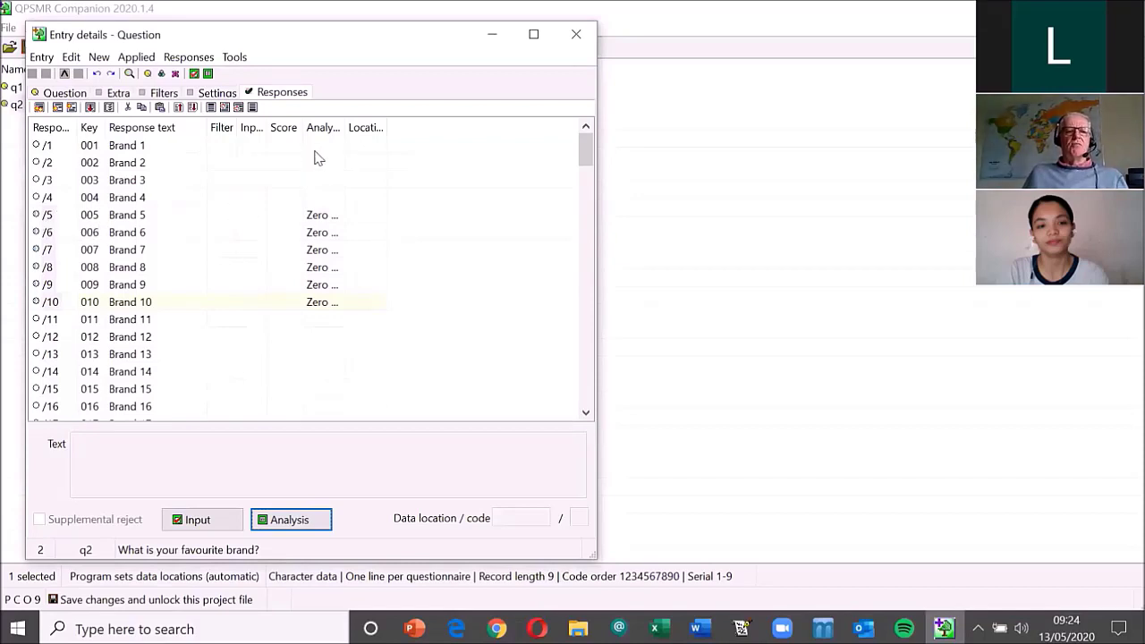
- Widen the Analysis column to fit its full text and close q2's entry details
{"action": "left_click_drag", "start_coordinate": [342, 127], "coordinate": [376, 127]}
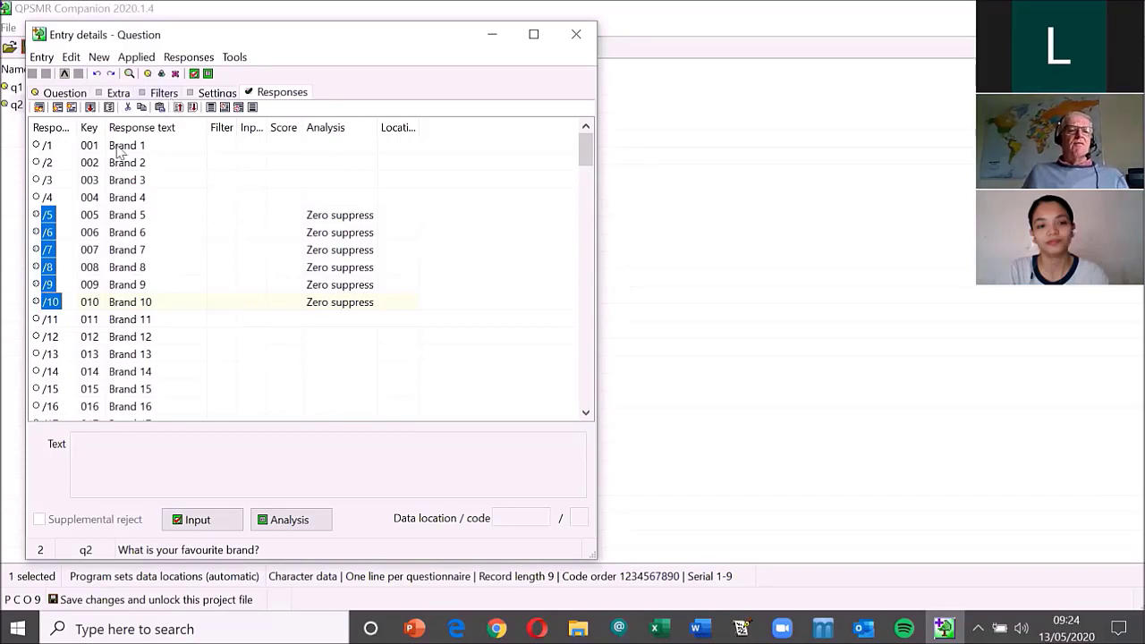
{"action": "left_click", "coordinate": [76, 220]}
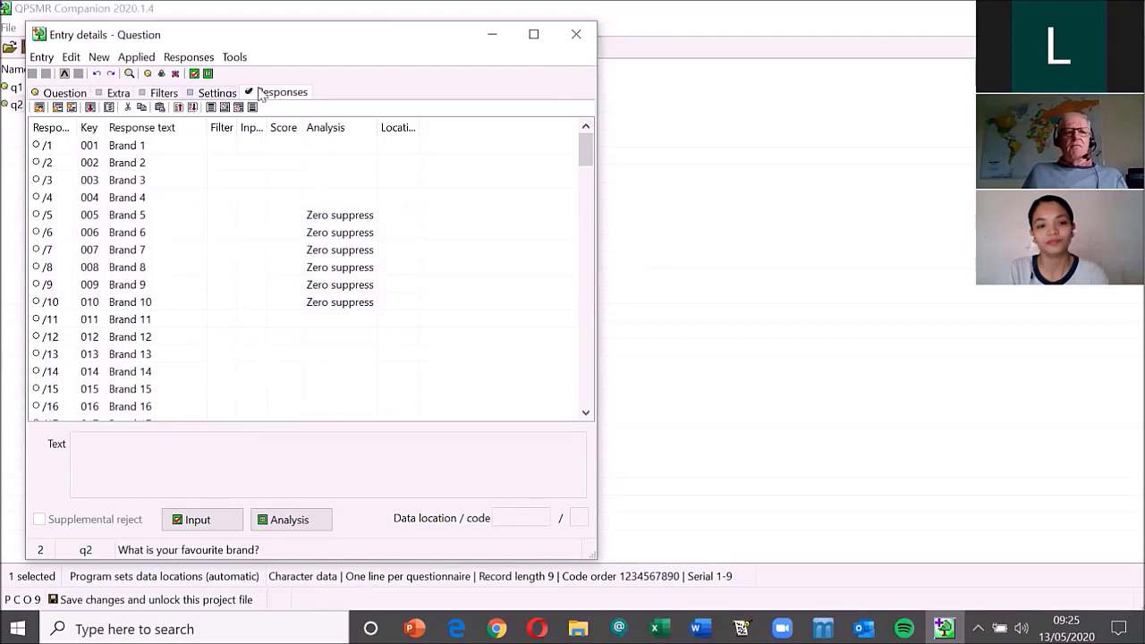
{"action": "left_click", "coordinate": [573, 40]}
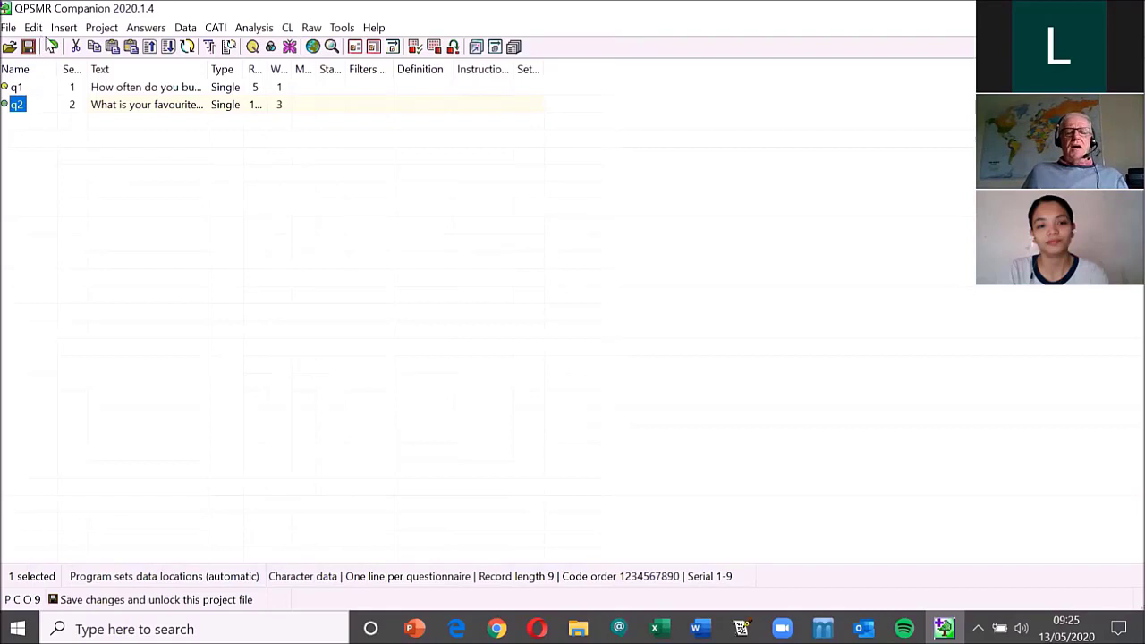
- Insert another question entry named q3_1 with the text "How do you rate Brand A"
{"action": "left_click", "coordinate": [65, 28]}
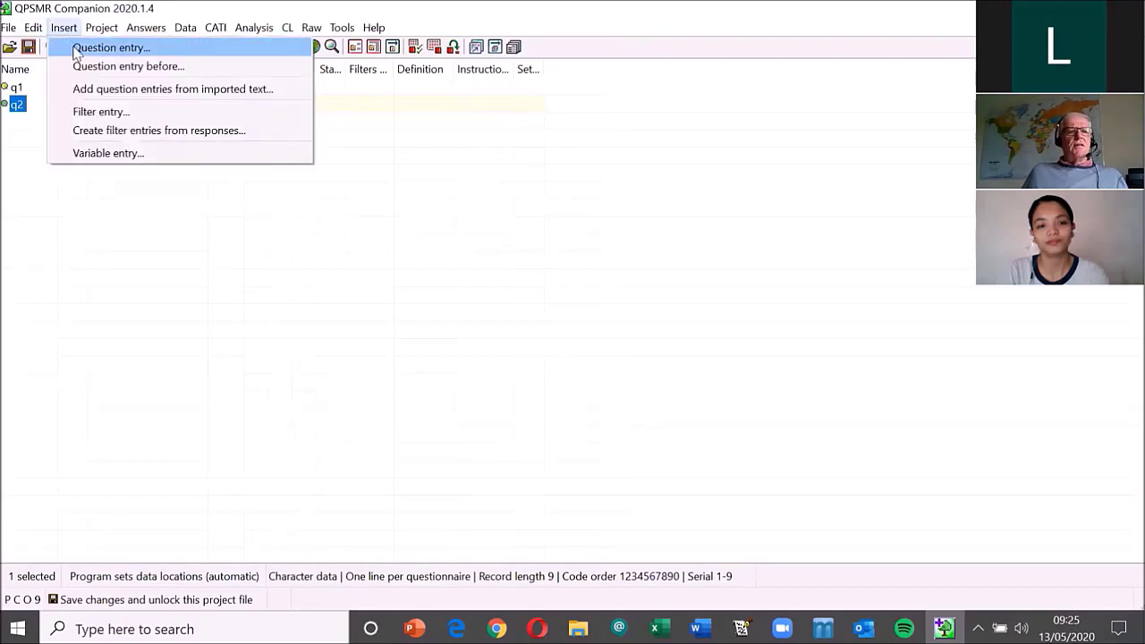
{"action": "left_click", "coordinate": [76, 47]}
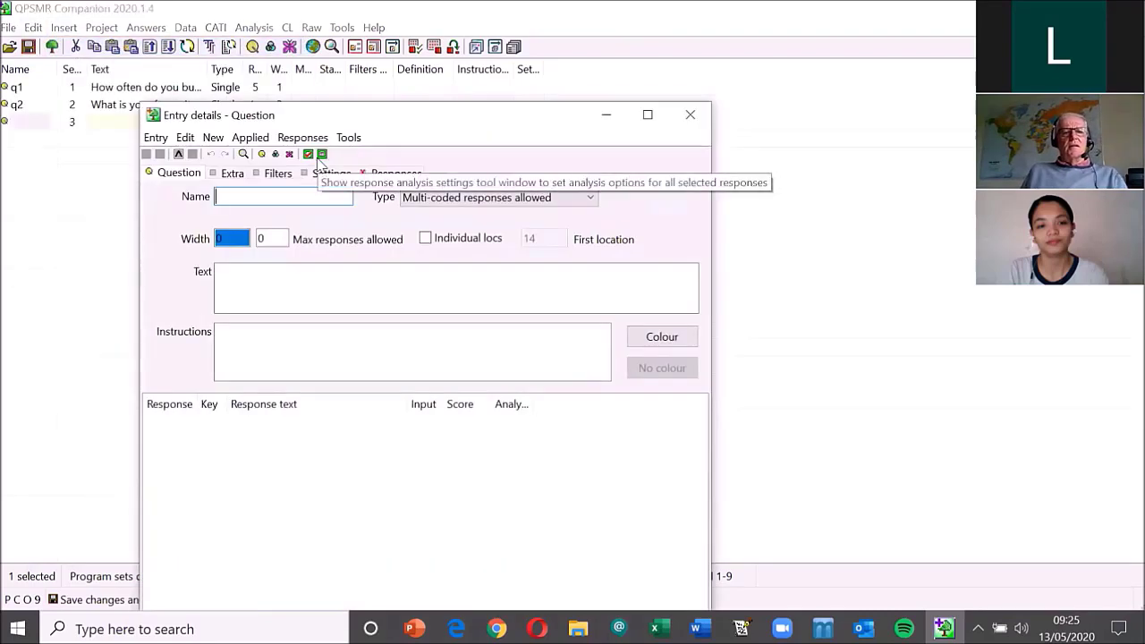
{"action": "type", "text": "q3_"}
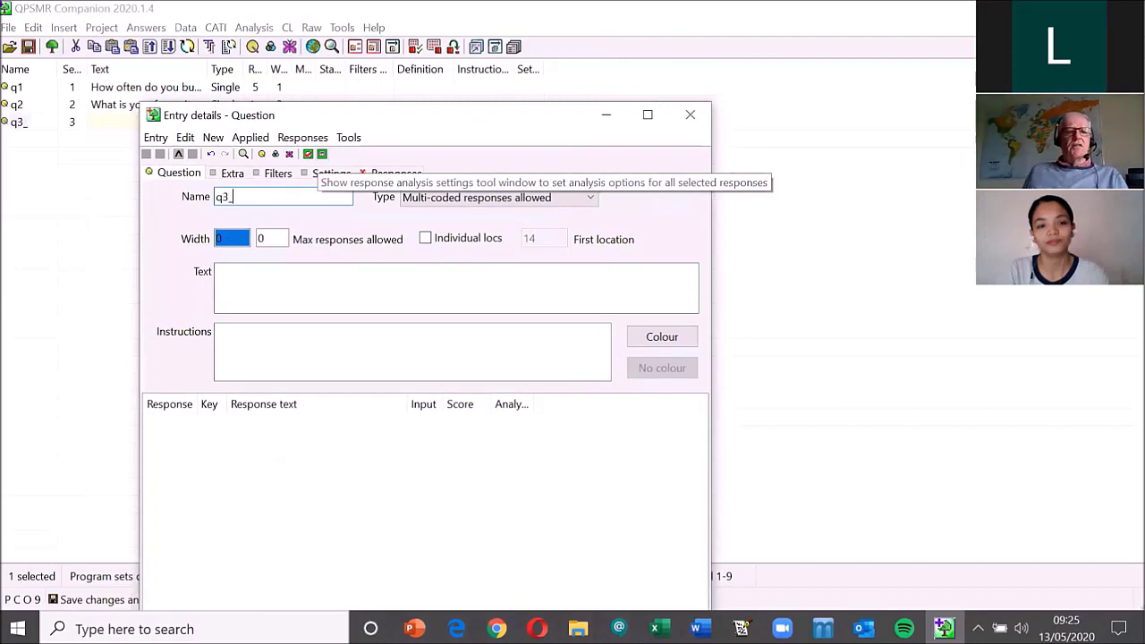
{"action": "type", "text": "1"}
{"action": "left_click", "coordinate": [325, 280]}
{"action": "type", "text": "H"}
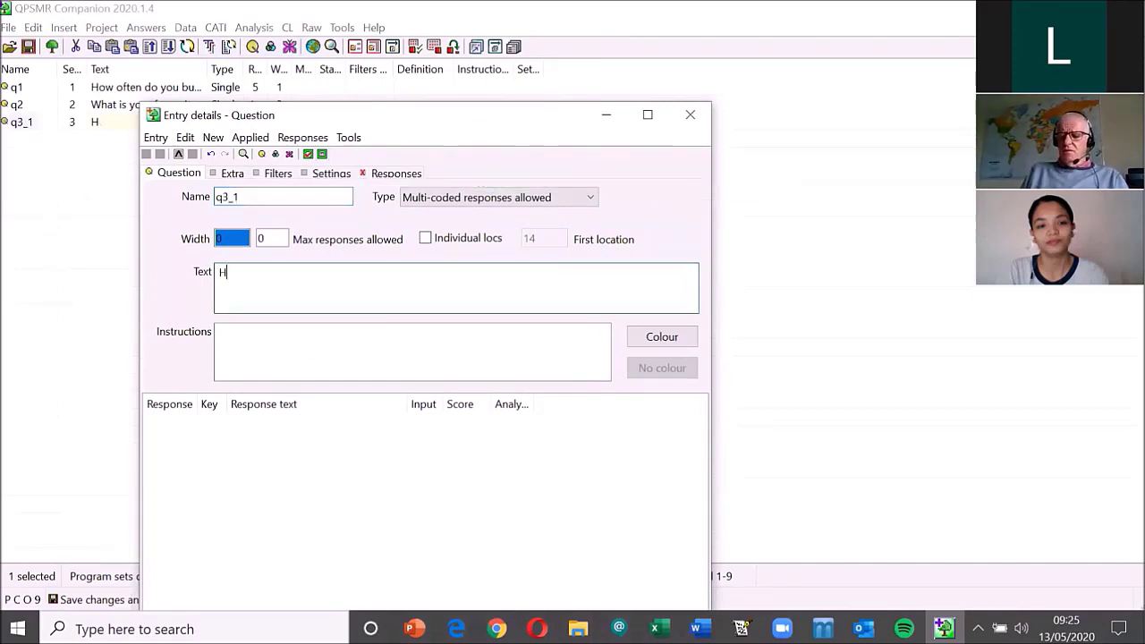
{"action": "type", "text": "ow do you rate Brand A"}
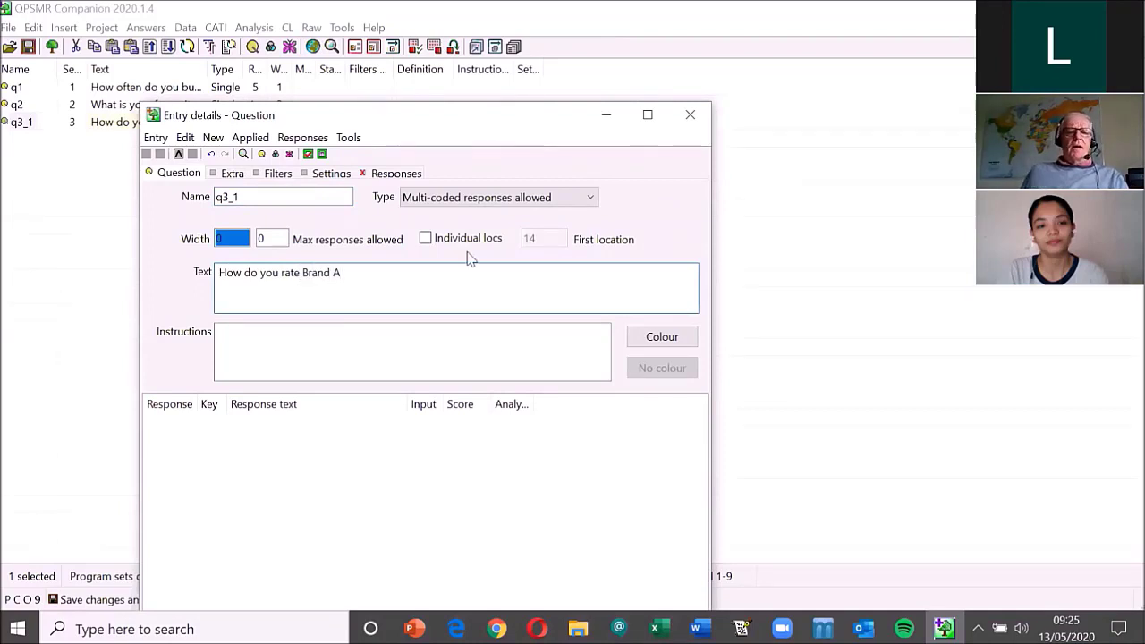
- Add the responses Very good, Quite good, OK, Quite poor and Very poor to question q3_1
{"action": "left_click", "coordinate": [387, 177]}
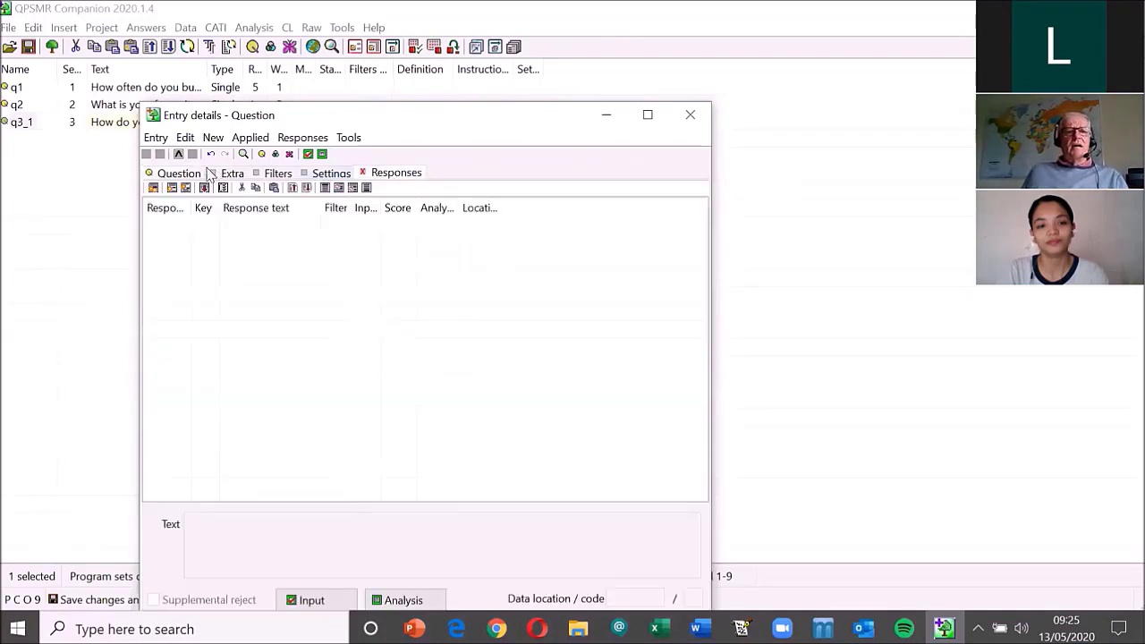
{"action": "left_click", "coordinate": [152, 188]}
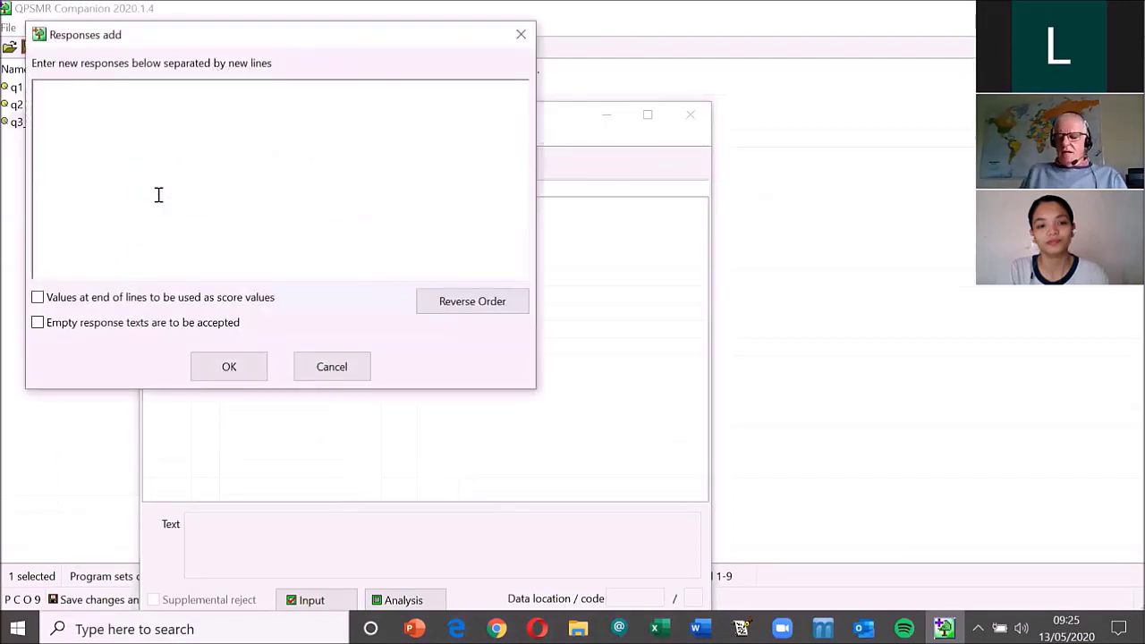
{"action": "type", "text": "Very gi"}
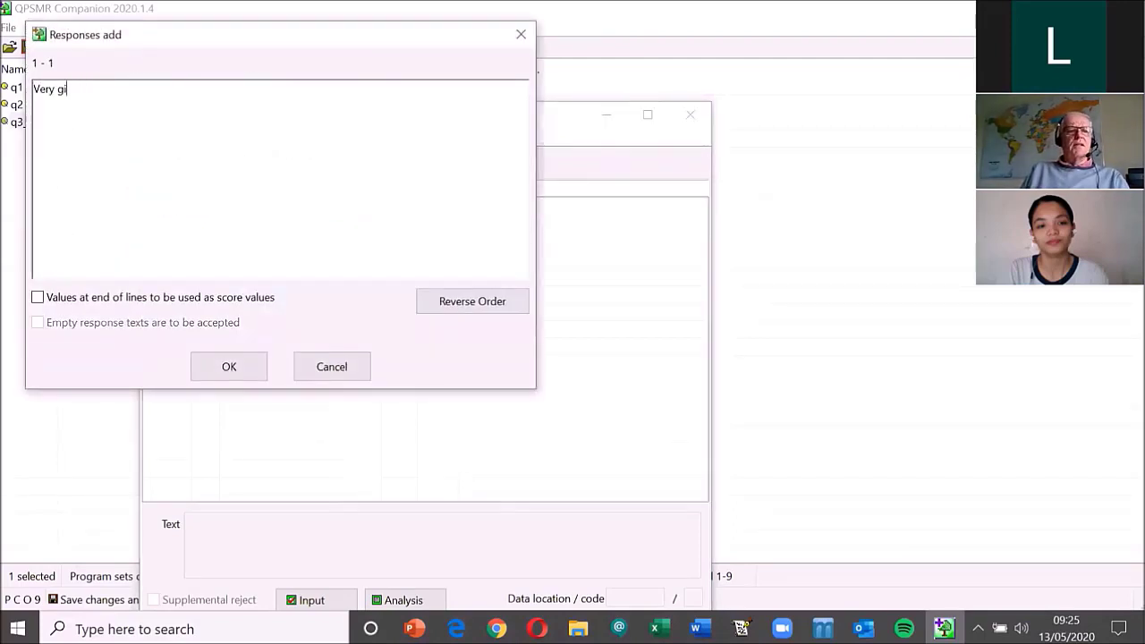
{"action": "type", "text": "ooodQuite"}
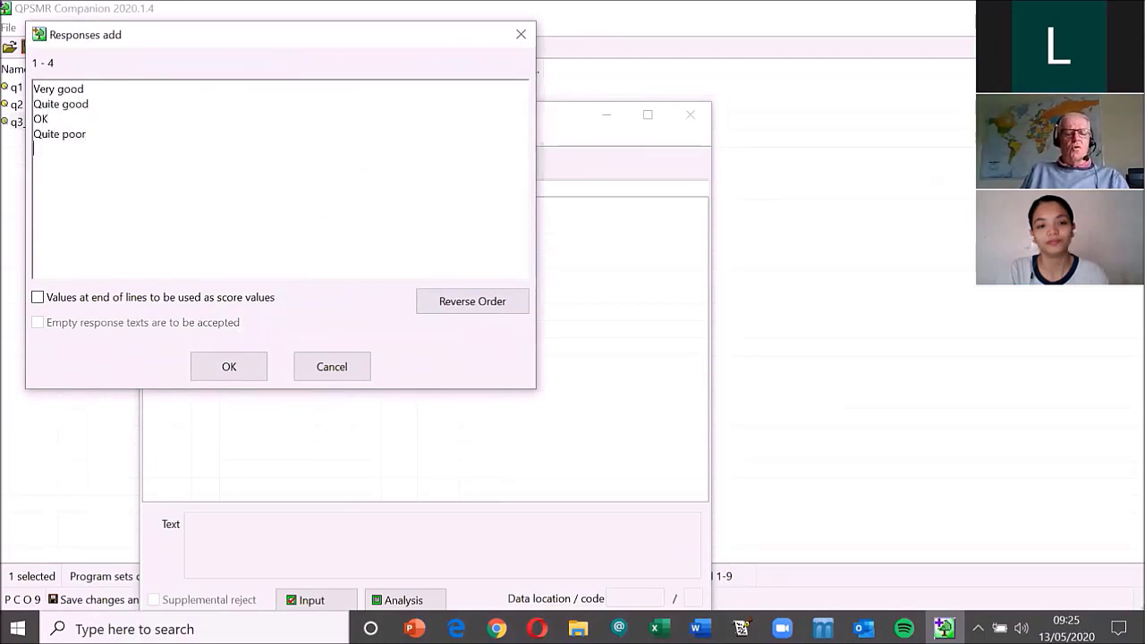
{"action": "key", "text": "Return"}
{"action": "type", "text": "Very poor"}
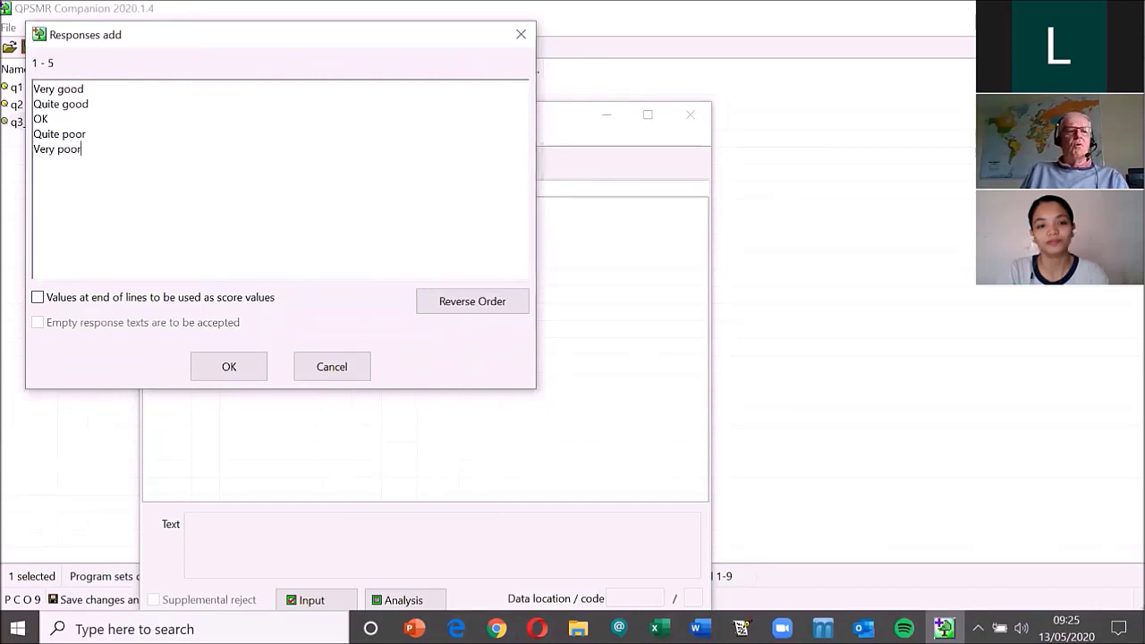
{"action": "left_click", "coordinate": [223, 371]}
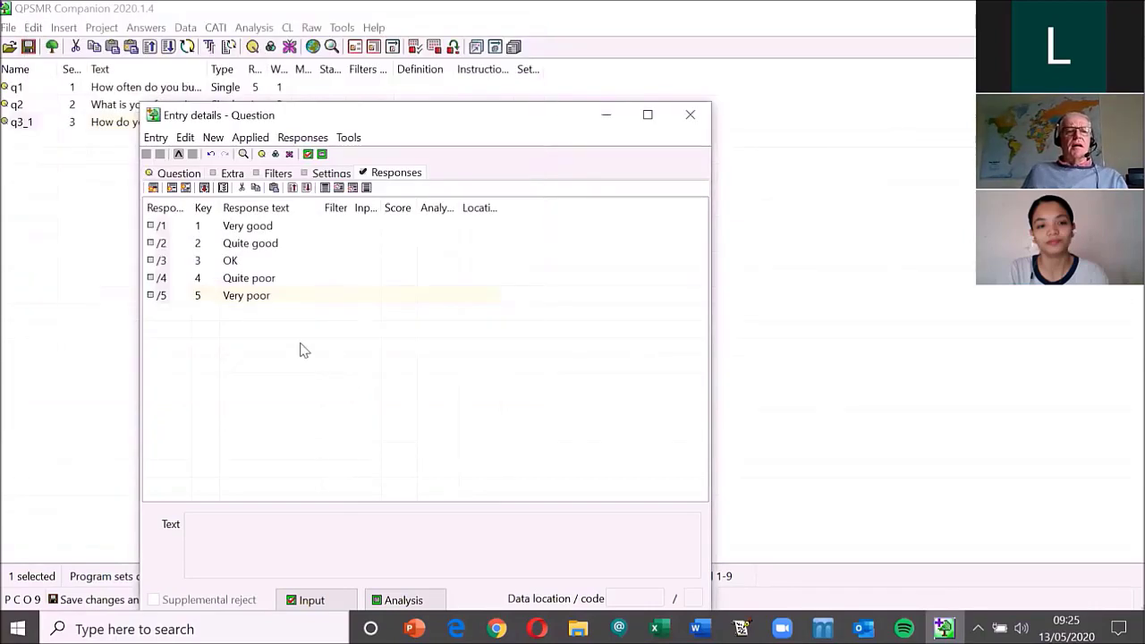
- Decline leaving q3_1 as it is, set its type to Single-coded response only and close its entry details
{"action": "left_click", "coordinate": [690, 114]}
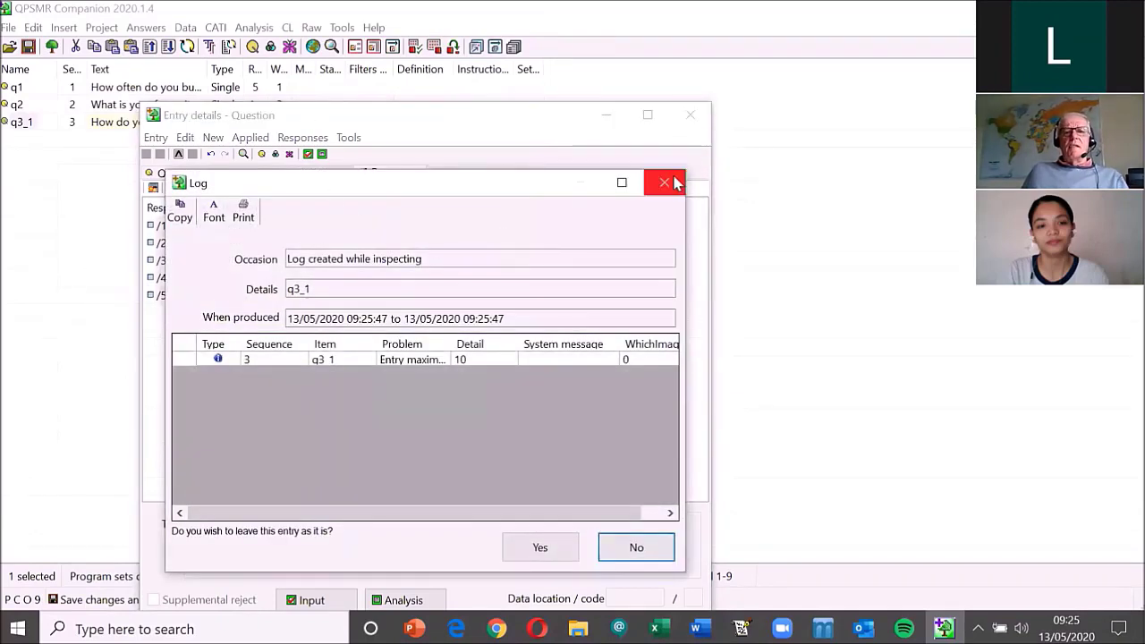
{"action": "left_click", "coordinate": [401, 362]}
{"action": "left_click", "coordinate": [256, 365]}
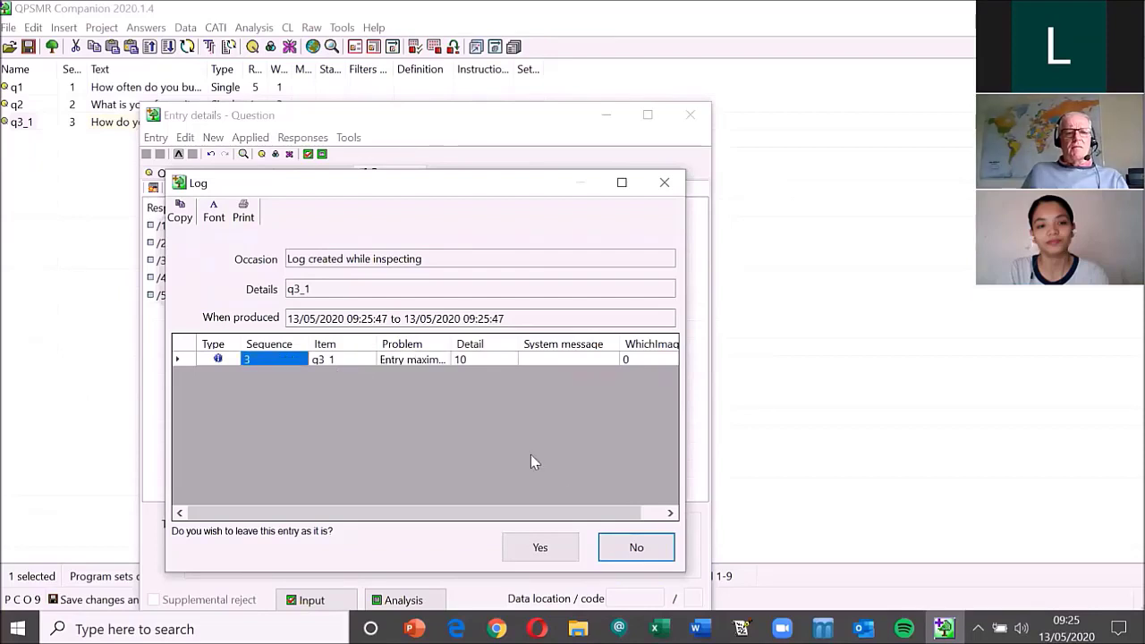
{"action": "left_click", "coordinate": [651, 545]}
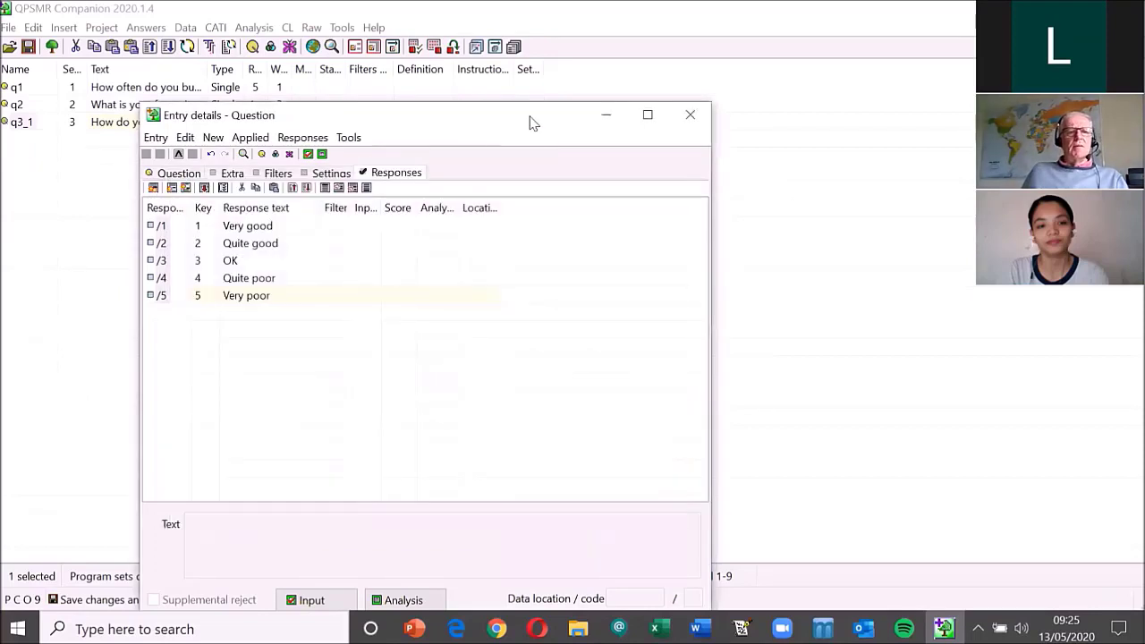
{"action": "left_click", "coordinate": [178, 173]}
{"action": "left_click", "coordinate": [420, 198]}
{"action": "left_click", "coordinate": [432, 215]}
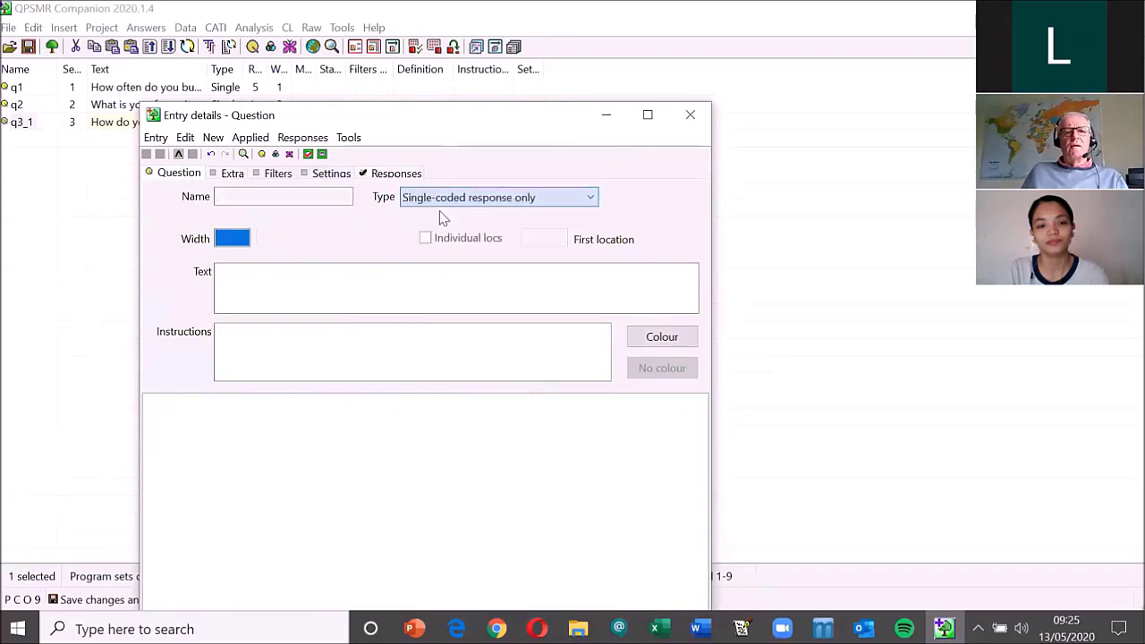
{"action": "left_click", "coordinate": [690, 115]}
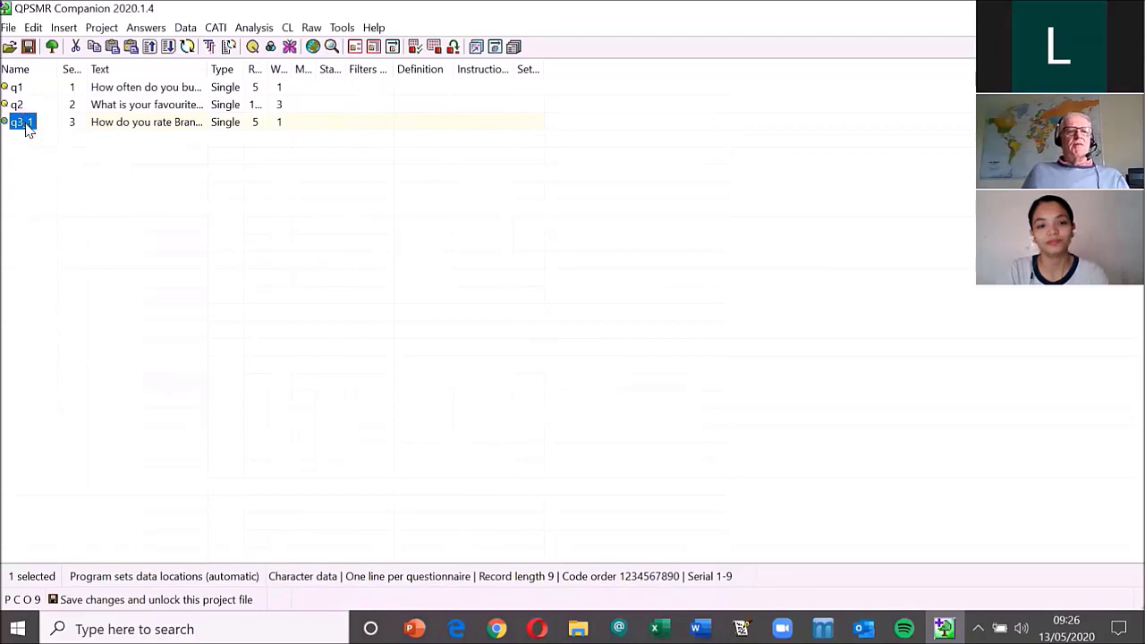
- Copy question q3_1 and paste it below as a new entry renamed q3_2
{"action": "right_click", "coordinate": [27, 129]}
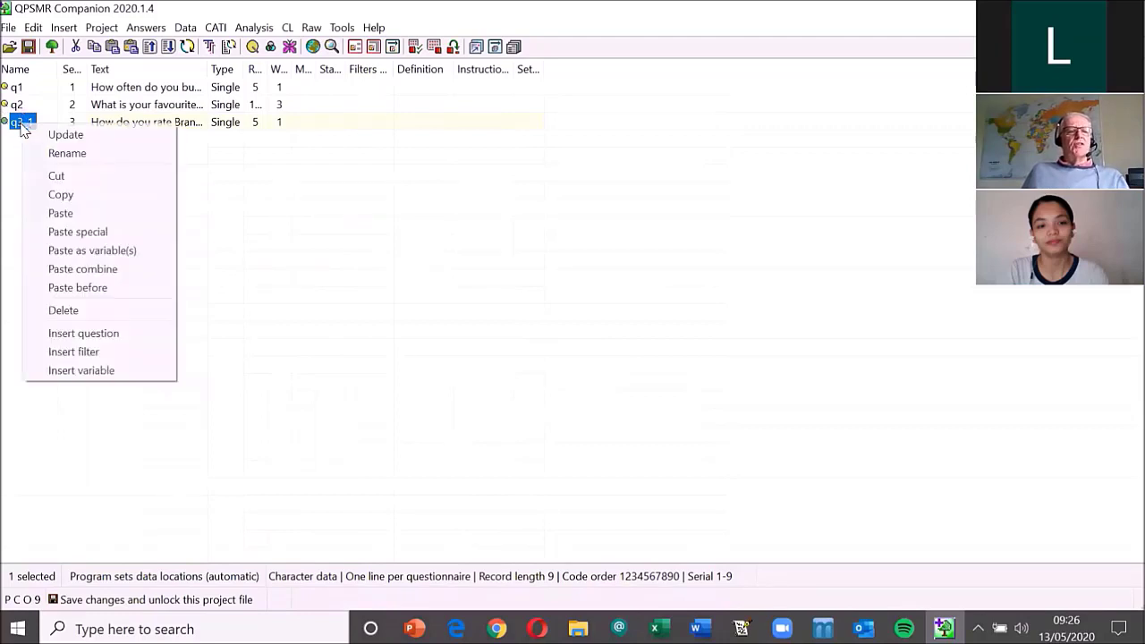
{"action": "left_click", "coordinate": [60, 196]}
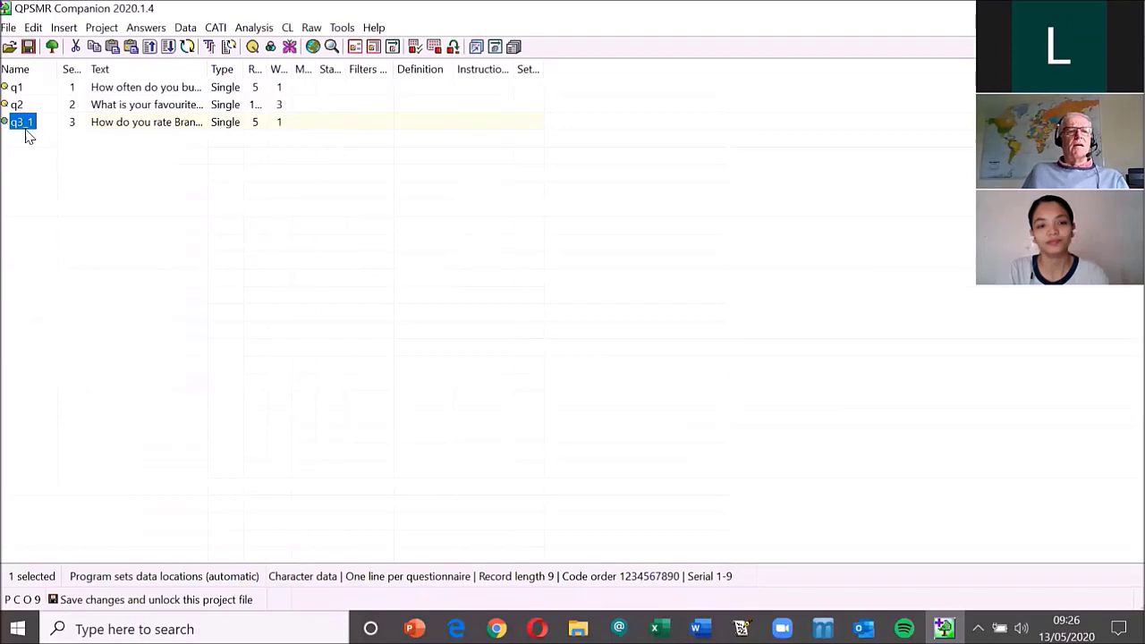
{"action": "right_click", "coordinate": [27, 134]}
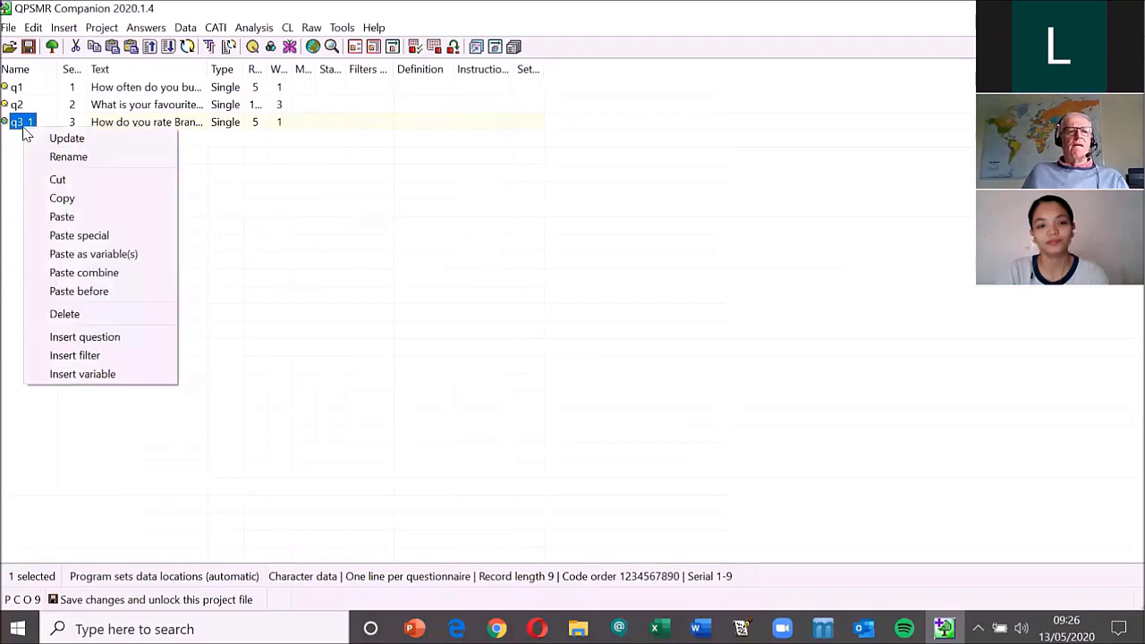
{"action": "left_click", "coordinate": [104, 237]}
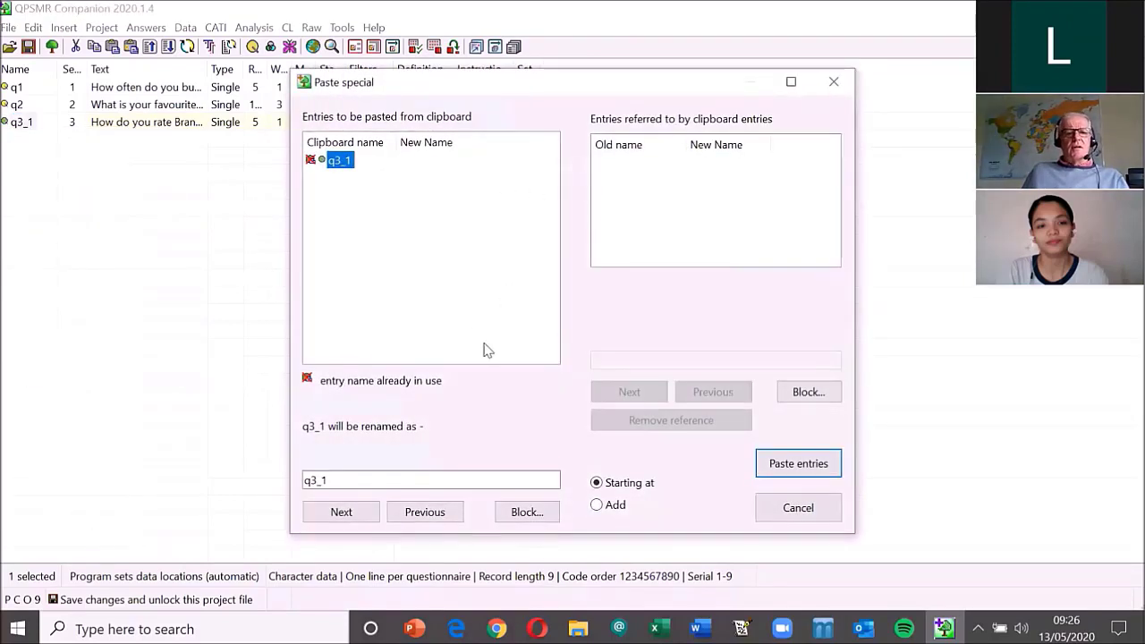
{"action": "left_click", "coordinate": [397, 480]}
{"action": "key", "text": "BackSpace"}
{"action": "type", "text": "2"}
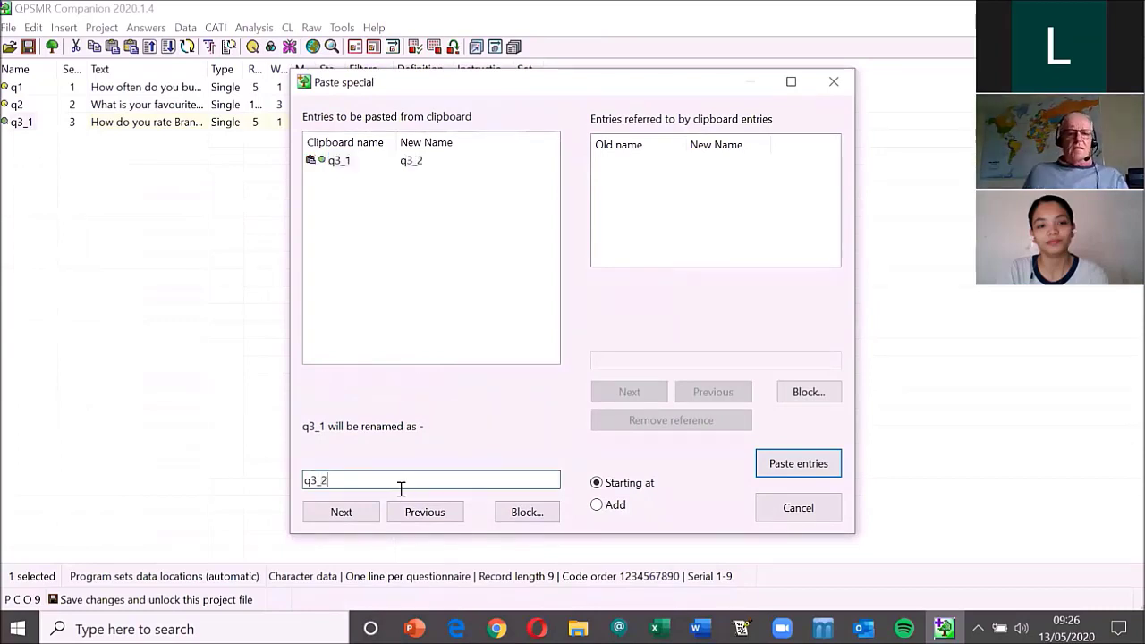
{"action": "left_click", "coordinate": [349, 514]}
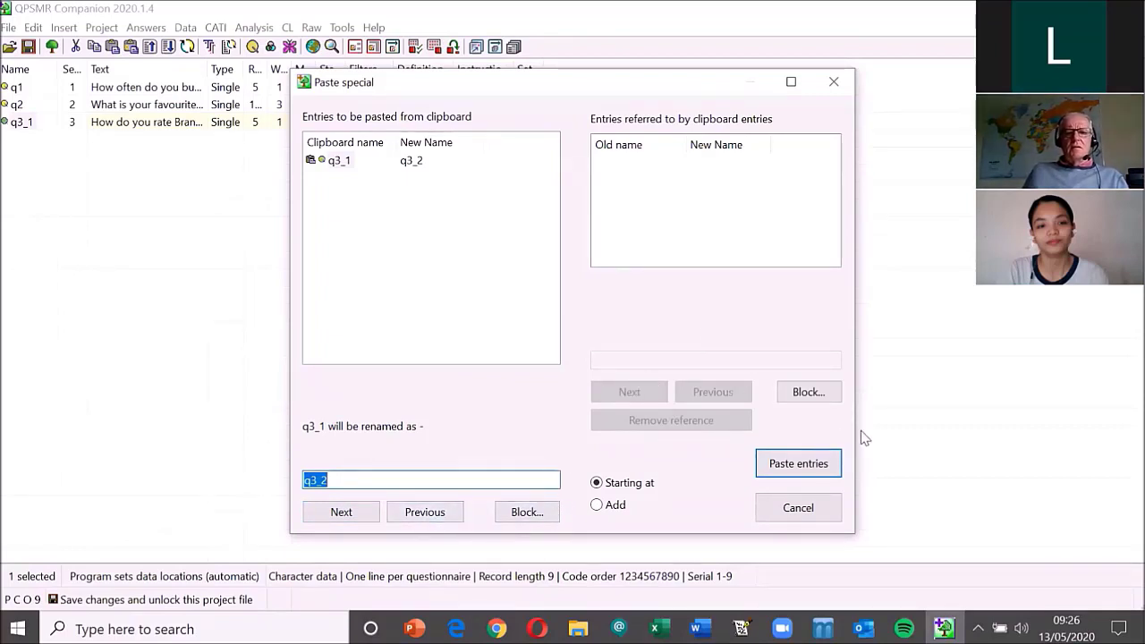
{"action": "left_click", "coordinate": [760, 463]}
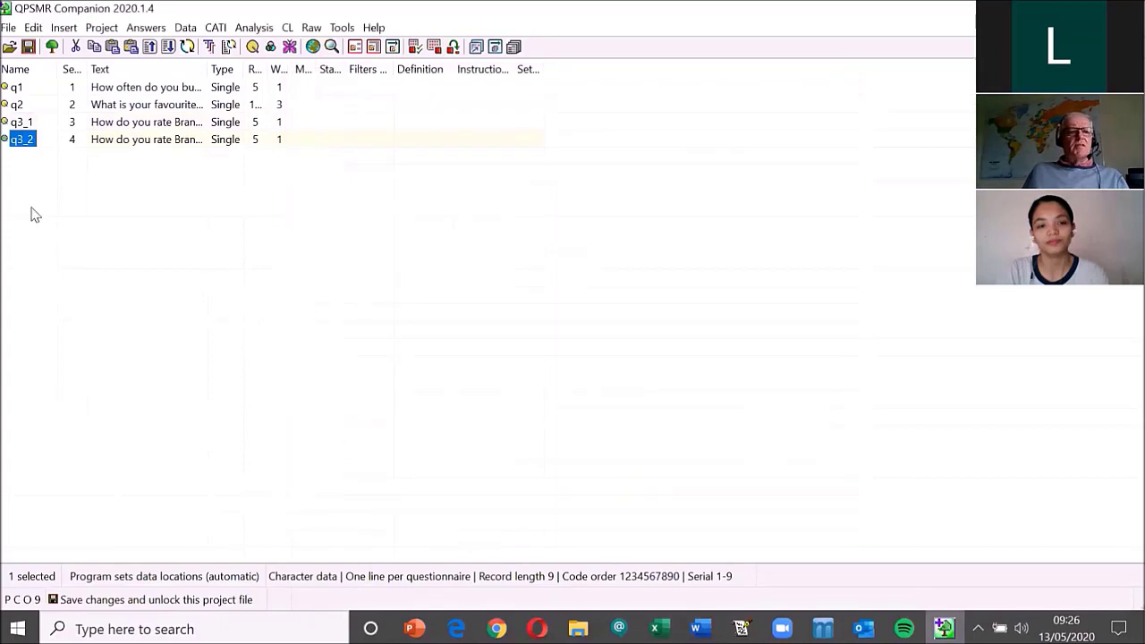
- Change the question text of q3_2 to "How do you rate Brand B" and close its entry details
{"action": "double_click", "coordinate": [36, 141]}
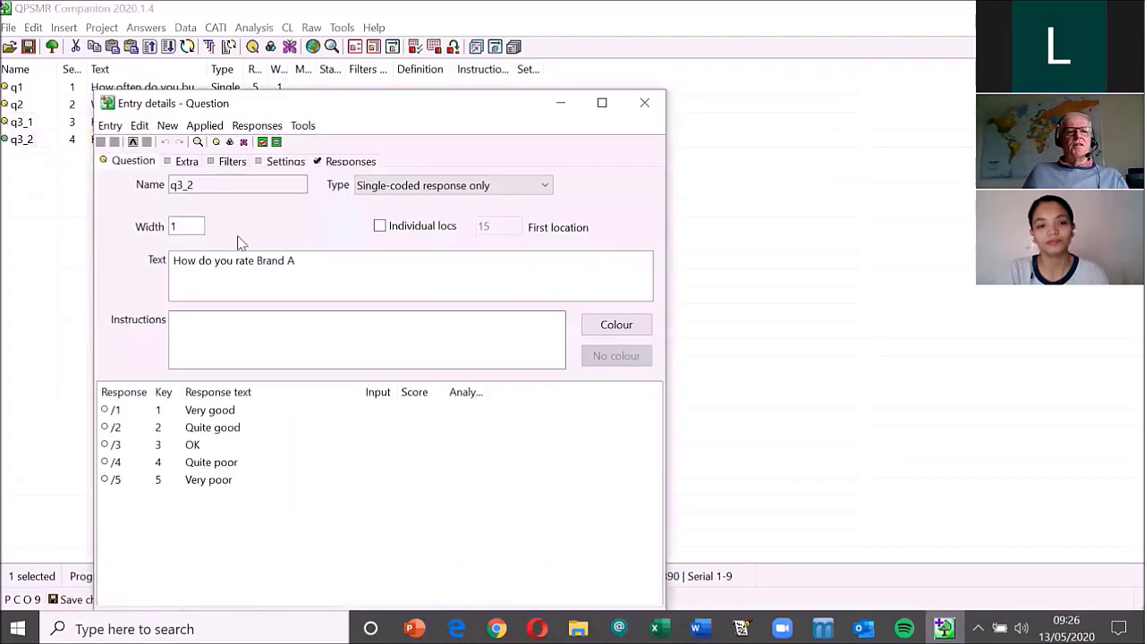
{"action": "left_click", "coordinate": [348, 296]}
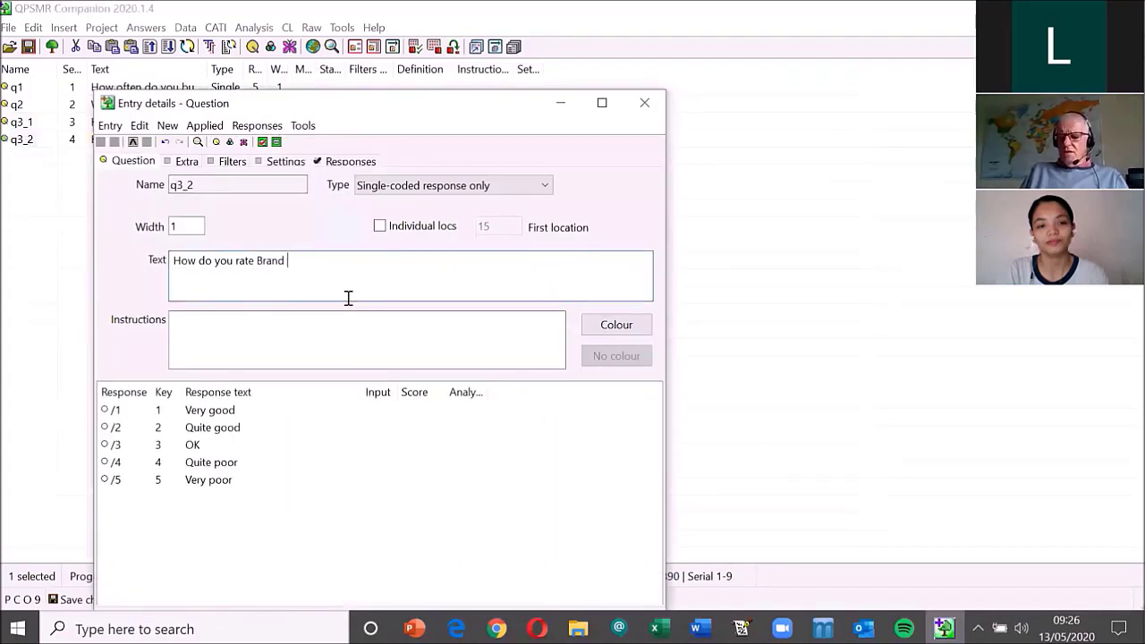
{"action": "type", "text": "B"}
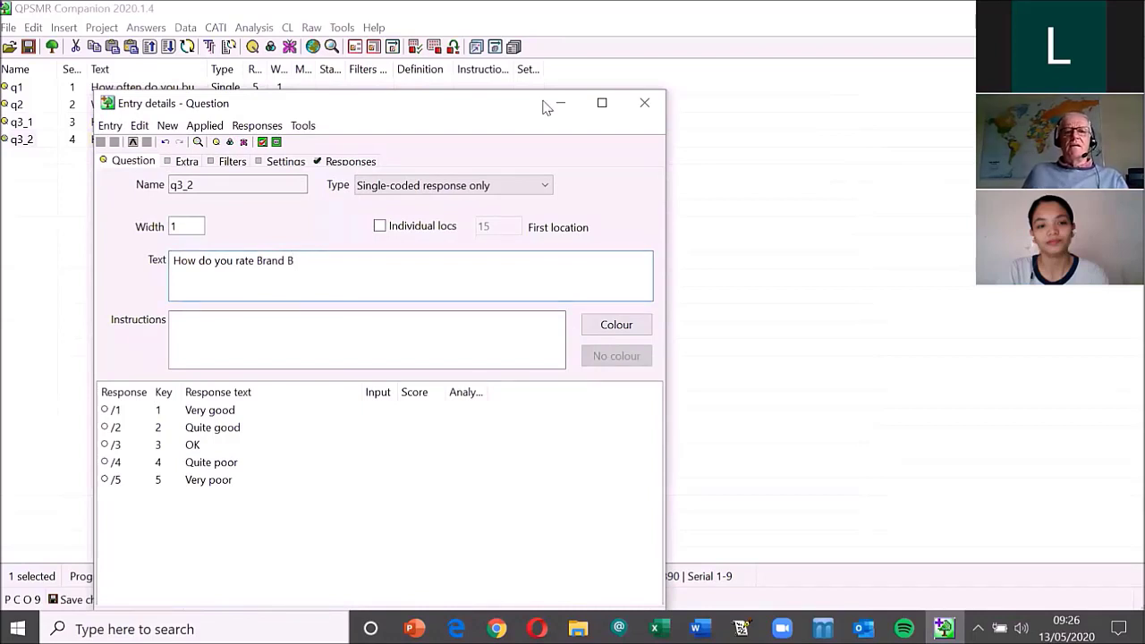
{"action": "left_click", "coordinate": [19, 141]}
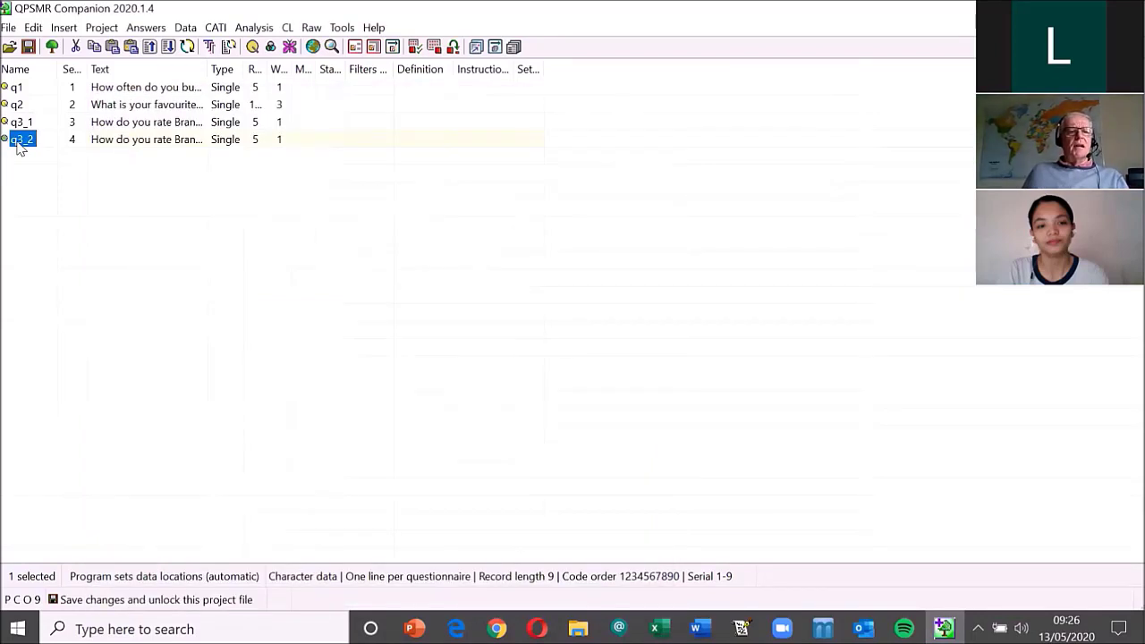
- Paste the copied q3_1 entry again after q3_2, renaming it q3_3
{"action": "right_click", "coordinate": [20, 143]}
{"action": "left_click", "coordinate": [93, 247]}
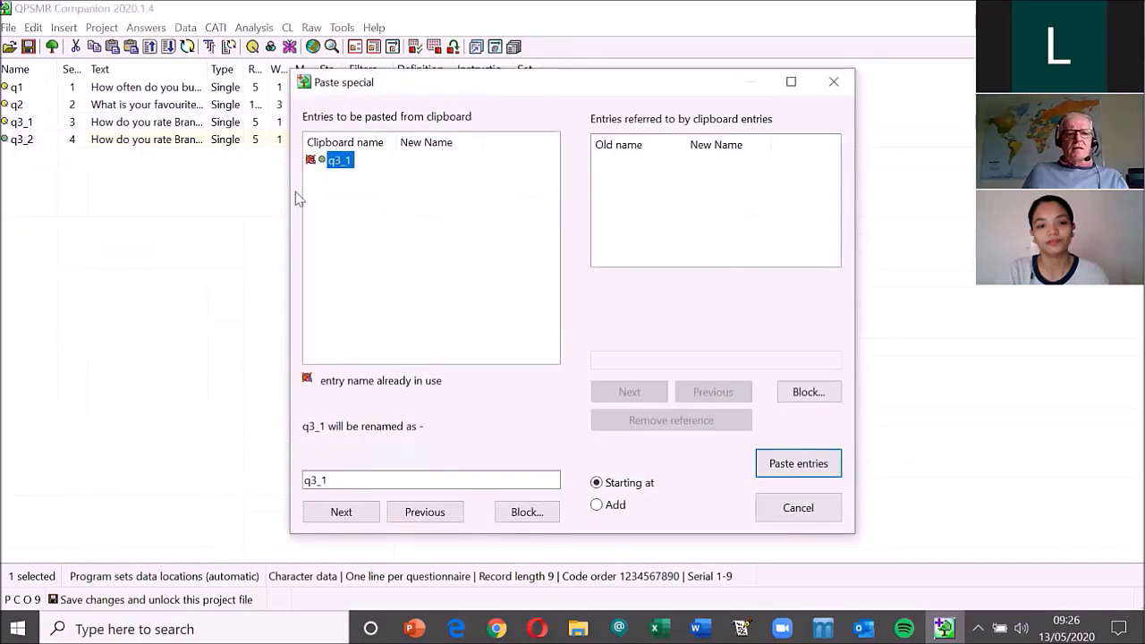
{"action": "left_click", "coordinate": [331, 481]}
{"action": "key", "text": "BackSpace"}
{"action": "type", "text": "3"}
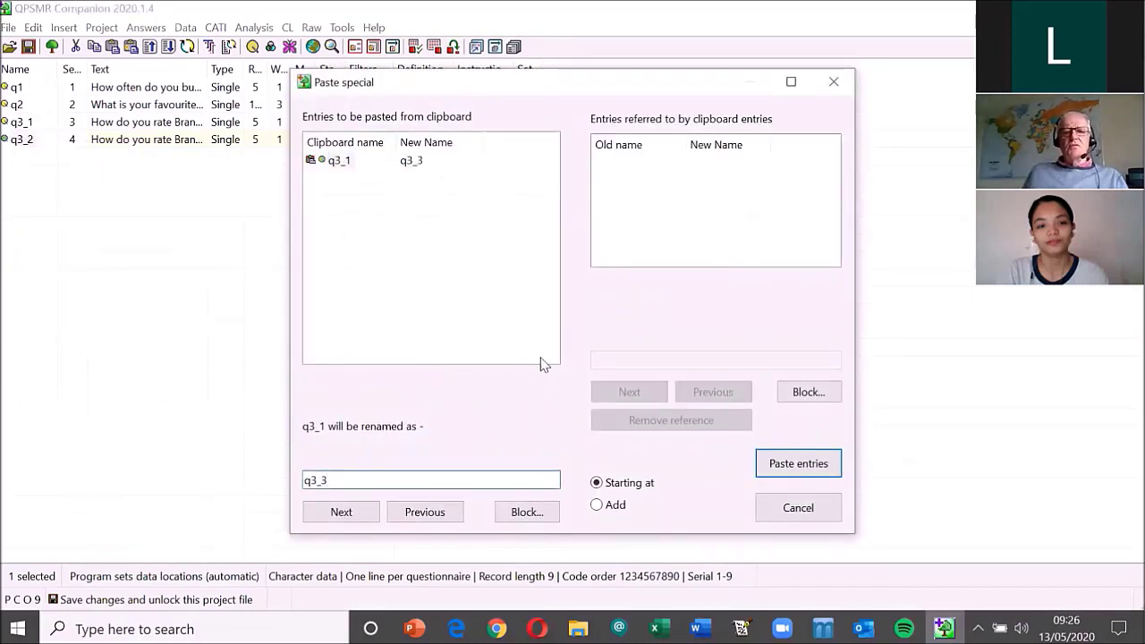
{"action": "left_click", "coordinate": [796, 481]}
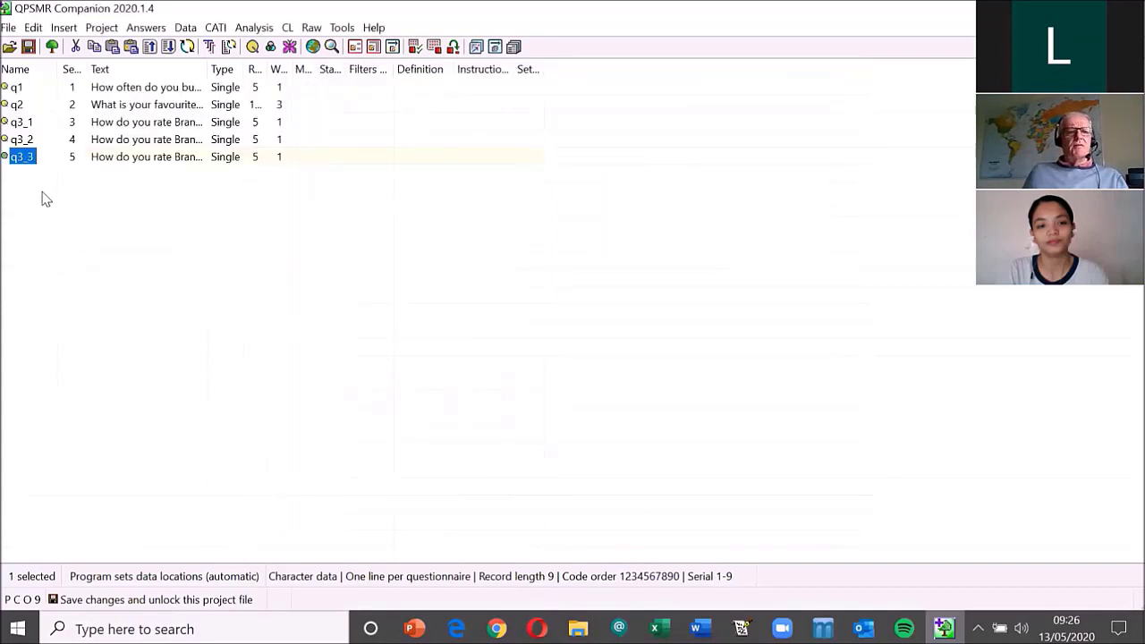
- Change the question text of q3_3 to "How do you rate Brand C" and close its entry details
{"action": "double_click", "coordinate": [27, 157]}
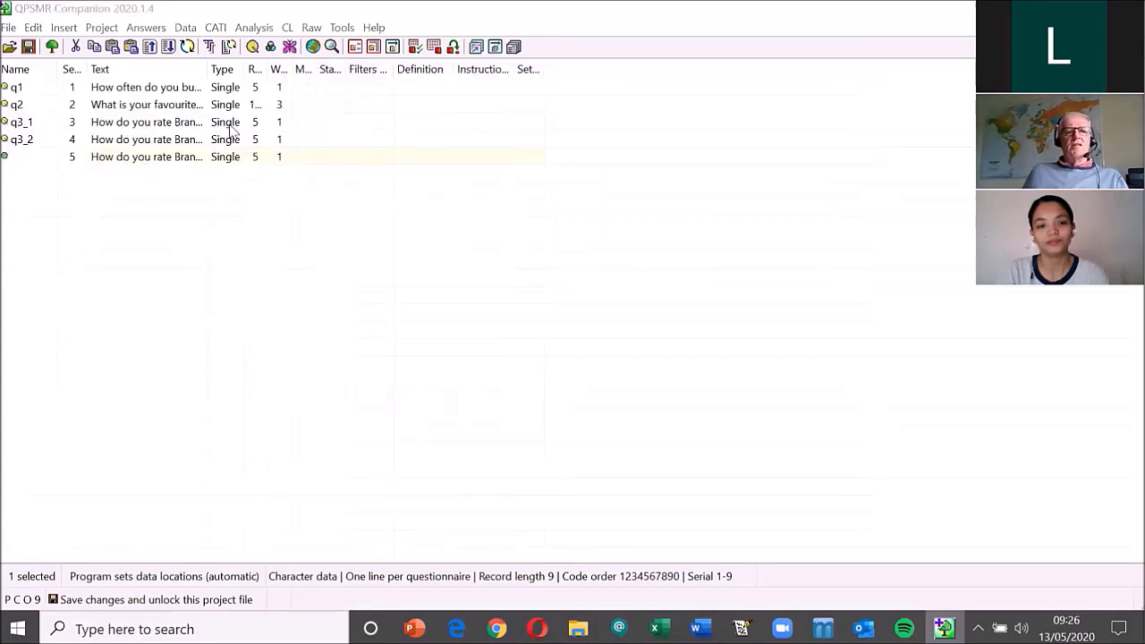
{"action": "left_click", "coordinate": [347, 275]}
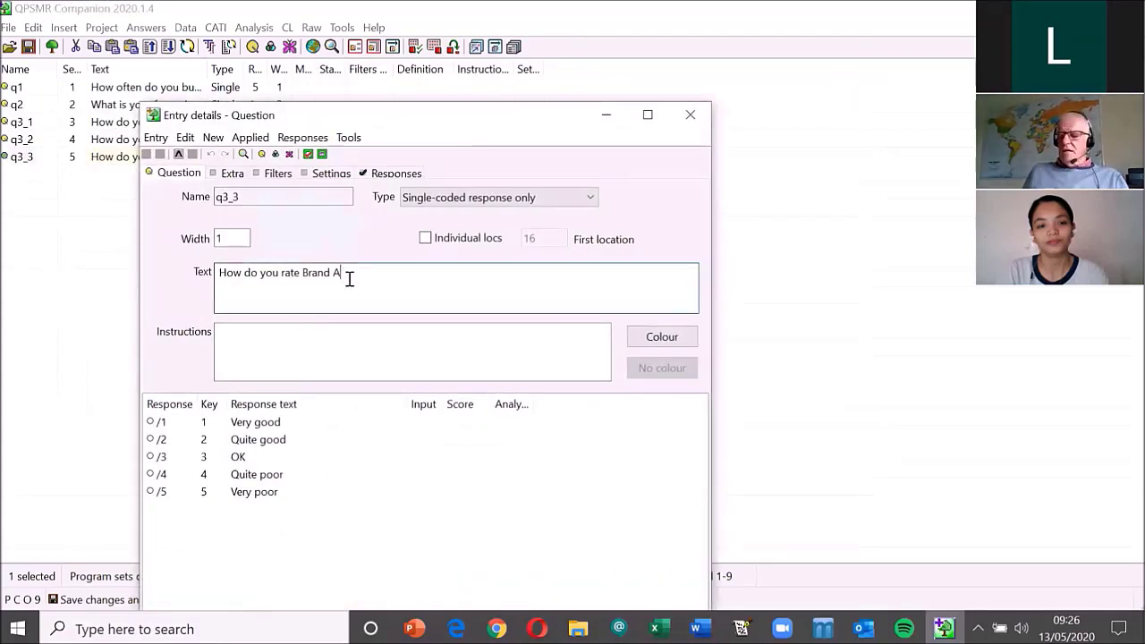
{"action": "key", "text": "BackSpace"}
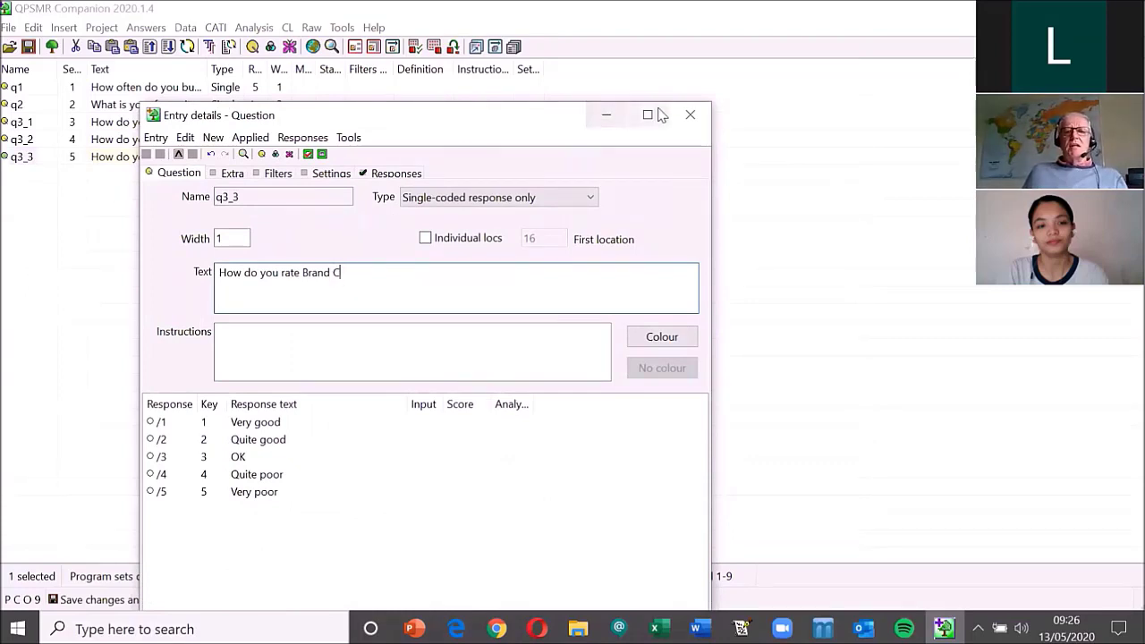
{"action": "left_click", "coordinate": [689, 115]}
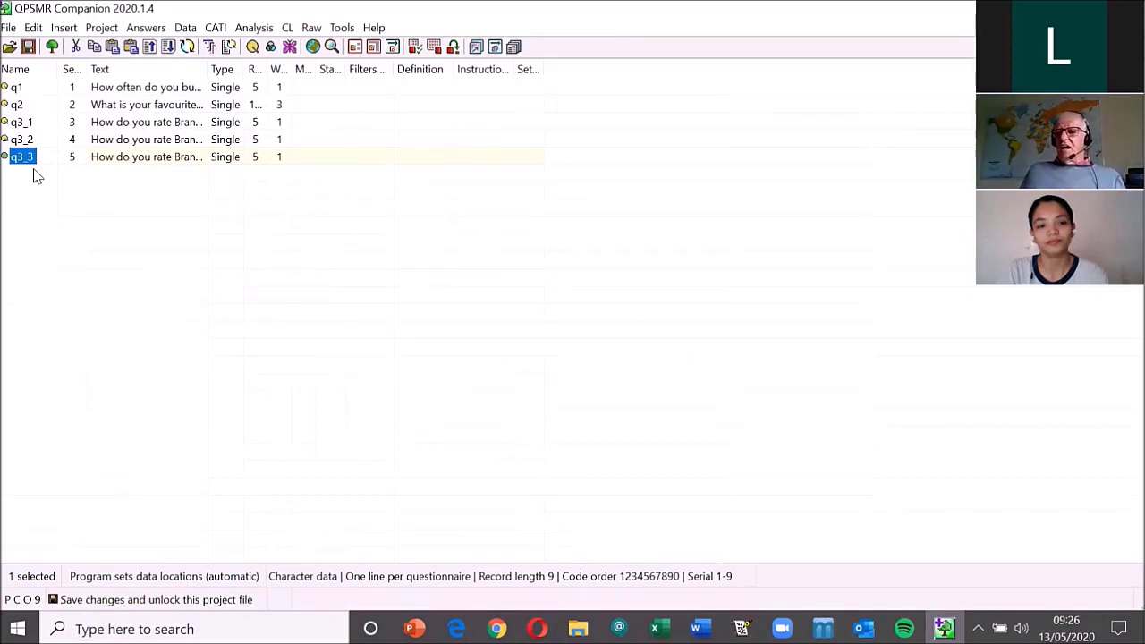
- Insert the supplemental reject response "No answer given" into q3_1, q3_2 and q3_3 together with a block responses update
{"action": "left_click", "coordinate": [24, 122]}
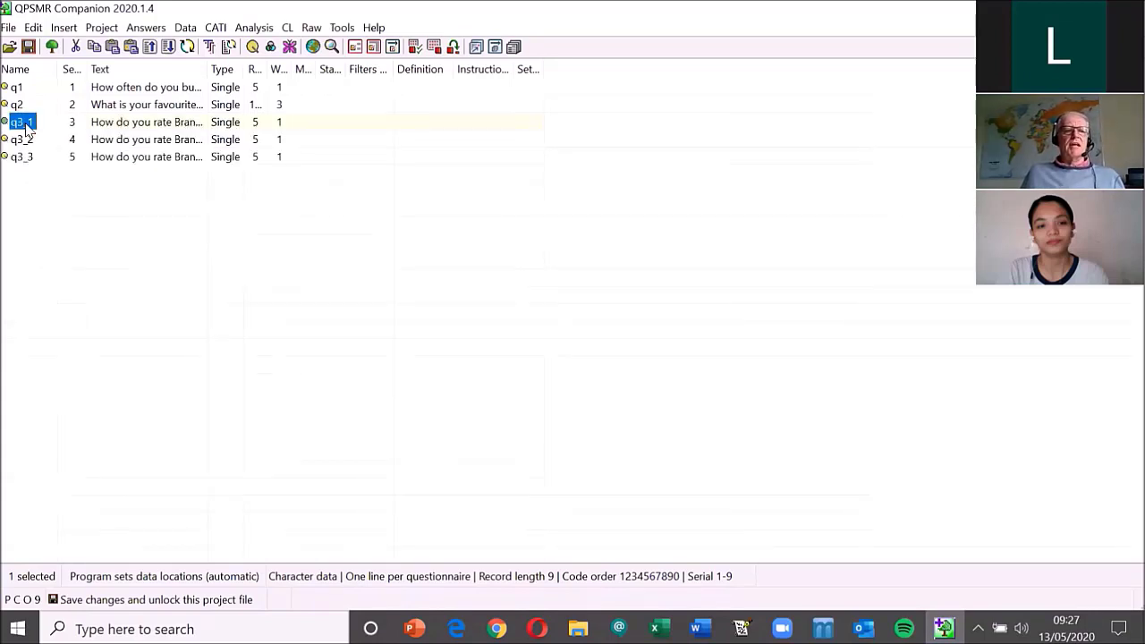
{"action": "left_click", "coordinate": [25, 157], "text": "shift"}
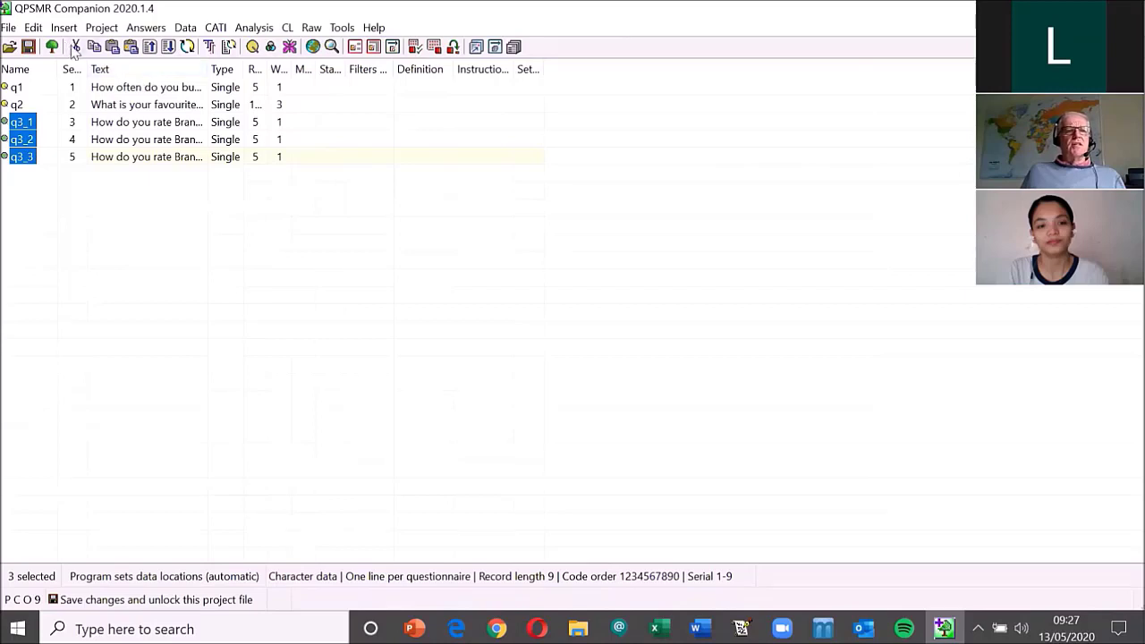
{"action": "left_click", "coordinate": [229, 47]}
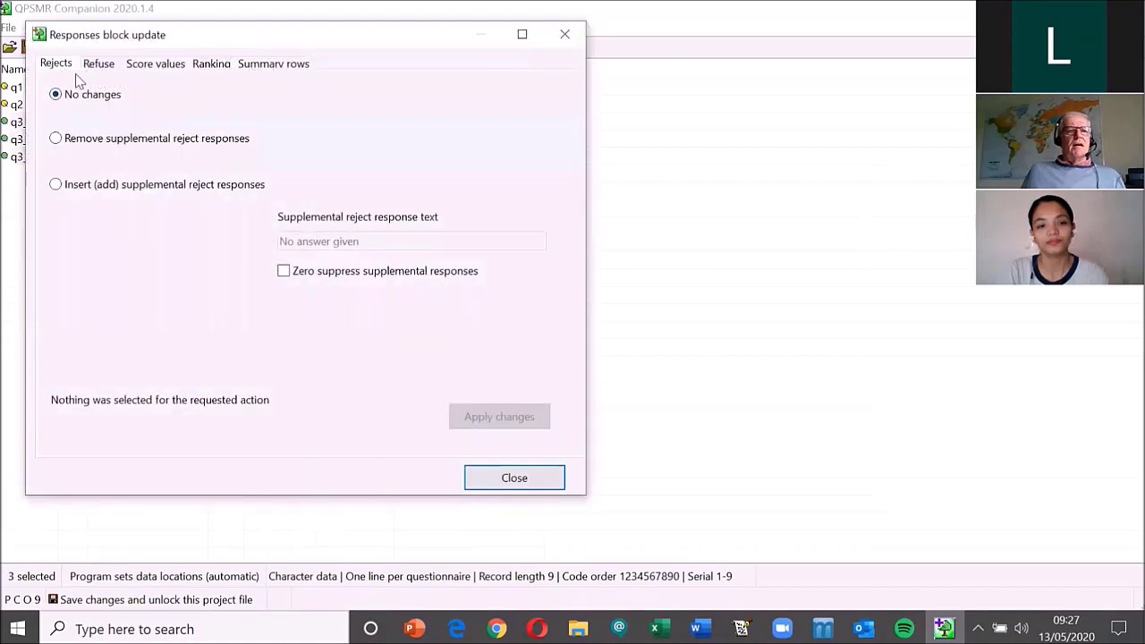
{"action": "left_click", "coordinate": [57, 186]}
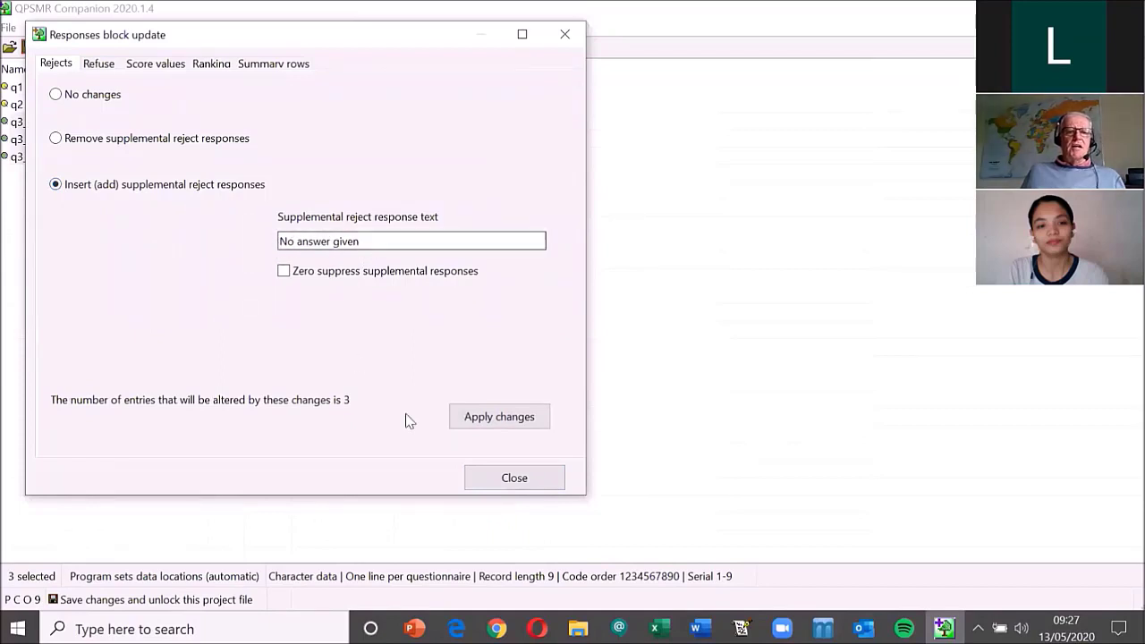
{"action": "left_click", "coordinate": [487, 422]}
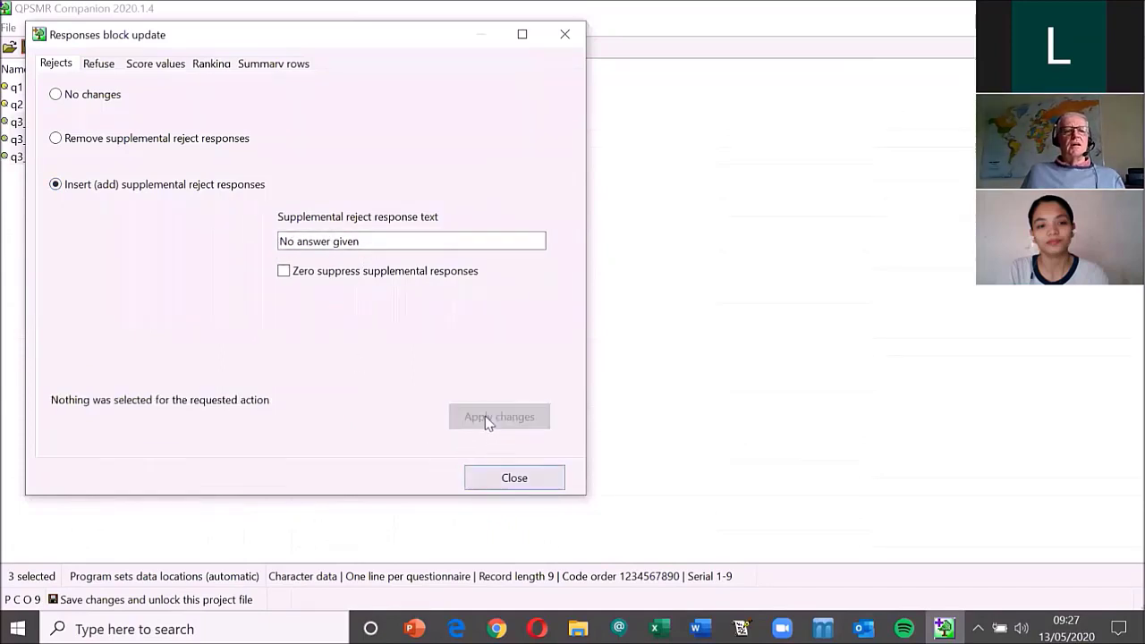
{"action": "left_click", "coordinate": [474, 478]}
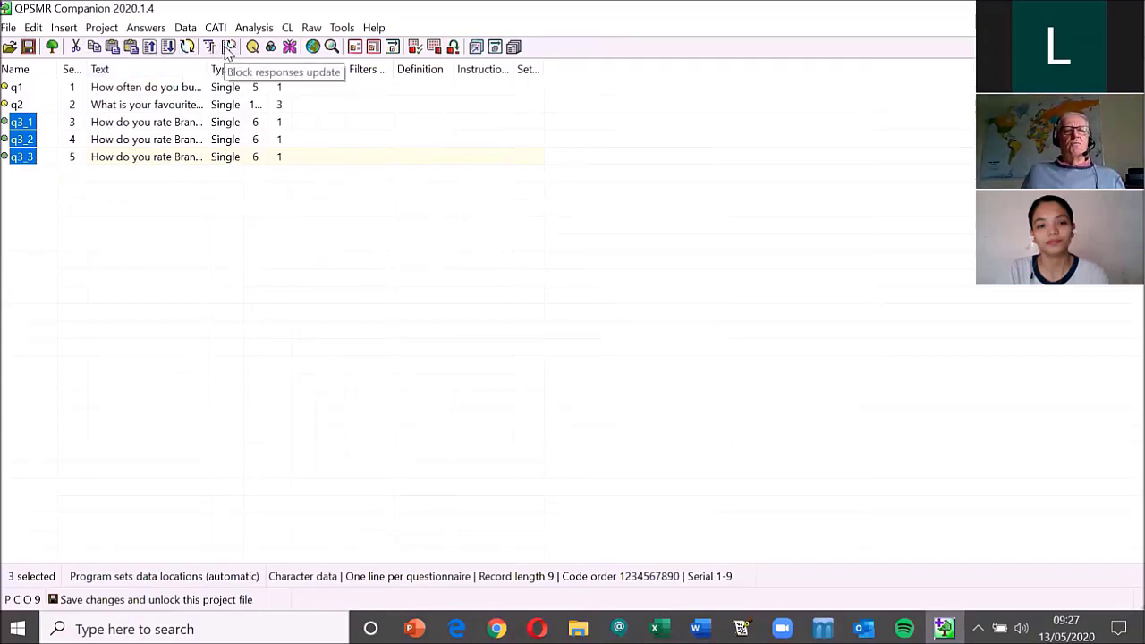
- Apply descending score values starting at 5 for "Very good" to q3_1, q3_2 and q3_3 with a block responses update
{"action": "left_click", "coordinate": [229, 49]}
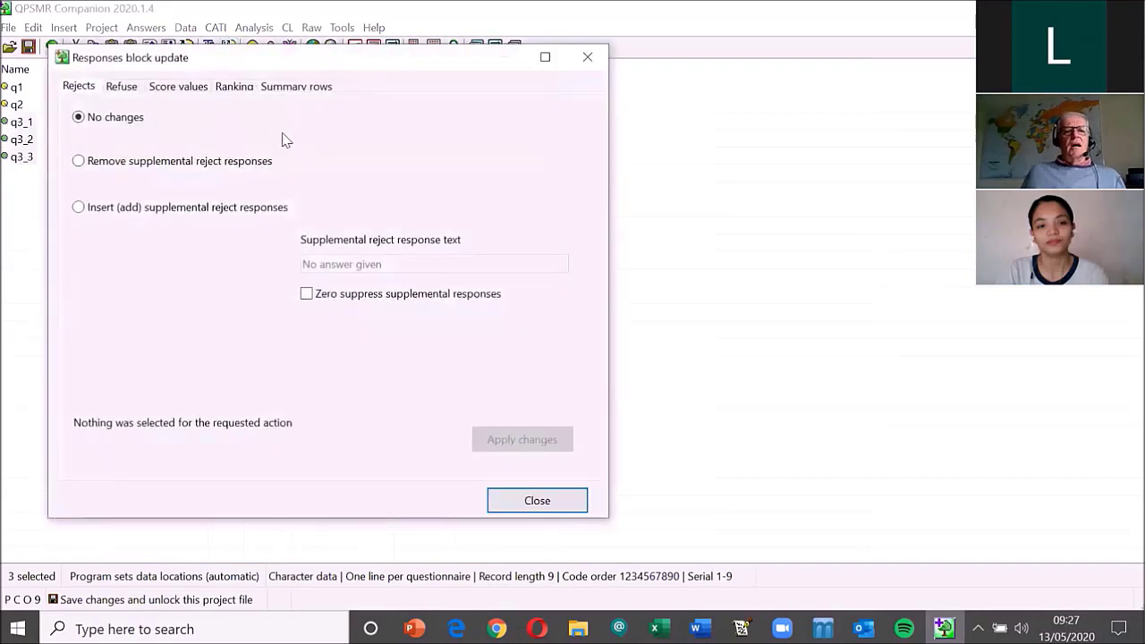
{"action": "left_click", "coordinate": [191, 90]}
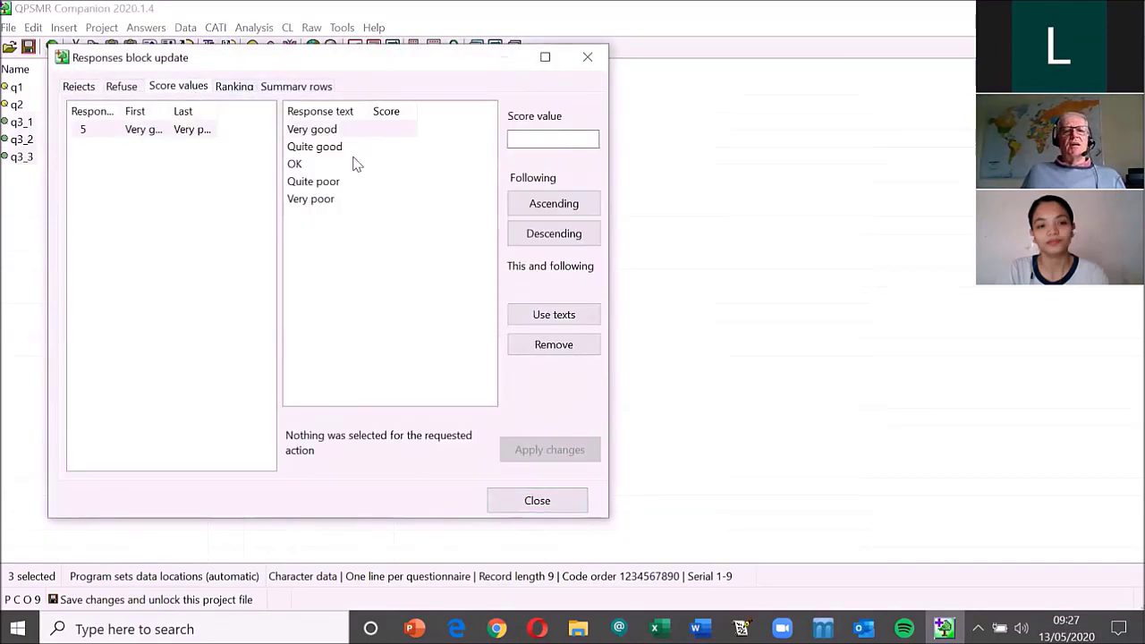
{"action": "left_click", "coordinate": [549, 138]}
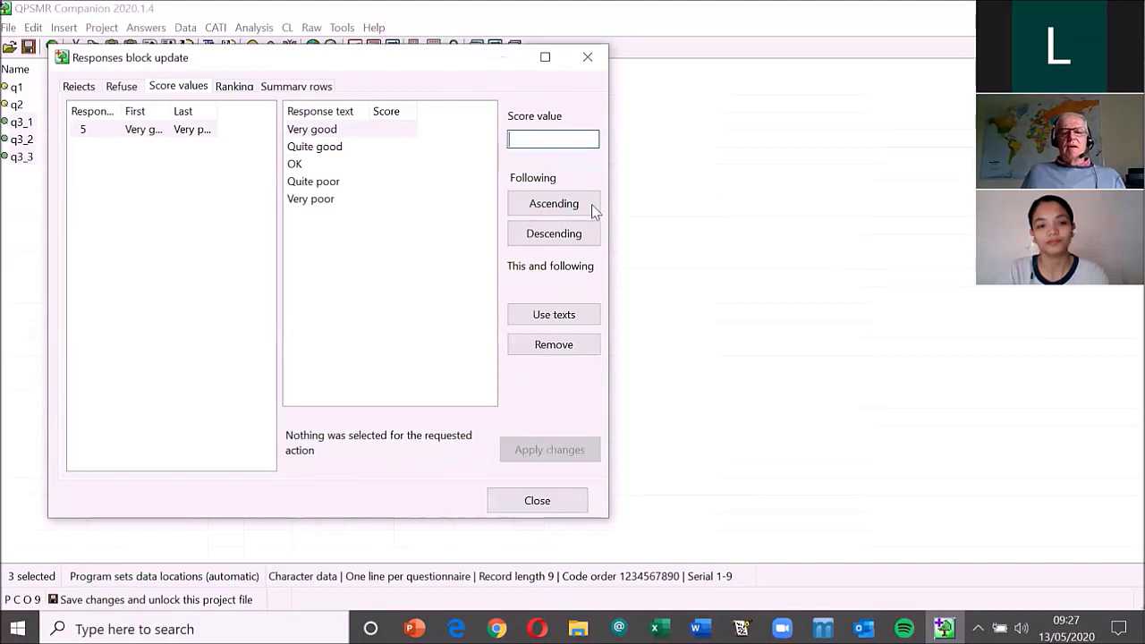
{"action": "type", "text": "5"}
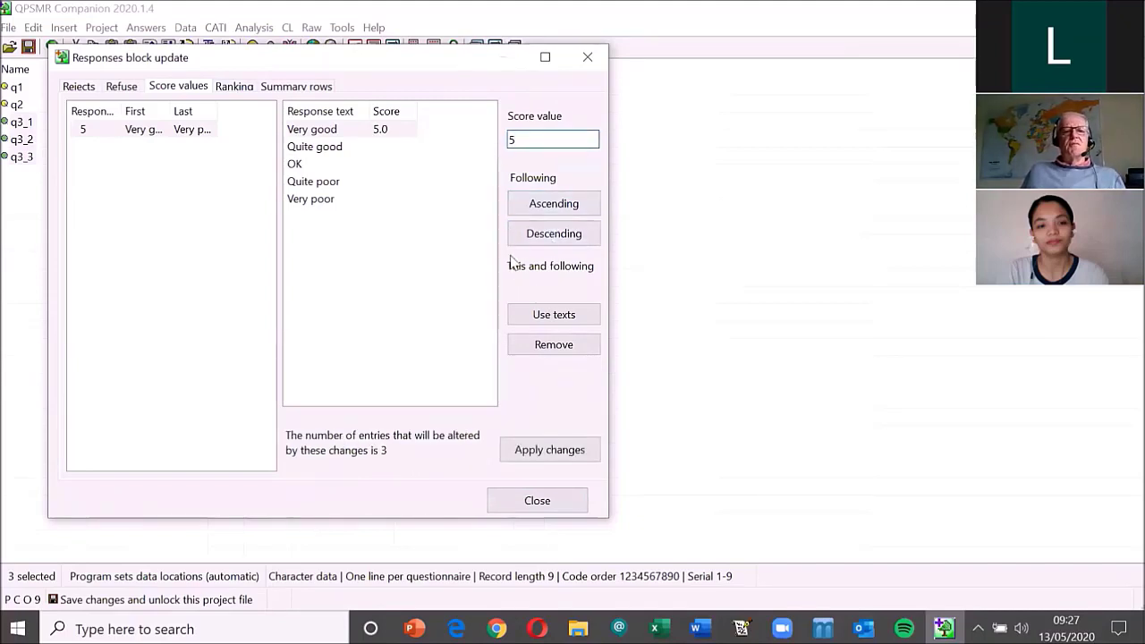
{"action": "left_click", "coordinate": [539, 238]}
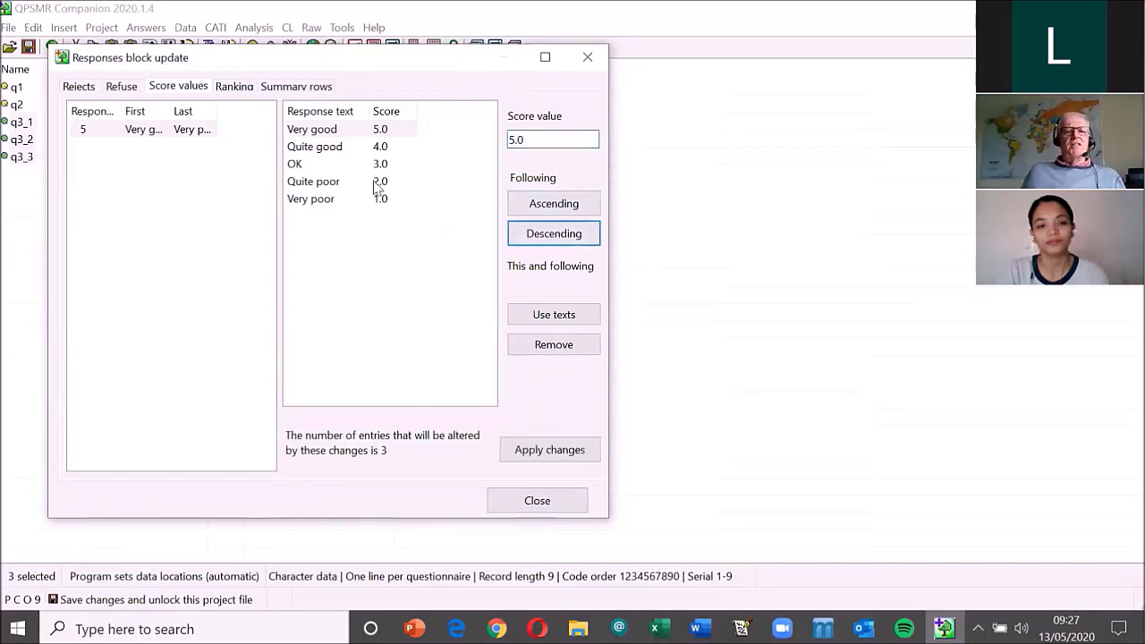
{"action": "left_click", "coordinate": [534, 452]}
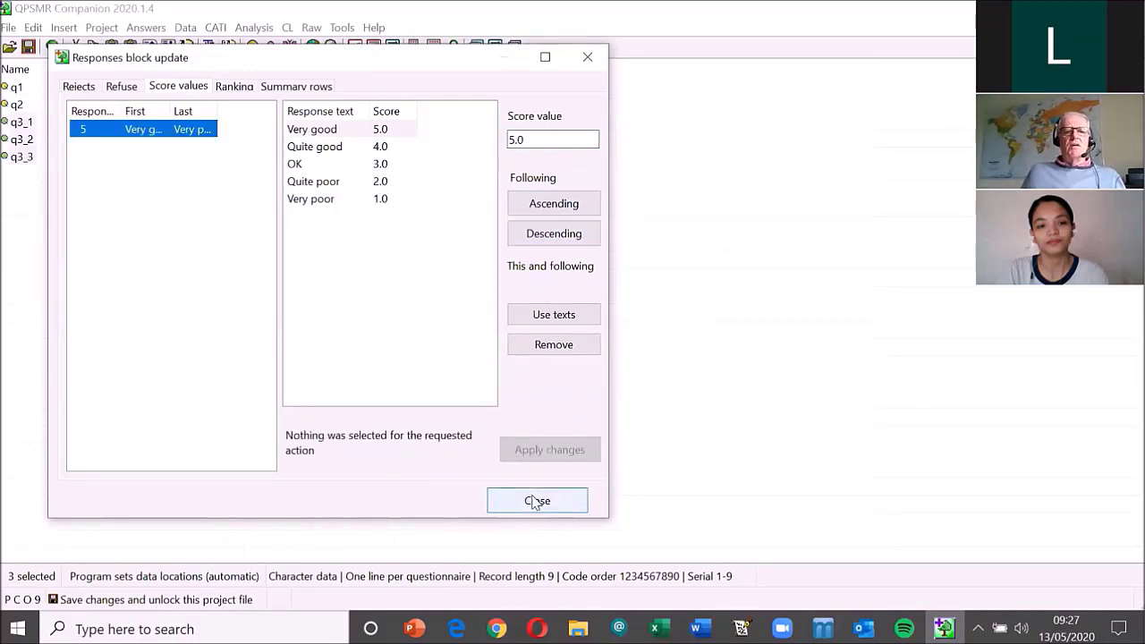
{"action": "left_click", "coordinate": [532, 501]}
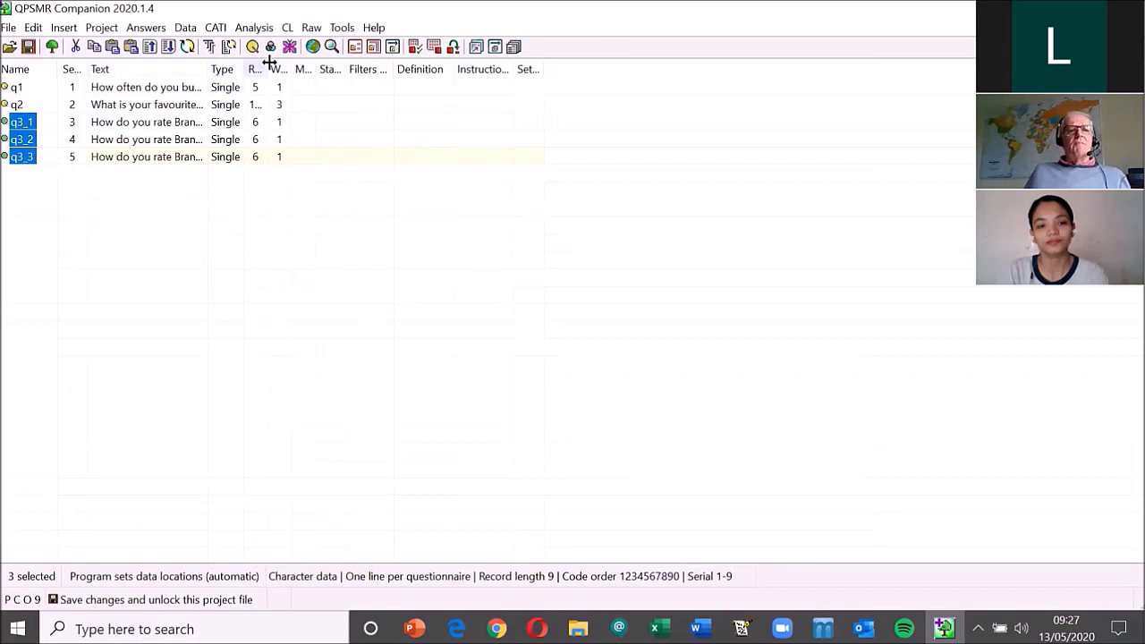
{"action": "left_click", "coordinate": [229, 47]}
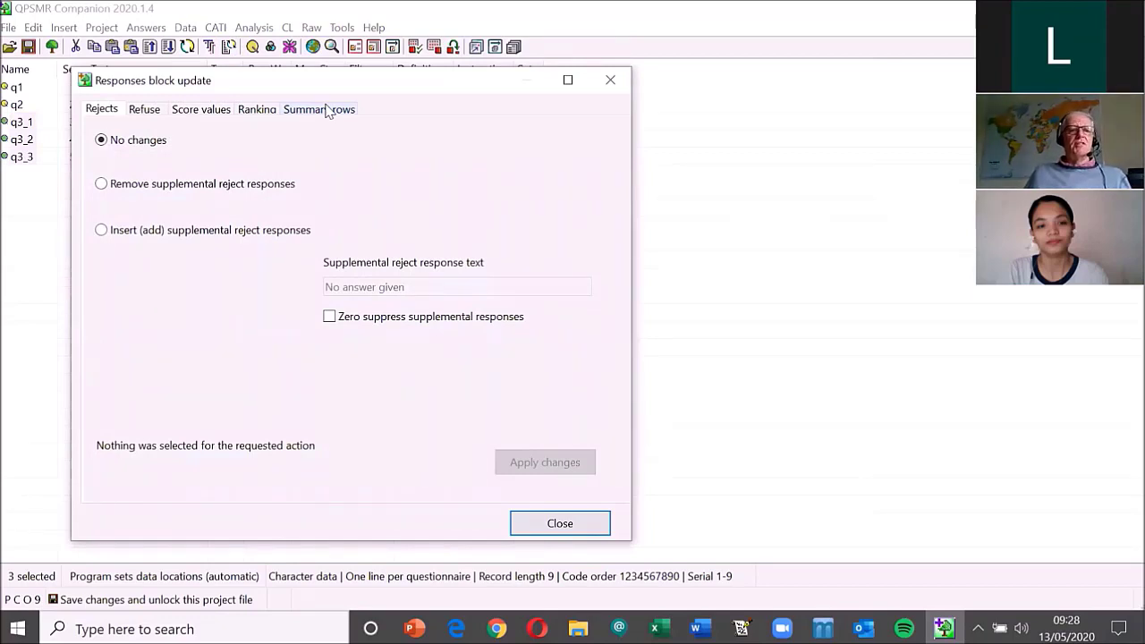
{"action": "left_click", "coordinate": [560, 523]}
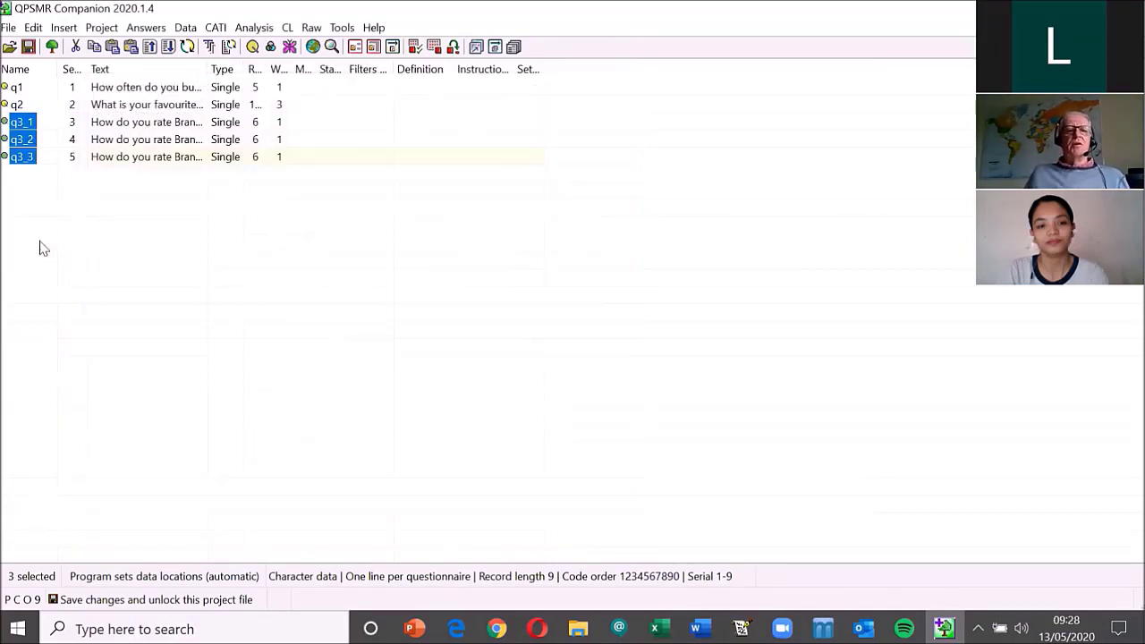
- Insert a new question entry after q3_3, named q4, with the type "Single-coded response only"
{"action": "left_click", "coordinate": [31, 160]}
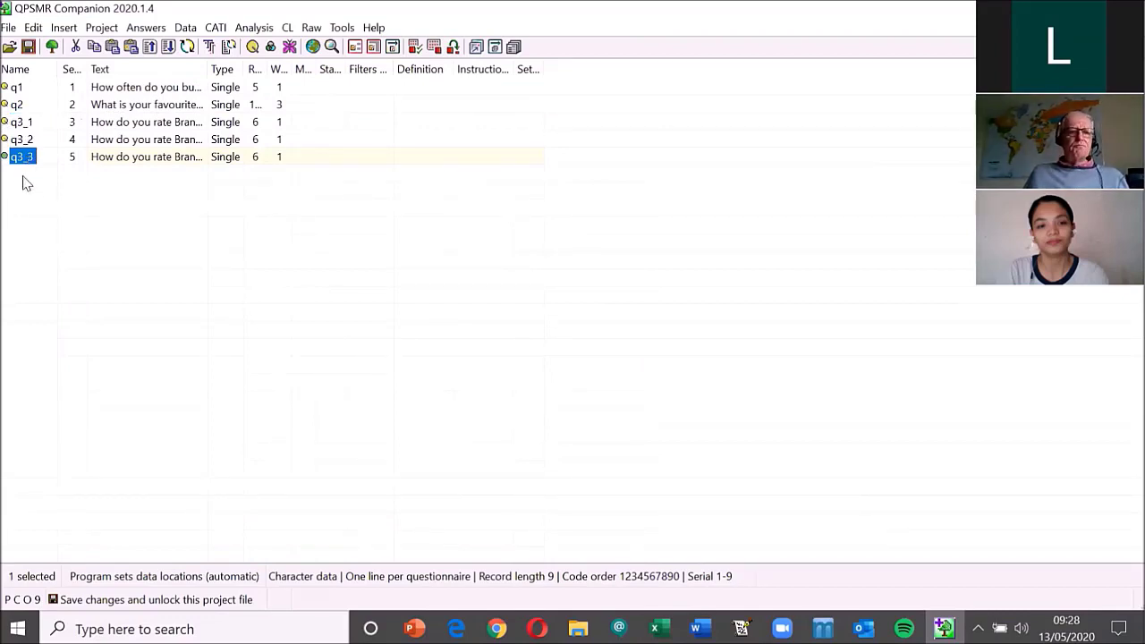
{"action": "left_click", "coordinate": [26, 182]}
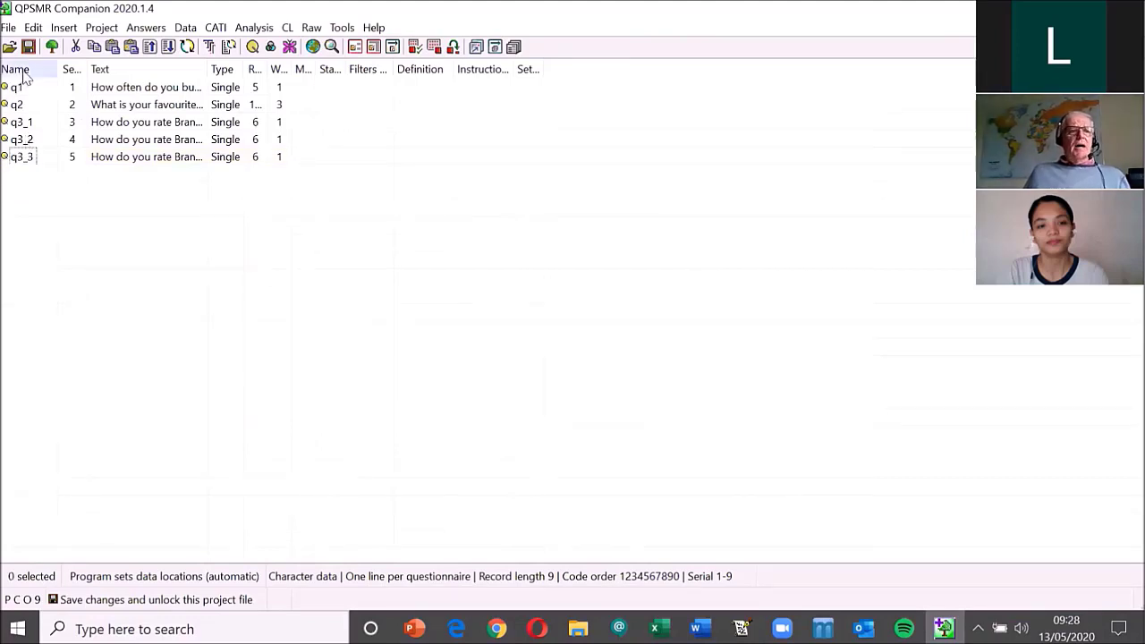
{"action": "left_click", "coordinate": [63, 28]}
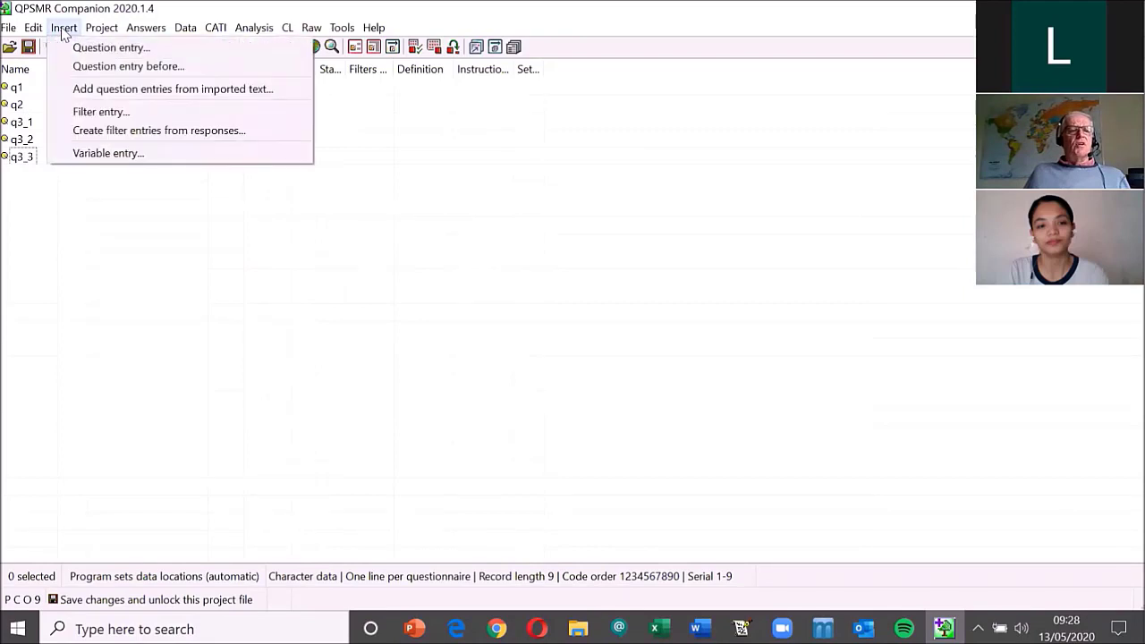
{"action": "left_click", "coordinate": [76, 54]}
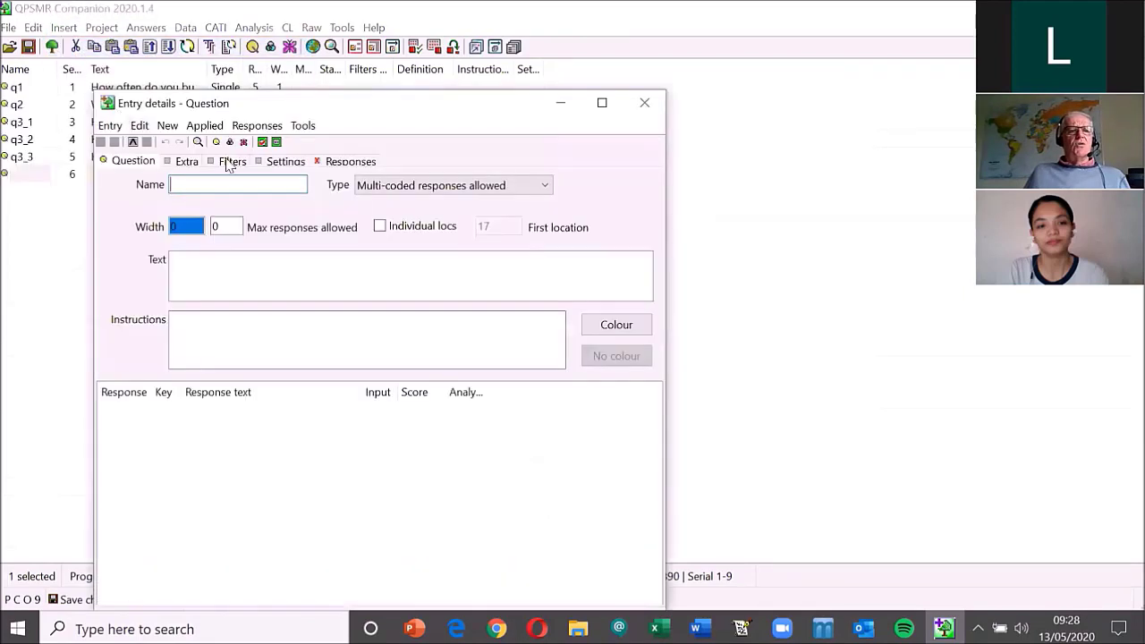
{"action": "type", "text": "q4"}
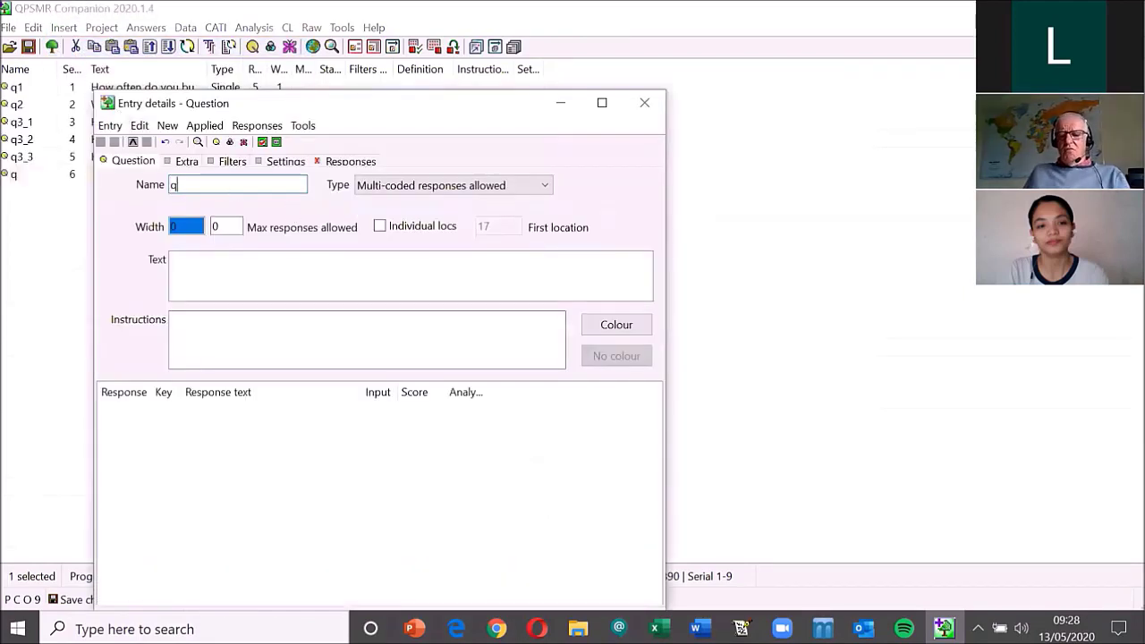
{"action": "left_click", "coordinate": [361, 187]}
{"action": "left_click", "coordinate": [366, 208]}
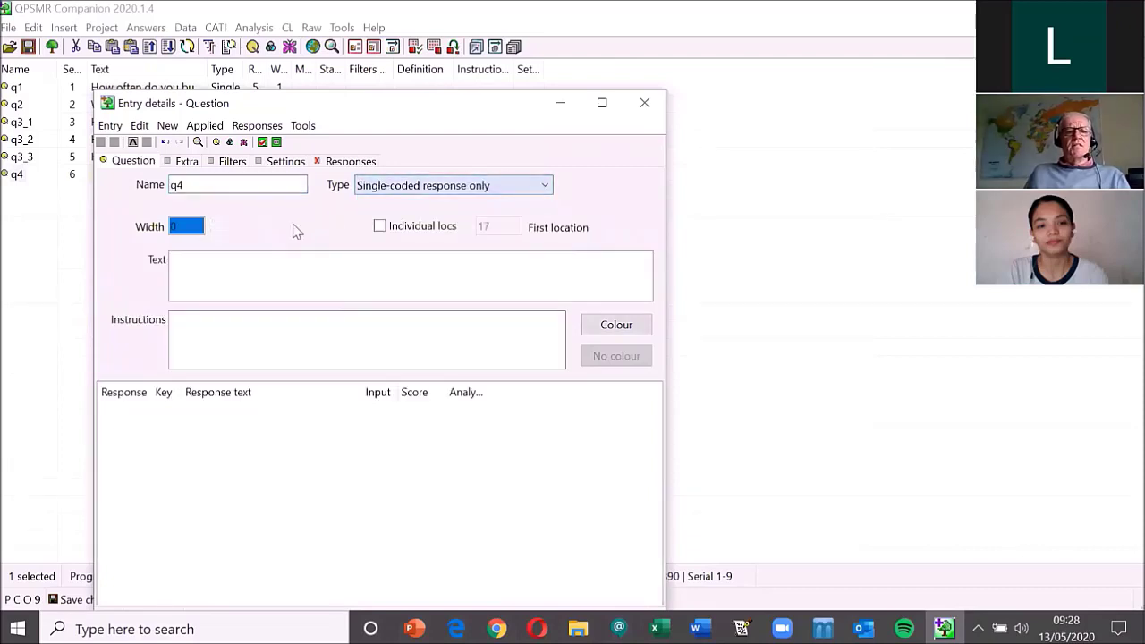
- Enter "How do you rate your journey to work?" as the question text of q4
{"action": "left_click", "coordinate": [291, 262]}
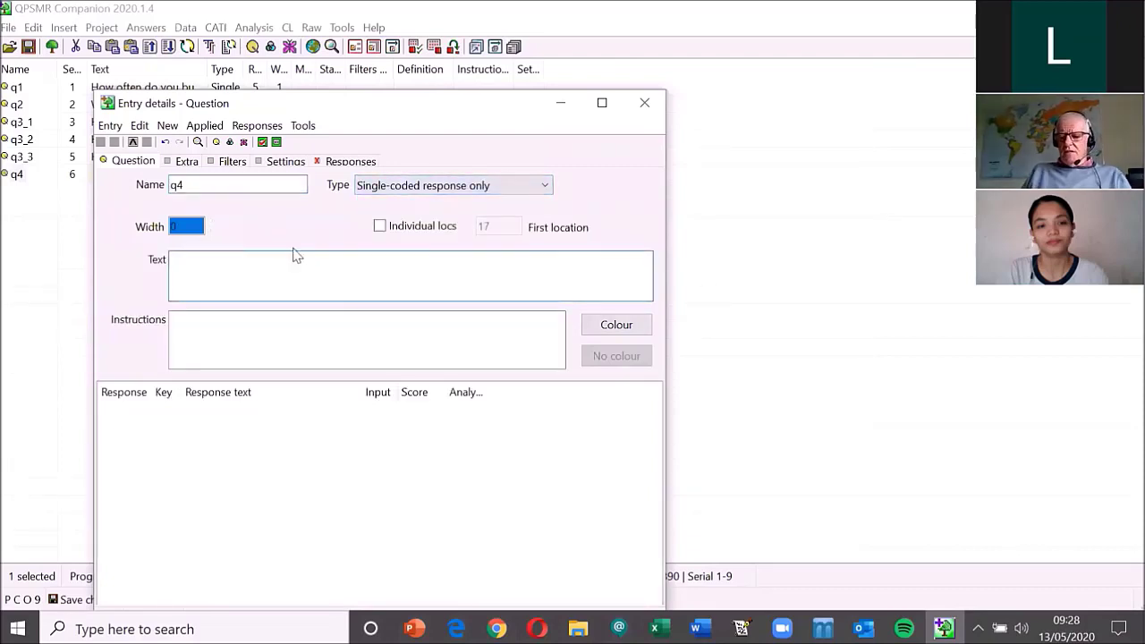
{"action": "type", "text": "How "}
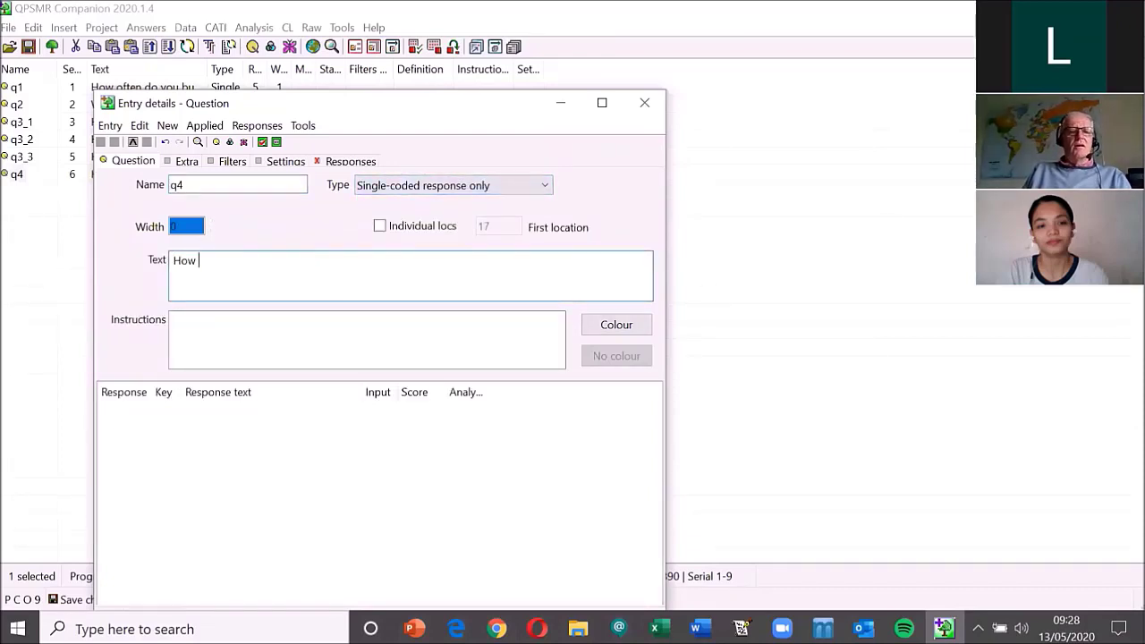
{"action": "type", "text": "do you"}
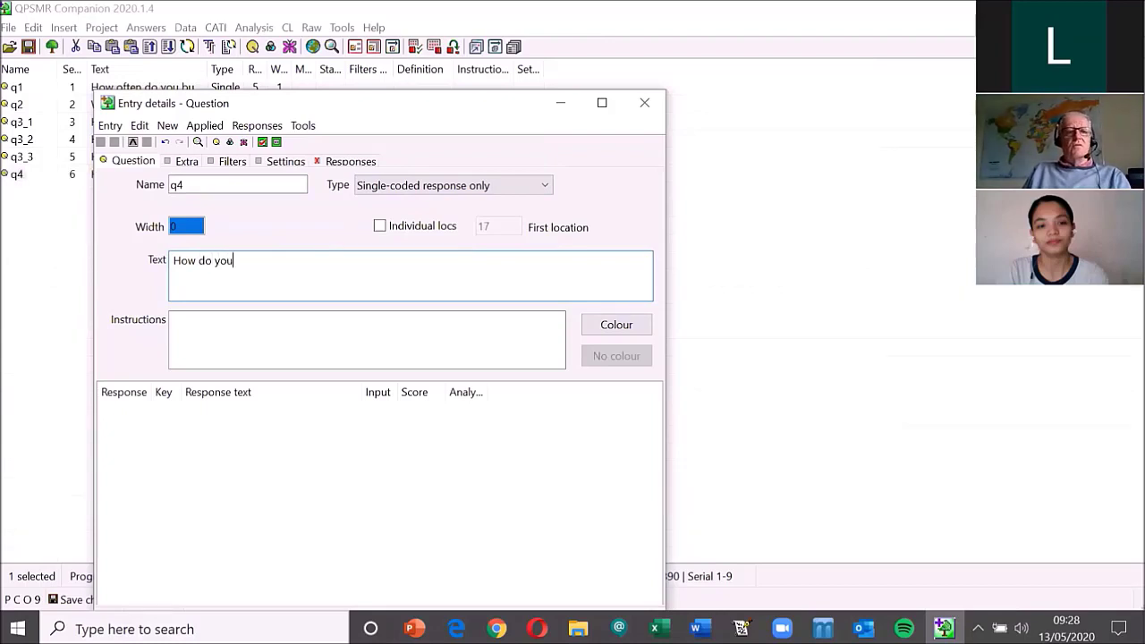
{"action": "type", "text": " rate your"}
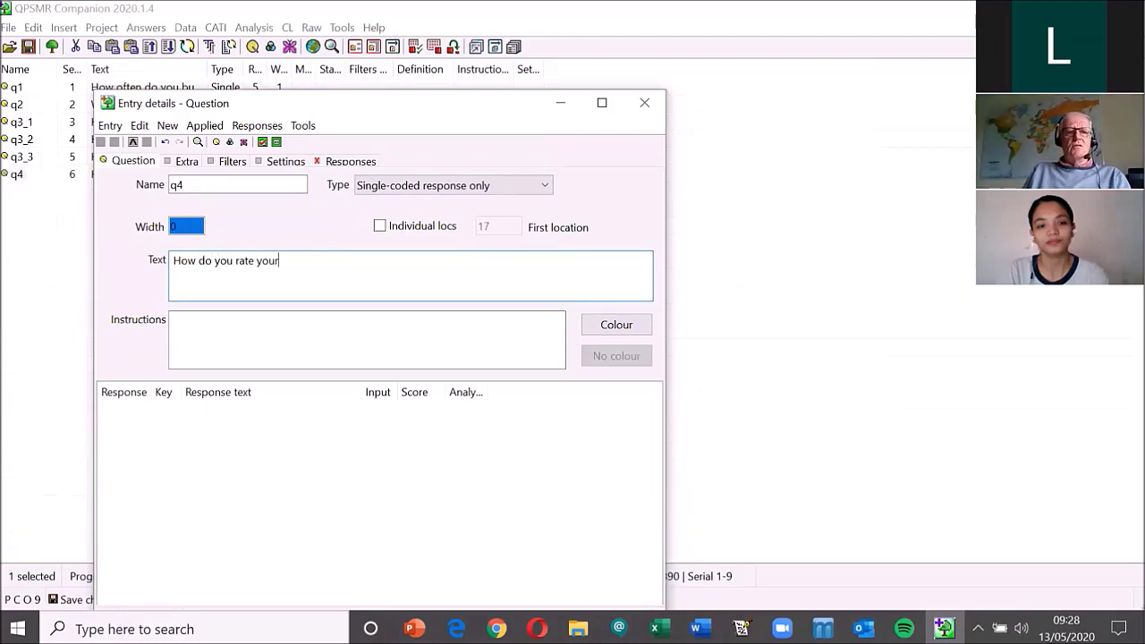
{"action": "type", "text": " journey to"}
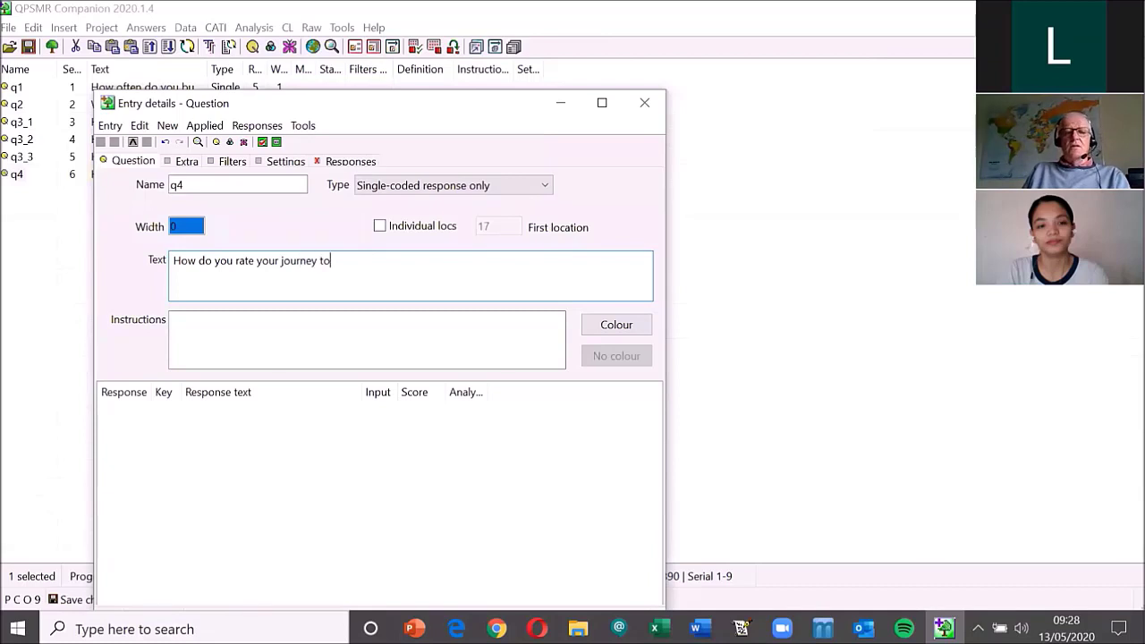
{"action": "type", "text": " work?"}
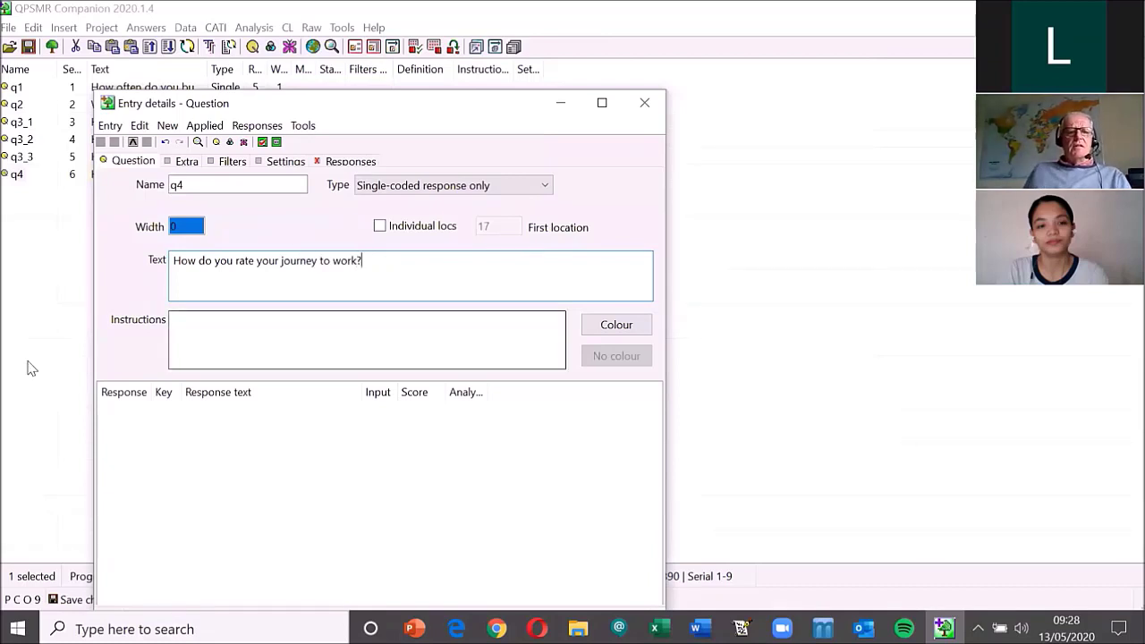
- Start adding responses to q4 with values at the end of lines used as score values
{"action": "left_click", "coordinate": [349, 164]}
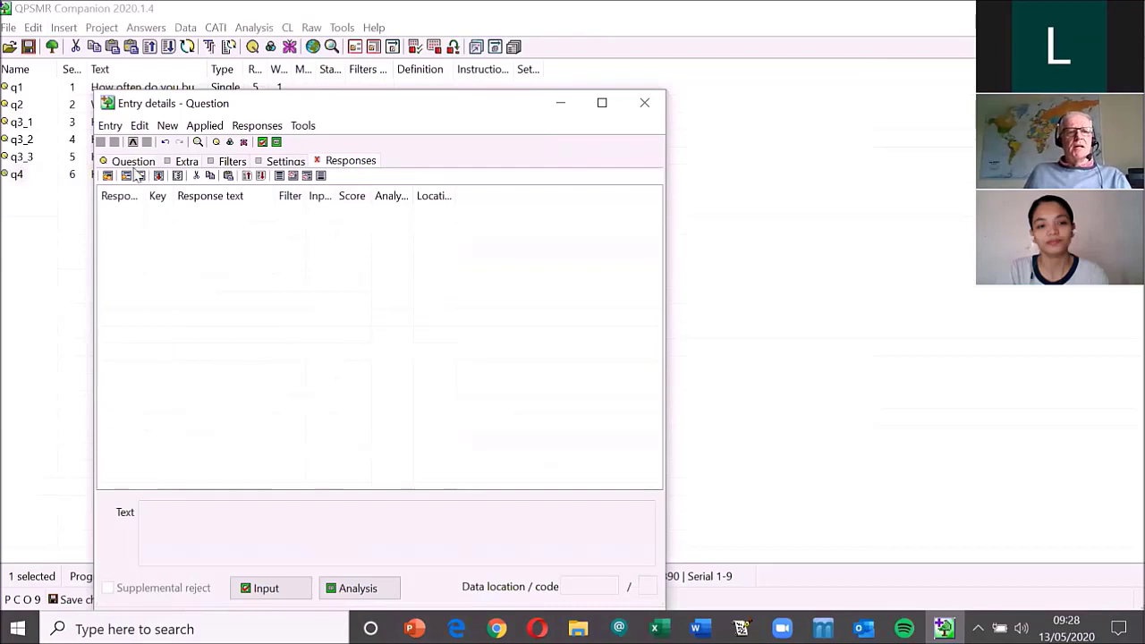
{"action": "left_click", "coordinate": [108, 176]}
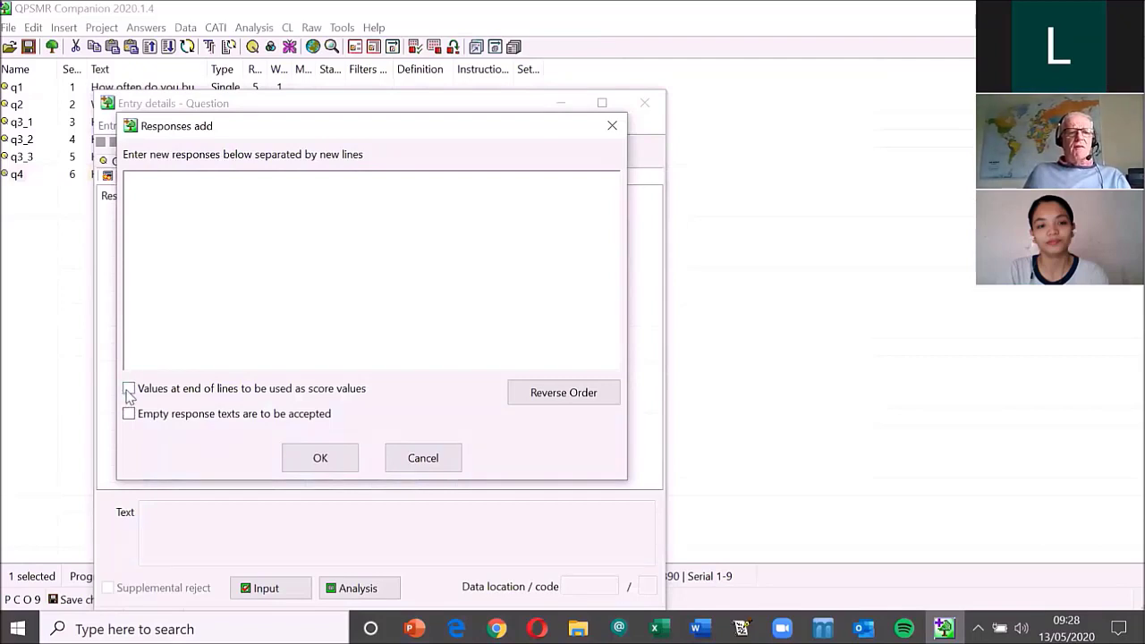
{"action": "left_click", "coordinate": [128, 390]}
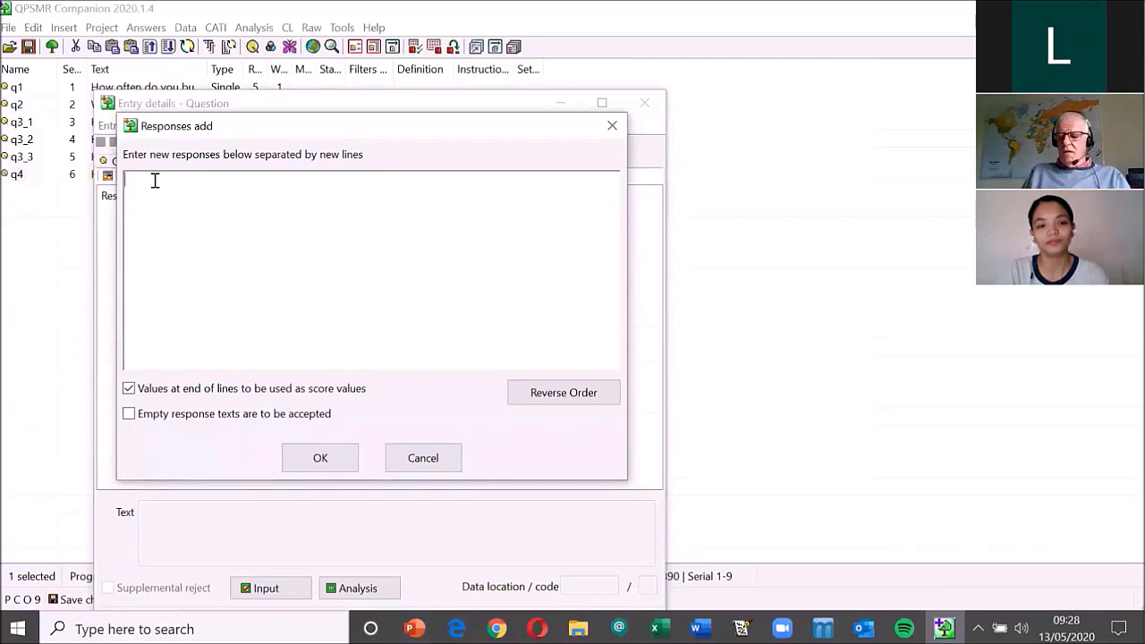
- Add the response lines "Very good 5", "Quite Good 4", "OK 3", "Quite poor 2", "Very poor 1" and "Not stated" to q4
{"action": "type", "text": "Very good"}
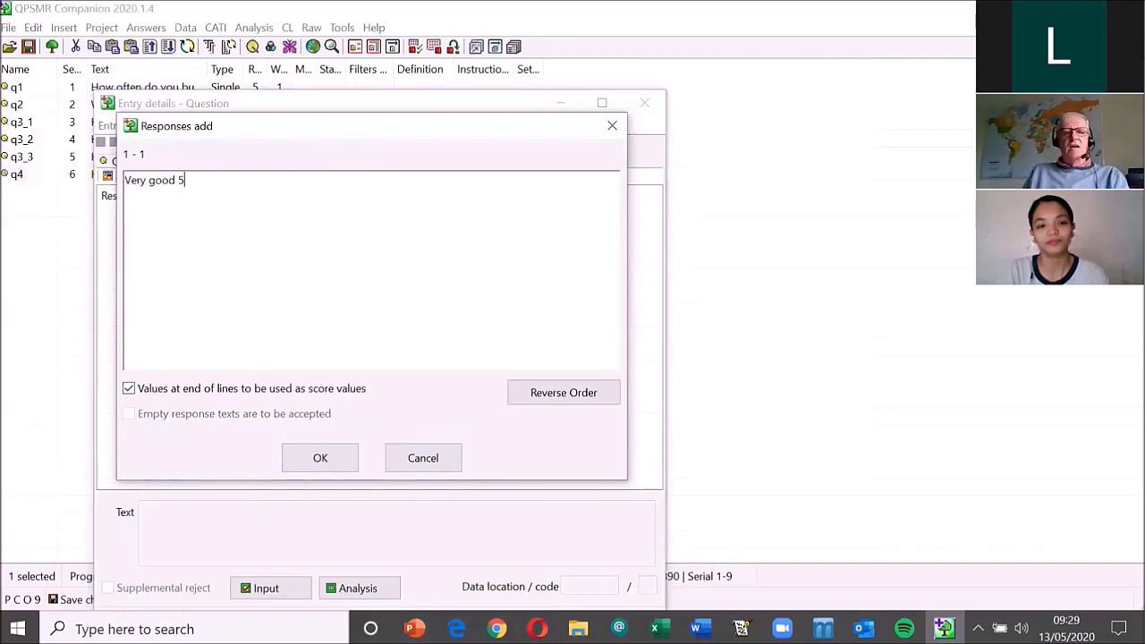
{"action": "type", "text": " 5"}
{"action": "key", "text": "Return"}
{"action": "type", "text": "Q"}
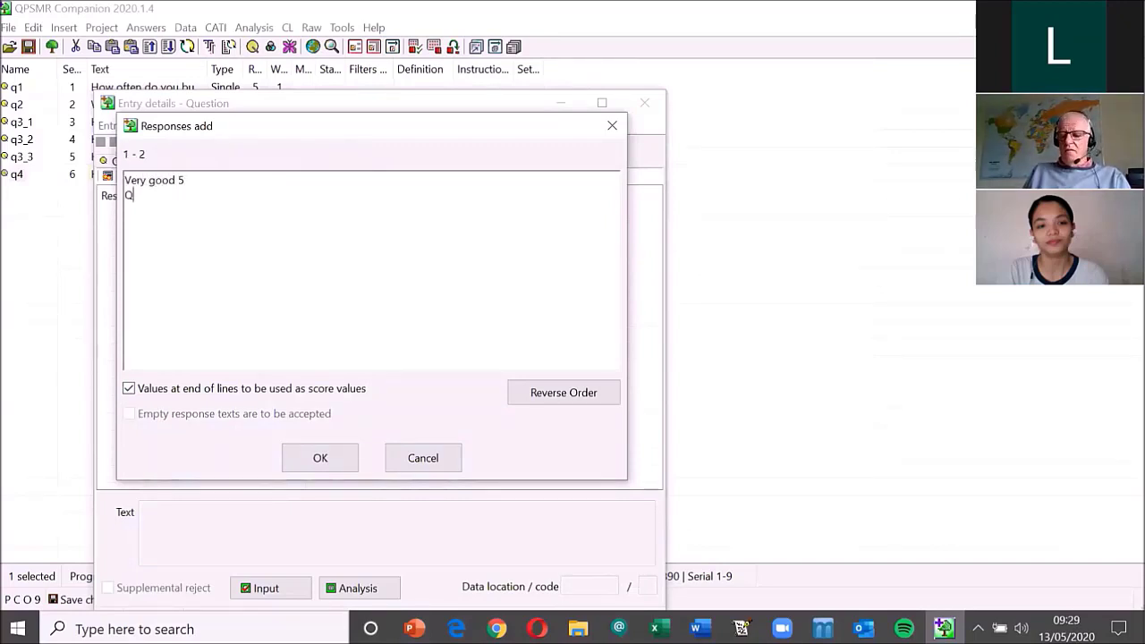
{"action": "type", "text": "uite GH"}
{"action": "type", "text": "ods"}
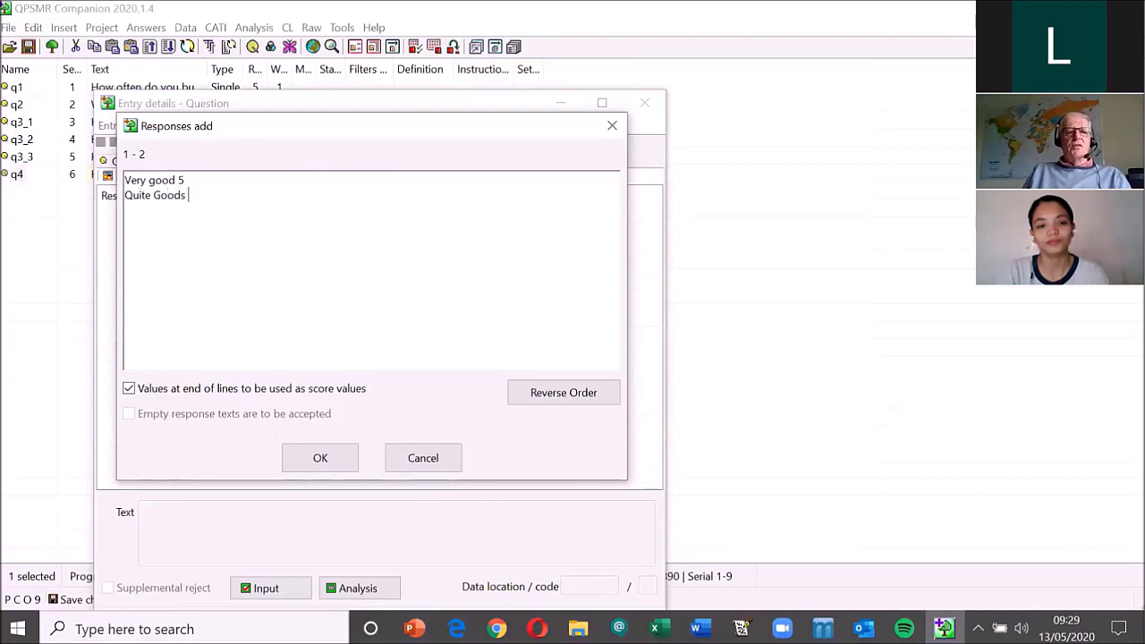
{"action": "type", "text": "OK 3"}
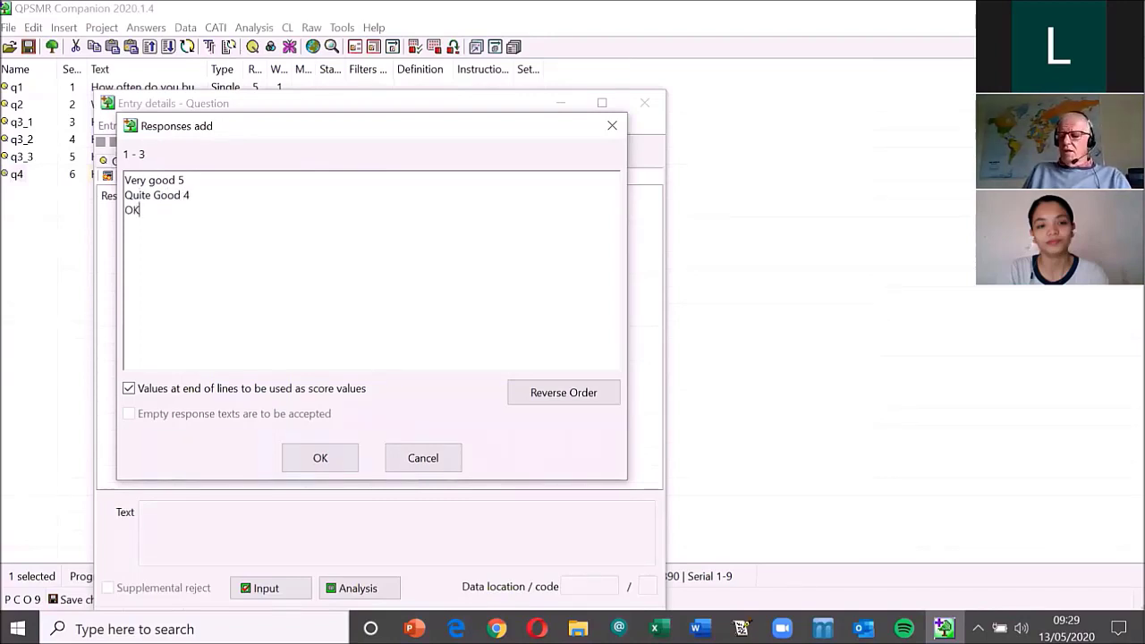
{"action": "key", "text": "Return"}
{"action": "type", "text": "Quite p"}
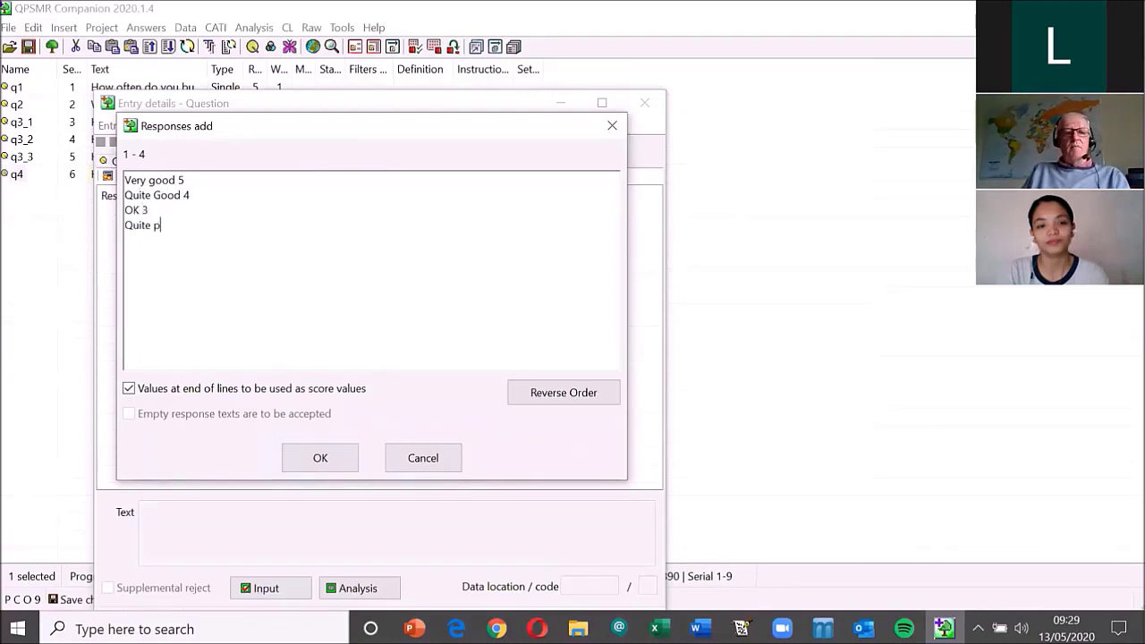
{"action": "type", "text": "oor 2"}
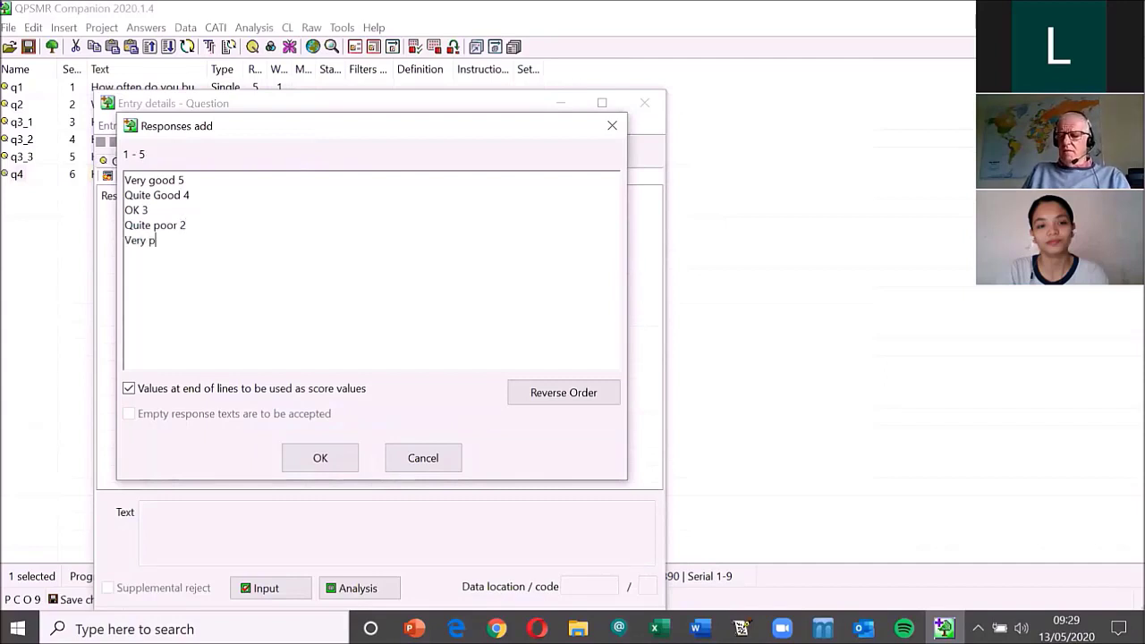
{"action": "key", "text": "Return"}
{"action": "type", "text": "Not st"}
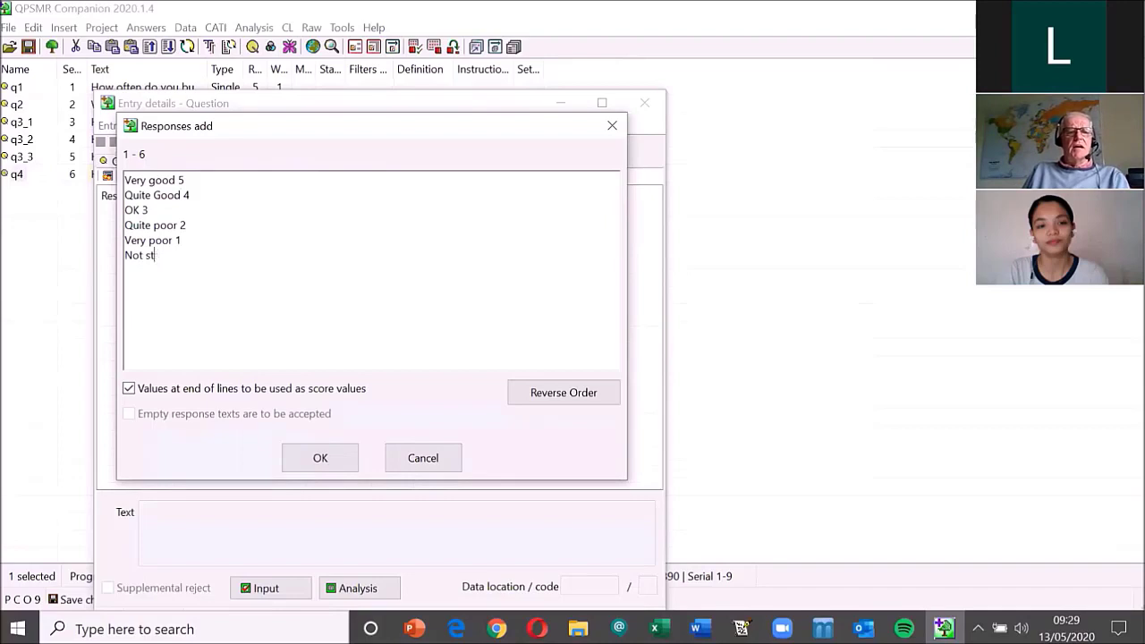
{"action": "type", "text": "ated"}
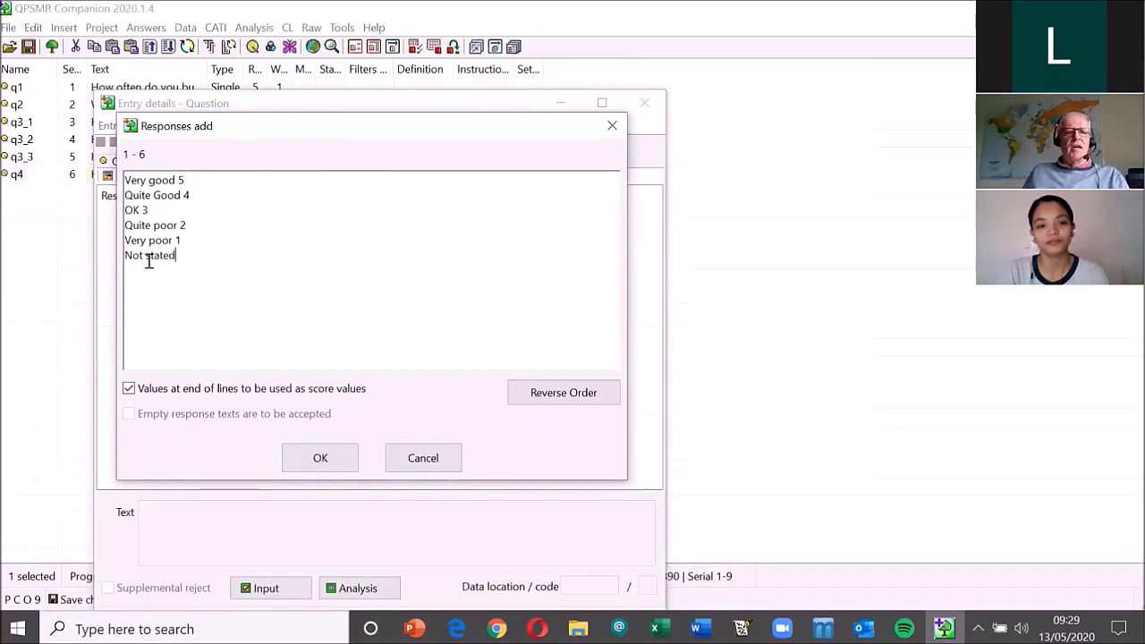
{"action": "left_click", "coordinate": [318, 456]}
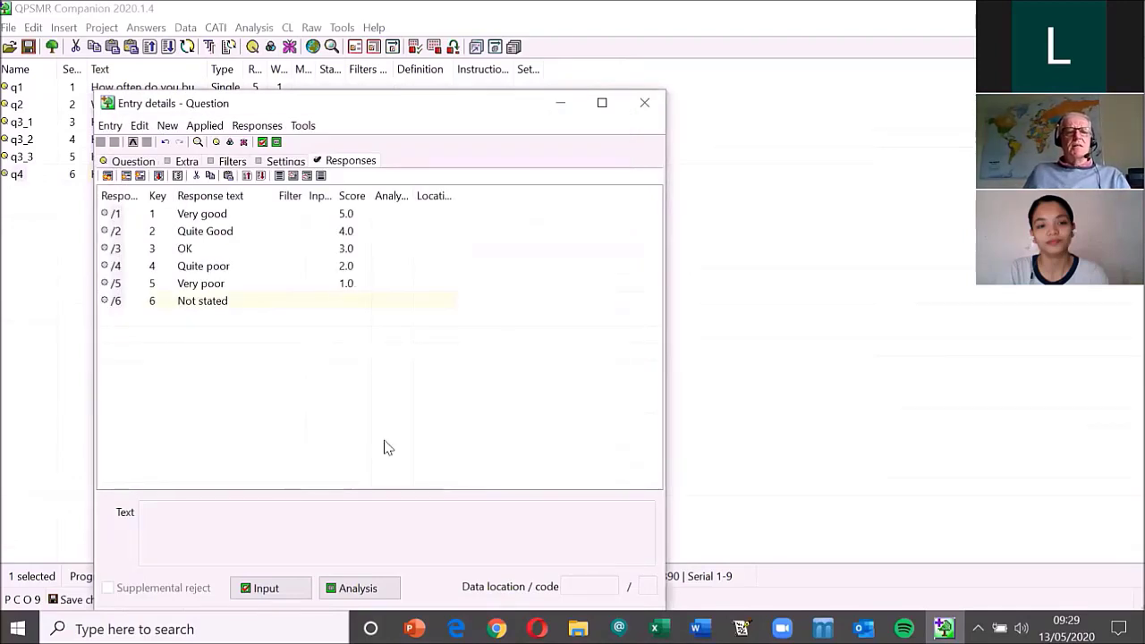
- Close the survey project without saving its changes, and close the My Survey in Excel.xlsx workbook
{"action": "left_click", "coordinate": [644, 103]}
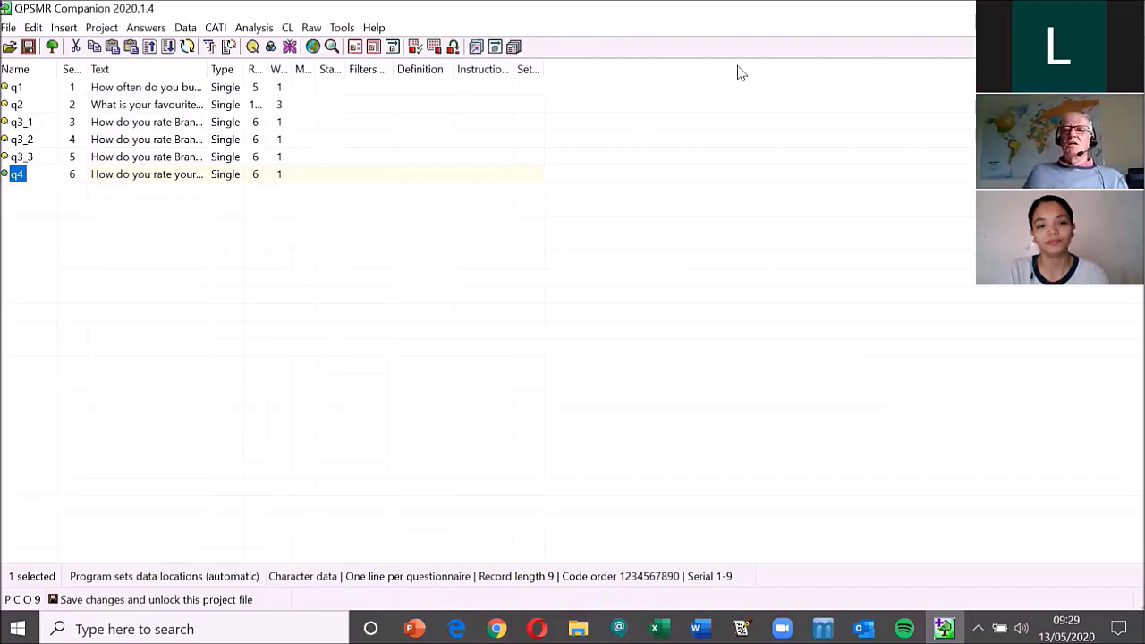
{"action": "left_click", "coordinate": [1124, 8]}
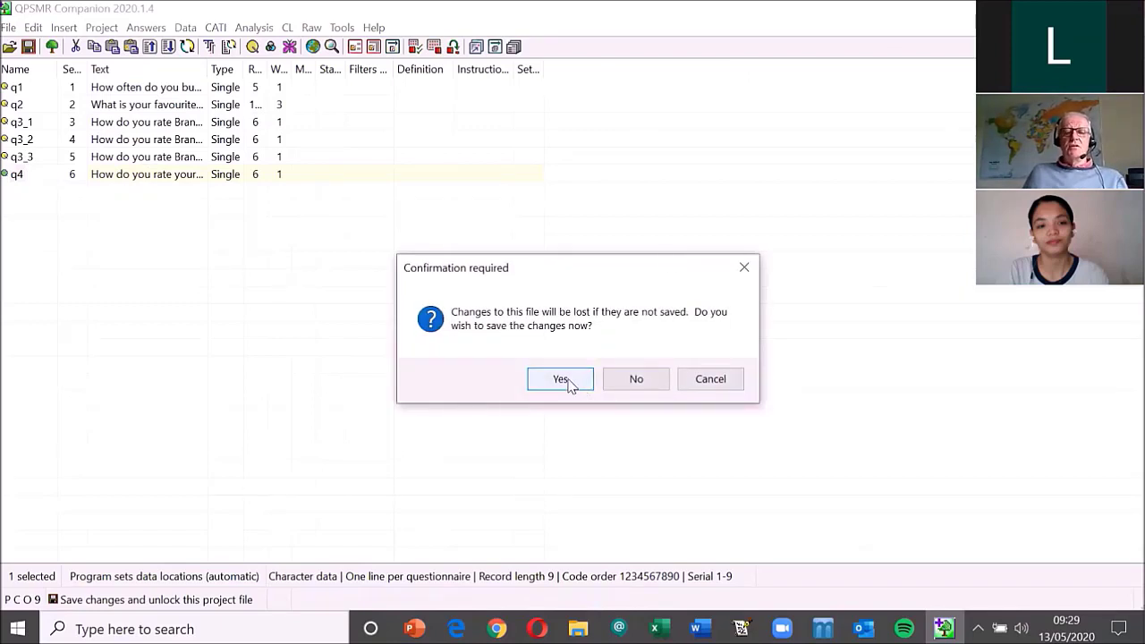
{"action": "left_click", "coordinate": [636, 381]}
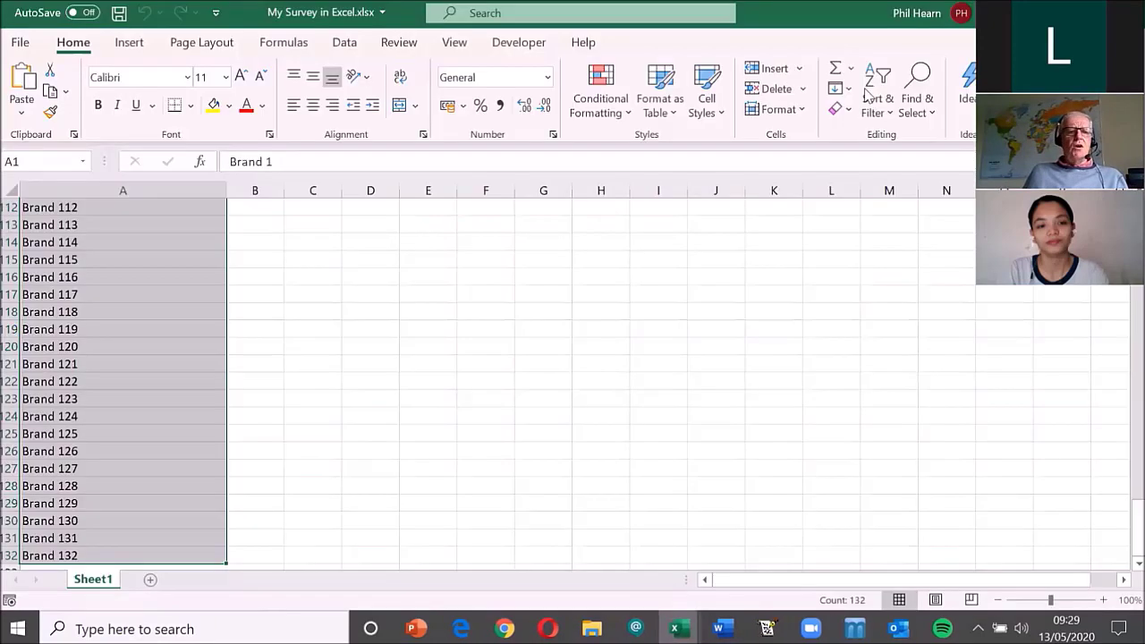
{"action": "left_click", "coordinate": [1128, 12]}
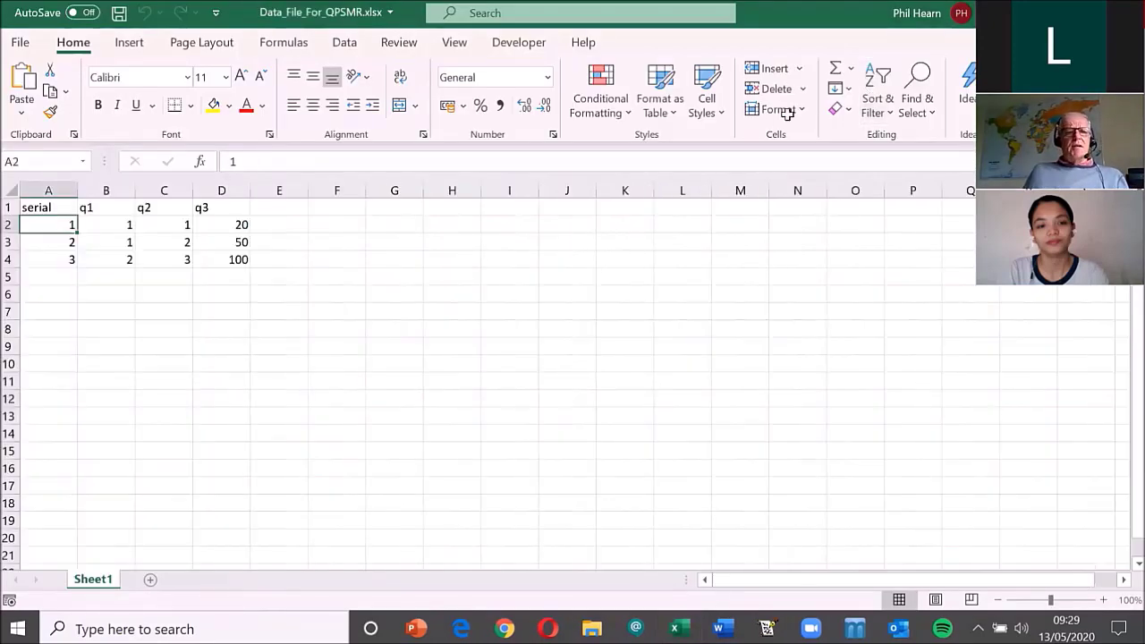
- Examine the serial, q1, q2 and q3 data in the Data_File_For_QPSMR.xlsx workbook
{"action": "left_click", "coordinate": [45, 207]}
{"action": "left_click_drag", "start_coordinate": [45, 208], "coordinate": [217, 255]}
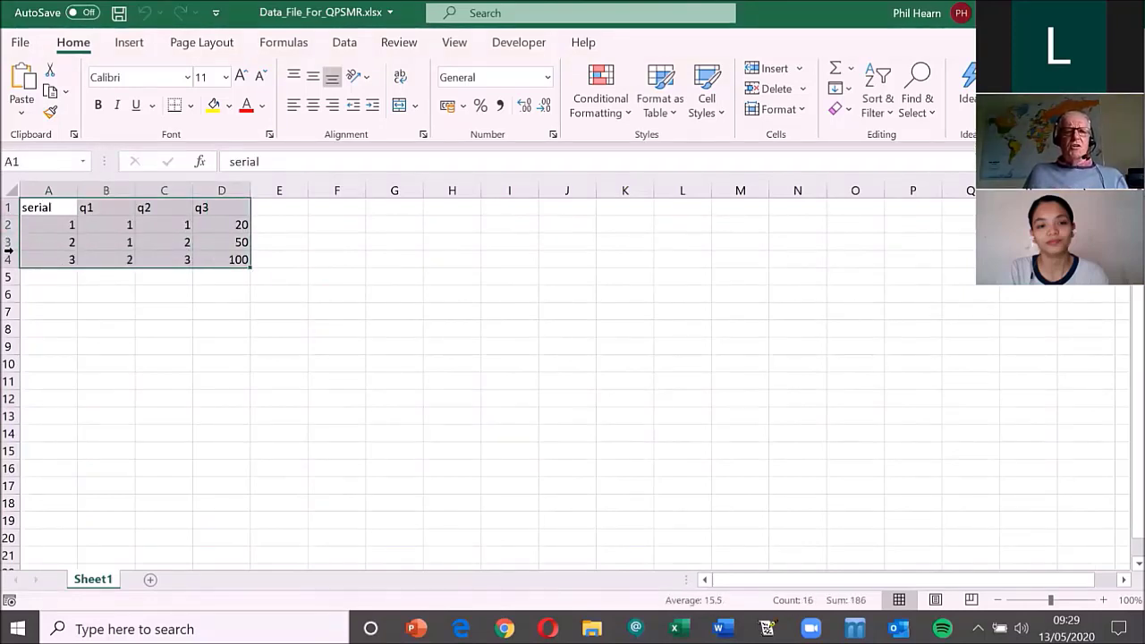
{"action": "left_click", "coordinate": [35, 207]}
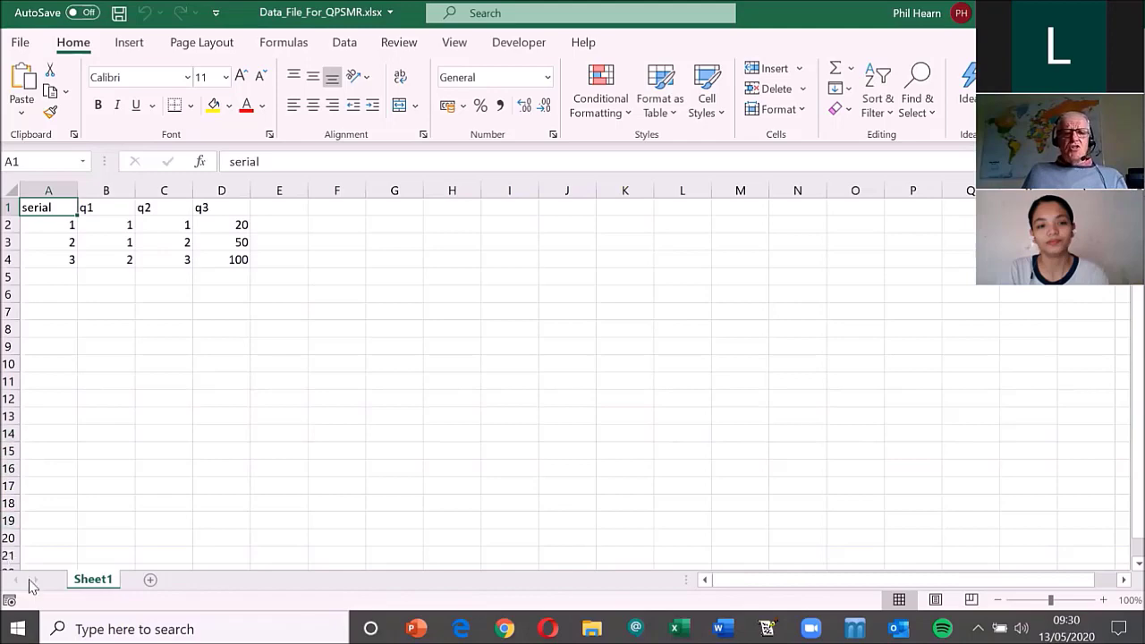
- Start QPSMR Companion and insert a new question entry in the empty project
{"action": "left_click", "coordinate": [18, 629]}
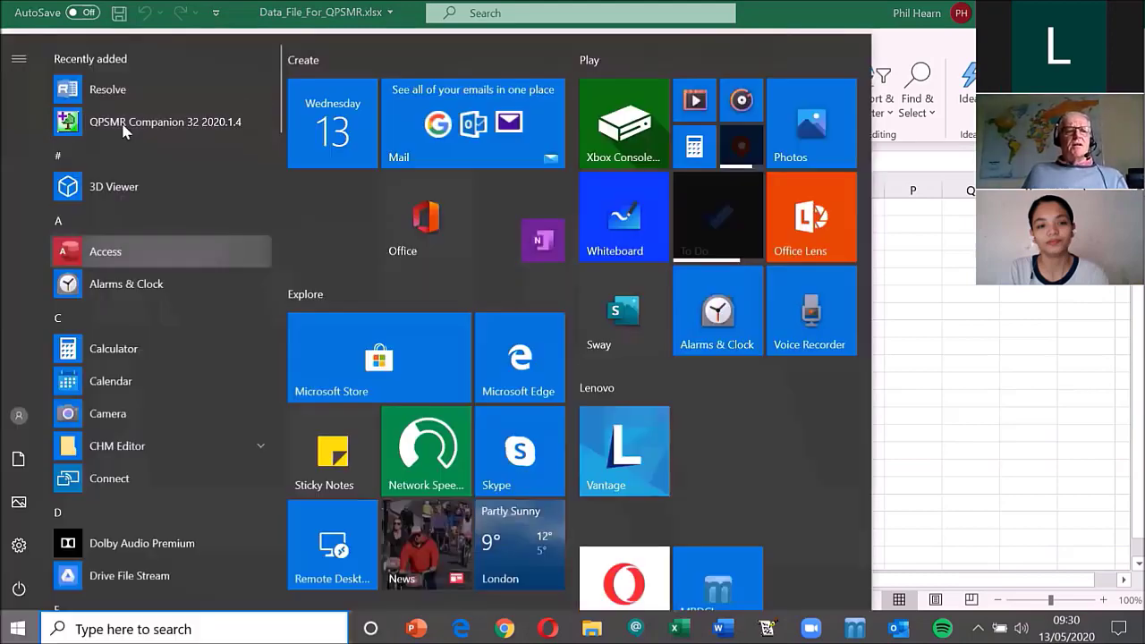
{"action": "left_click", "coordinate": [248, 123]}
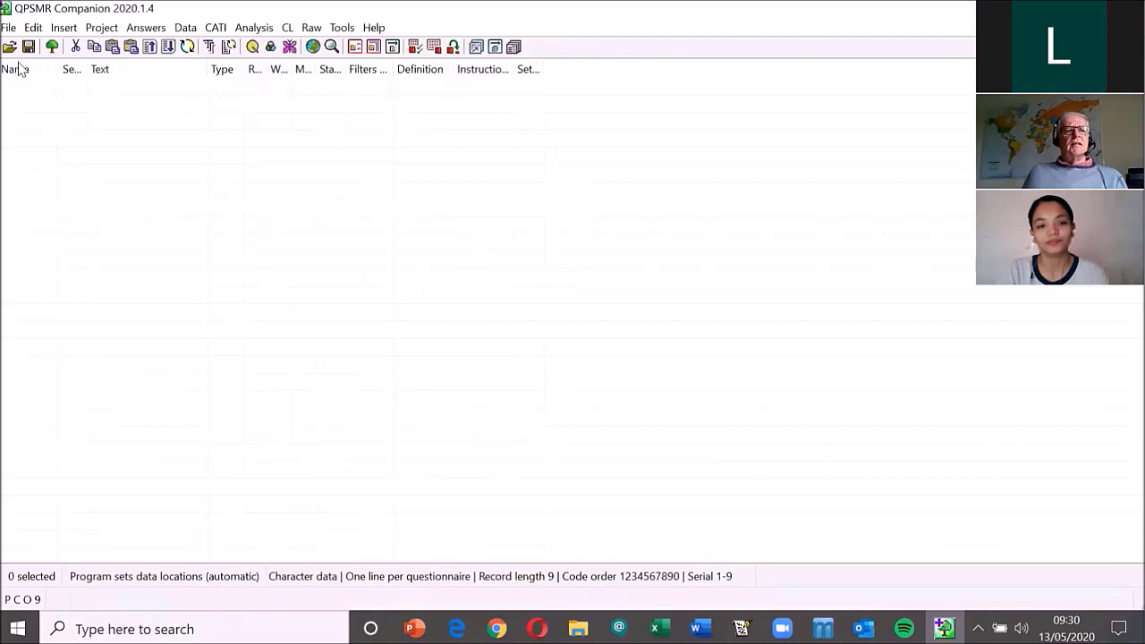
{"action": "left_click", "coordinate": [63, 27]}
{"action": "left_click", "coordinate": [93, 45]}
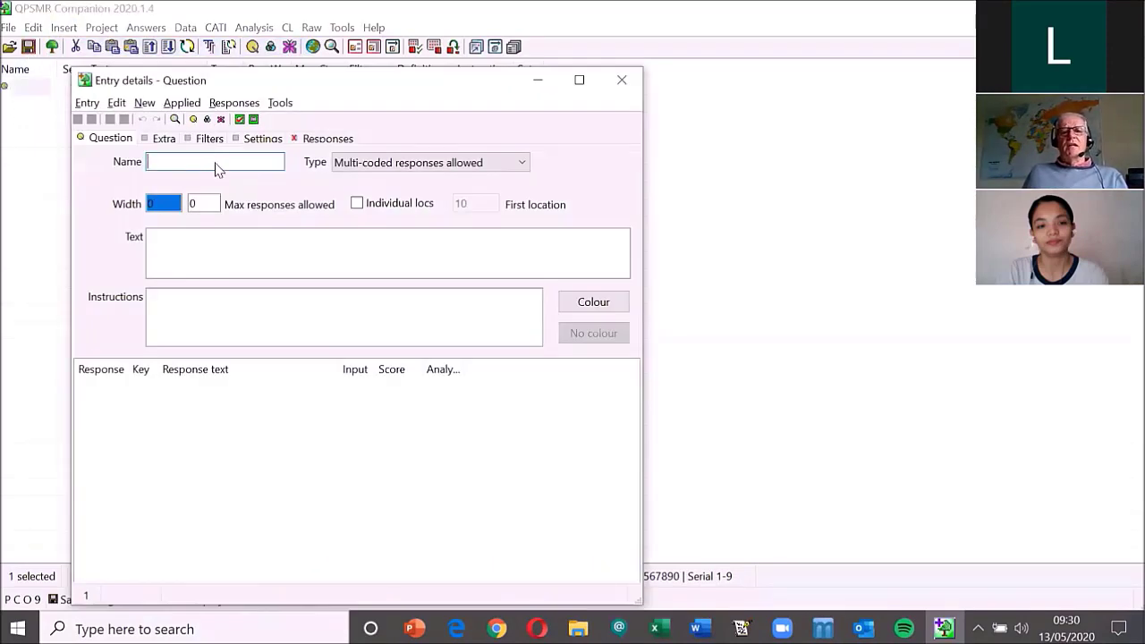
- Name the question q1 to match the Excel data file, make it "Single-coded response only" and enter "Gender" as its text
{"action": "key", "text": "alt+Tab"}
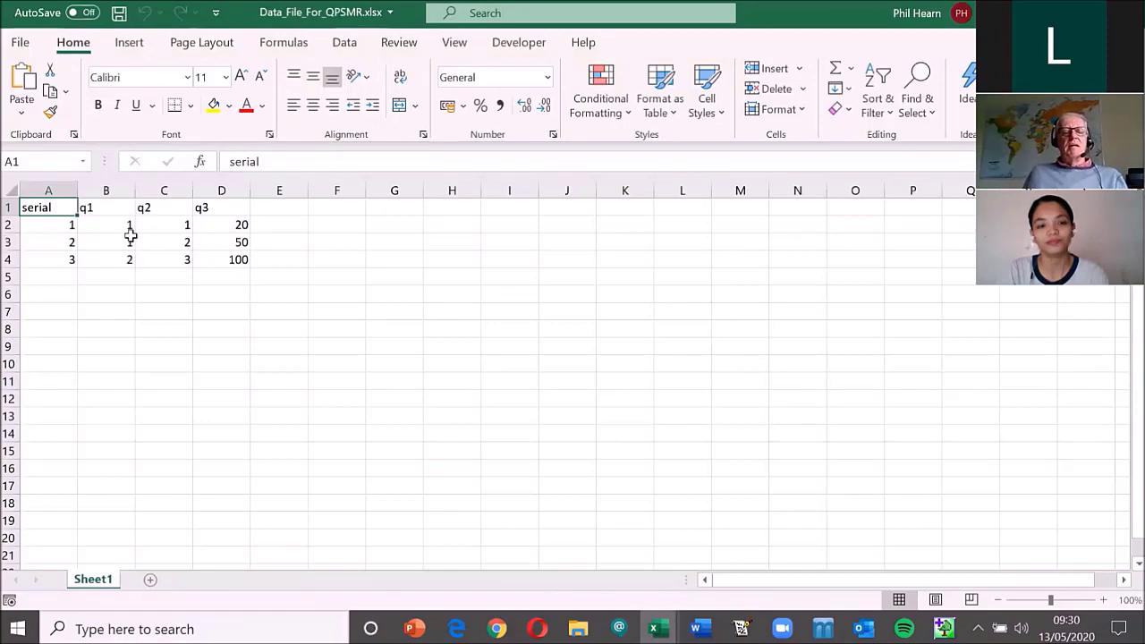
{"action": "key", "text": "alt+Tab"}
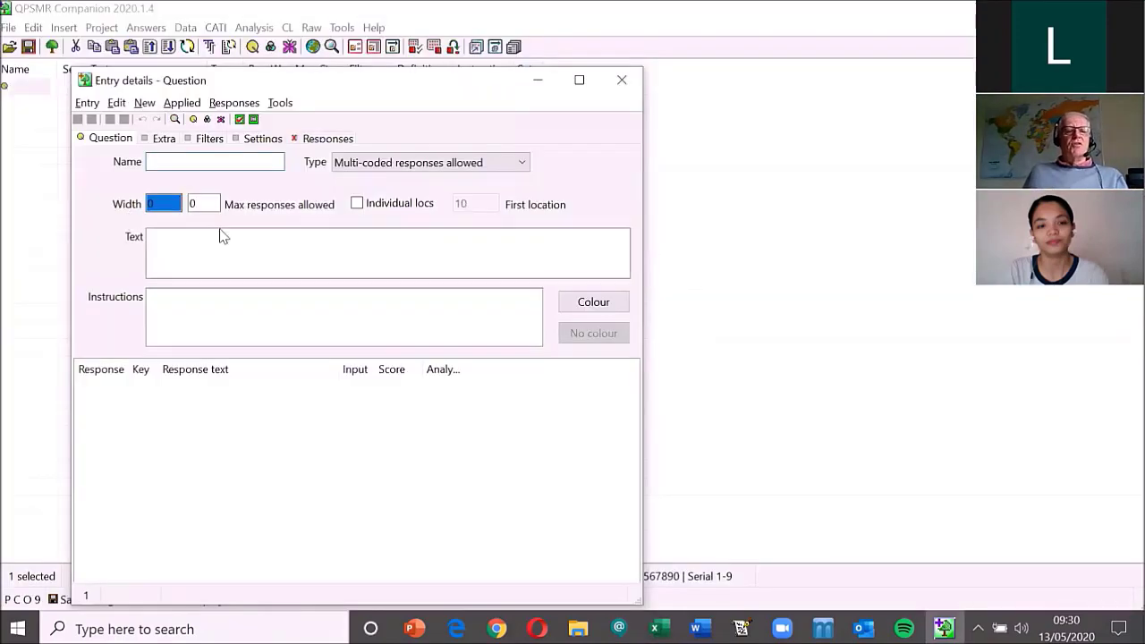
{"action": "type", "text": "q1"}
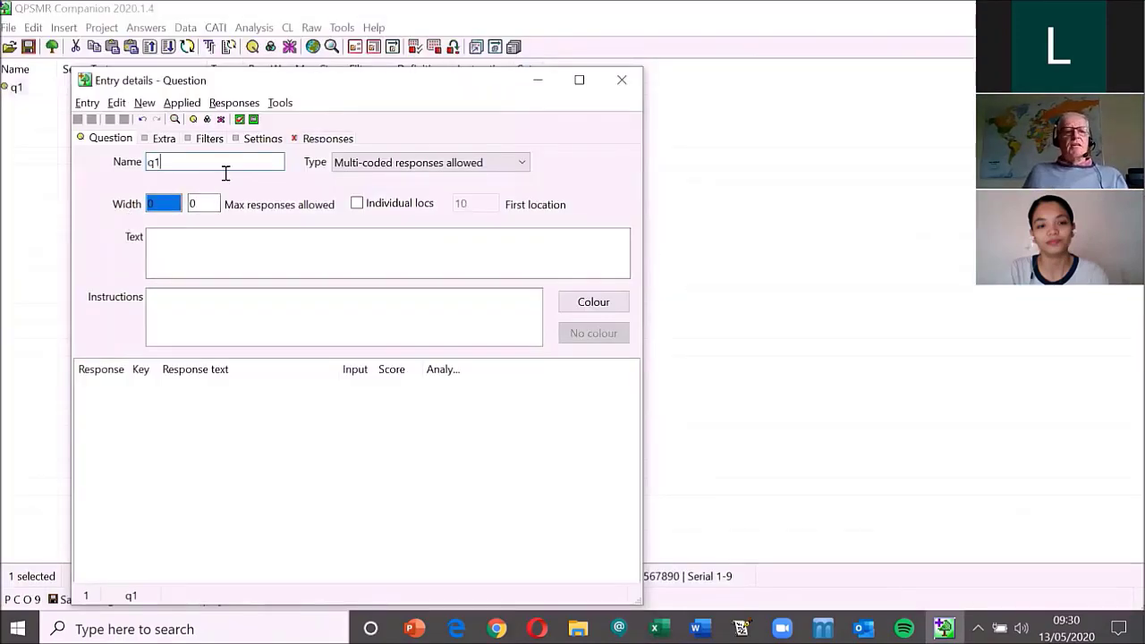
{"action": "left_click", "coordinate": [366, 164]}
{"action": "left_click", "coordinate": [376, 178]}
{"action": "left_click", "coordinate": [248, 241]}
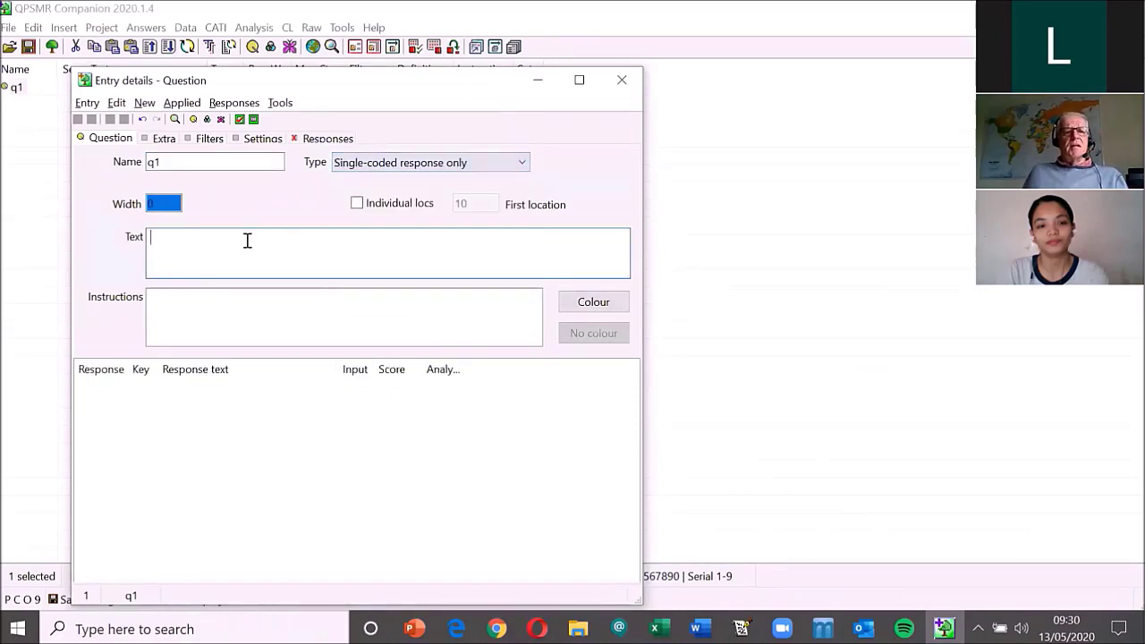
{"action": "type", "text": "Gender"}
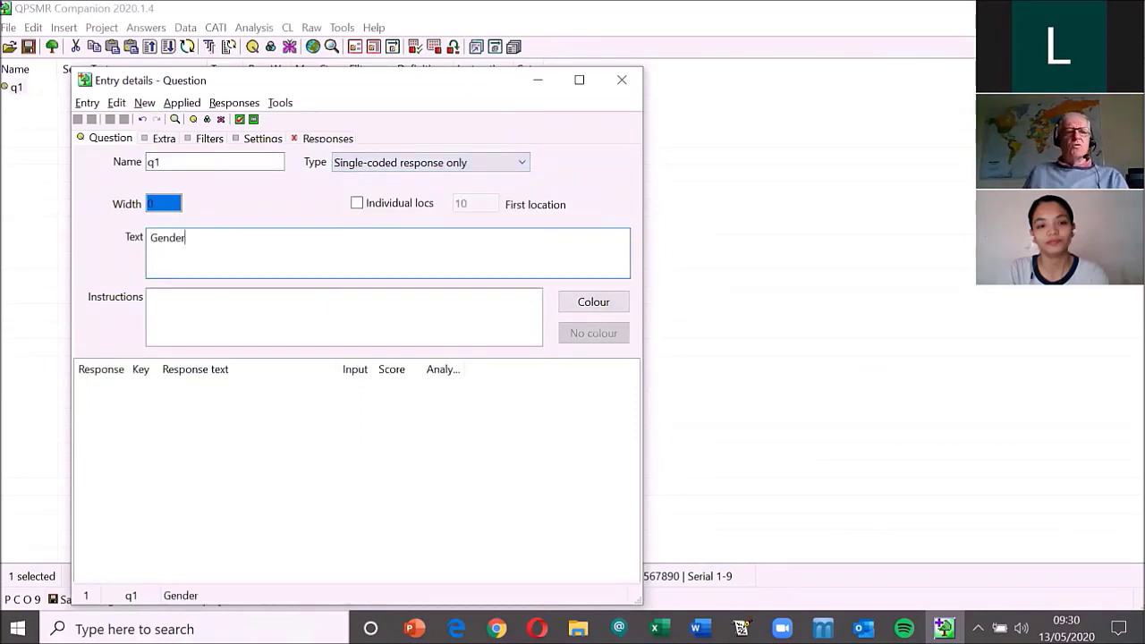
- Add the responses "Male" and "Female" to q1 and close its entry details
{"action": "left_click", "coordinate": [331, 139]}
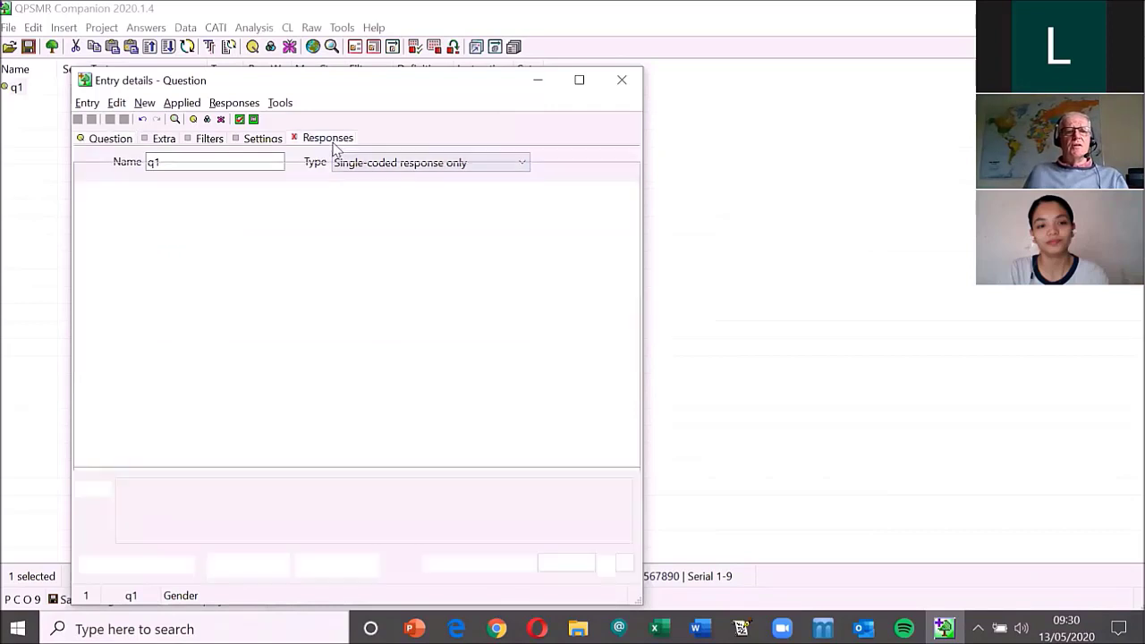
{"action": "left_click", "coordinate": [85, 153]}
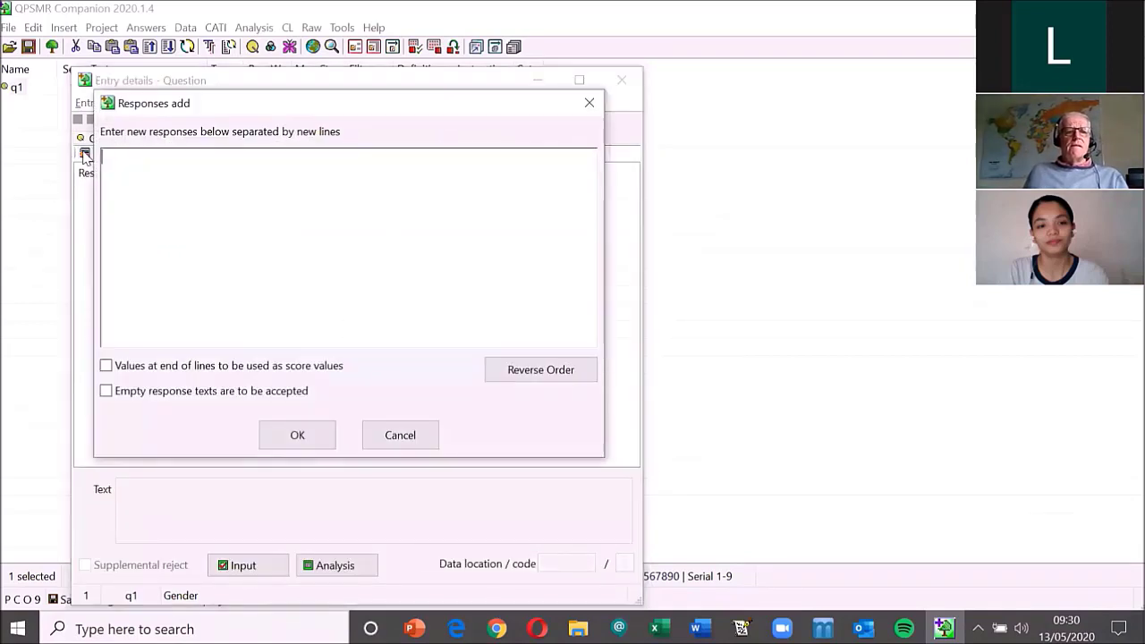
{"action": "type", "text": "Male"}
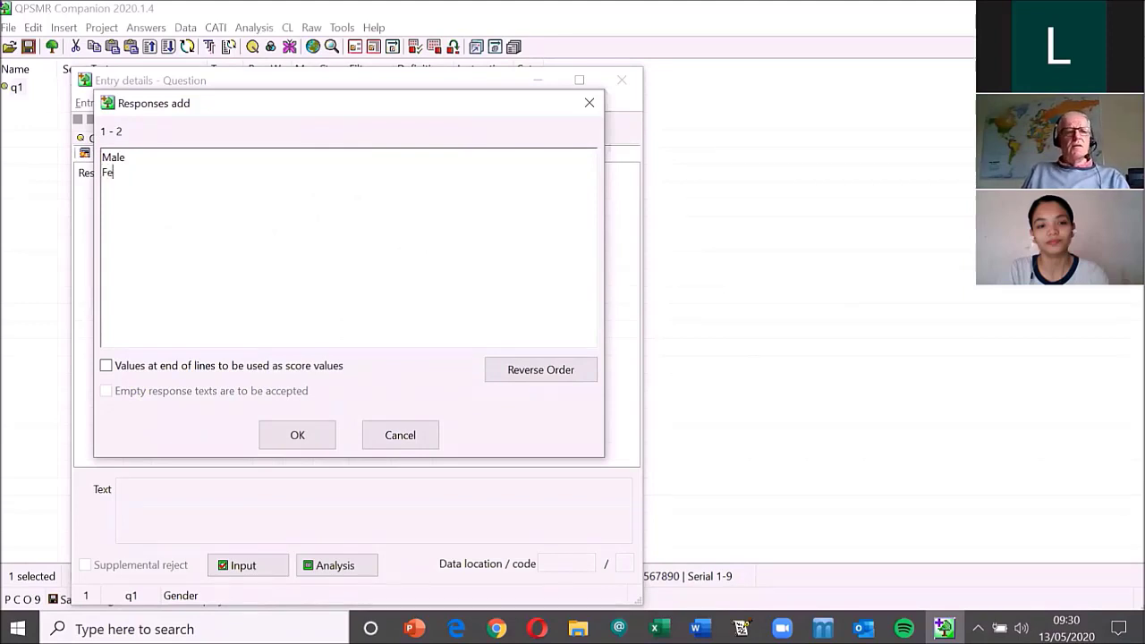
{"action": "key", "text": "BackSpace"}
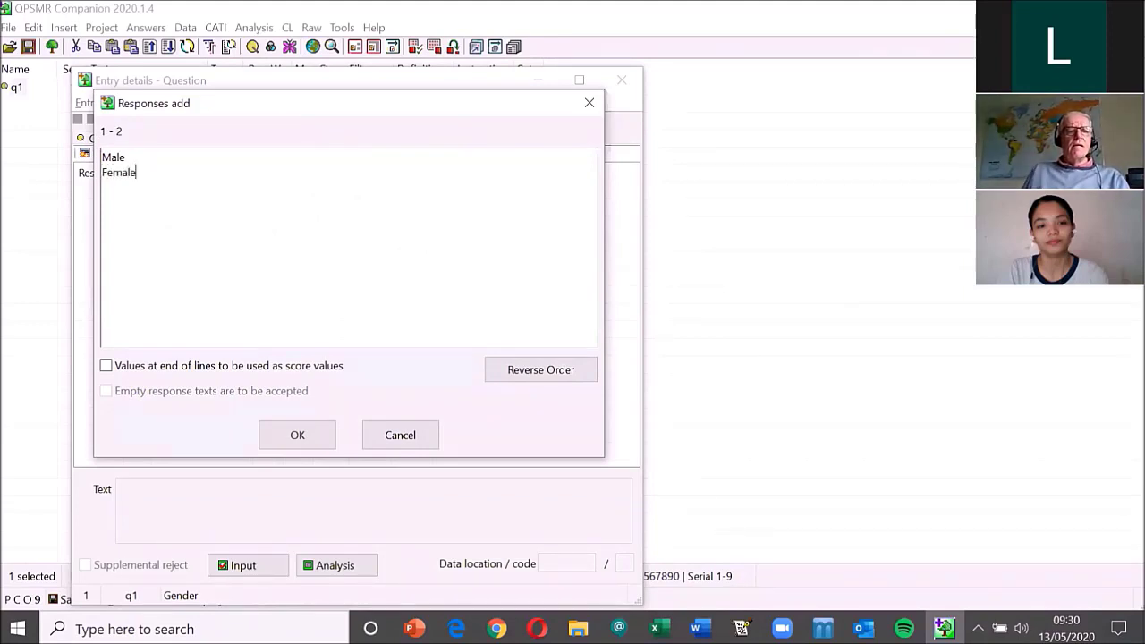
{"action": "left_click", "coordinate": [301, 437]}
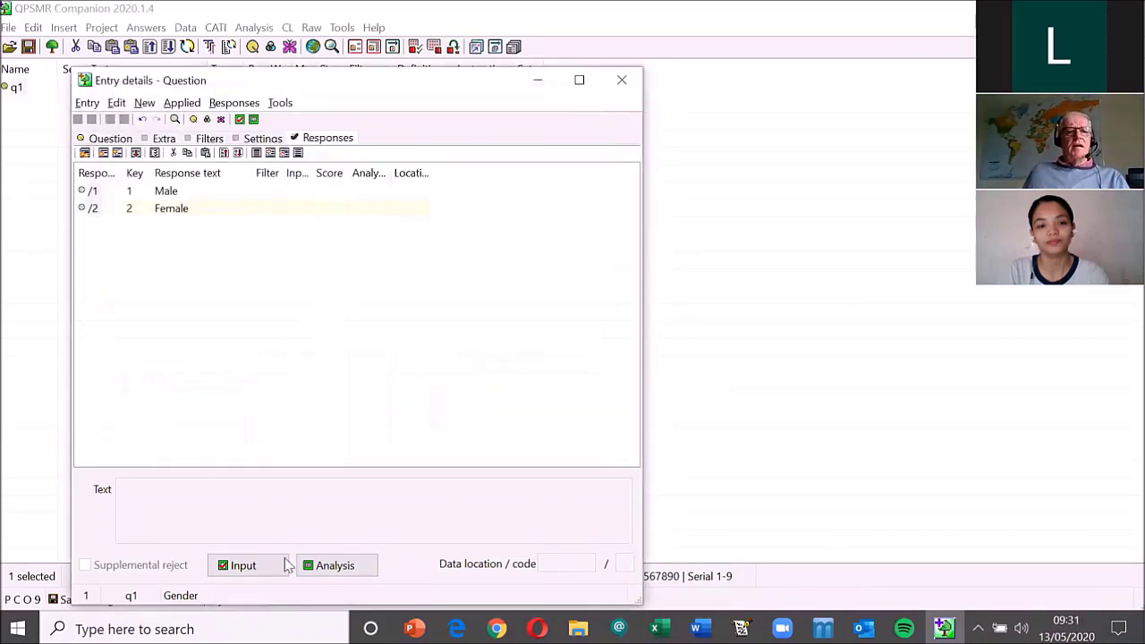
{"action": "left_click", "coordinate": [622, 80]}
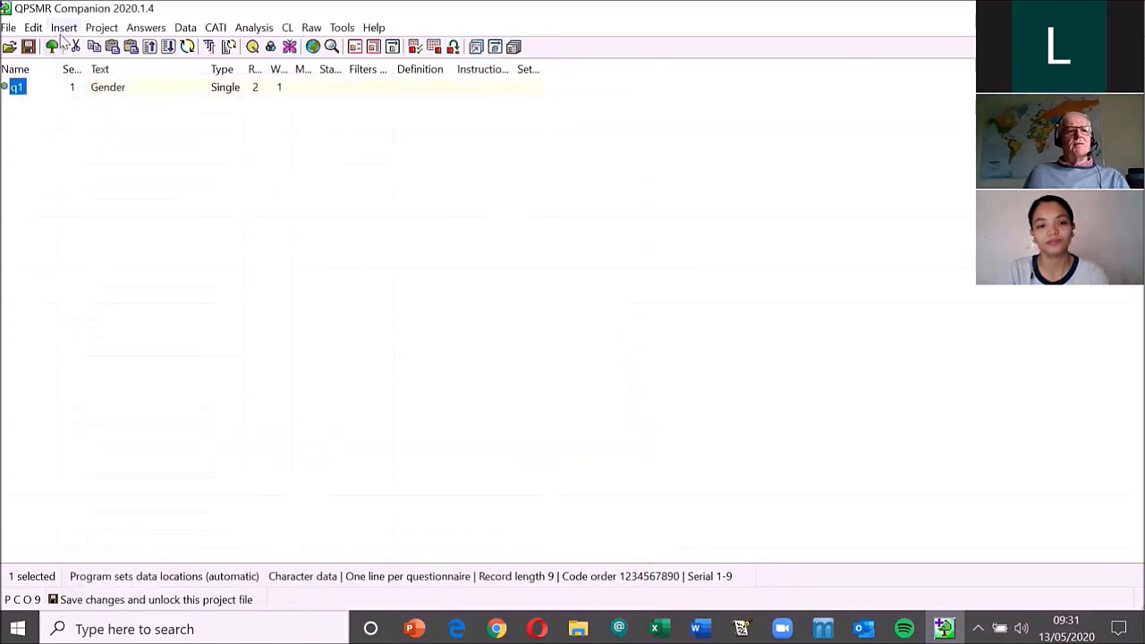
- Insert a question entry named q2 with the type "Single-coded response only" and the text "Region"
{"action": "left_click", "coordinate": [63, 28]}
{"action": "left_click", "coordinate": [61, 49]}
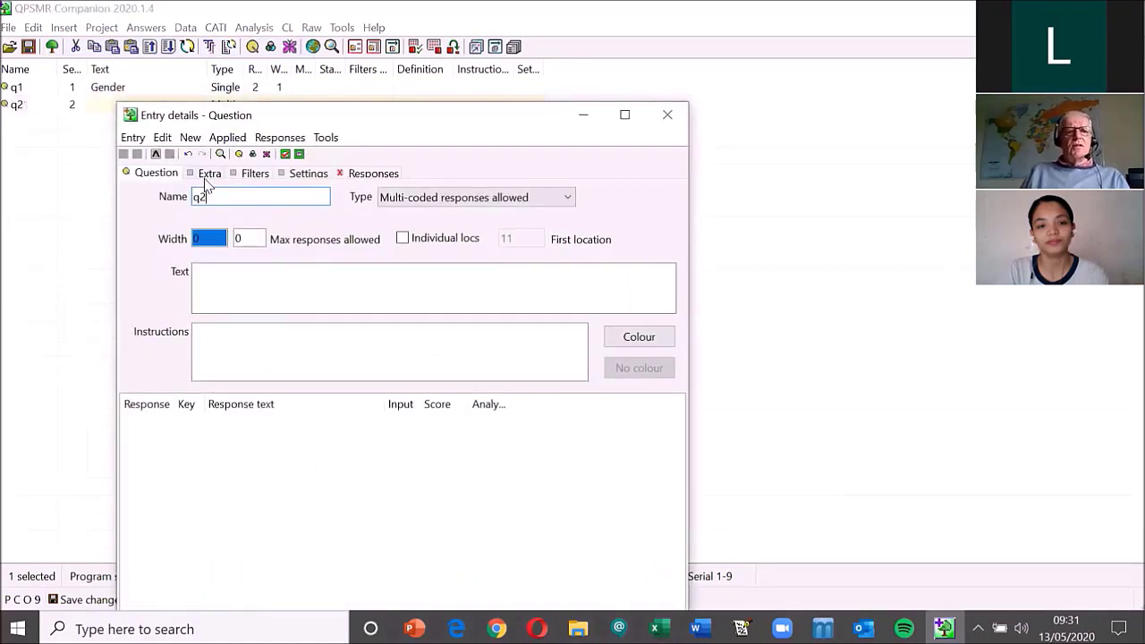
{"action": "left_click", "coordinate": [474, 205]}
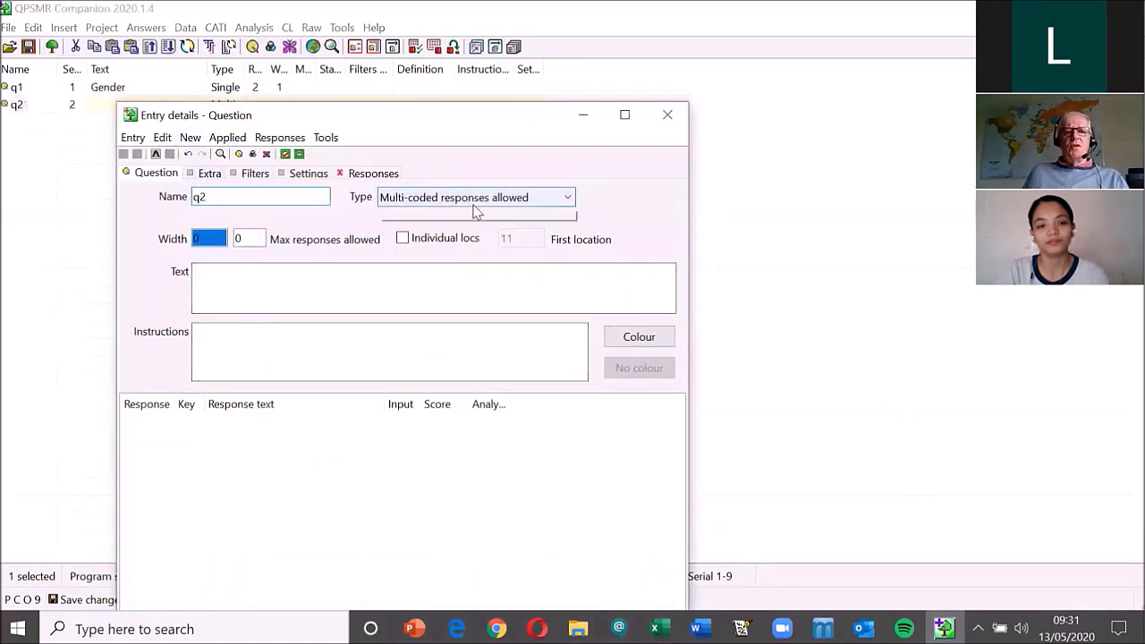
{"action": "left_click", "coordinate": [471, 216]}
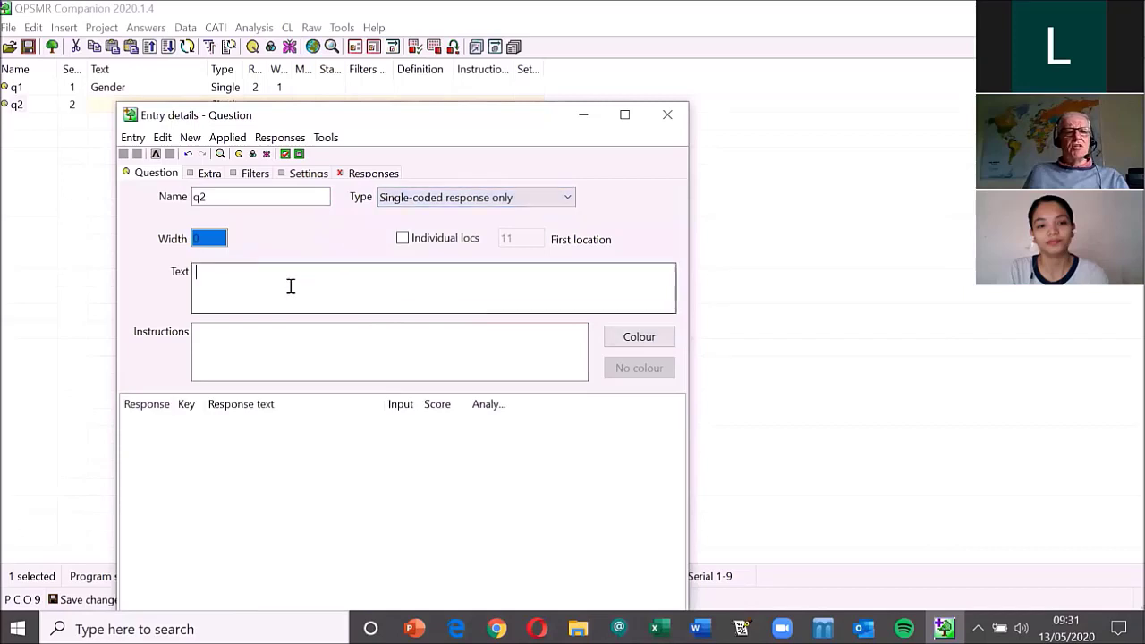
{"action": "type", "text": "Region"}
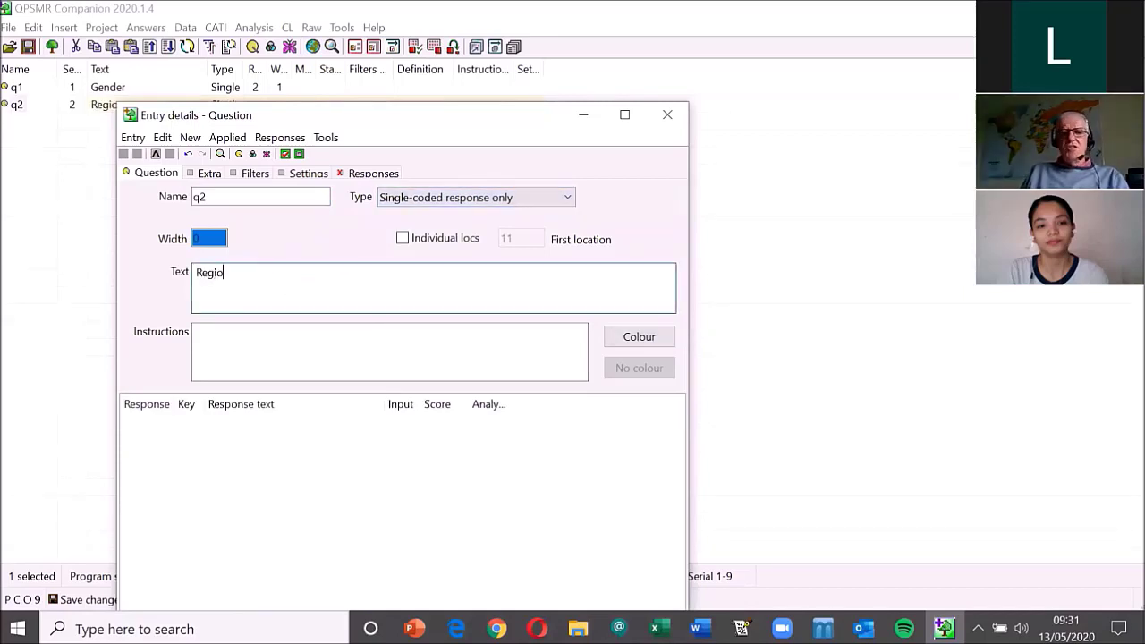
- Add the responses "North", "Central" and "South" to q2 and close its entry details
{"action": "left_click", "coordinate": [355, 178]}
{"action": "left_click", "coordinate": [131, 192]}
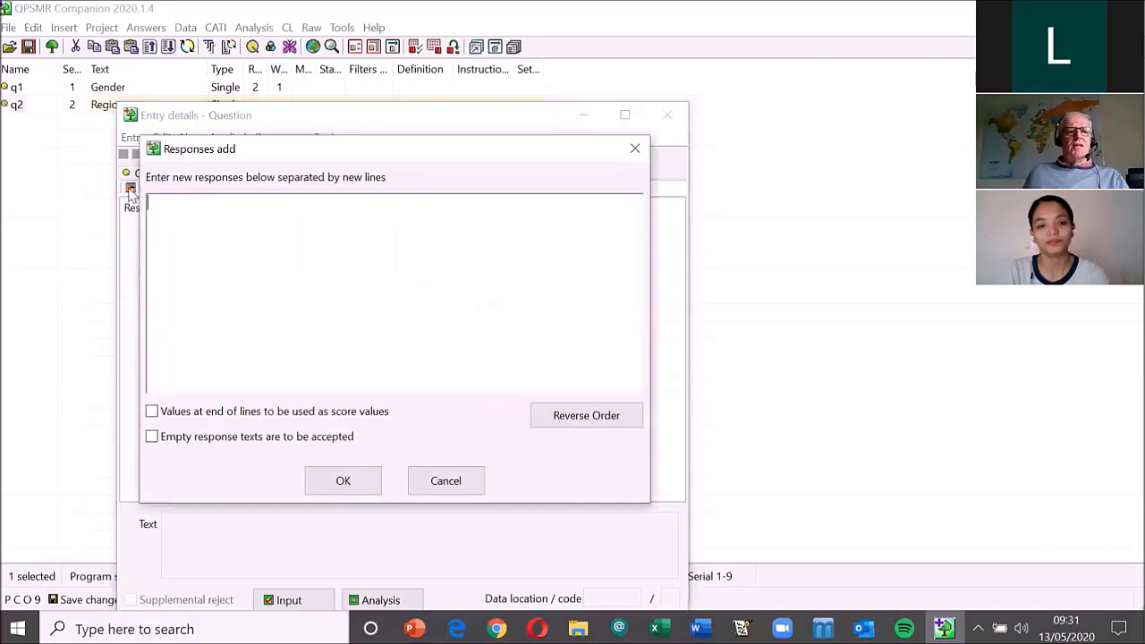
{"action": "type", "text": "North"}
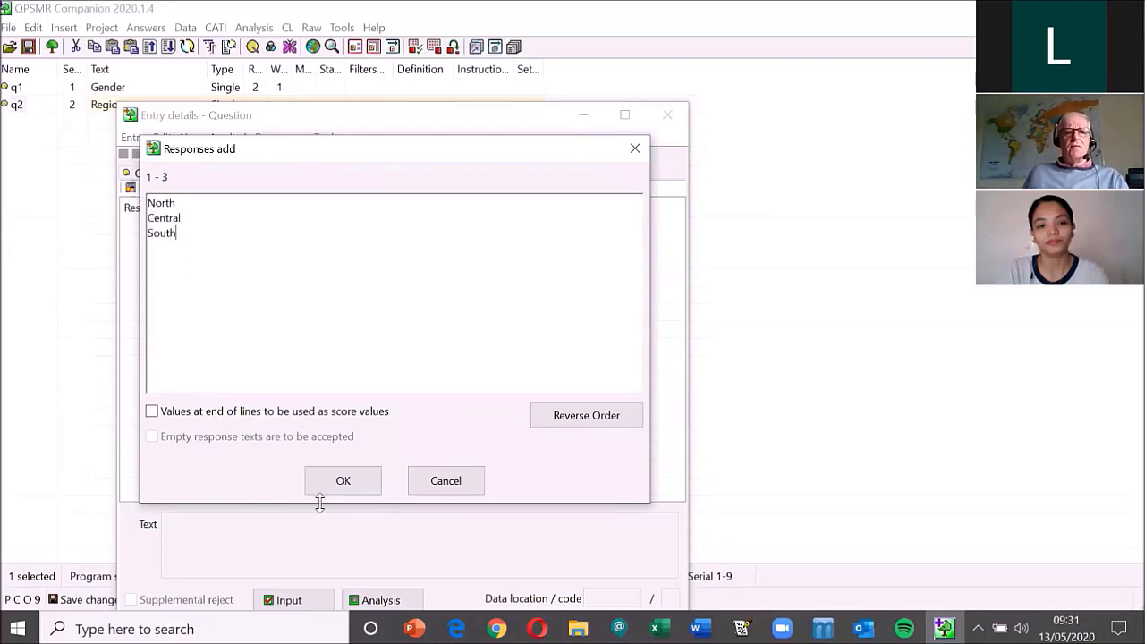
{"action": "left_click", "coordinate": [348, 481]}
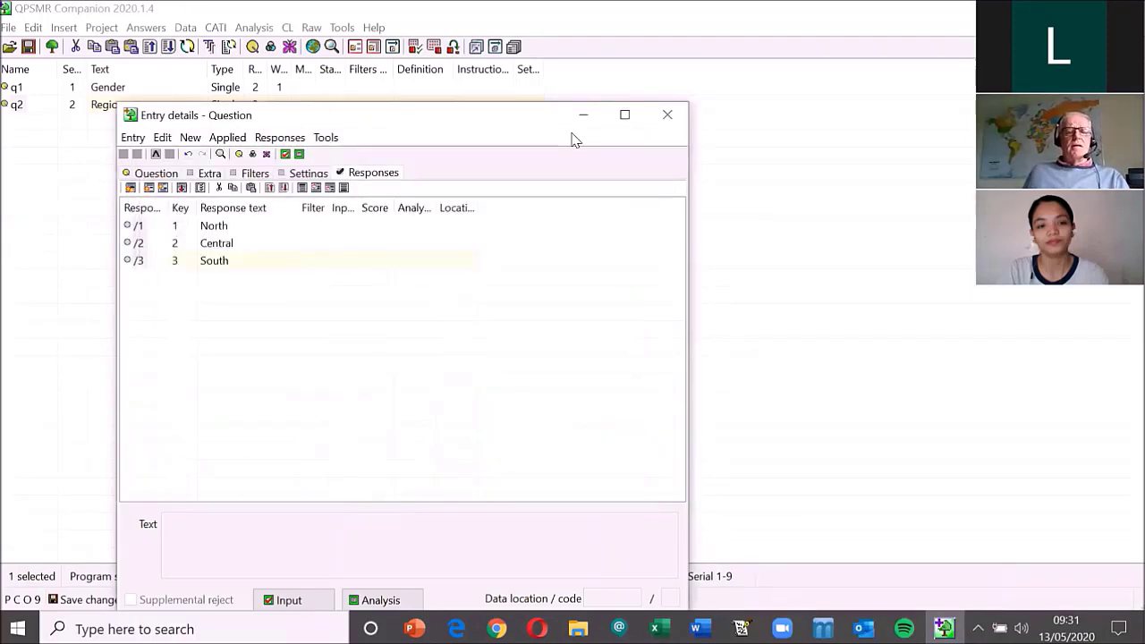
{"action": "left_click", "coordinate": [666, 114]}
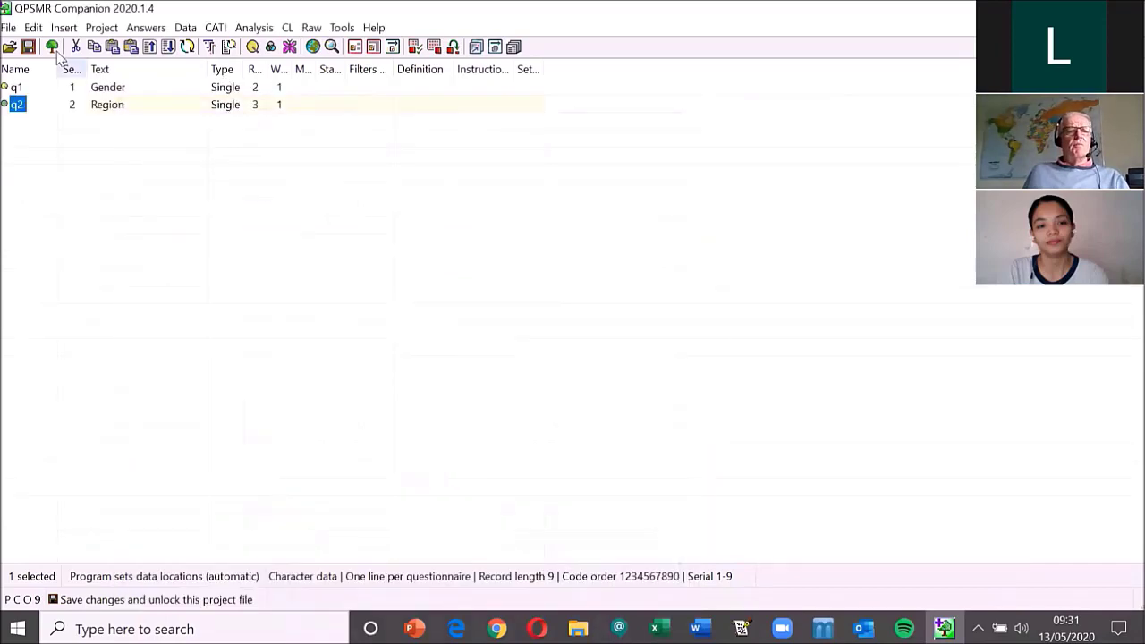
- Insert a question entry named q3 with the type "Integer (whole number)" and the text "Number of cans of Coca Cola bought"
{"action": "left_click", "coordinate": [63, 27]}
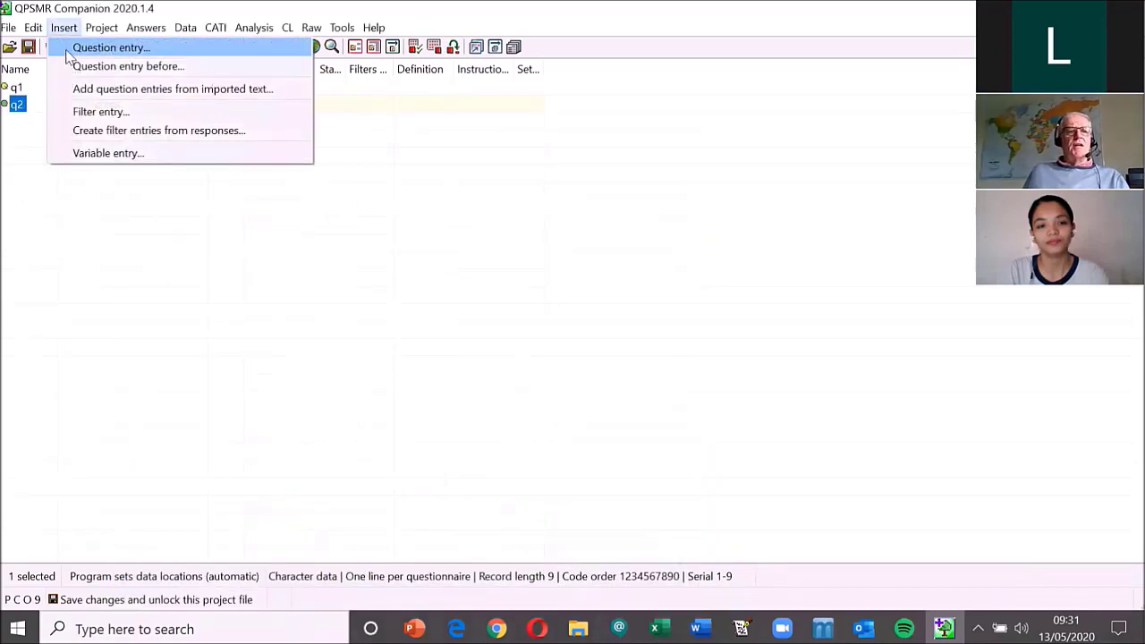
{"action": "left_click", "coordinate": [67, 54]}
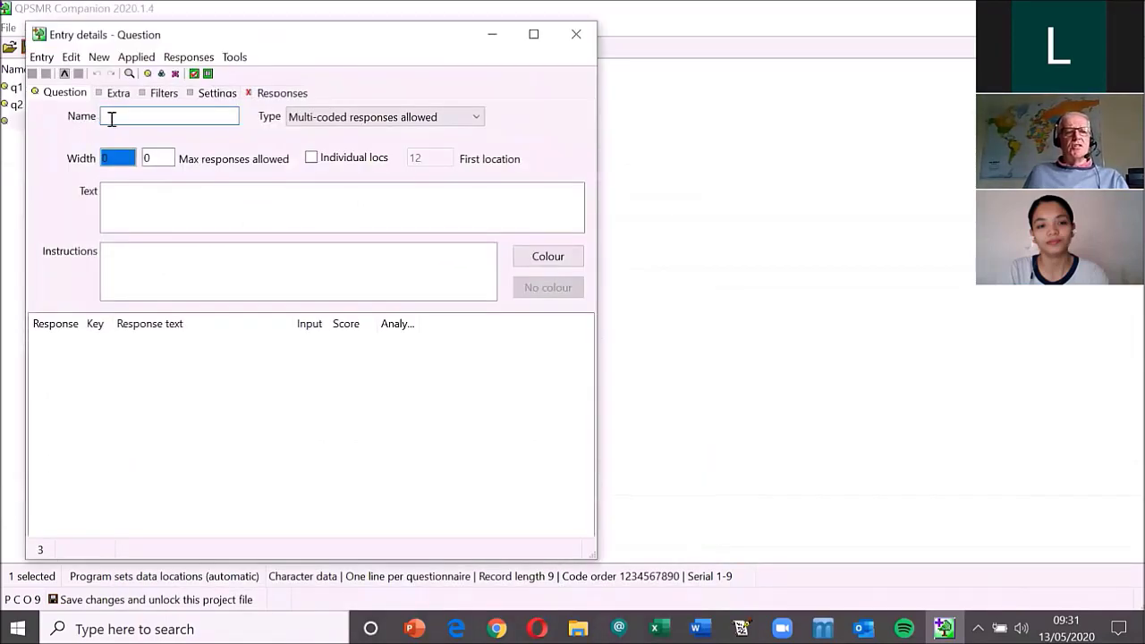
{"action": "type", "text": "q3"}
{"action": "left_click", "coordinate": [351, 118]}
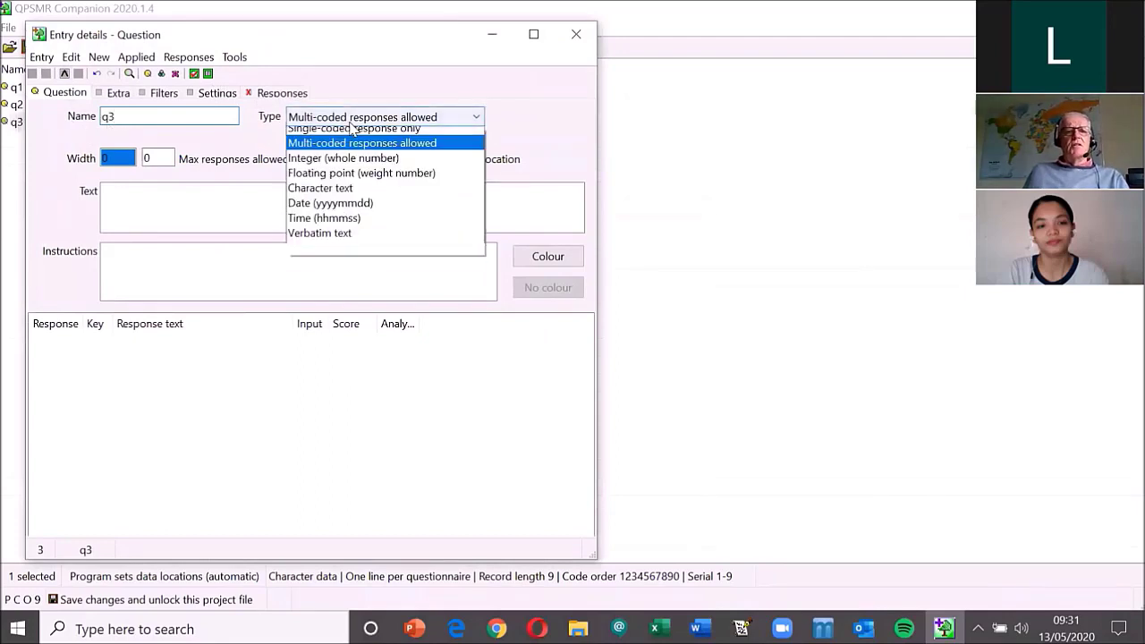
{"action": "left_click", "coordinate": [335, 165]}
{"action": "left_click", "coordinate": [212, 200]}
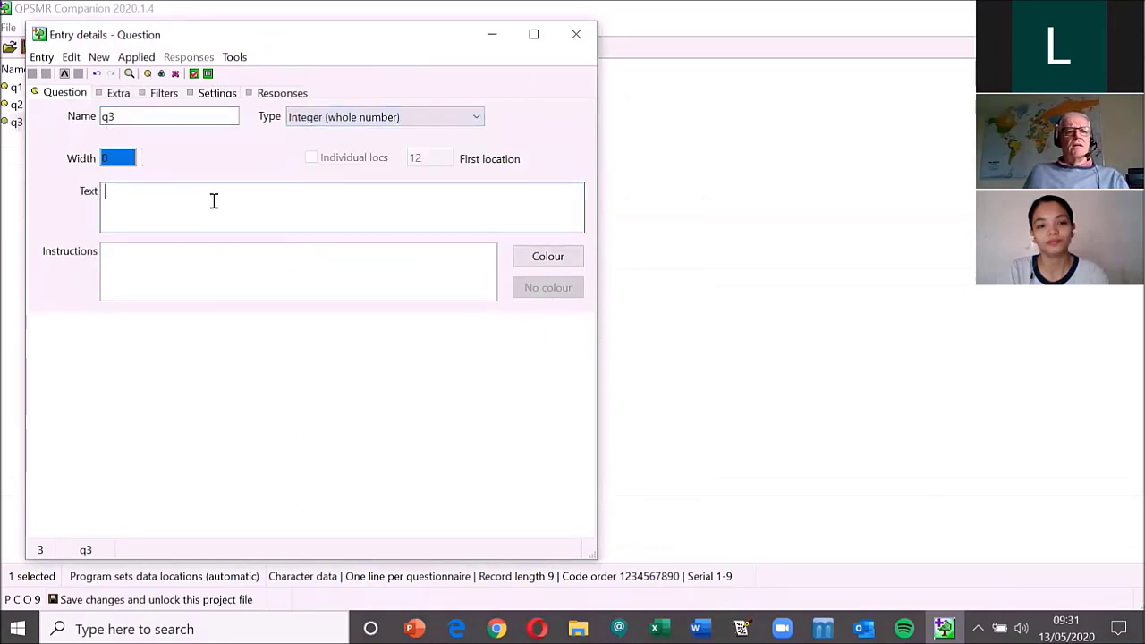
{"action": "type", "text": "Nu"}
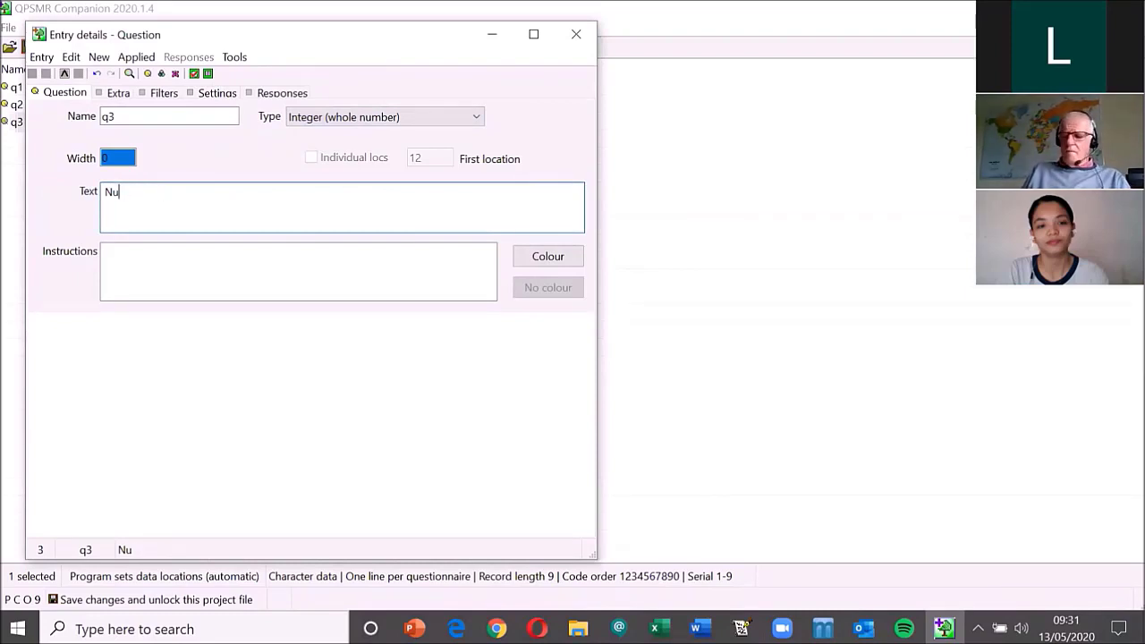
{"action": "type", "text": "bember of cans of Coca"}
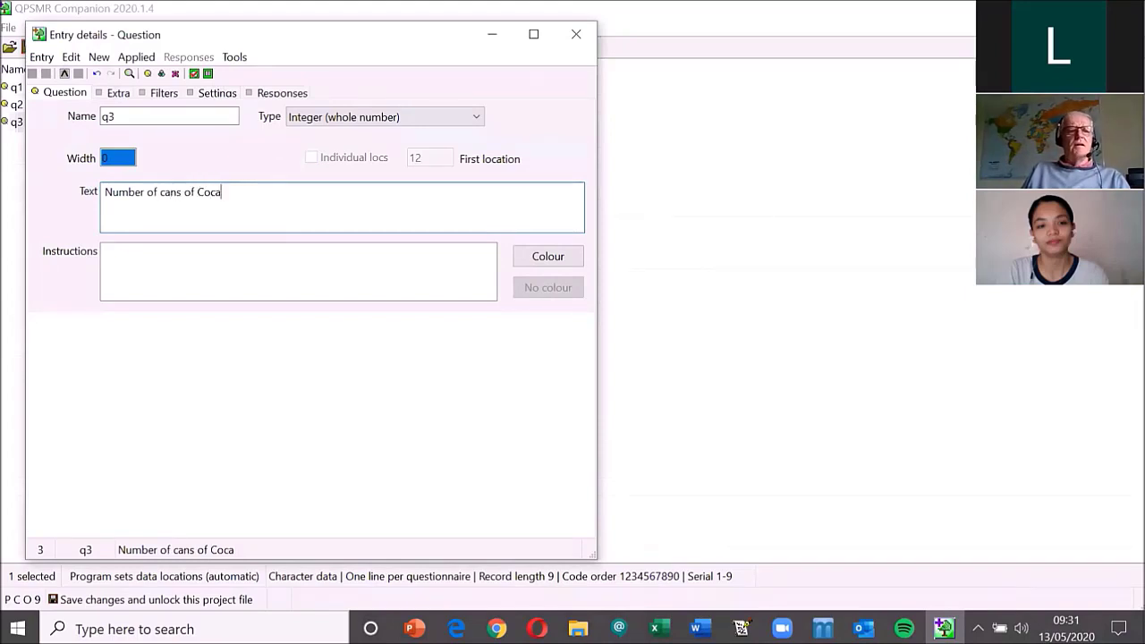
{"action": "type", "text": " Cola bought"}
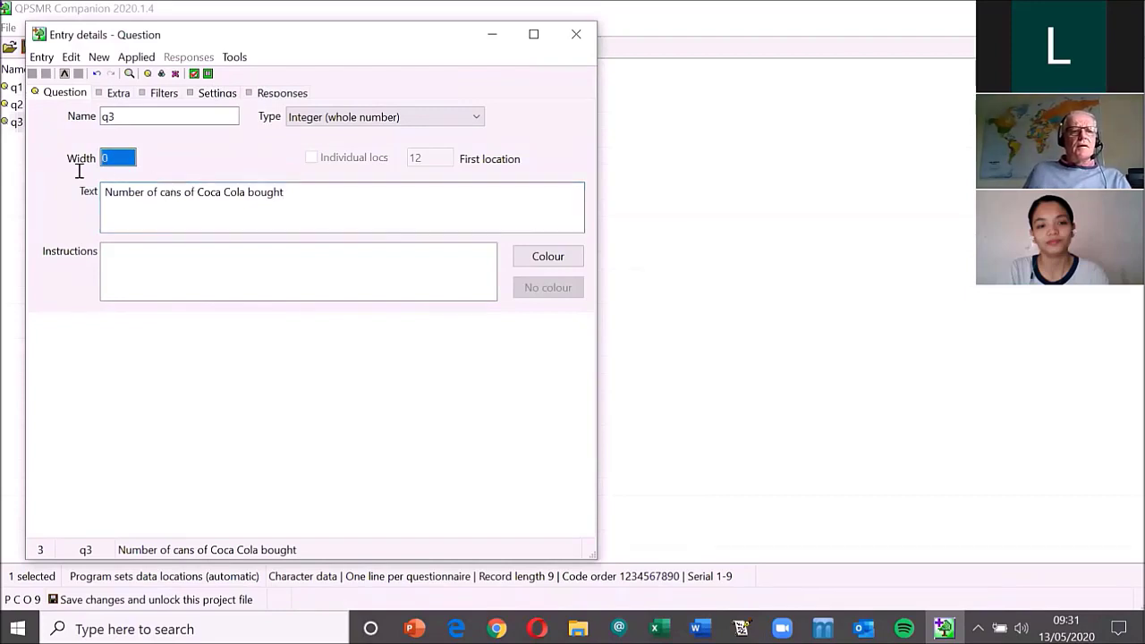
- Set q3's width to 3, close its entry details and save the project as new_test
{"action": "type", "text": "3"}
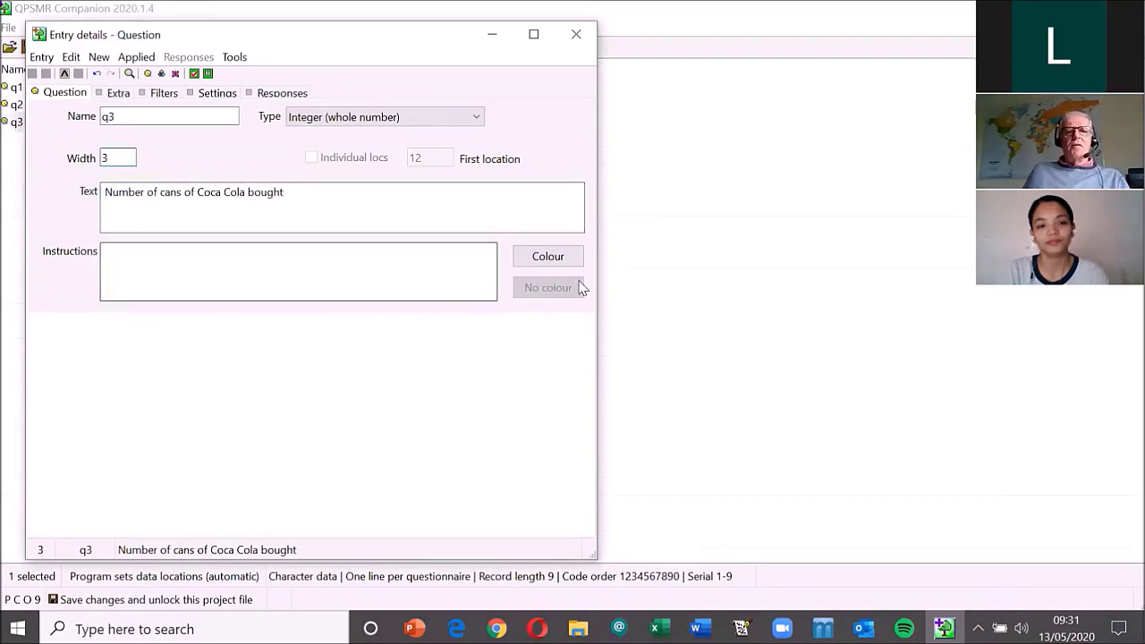
{"action": "left_click", "coordinate": [576, 34]}
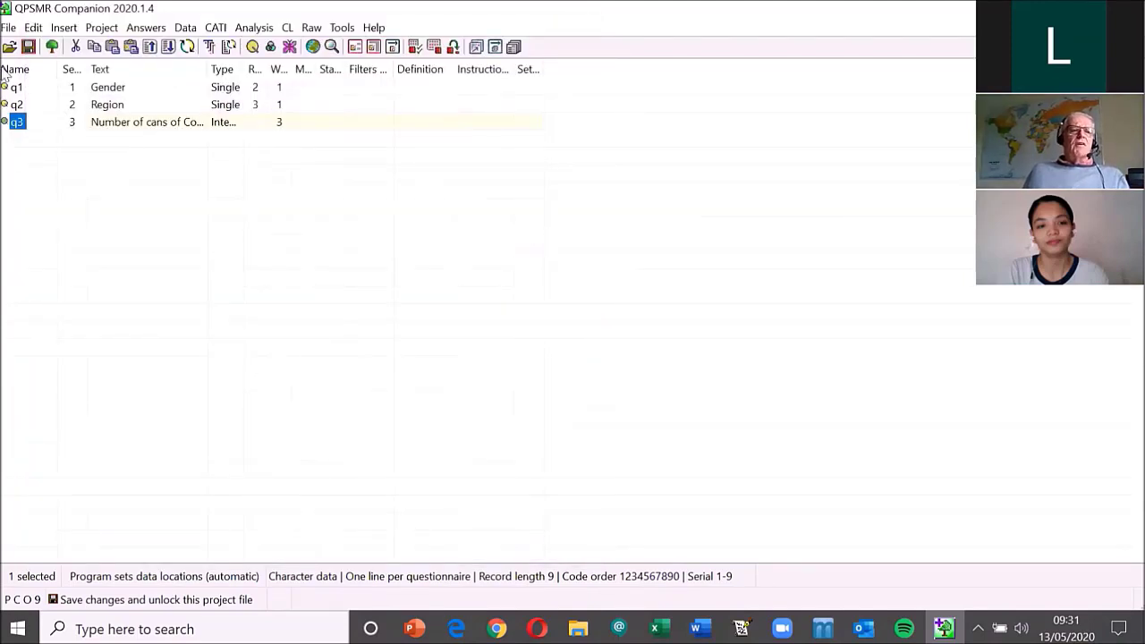
{"action": "left_click", "coordinate": [30, 48]}
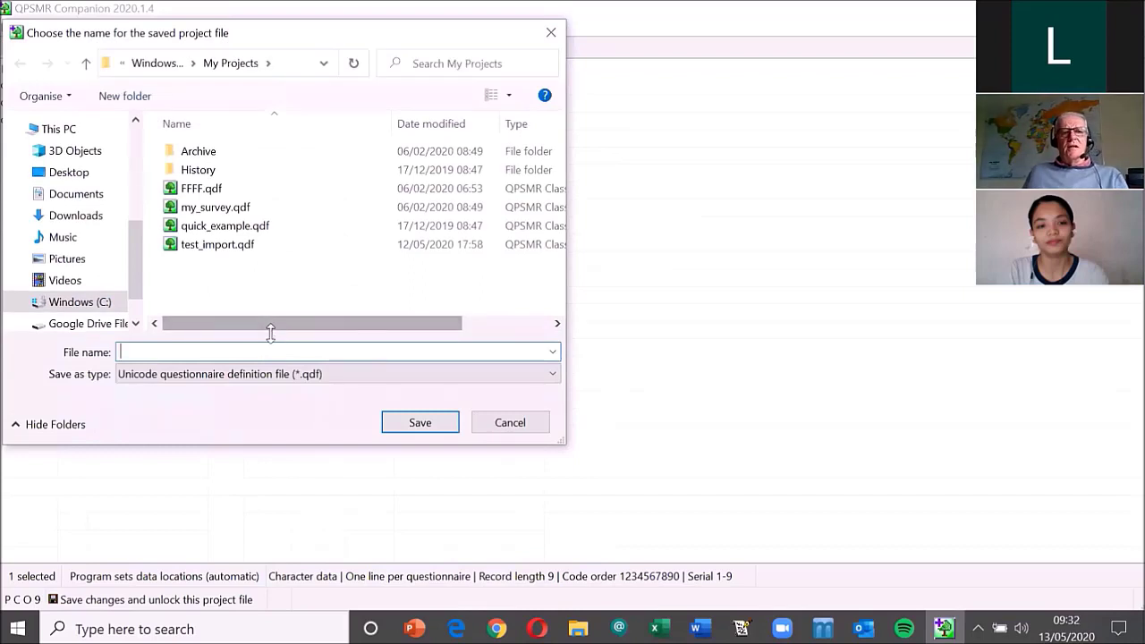
{"action": "type", "text": "new_t"}
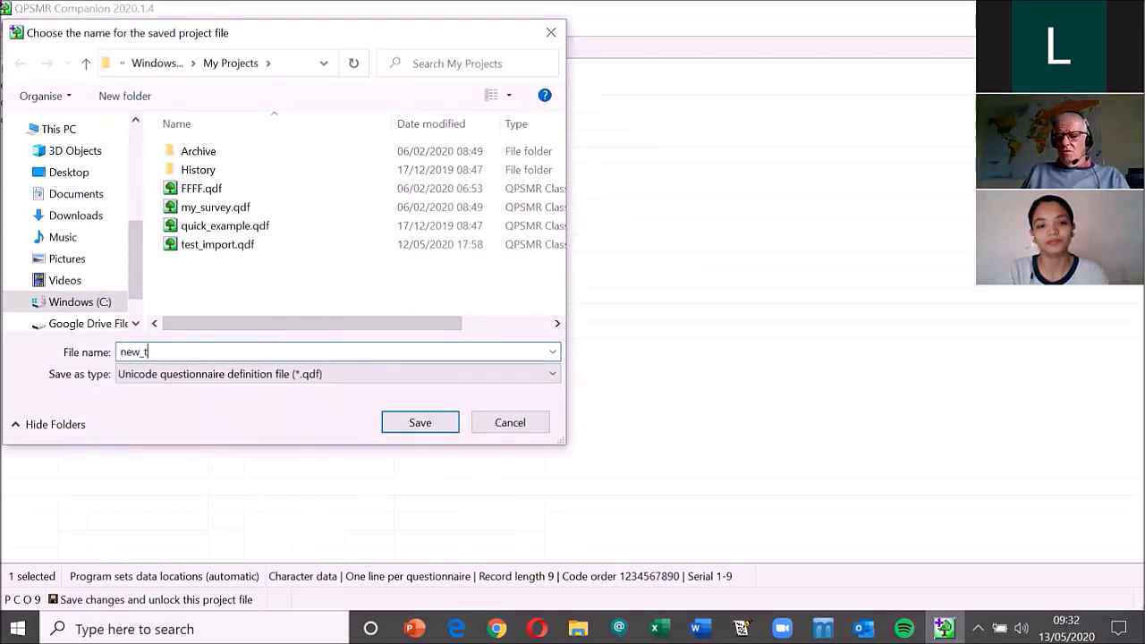
{"action": "type", "text": "est"}
{"action": "key", "text": "Return"}
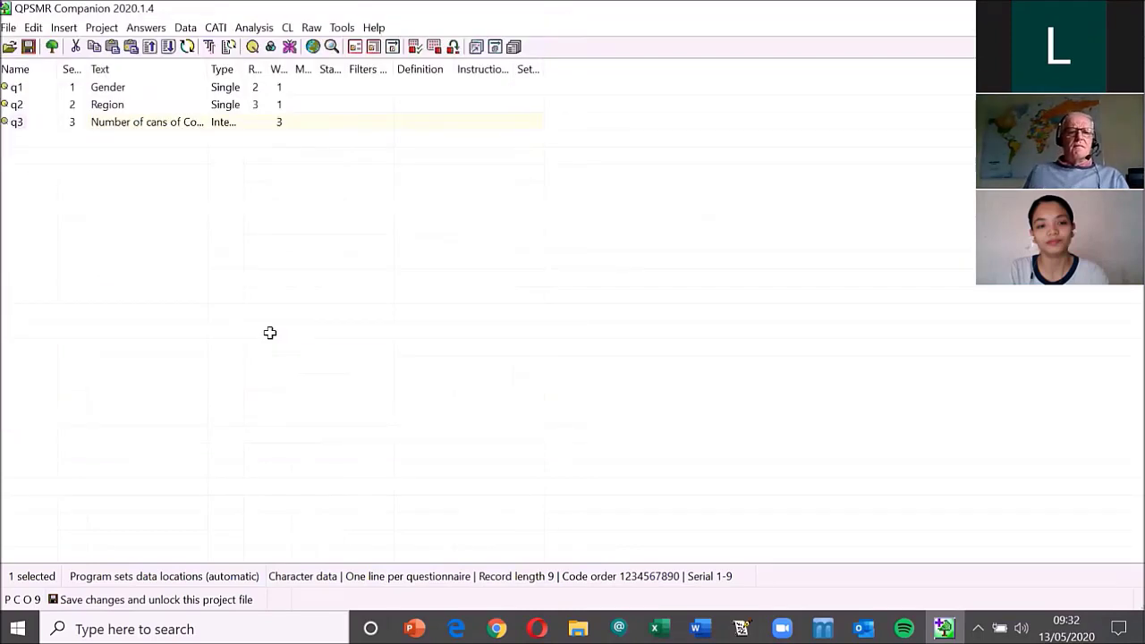
- Compare the q1 to q3 column headings in the Excel data file with the project's question names
{"action": "key", "text": "alt+Tab"}
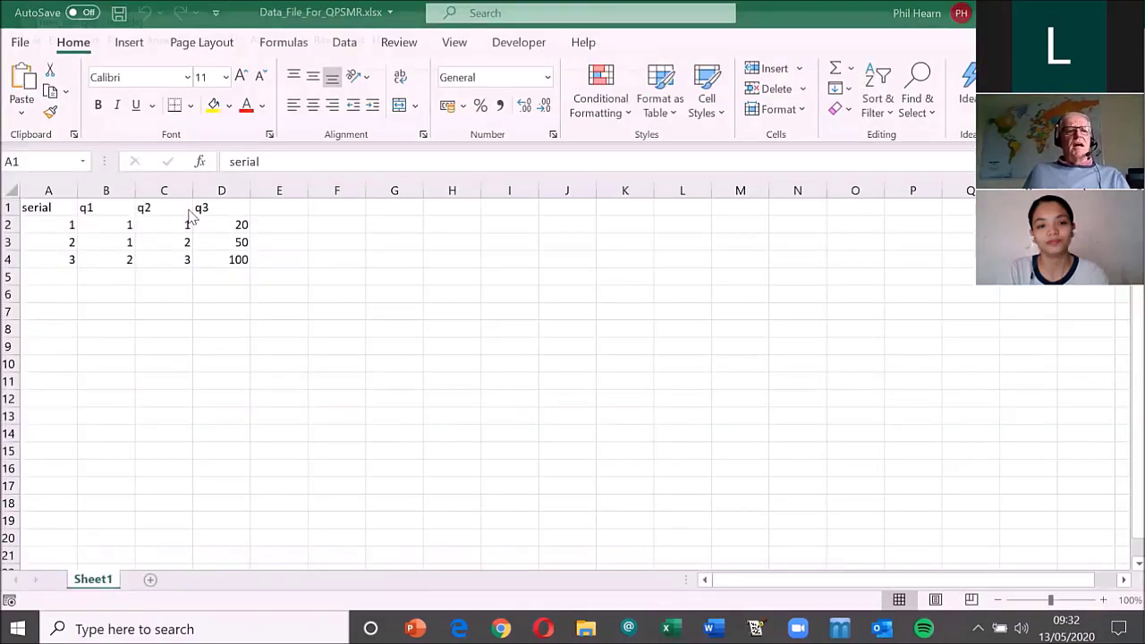
{"action": "key", "text": "alt+Tab"}
{"action": "key", "text": "alt+Tab"}
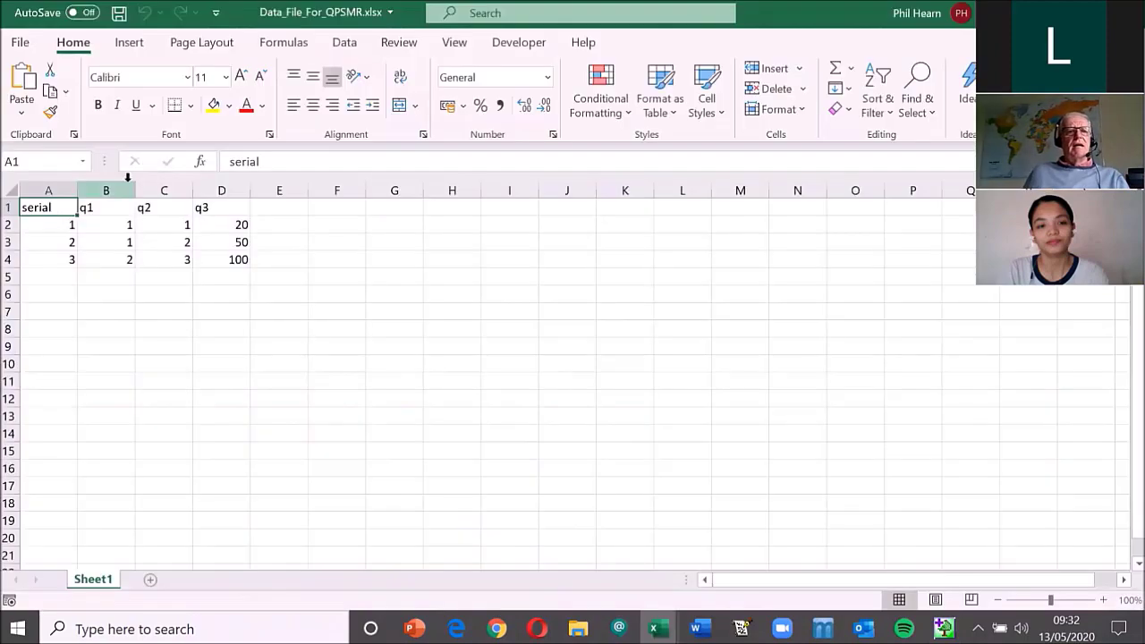
{"action": "key", "text": "alt+Tab"}
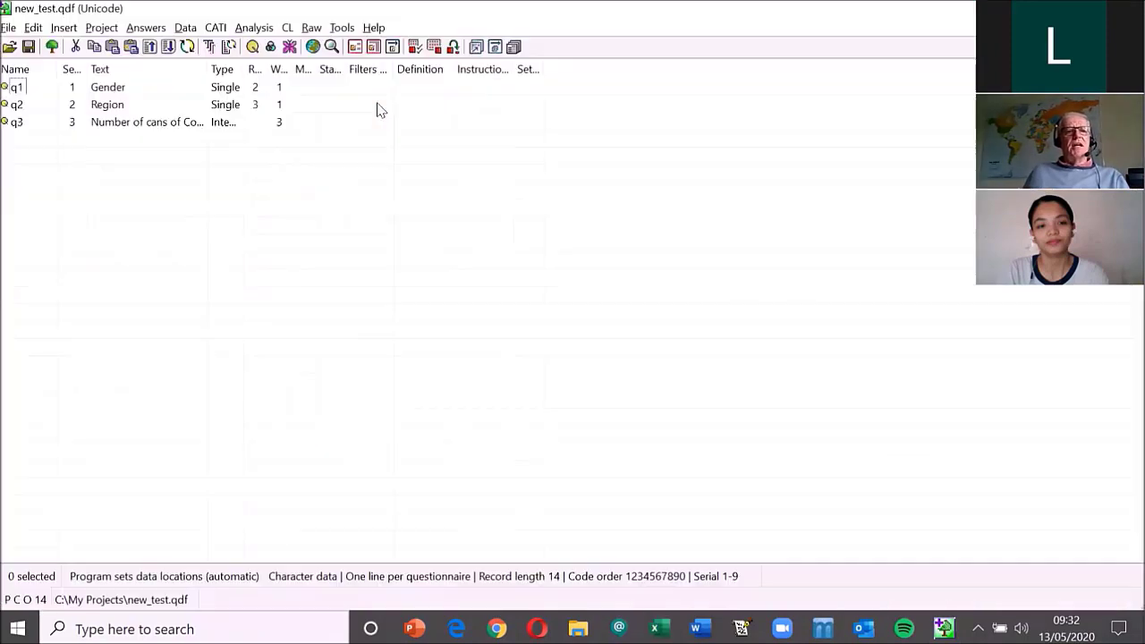
- Start a data file update and browse to Shared drives, MRDC Documents, Webinars, KwikLearn, 10 Reasons for Using QPSMR Companion
{"action": "left_click", "coordinate": [185, 28]}
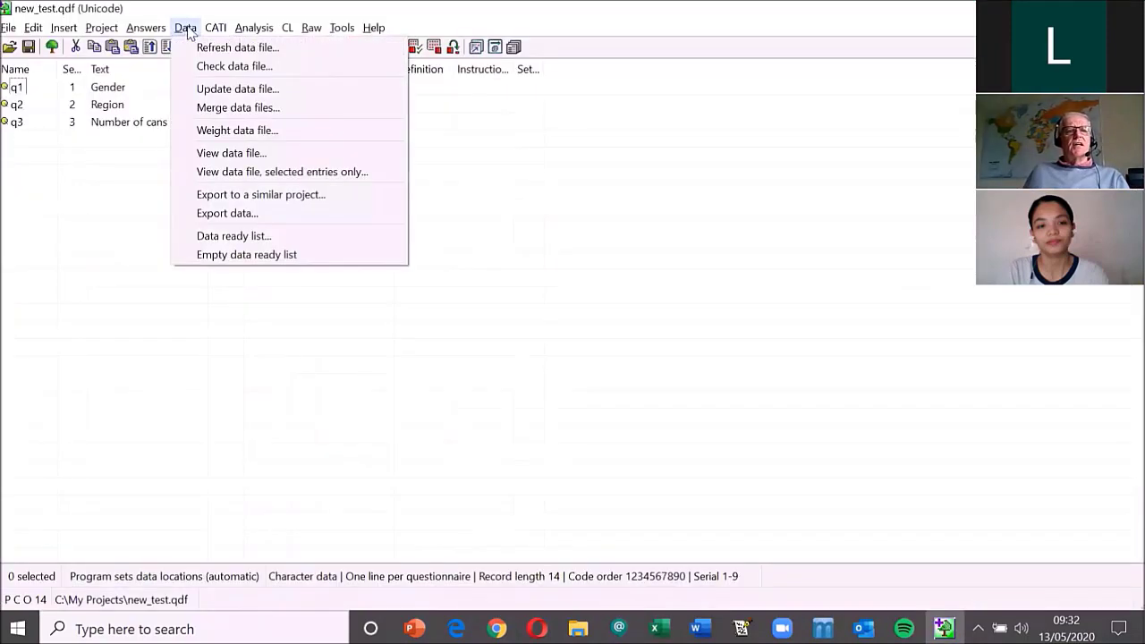
{"action": "left_click", "coordinate": [250, 89]}
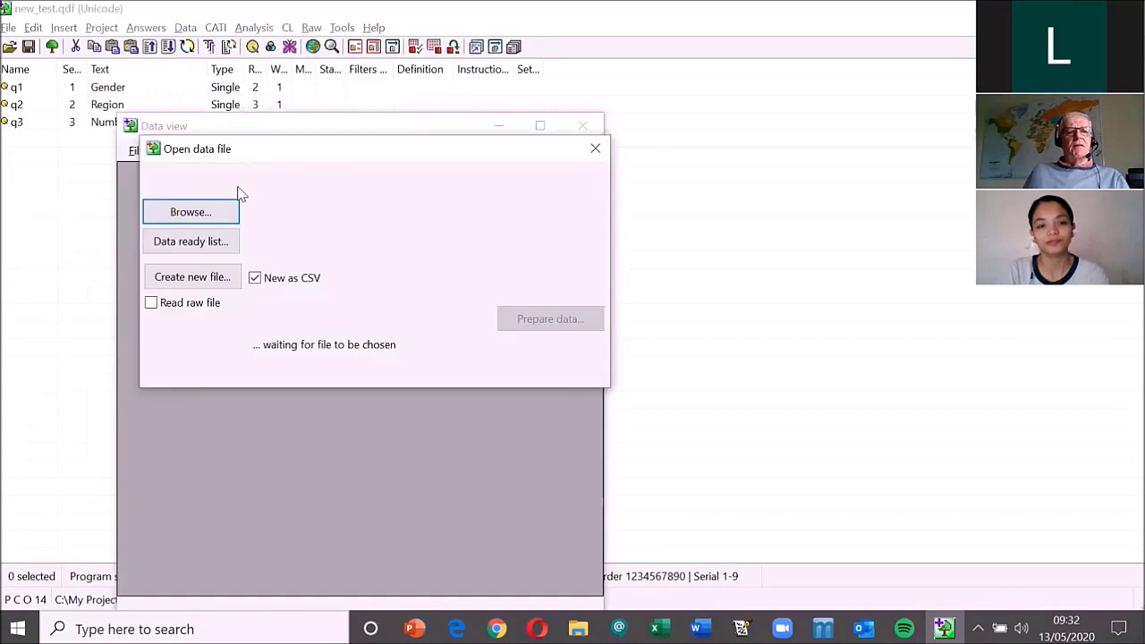
{"action": "left_click", "coordinate": [185, 219]}
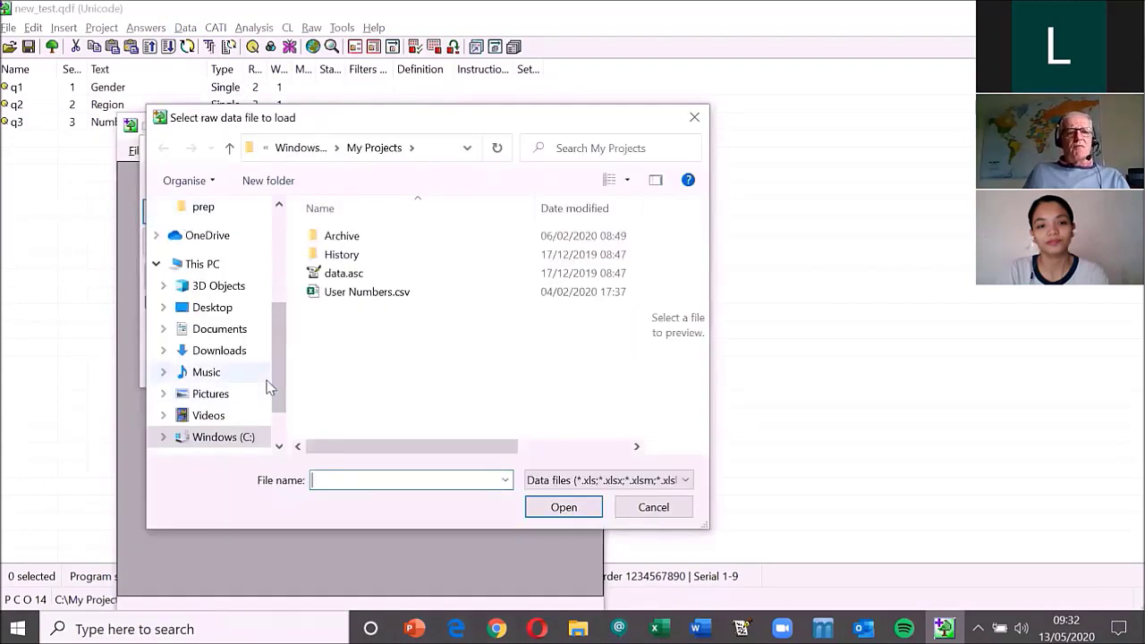
{"action": "left_click_drag", "start_coordinate": [266, 379], "coordinate": [264, 367]}
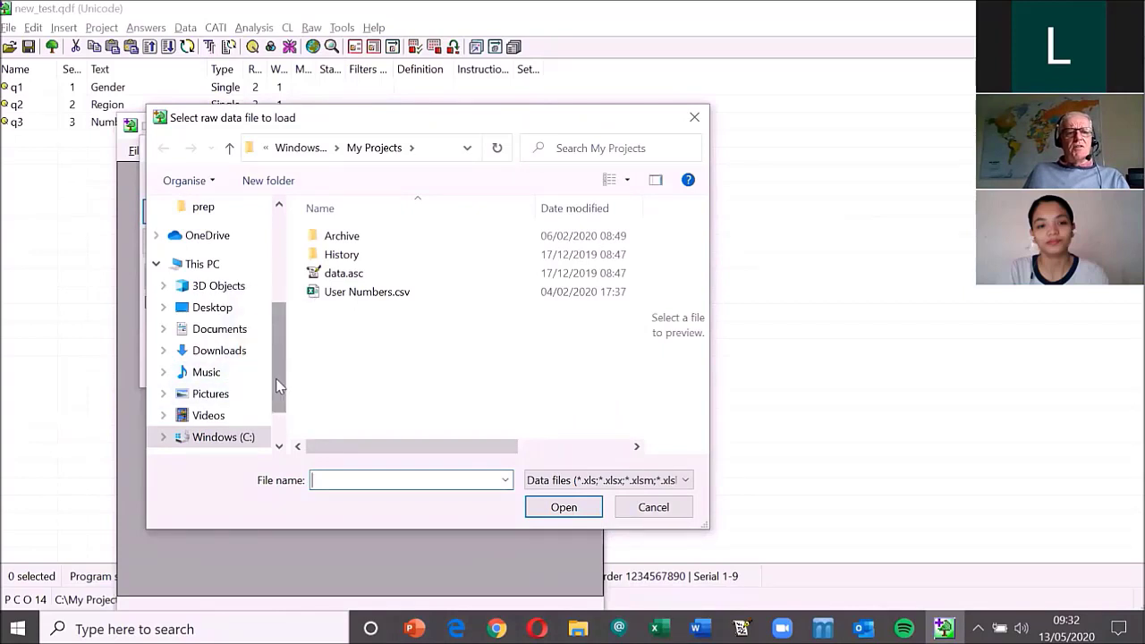
{"action": "scroll", "coordinate": [259, 398], "scroll_direction": "down", "scroll_amount": 1}
{"action": "left_click", "coordinate": [219, 379]}
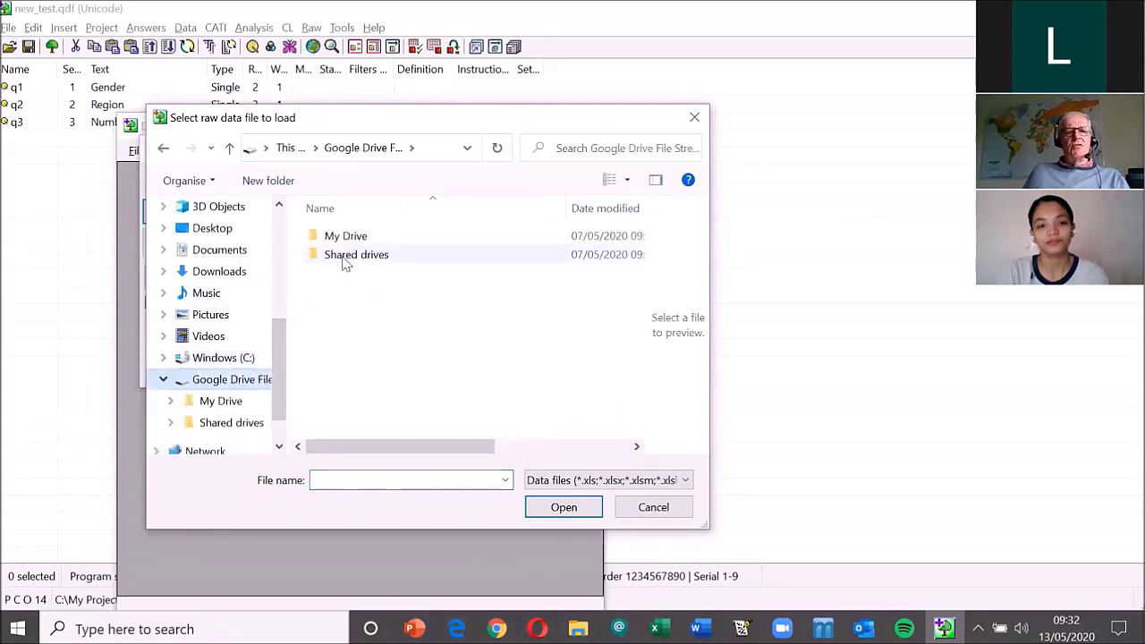
{"action": "double_click", "coordinate": [344, 255]}
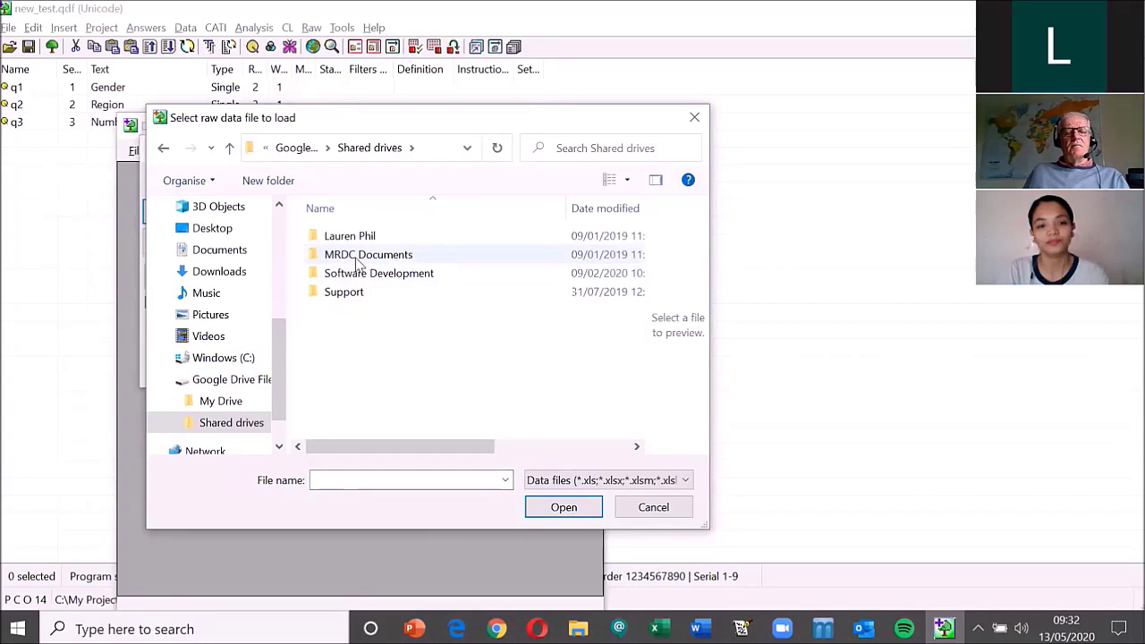
{"action": "double_click", "coordinate": [357, 256]}
{"action": "double_click", "coordinate": [355, 385]}
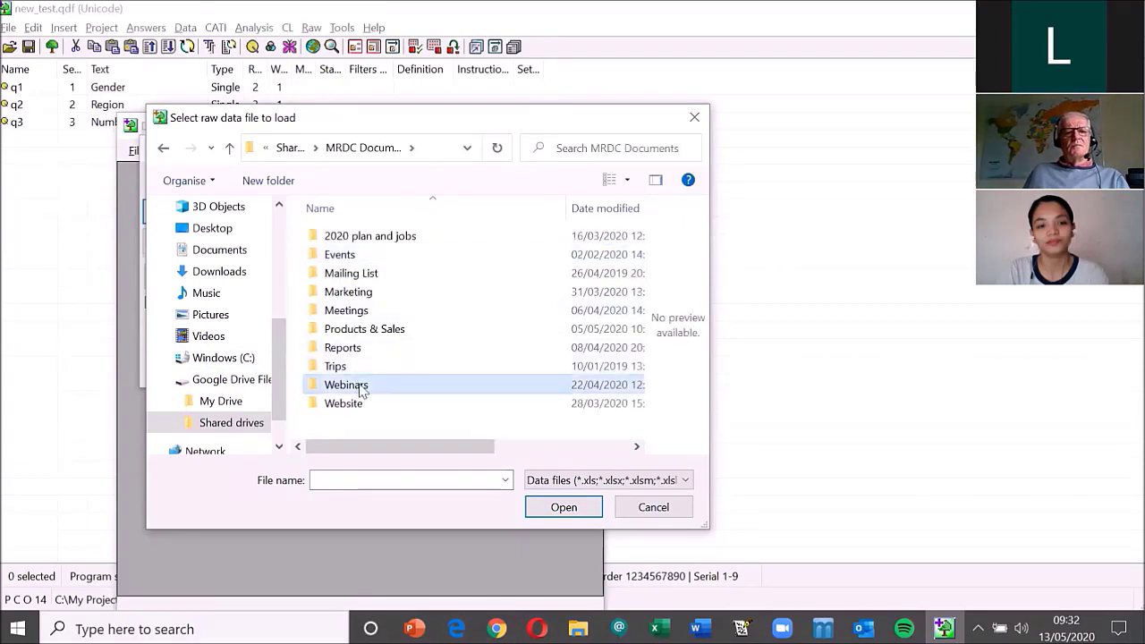
{"action": "double_click", "coordinate": [347, 367]}
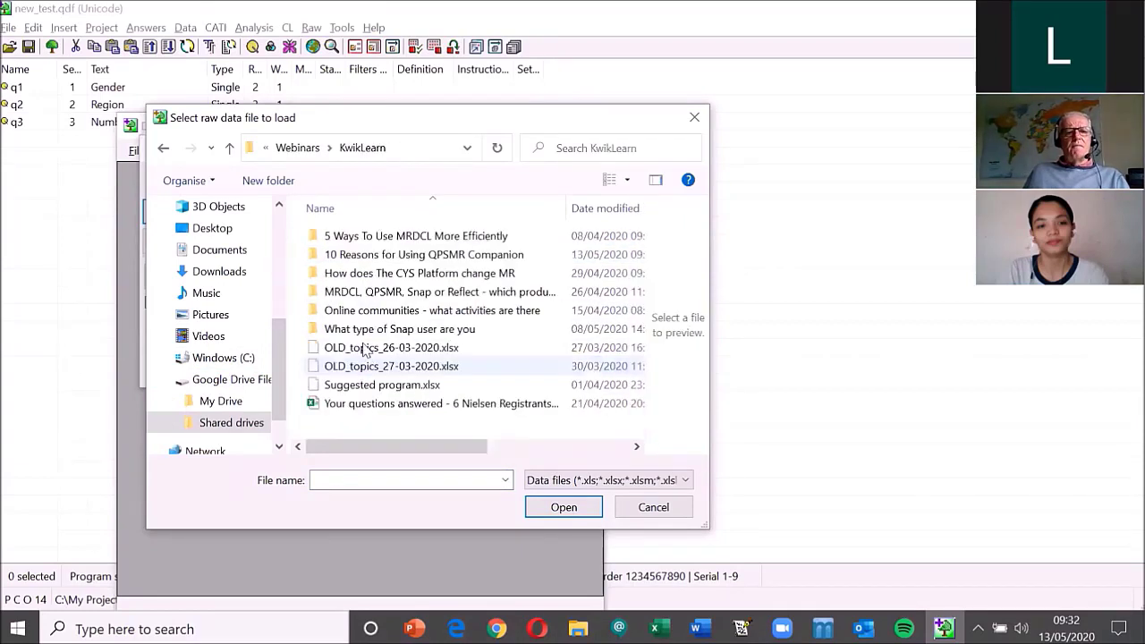
{"action": "double_click", "coordinate": [362, 259]}
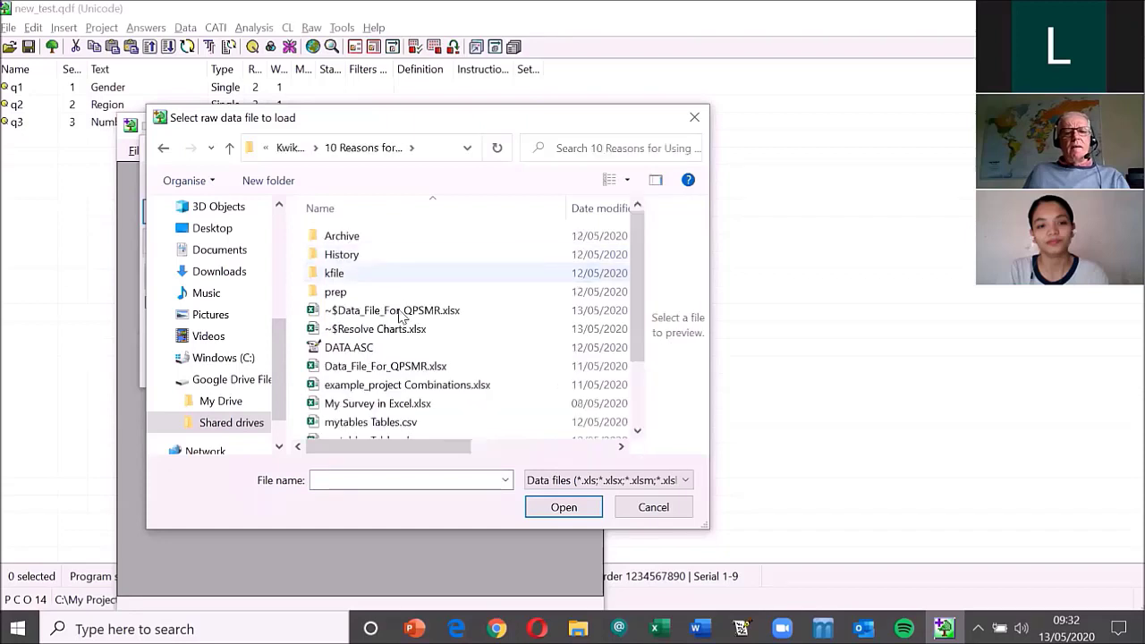
- Load Data_File_For_QPSMR.xlsx into the data view, check its records and close the view
{"action": "left_click", "coordinate": [420, 349]}
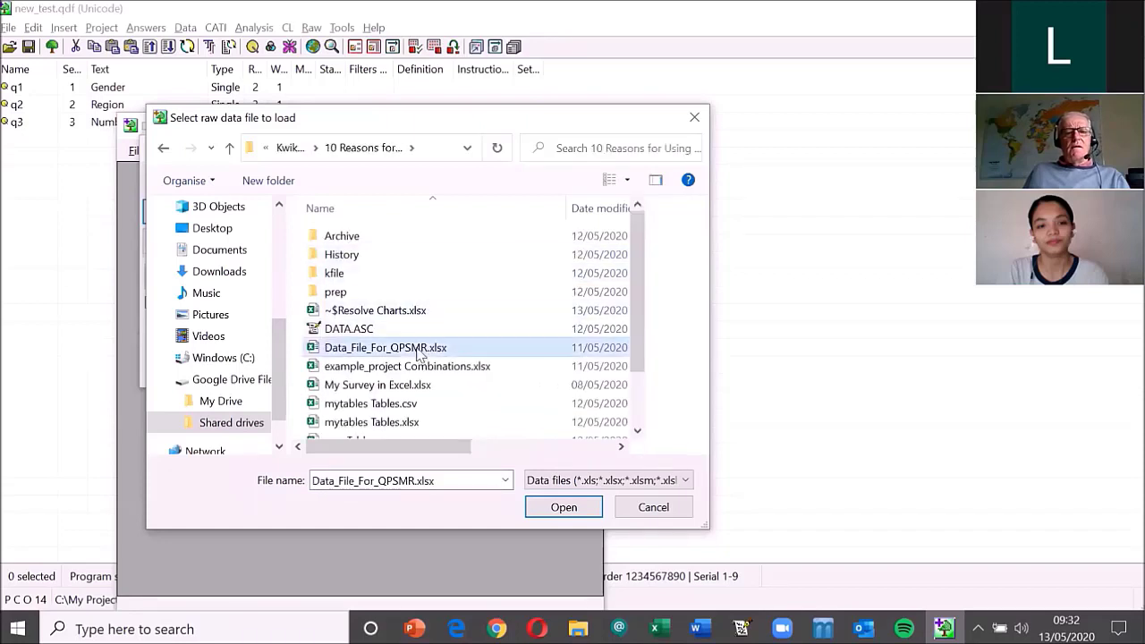
{"action": "left_click", "coordinate": [421, 349]}
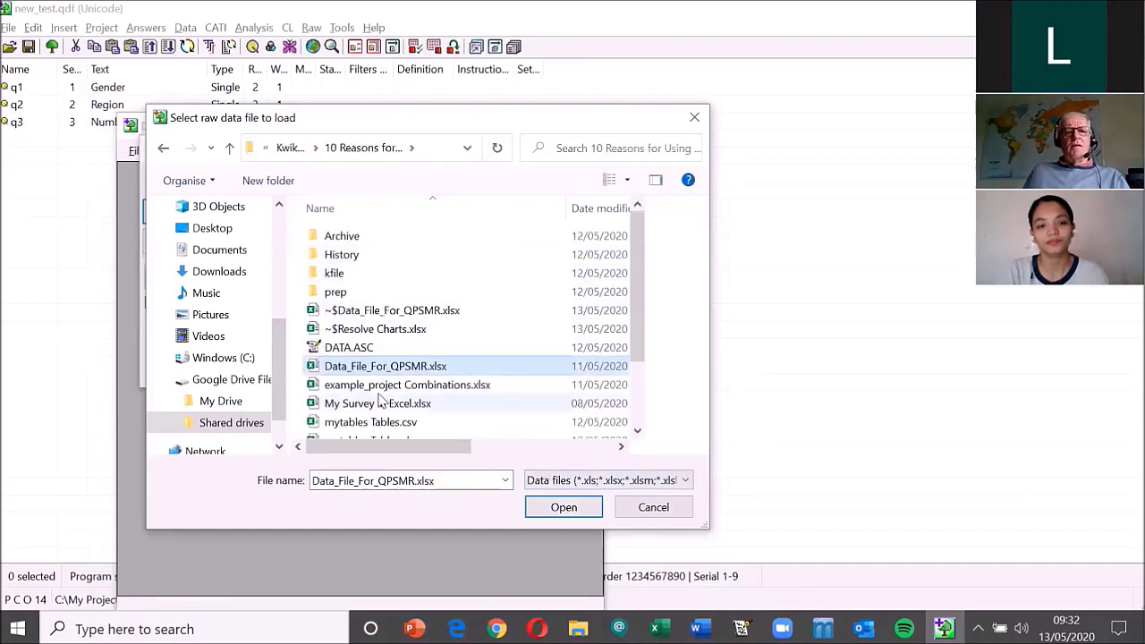
{"action": "left_click", "coordinate": [564, 507]}
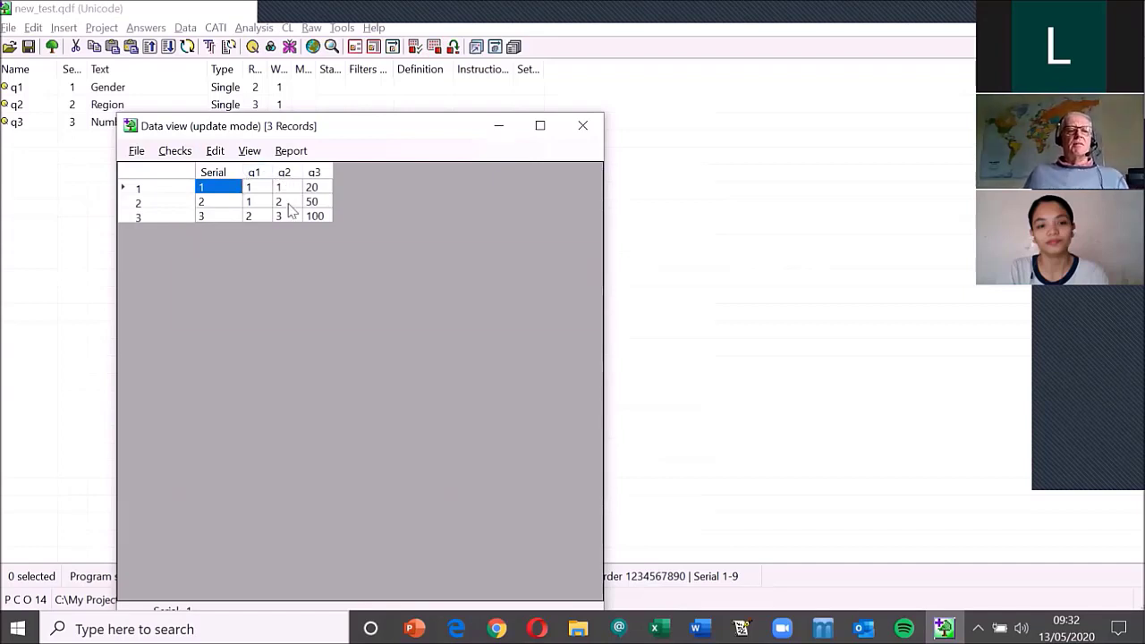
{"action": "left_click", "coordinate": [582, 131]}
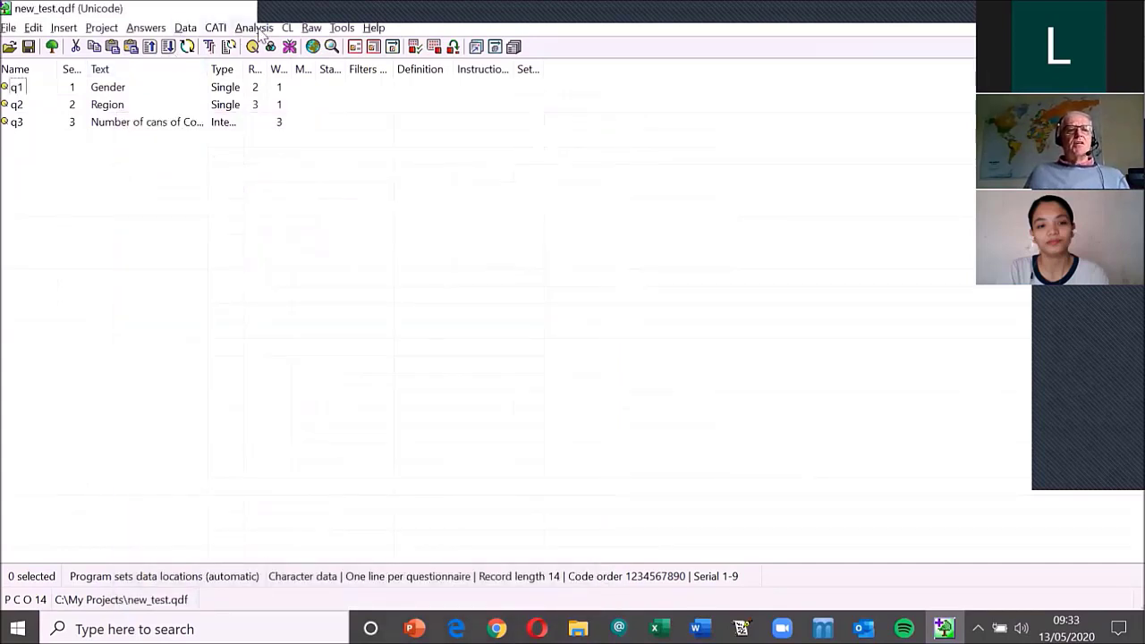
- Start a data drill down on Data_File_For_QPSMR.xlsx
{"action": "left_click", "coordinate": [256, 28]}
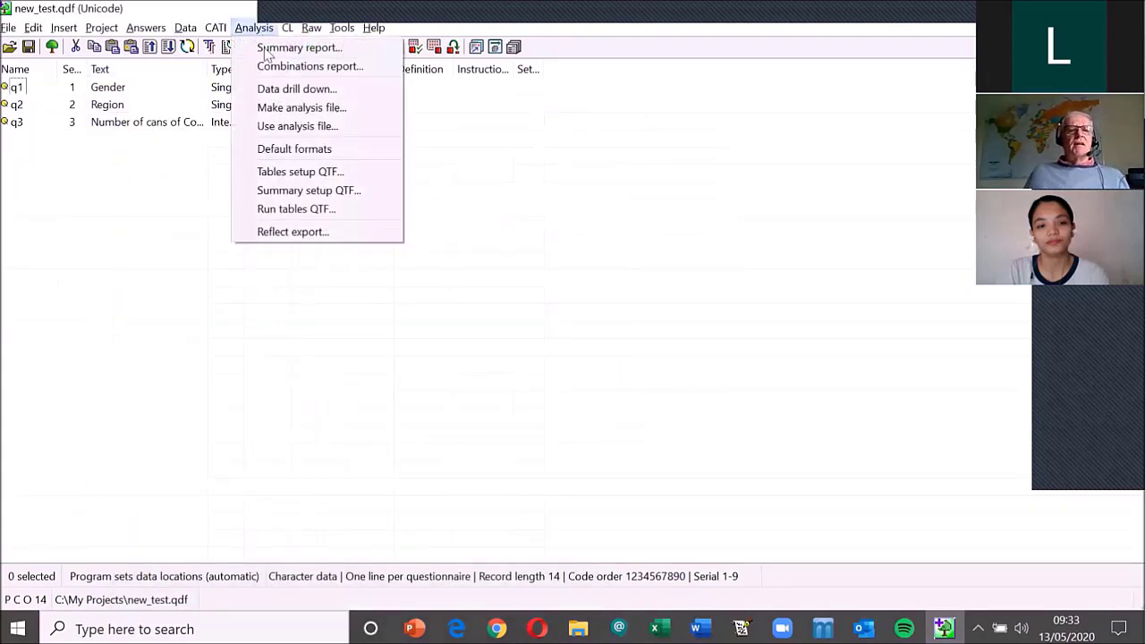
{"action": "left_click", "coordinate": [280, 94]}
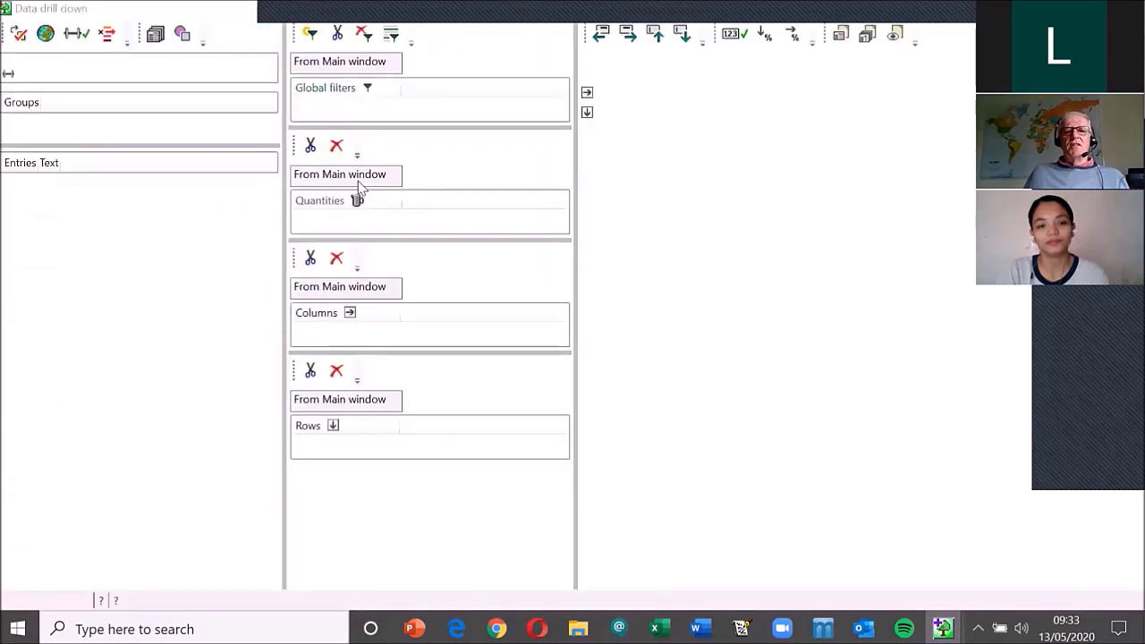
{"action": "left_click", "coordinate": [865, 38]}
{"action": "left_click", "coordinate": [776, 130]}
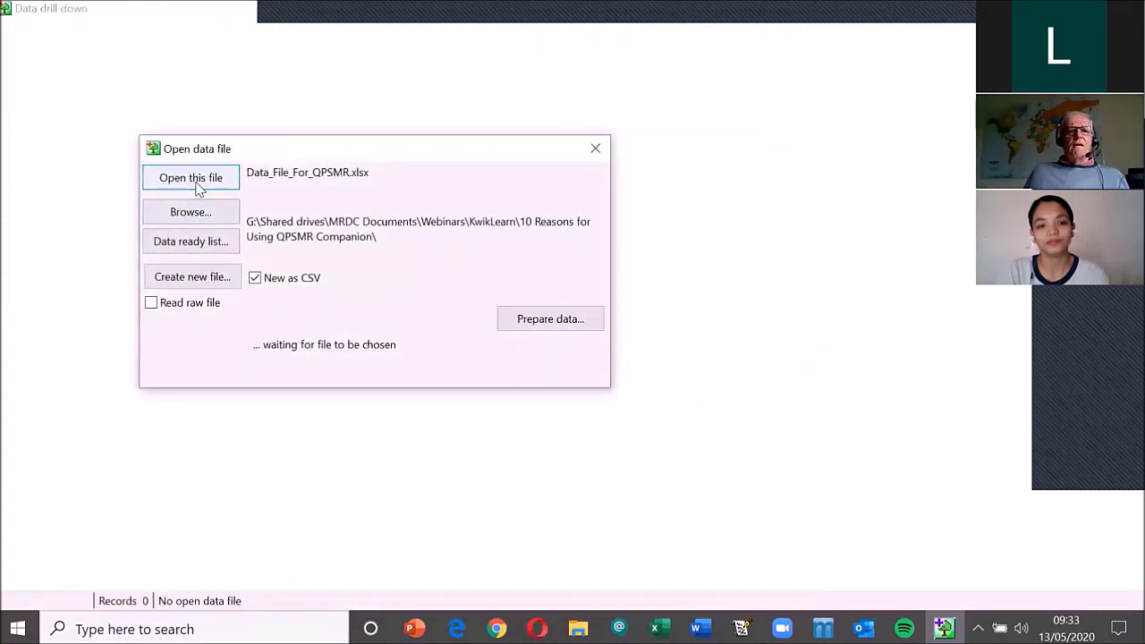
{"action": "left_click", "coordinate": [198, 186]}
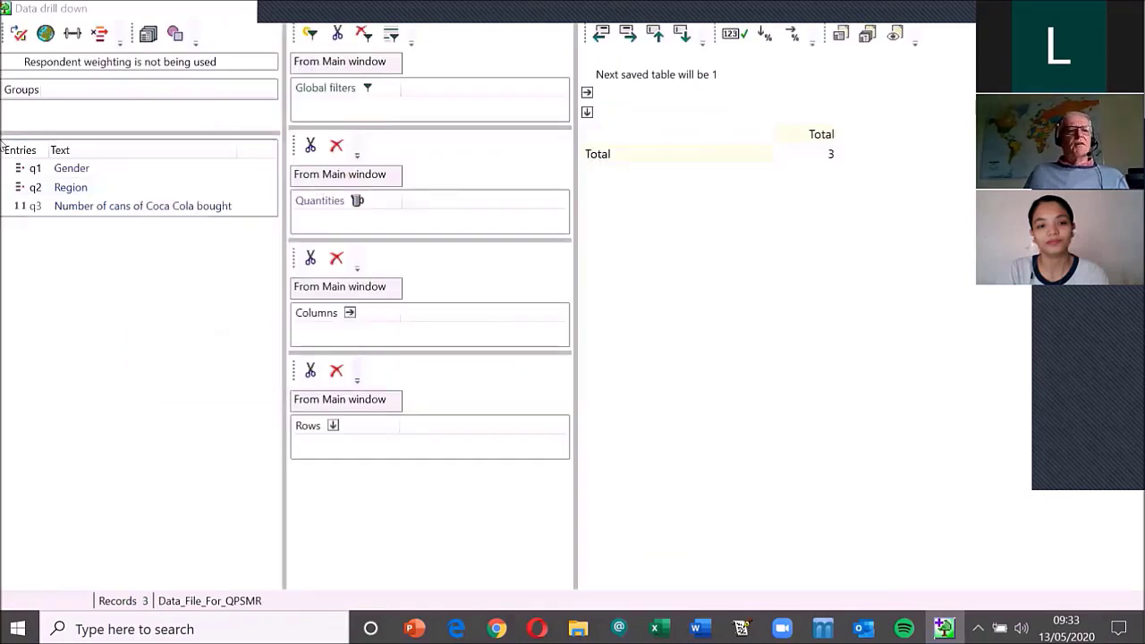
- Cross-tabulate Region (q2) as rows by Gender (q1) as columns, add column percentages, and close the drill down
{"action": "left_click_drag", "start_coordinate": [55, 188], "coordinate": [331, 396]}
{"action": "mouse_move", "coordinate": [365, 438]}
{"action": "left_mouse_down"}
{"action": "mouse_move", "coordinate": [360, 402]}
{"action": "mouse_move", "coordinate": [370, 460]}
{"action": "left_mouse_up"}
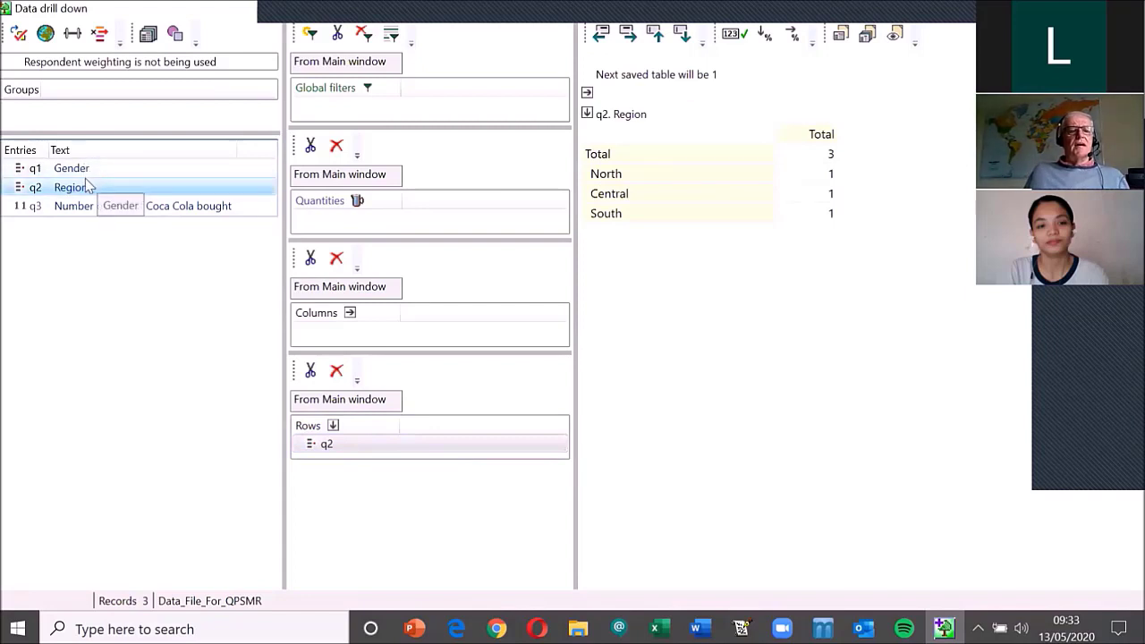
{"action": "left_click_drag", "start_coordinate": [88, 173], "coordinate": [379, 334]}
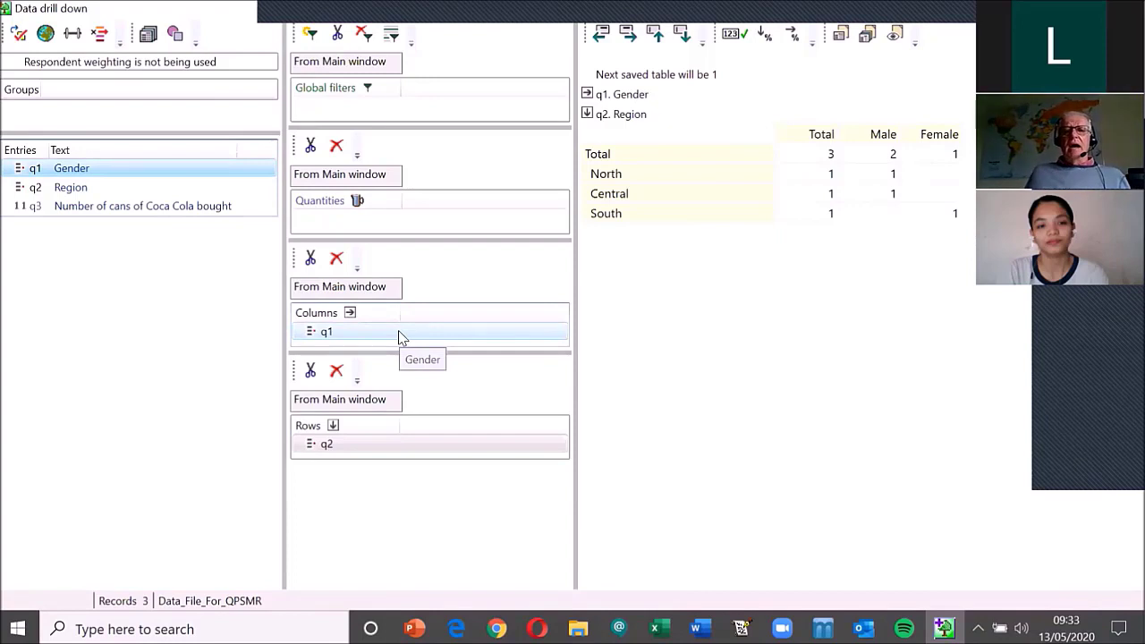
{"action": "left_click", "coordinate": [764, 34]}
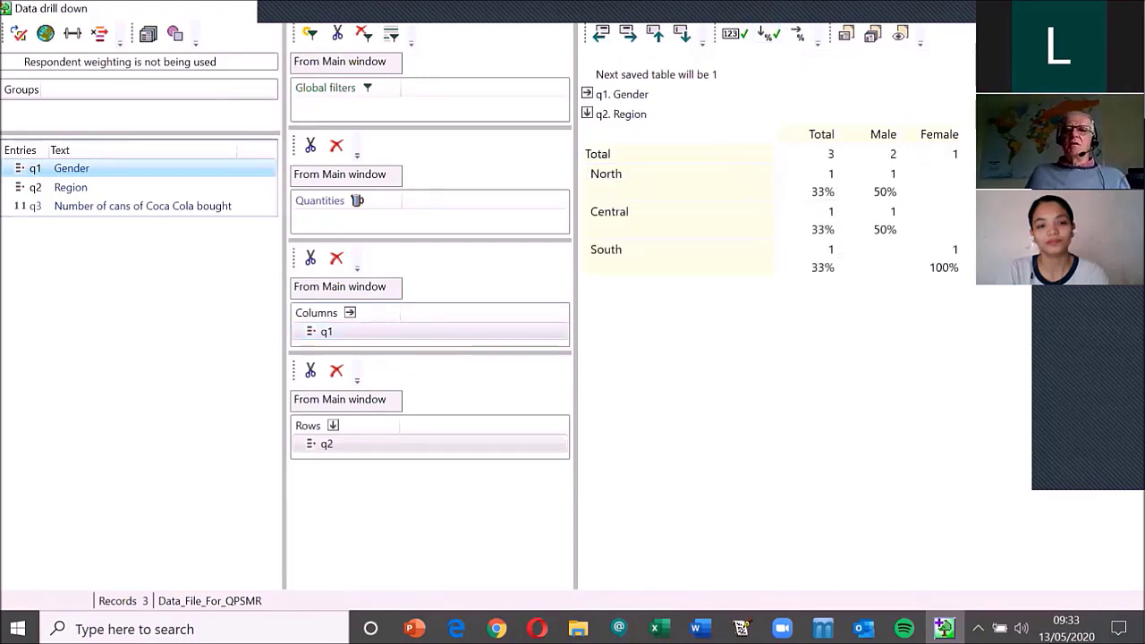
{"action": "left_click", "coordinate": [1125, 9]}
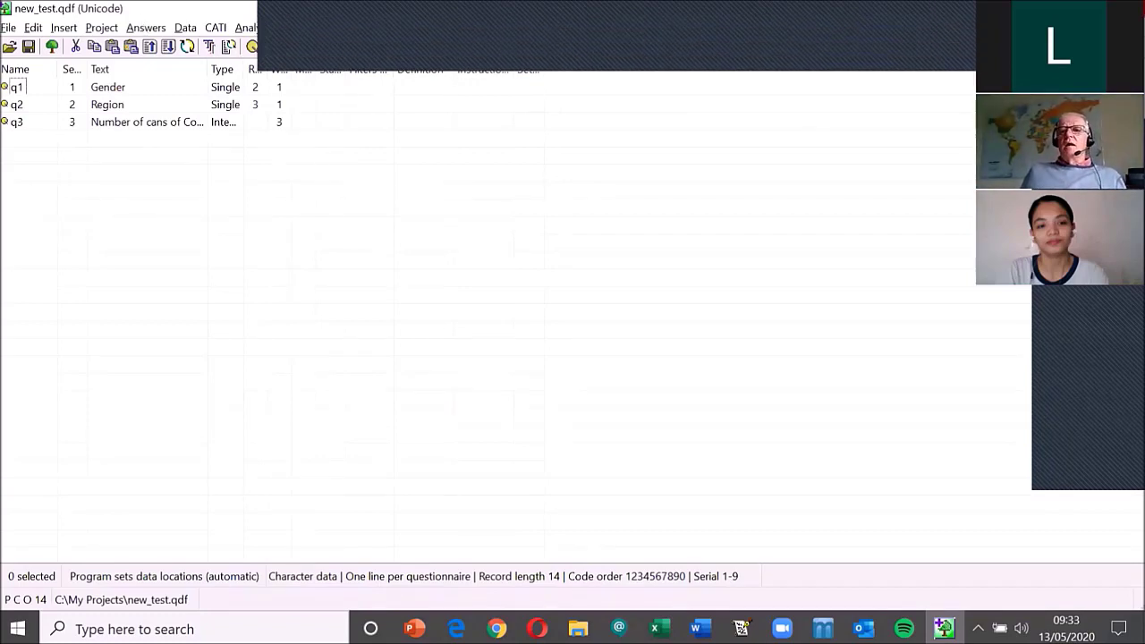
- Switch to File Explorer and open example_project.qdf from the 10 Reasons for Using QPSMR Companion folder
{"action": "key", "text": "alt+Tab"}
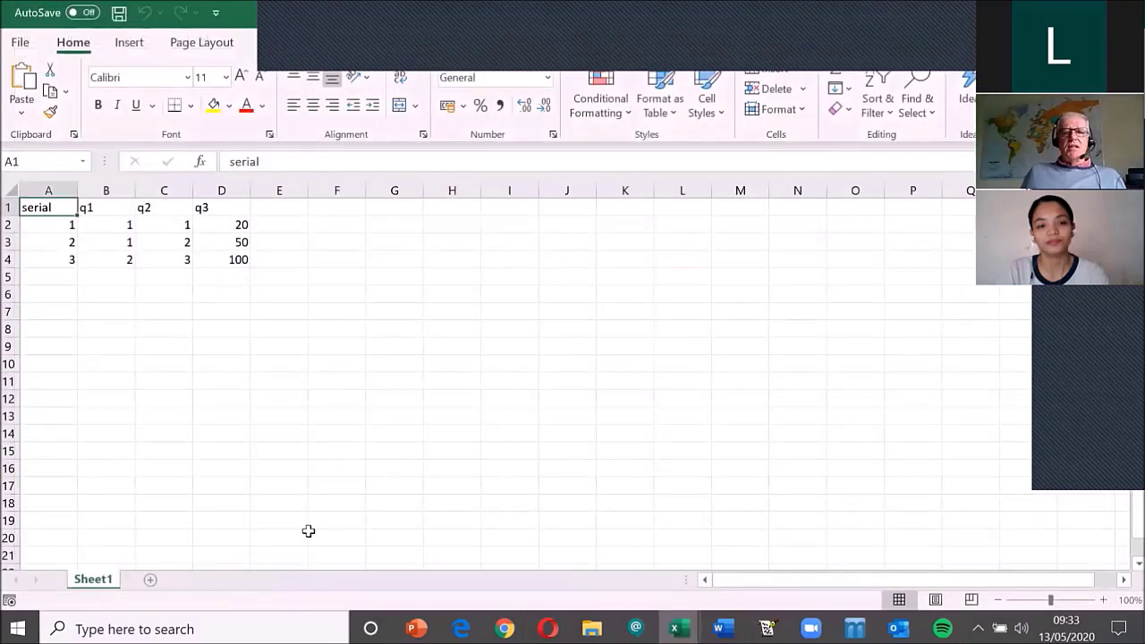
{"action": "key", "text": "alt+Tab"}
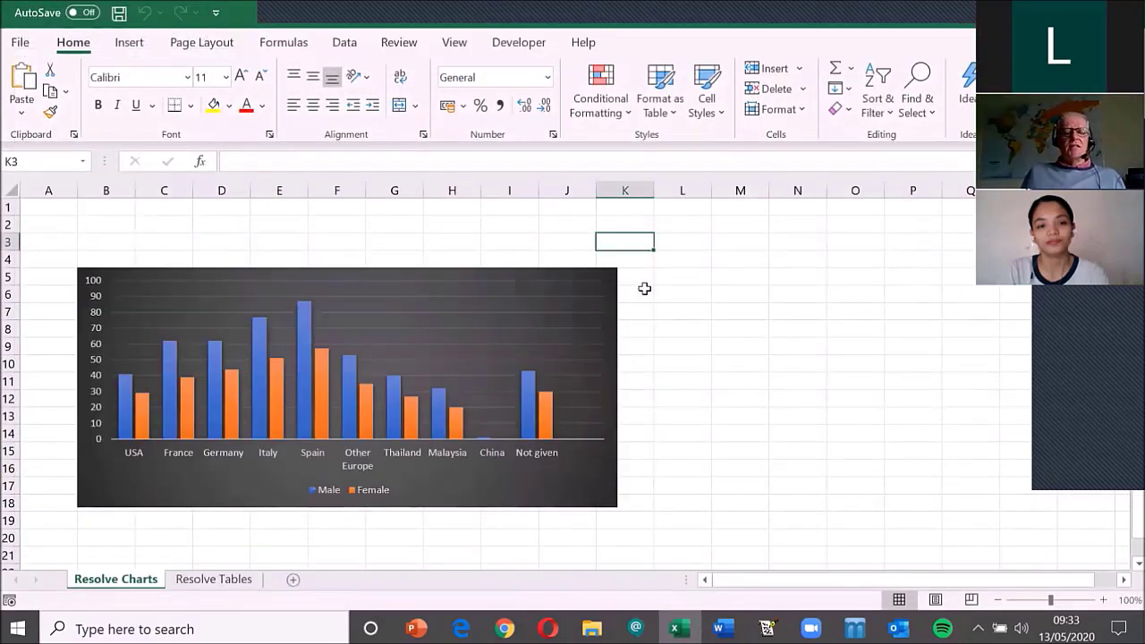
{"action": "key", "text": "alt+Tab"}
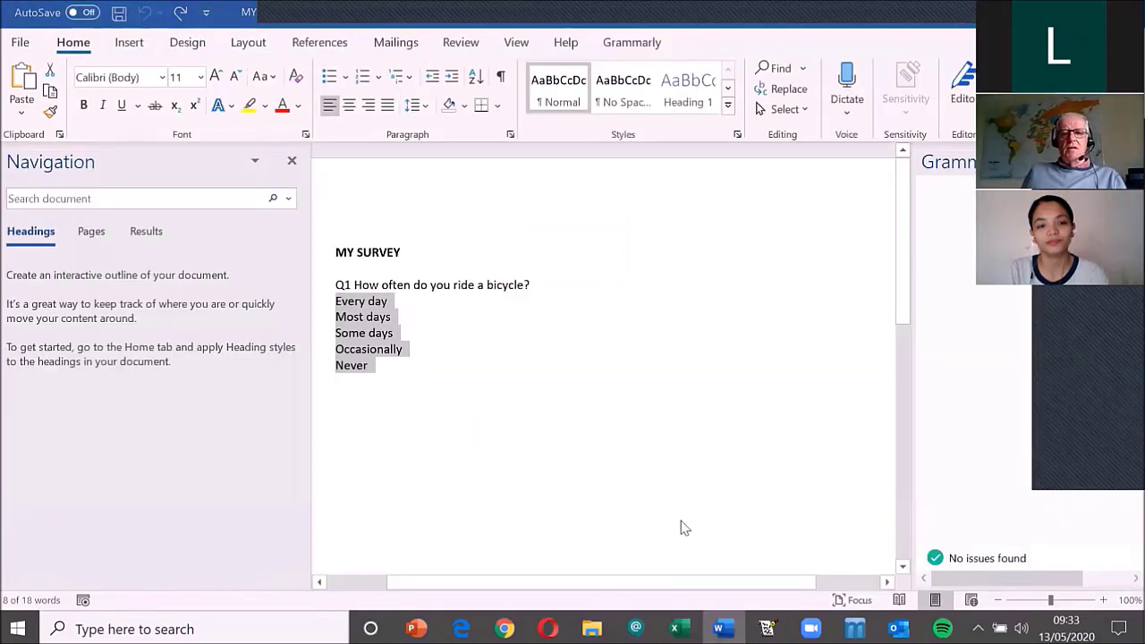
{"action": "key", "text": "alt+Tab"}
{"action": "key", "text": "alt+Tab"}
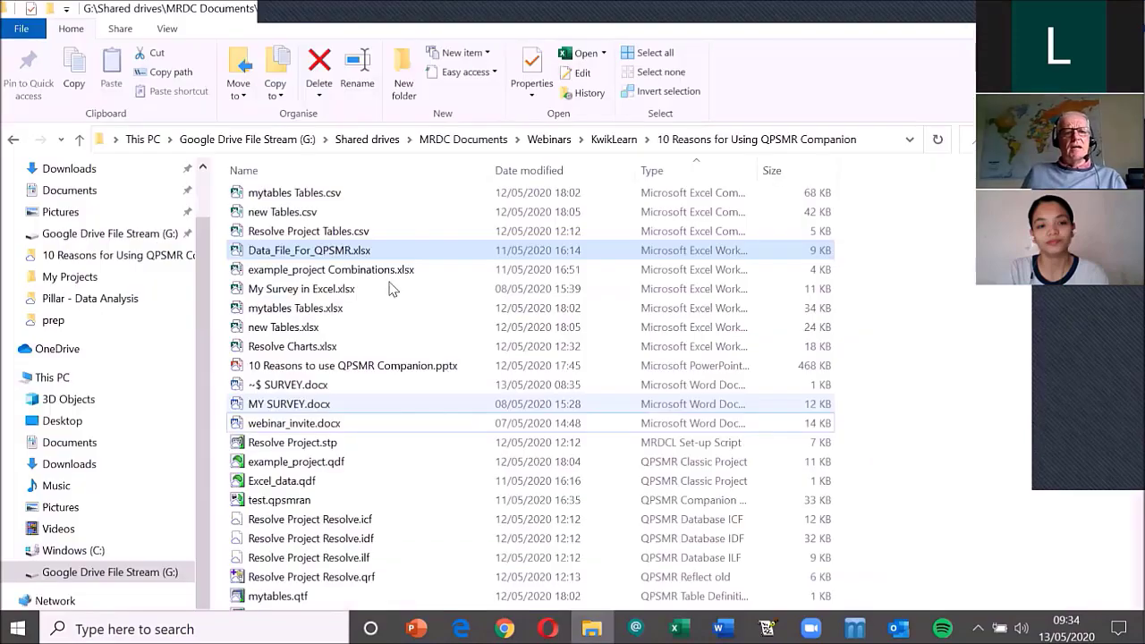
{"action": "double_click", "coordinate": [330, 466]}
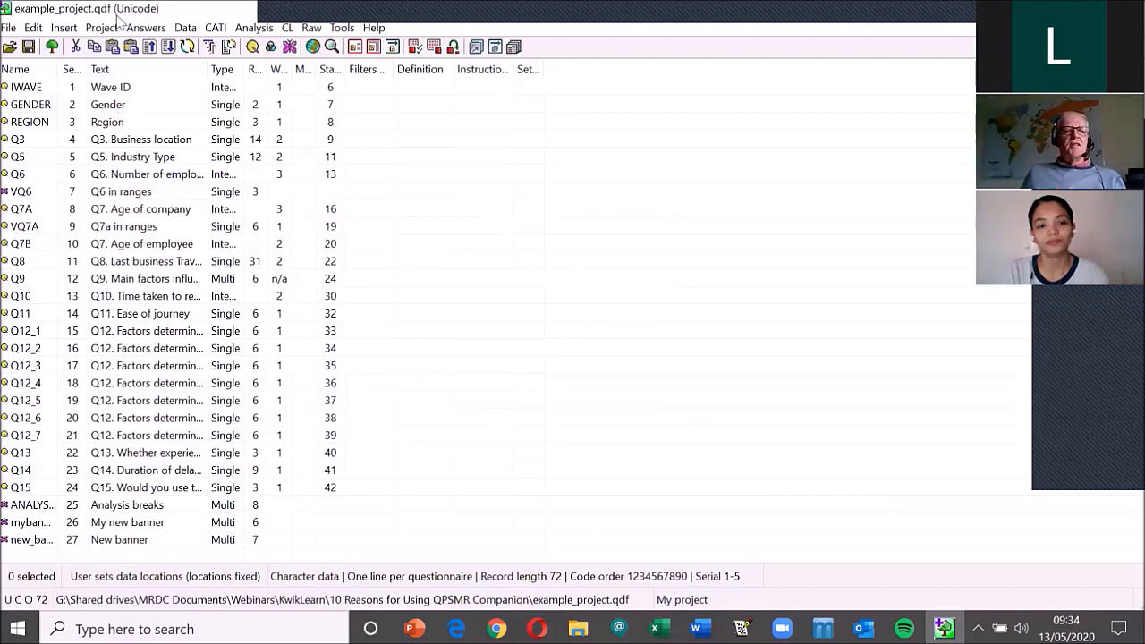
- Start weighting the project's data, opening DATA.ASC as the data file
{"action": "left_click", "coordinate": [186, 28]}
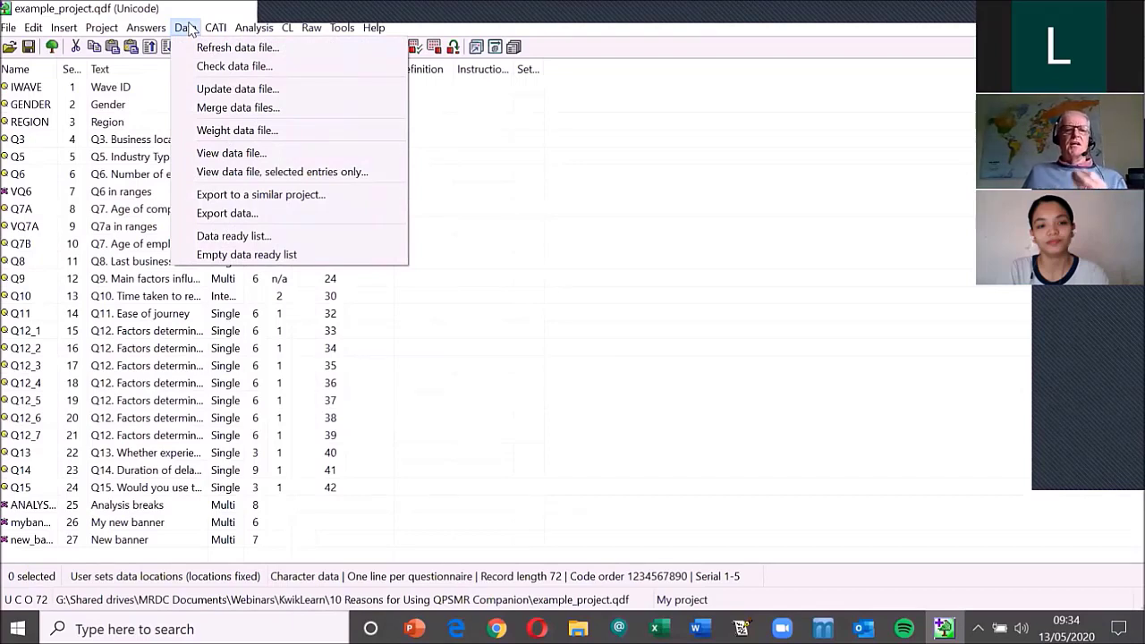
{"action": "left_click", "coordinate": [293, 135]}
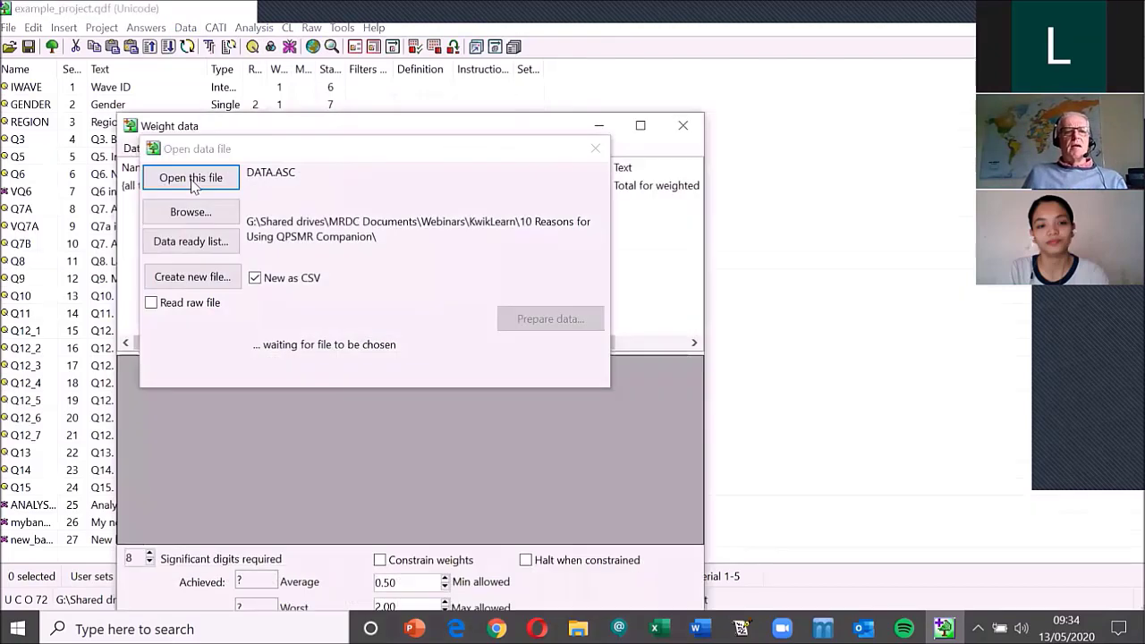
{"action": "left_click", "coordinate": [191, 178]}
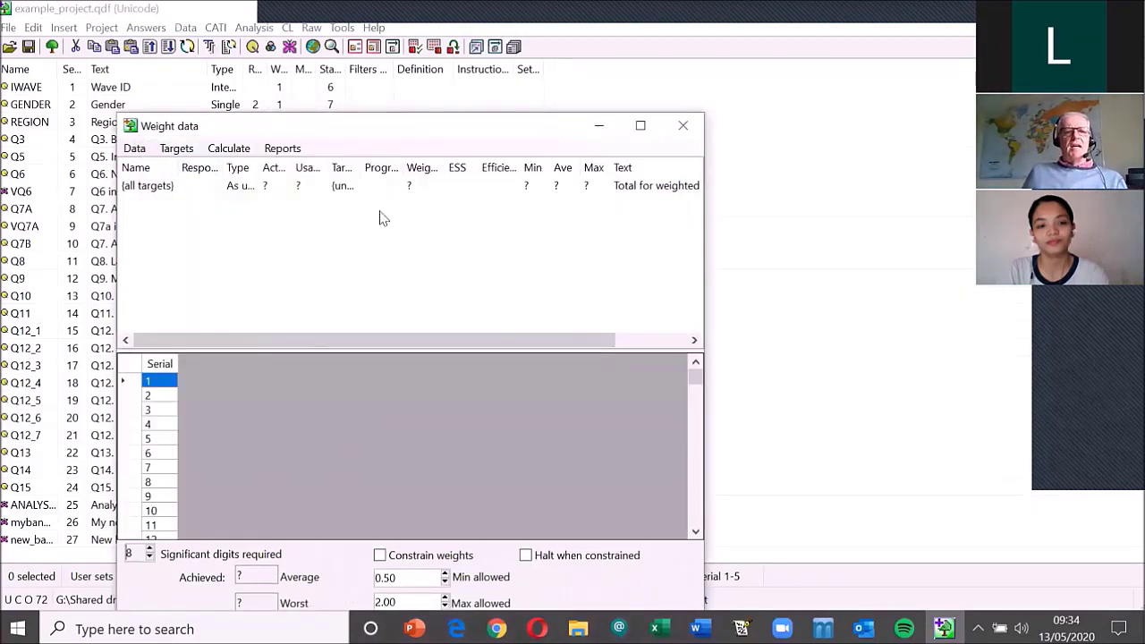
- Start setting the weight targets and add the REGION entry to the target list
{"action": "left_click", "coordinate": [178, 150]}
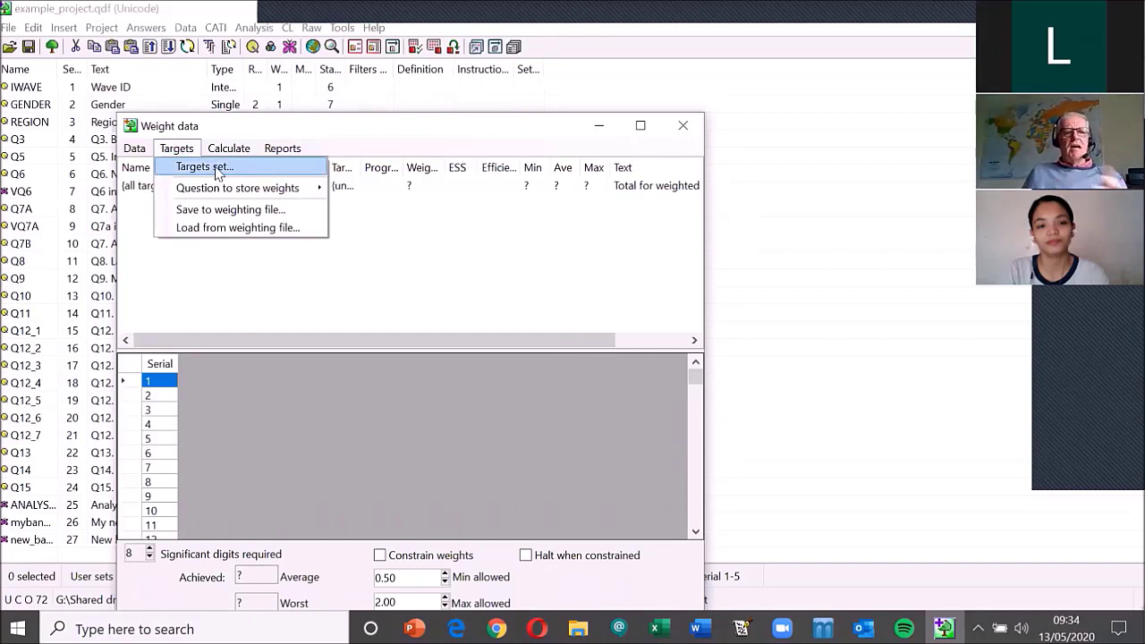
{"action": "left_click", "coordinate": [226, 133]}
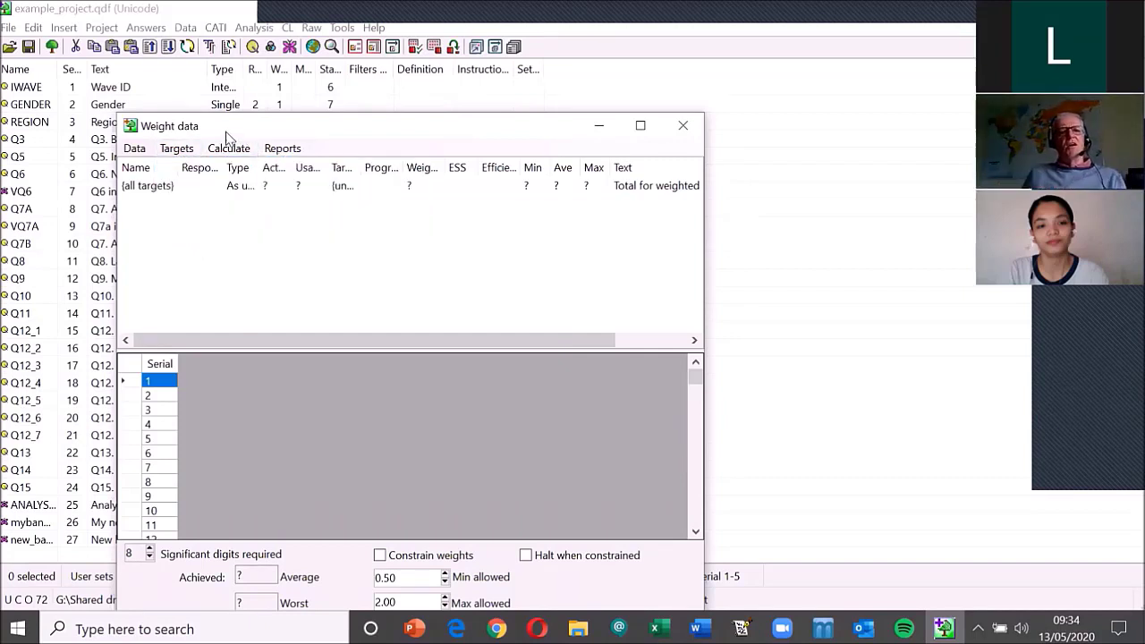
{"action": "left_click", "coordinate": [229, 148]}
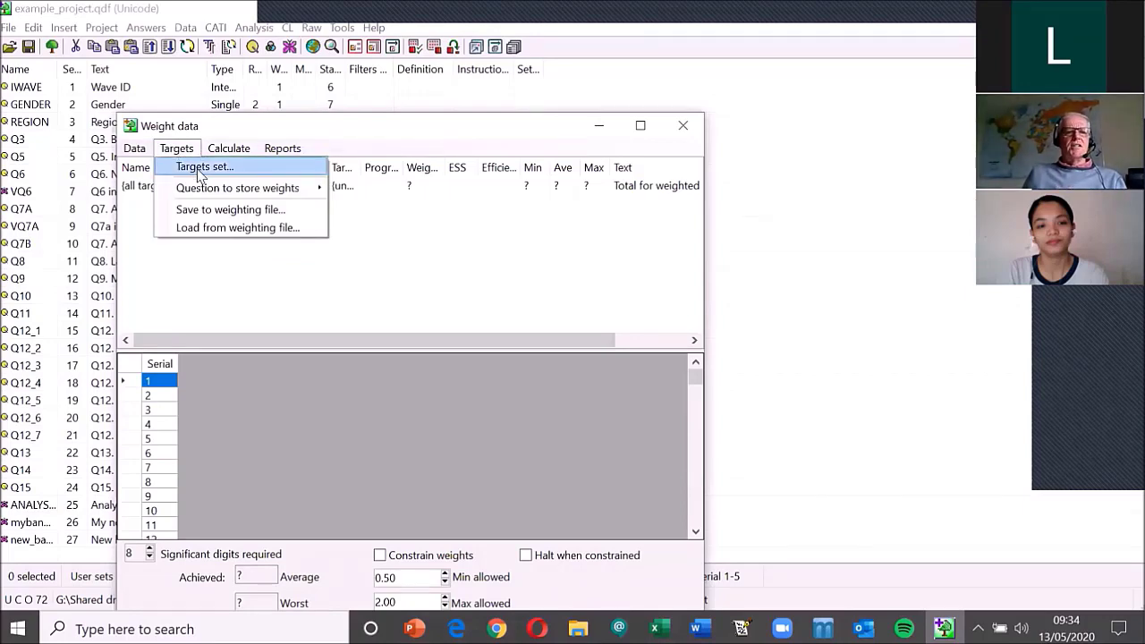
{"action": "left_click", "coordinate": [198, 170]}
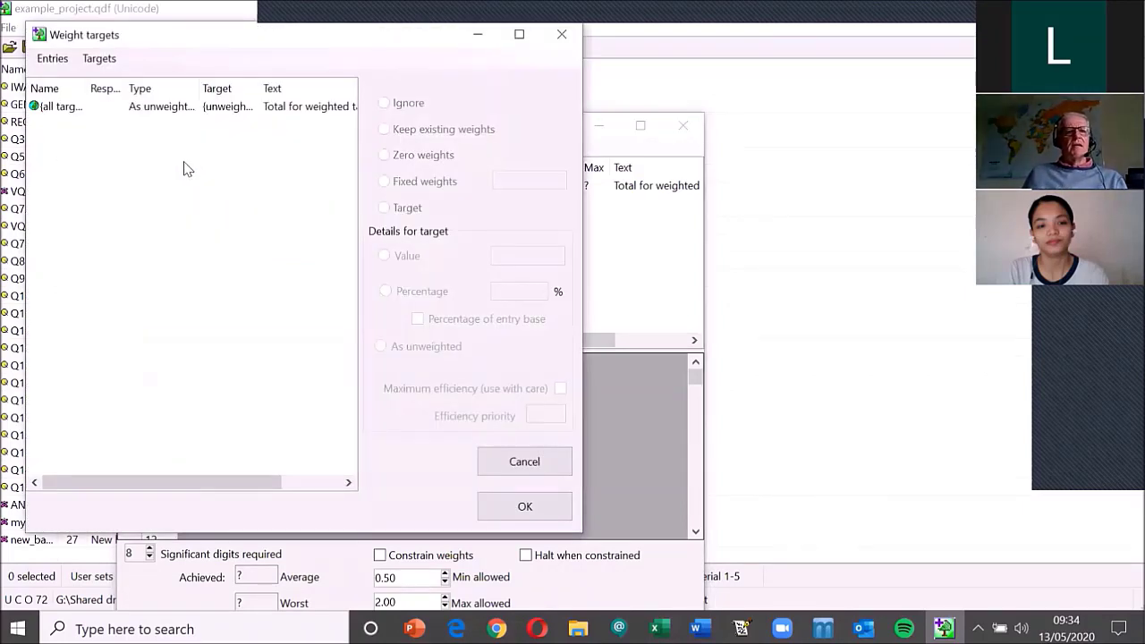
{"action": "left_click", "coordinate": [51, 58]}
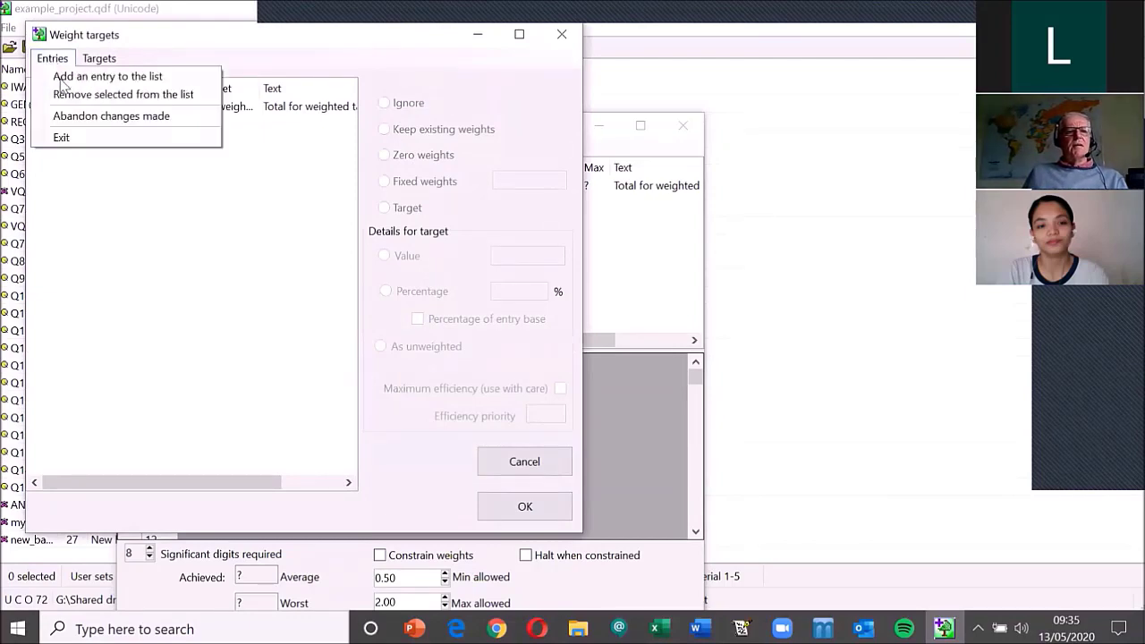
{"action": "left_click", "coordinate": [81, 75]}
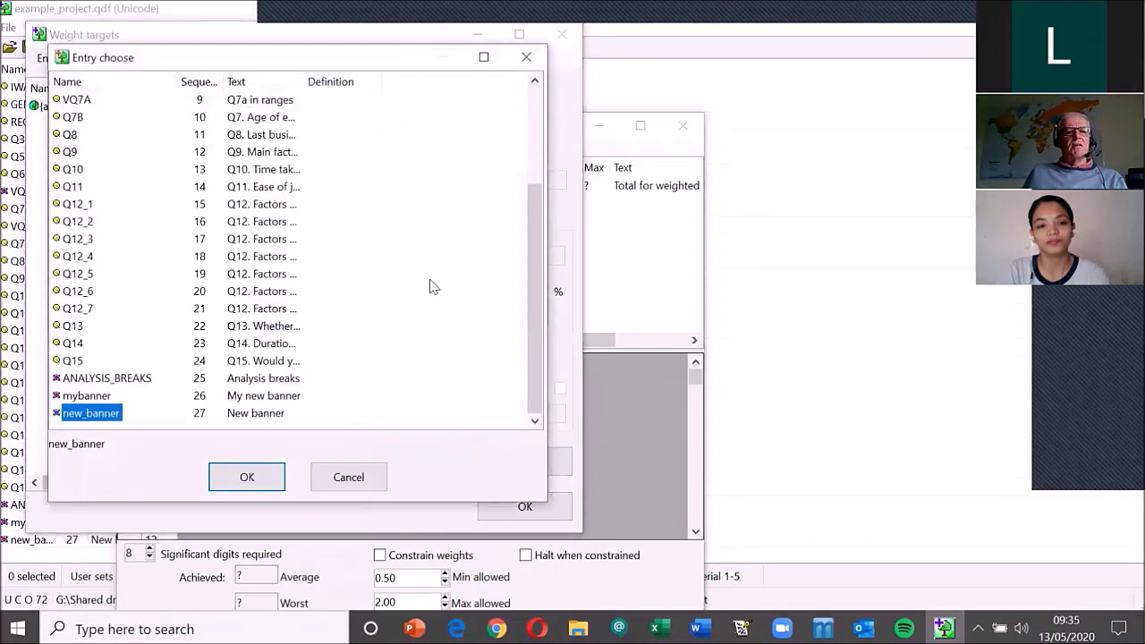
{"action": "scroll", "coordinate": [533, 314], "scroll_direction": "up", "scroll_amount": 3}
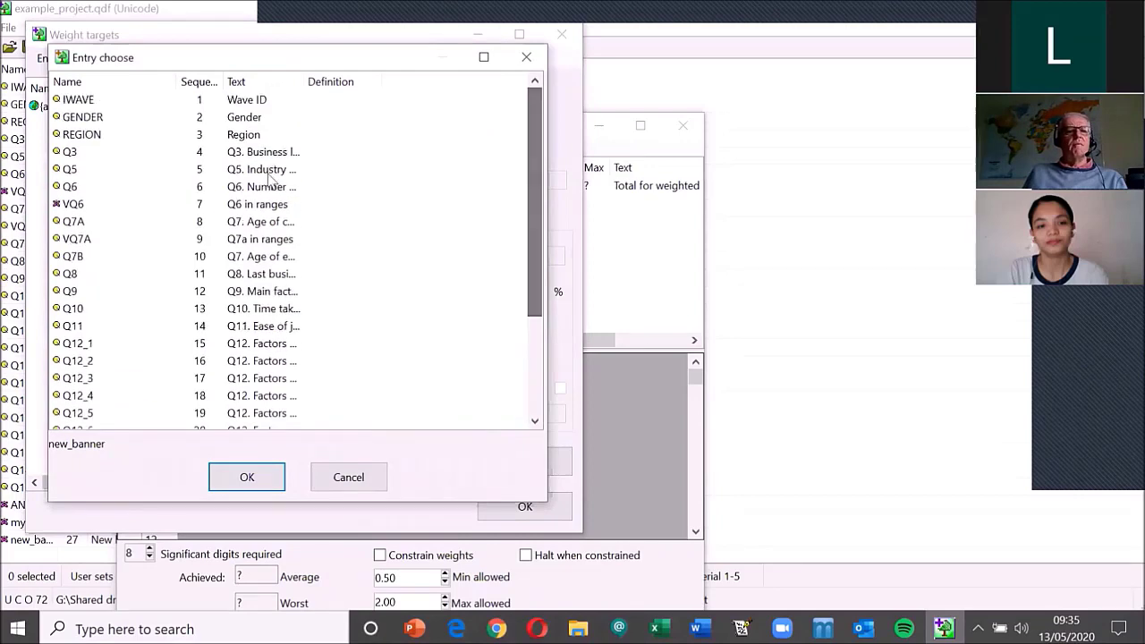
{"action": "left_click", "coordinate": [81, 139]}
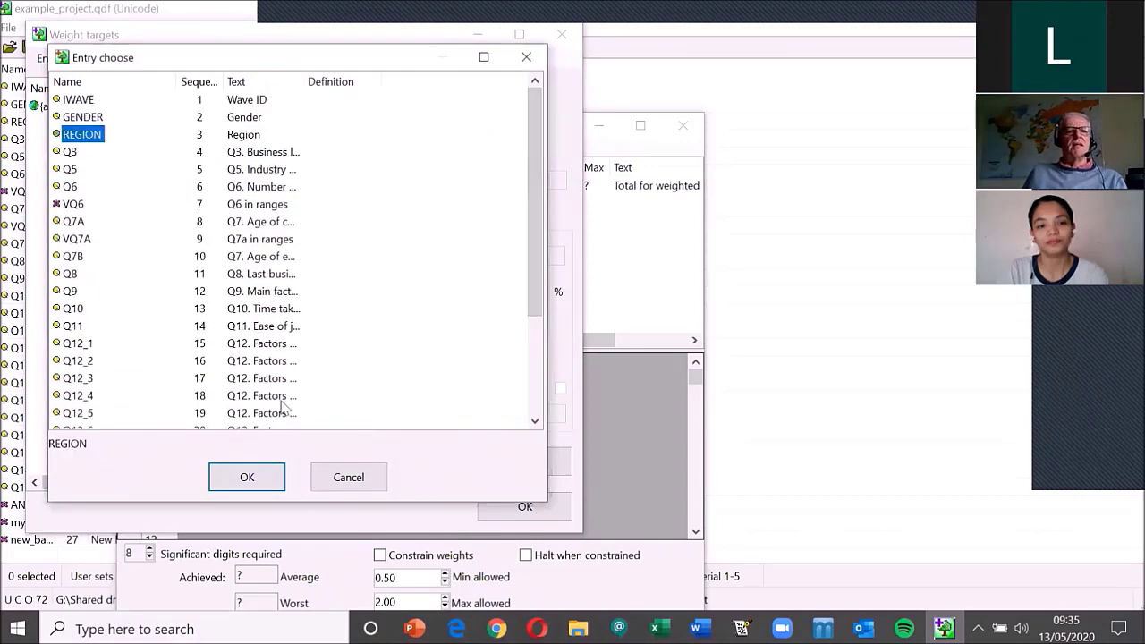
{"action": "left_click", "coordinate": [246, 479]}
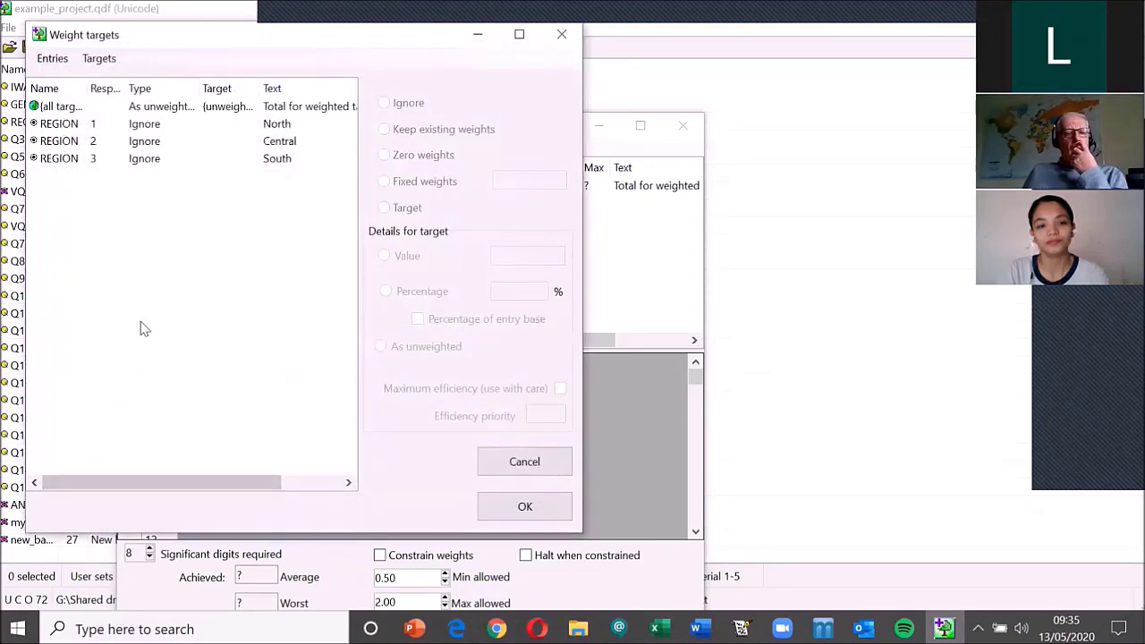
- Give the North region a percentage target of 50% and accept the weight targets
{"action": "left_click", "coordinate": [61, 125]}
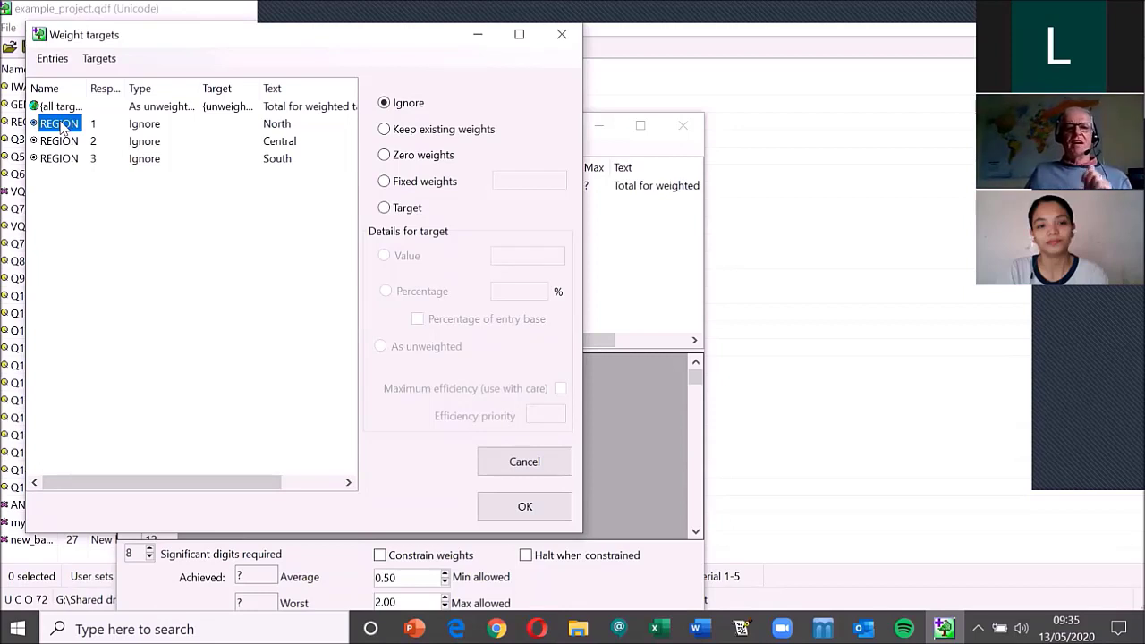
{"action": "left_click", "coordinate": [385, 208]}
{"action": "left_click", "coordinate": [384, 291]}
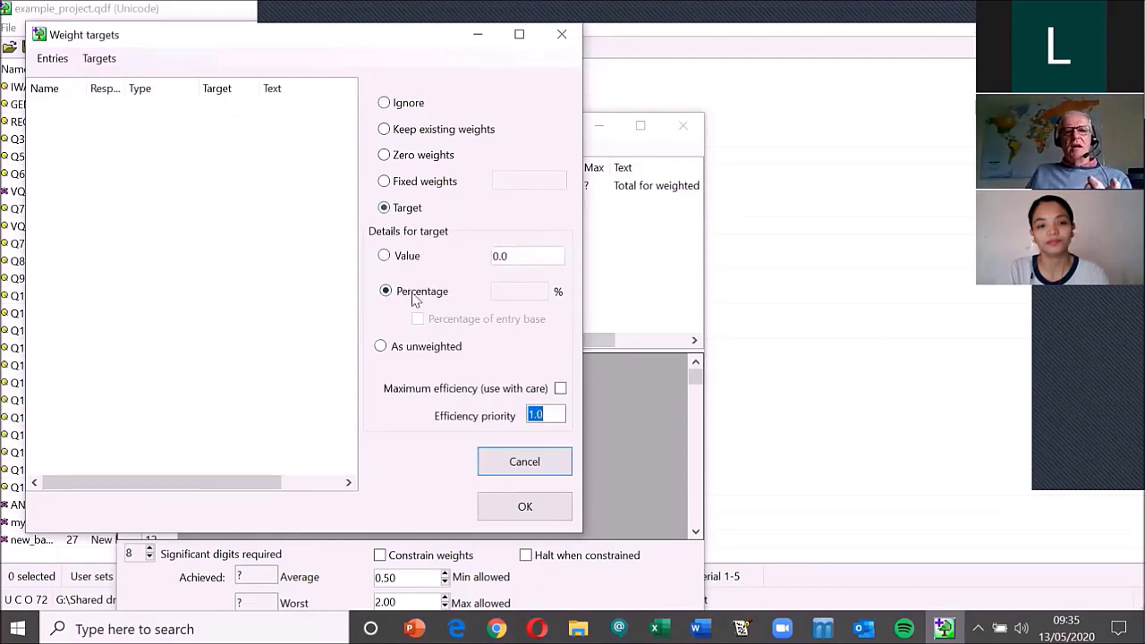
{"action": "left_click_drag", "start_coordinate": [490, 293], "coordinate": [513, 294]}
{"action": "type", "text": "50"}
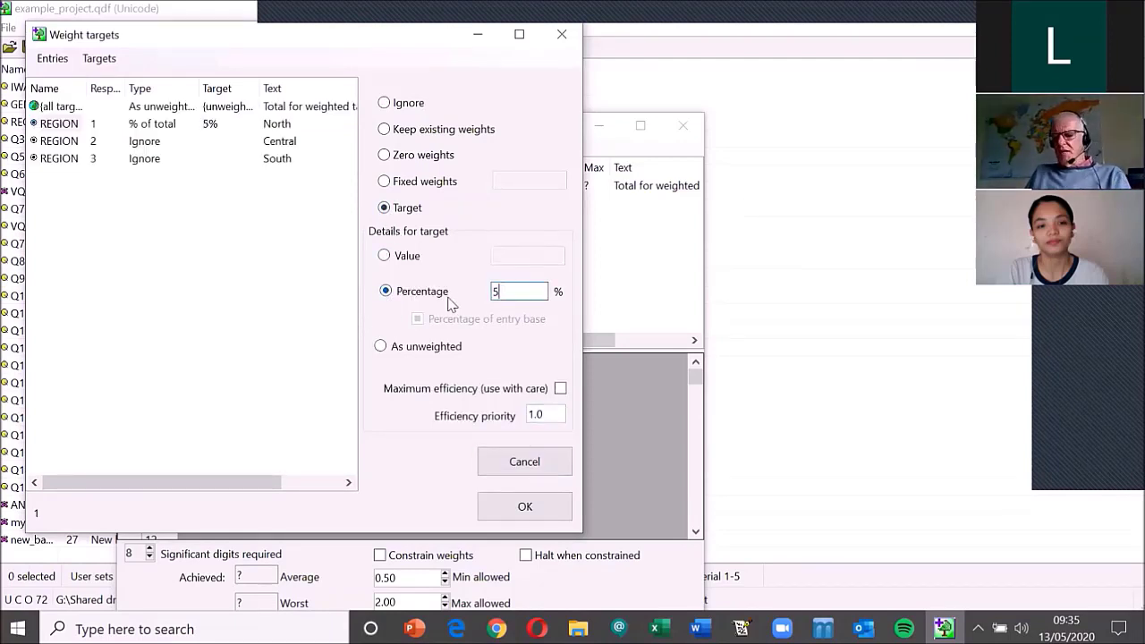
{"action": "left_click", "coordinate": [525, 506]}
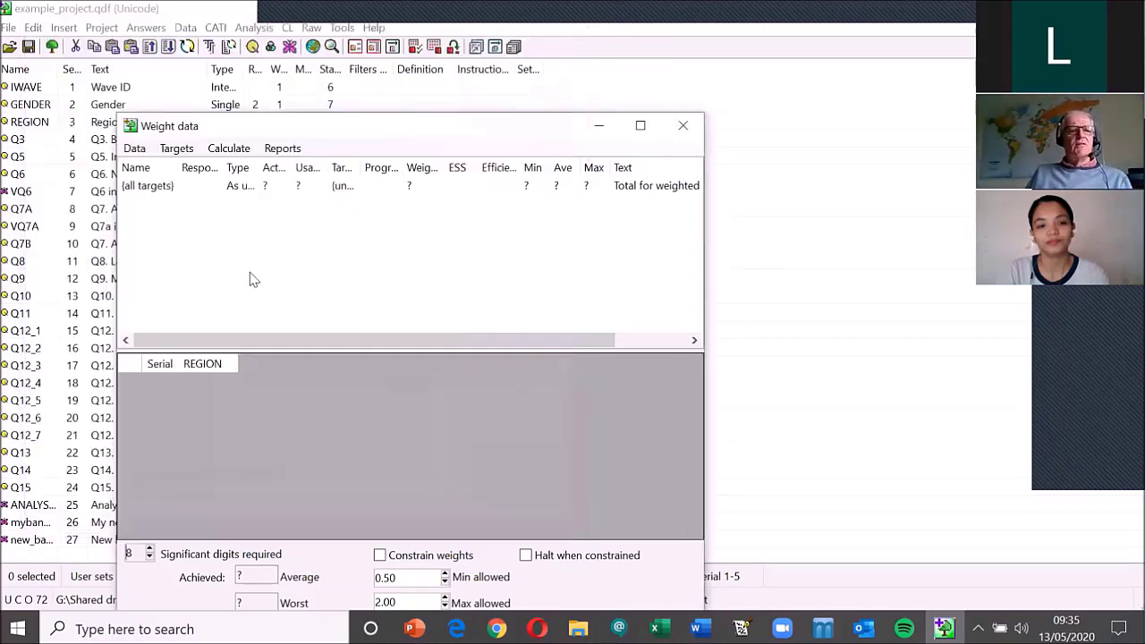
- Reopen the weight targets and give the Central region a percentage target of 30%
{"action": "left_click", "coordinate": [145, 222]}
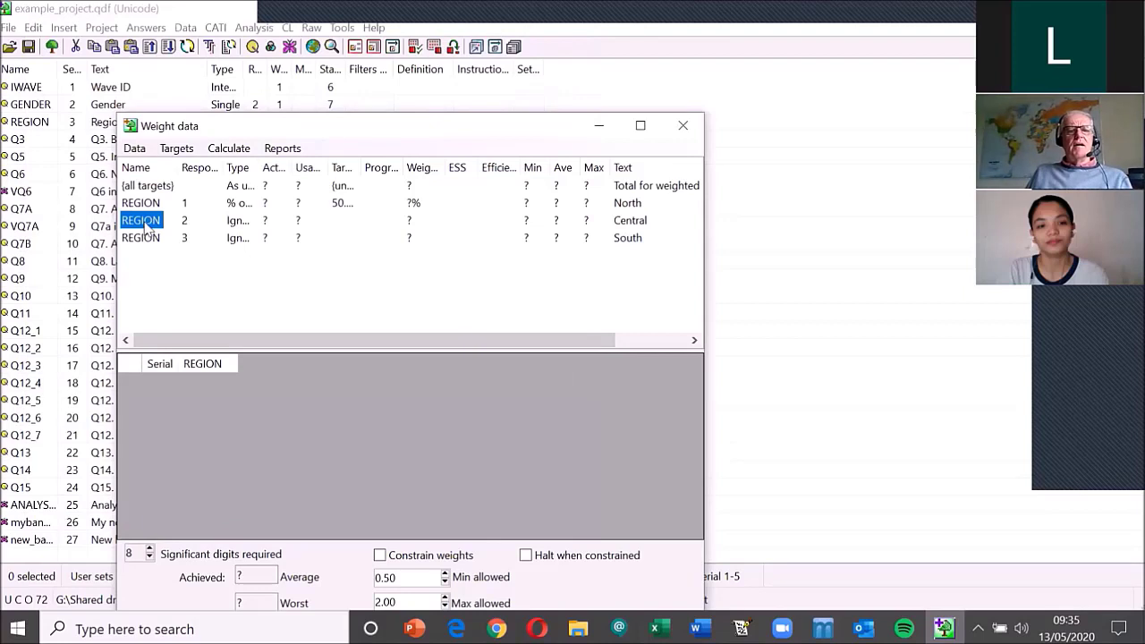
{"action": "left_click", "coordinate": [176, 149]}
{"action": "left_click", "coordinate": [189, 168]}
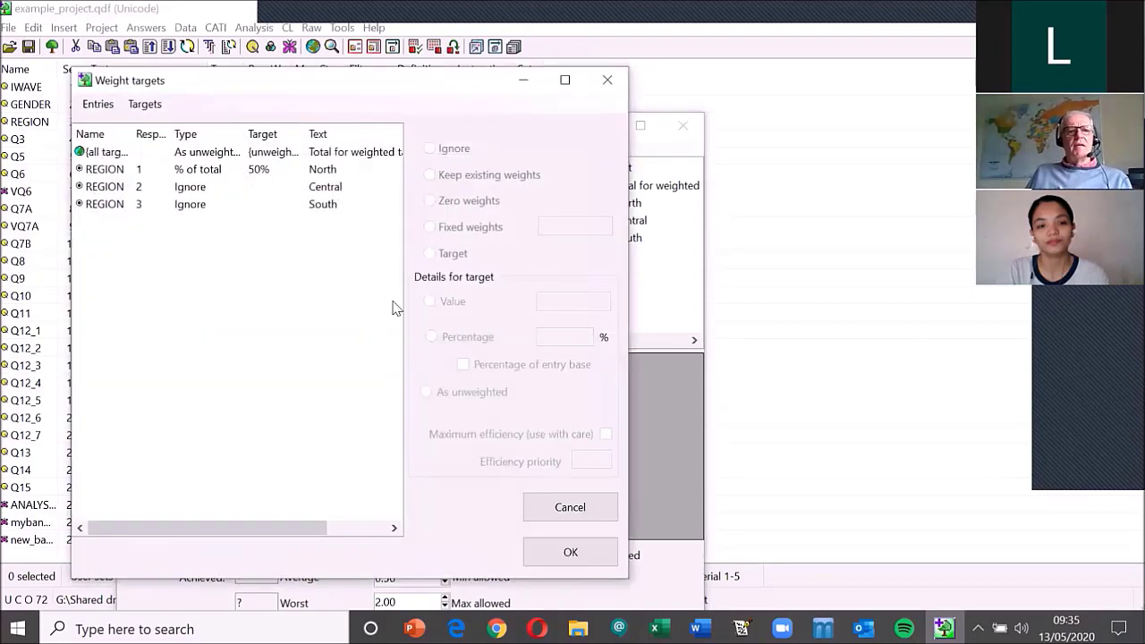
{"action": "left_click", "coordinate": [112, 187]}
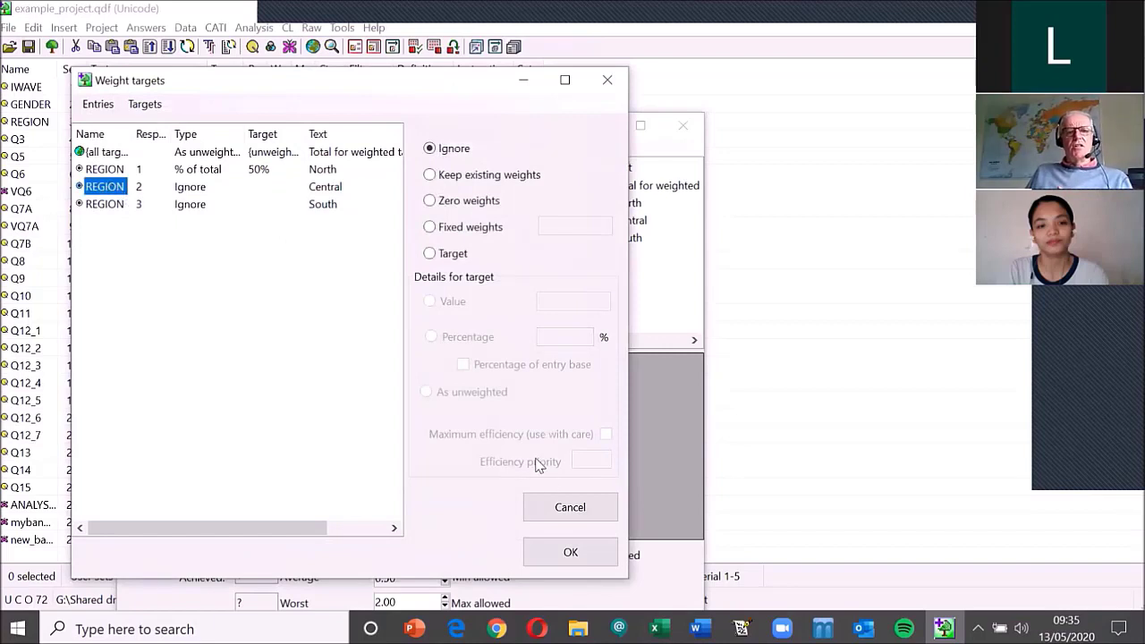
{"action": "left_click", "coordinate": [431, 254]}
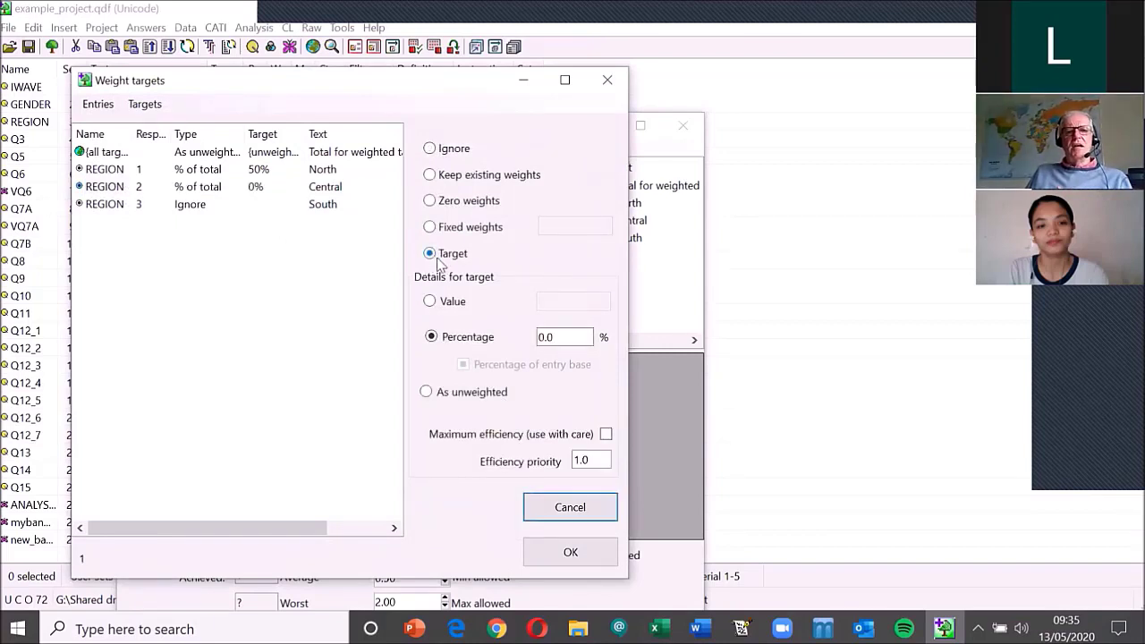
{"action": "left_click", "coordinate": [438, 336]}
{"action": "type", "text": "30"}
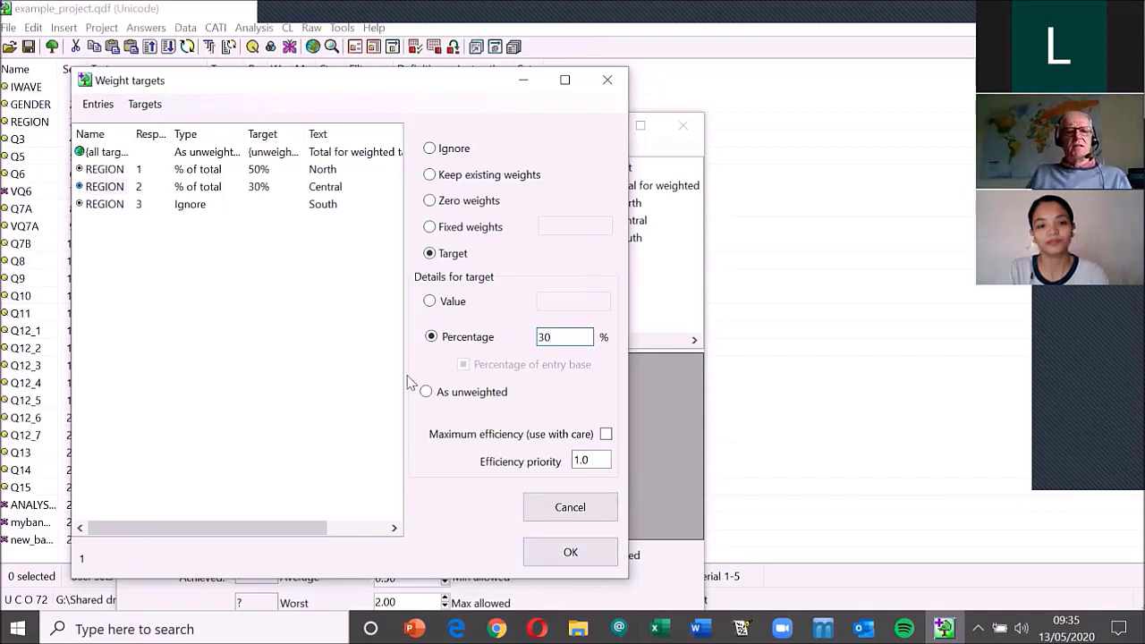
- Give the South region a percentage target of 20% and accept the weight targets
{"action": "left_click", "coordinate": [103, 206]}
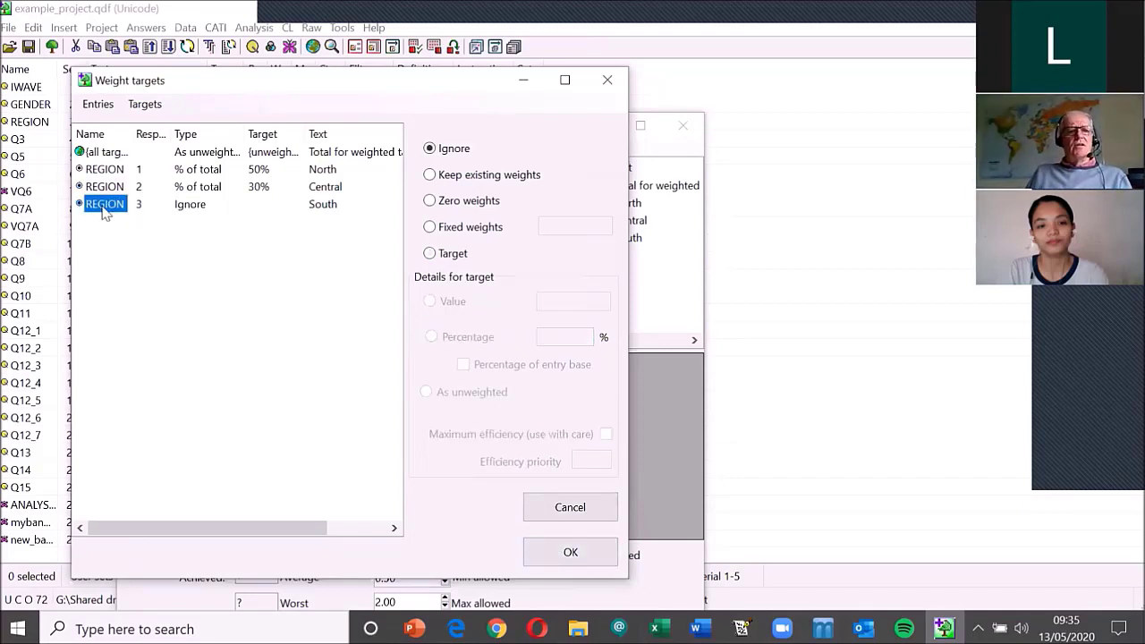
{"action": "left_click", "coordinate": [430, 254]}
{"action": "type", "text": "20"}
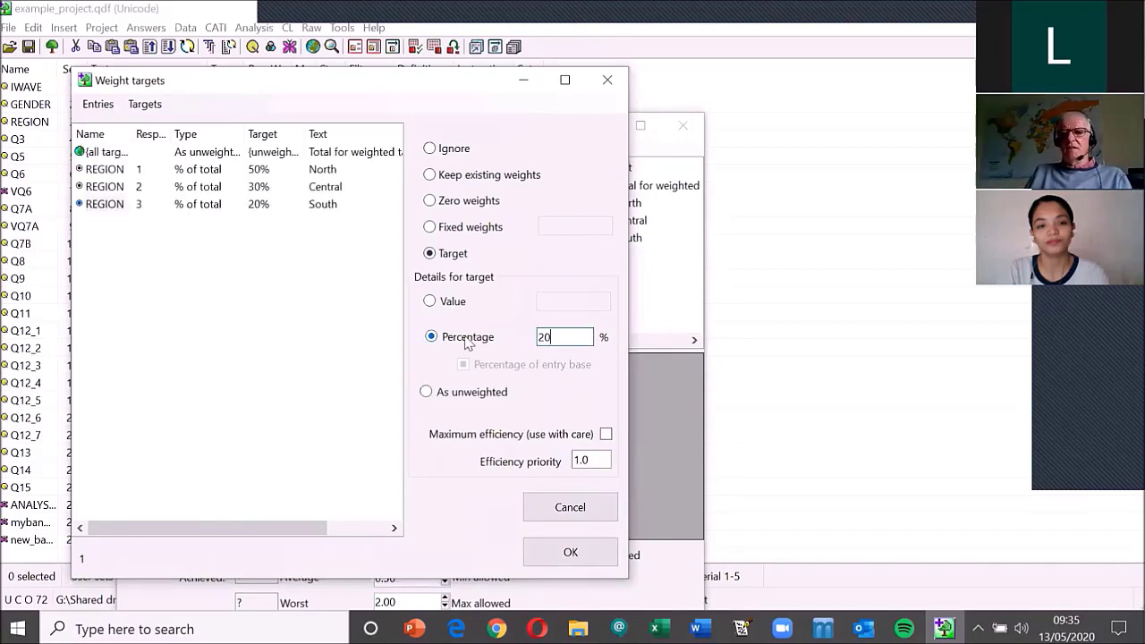
{"action": "left_click", "coordinate": [561, 547]}
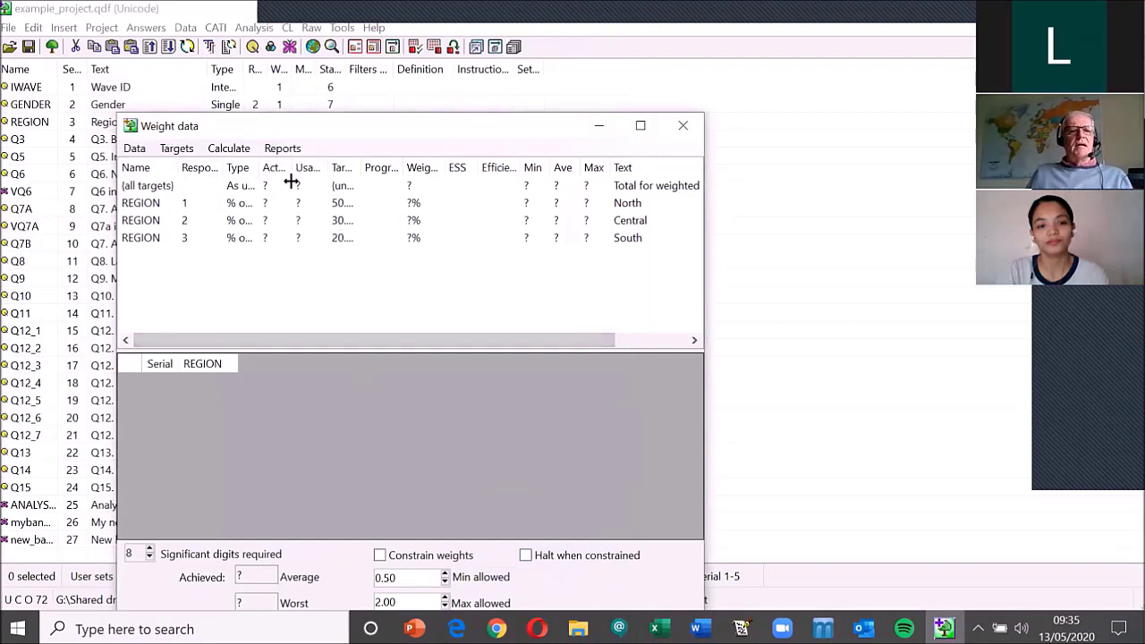
- Create a new question to store the weights, keeping its default name Weight and floating point type
{"action": "left_click", "coordinate": [176, 149]}
{"action": "mouse_move", "coordinate": [247, 192]}
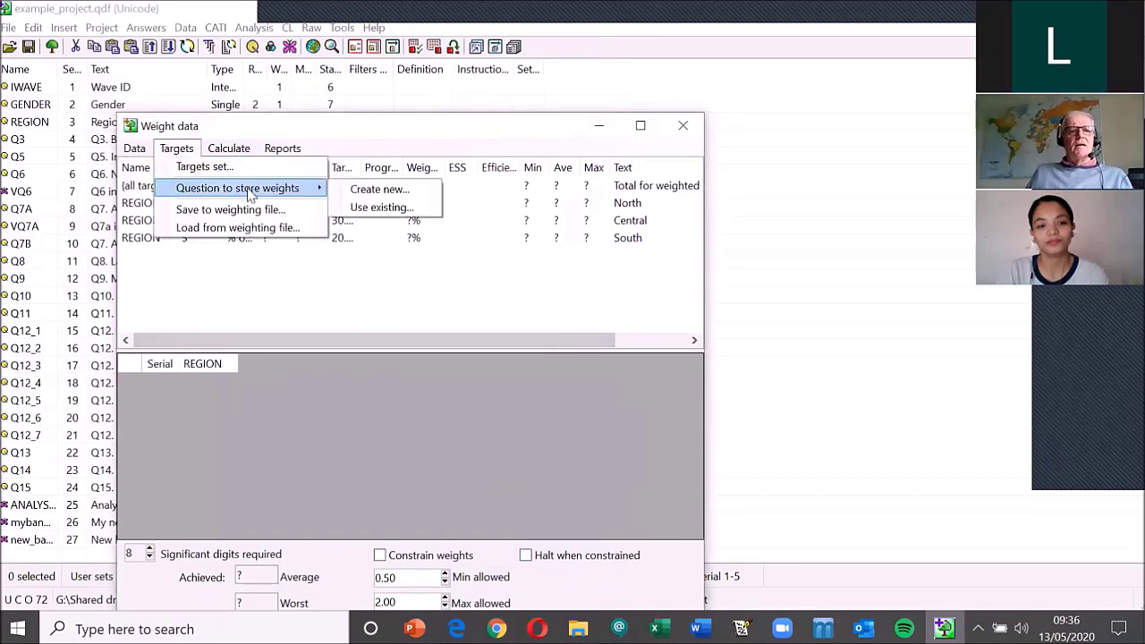
{"action": "left_click", "coordinate": [379, 188]}
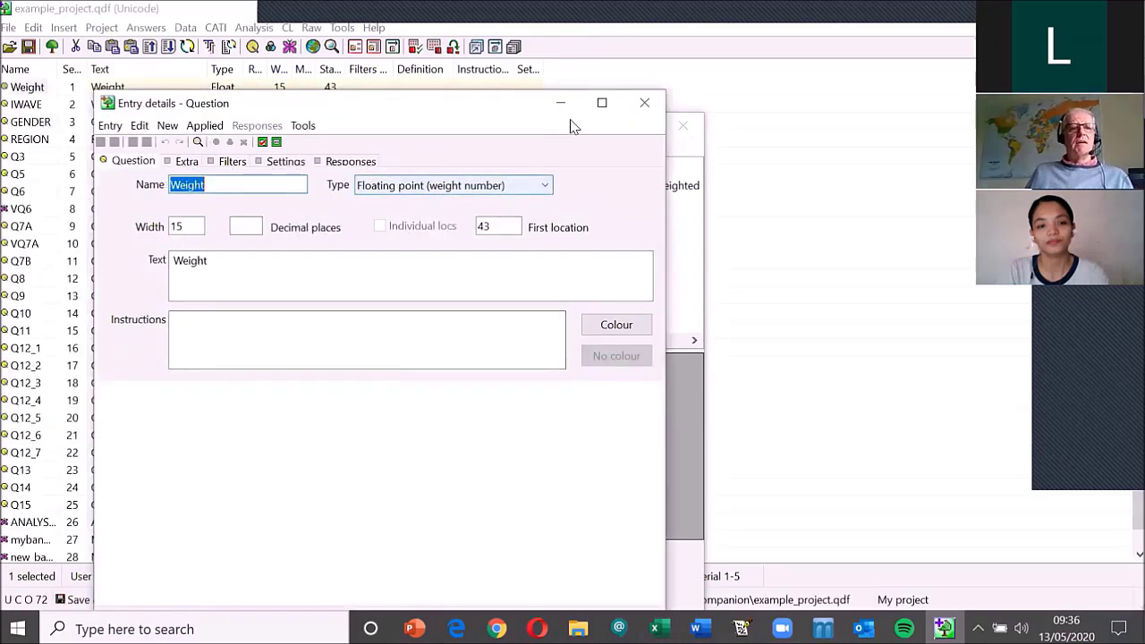
{"action": "left_click", "coordinate": [642, 105]}
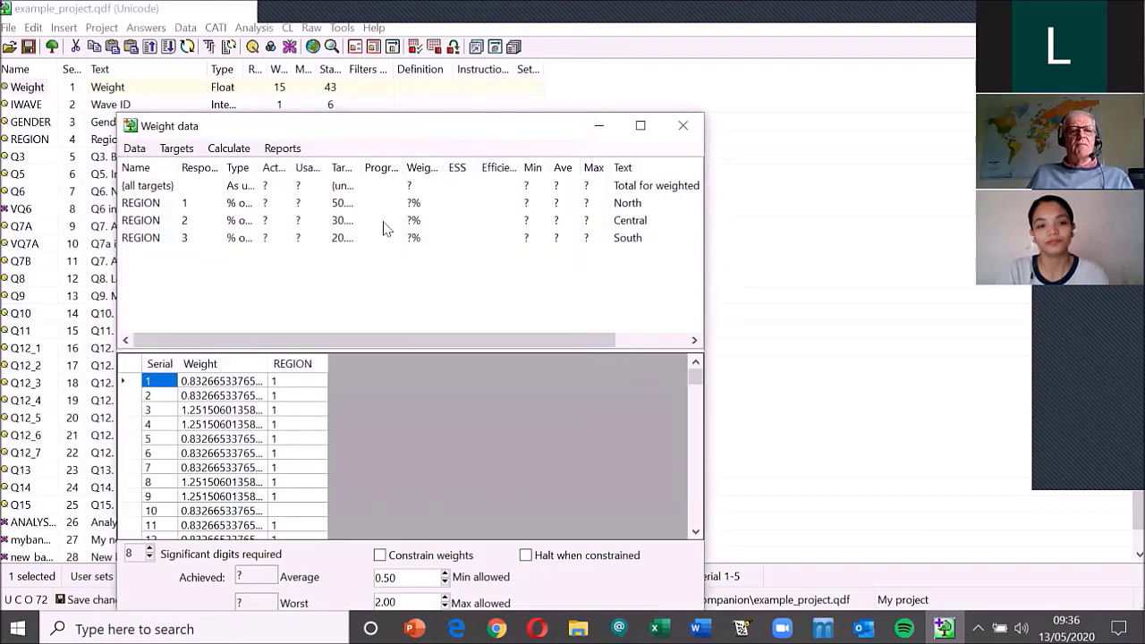
- Save the weight targets to Weighting.xml in the project folder, overwriting the existing file
{"action": "left_click", "coordinate": [177, 148]}
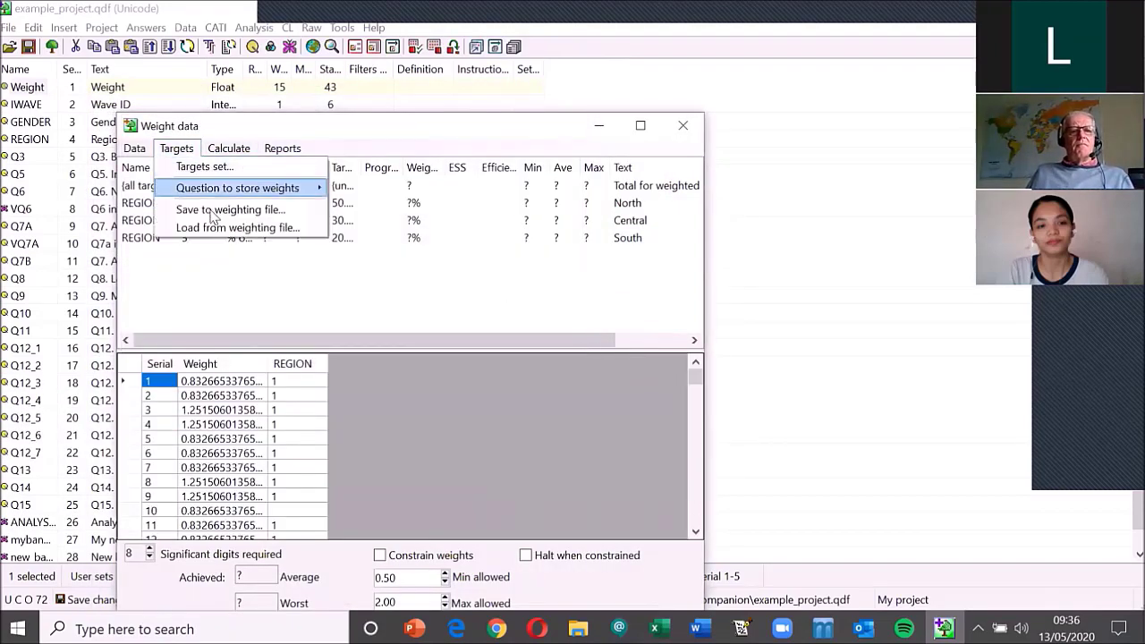
{"action": "left_click", "coordinate": [215, 213]}
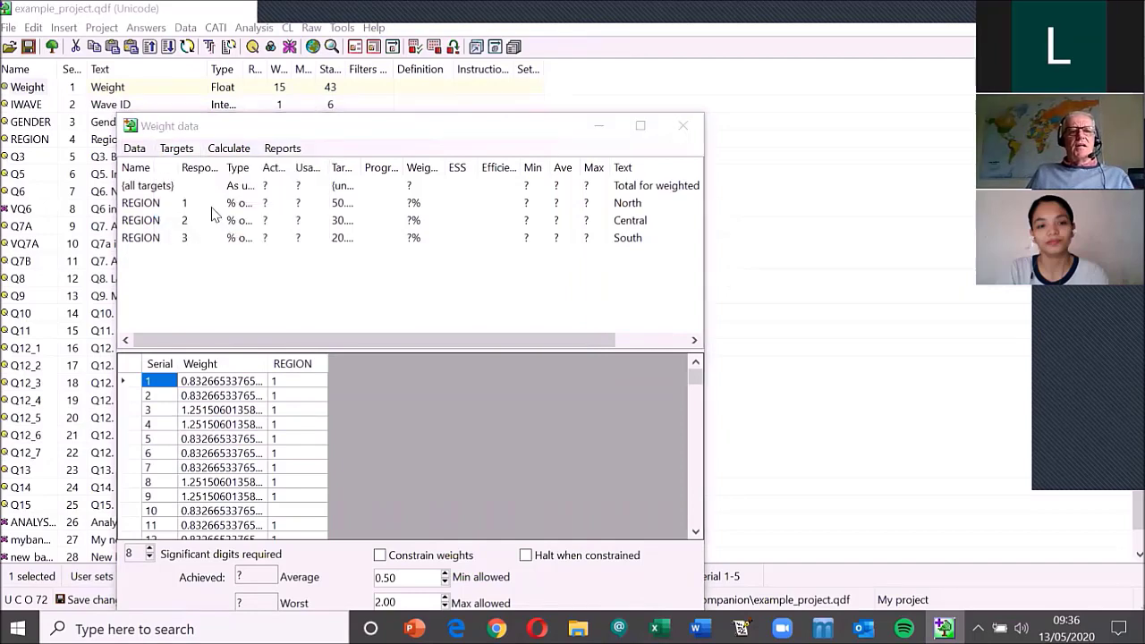
{"action": "left_click", "coordinate": [547, 521]}
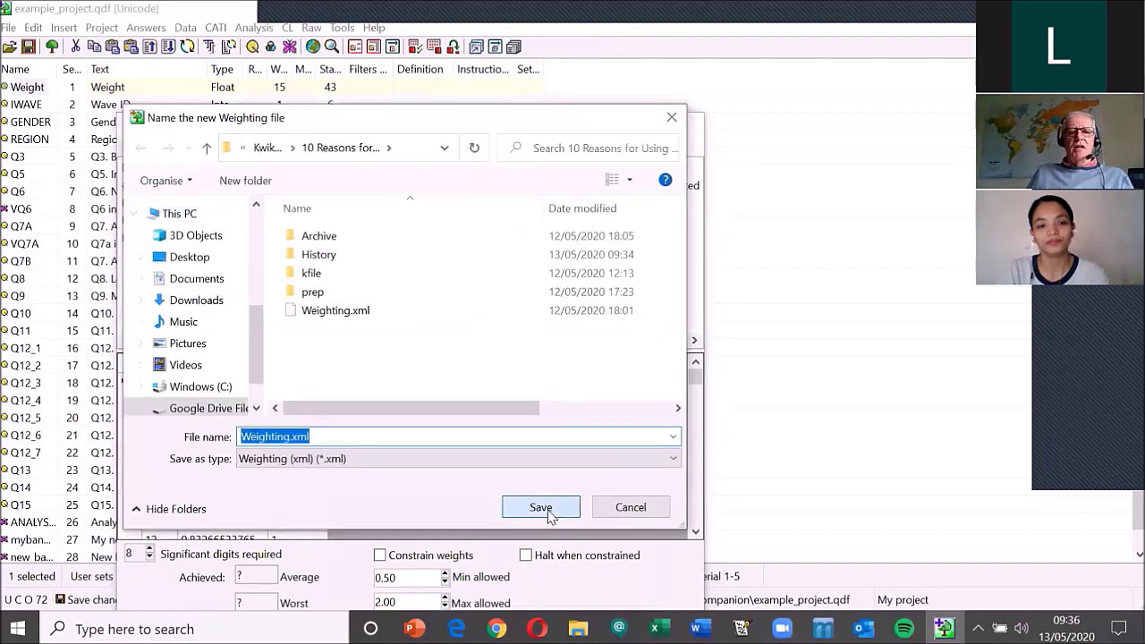
{"action": "left_click", "coordinate": [612, 318]}
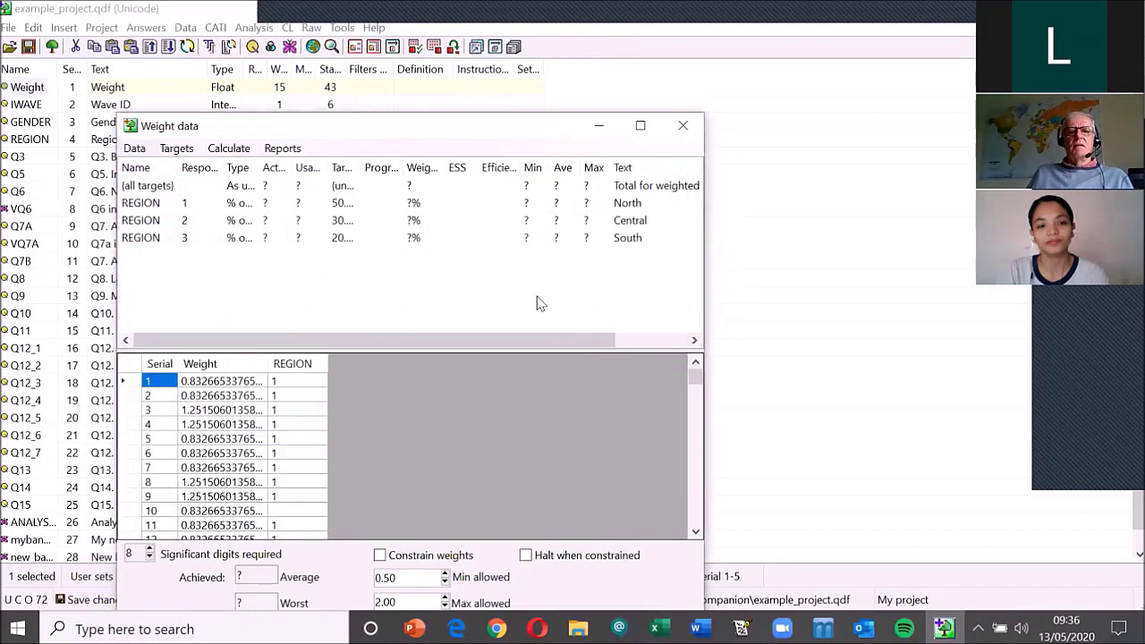
- Prepare and check the project data for weighting against the REGION targets
{"action": "left_click", "coordinate": [184, 150]}
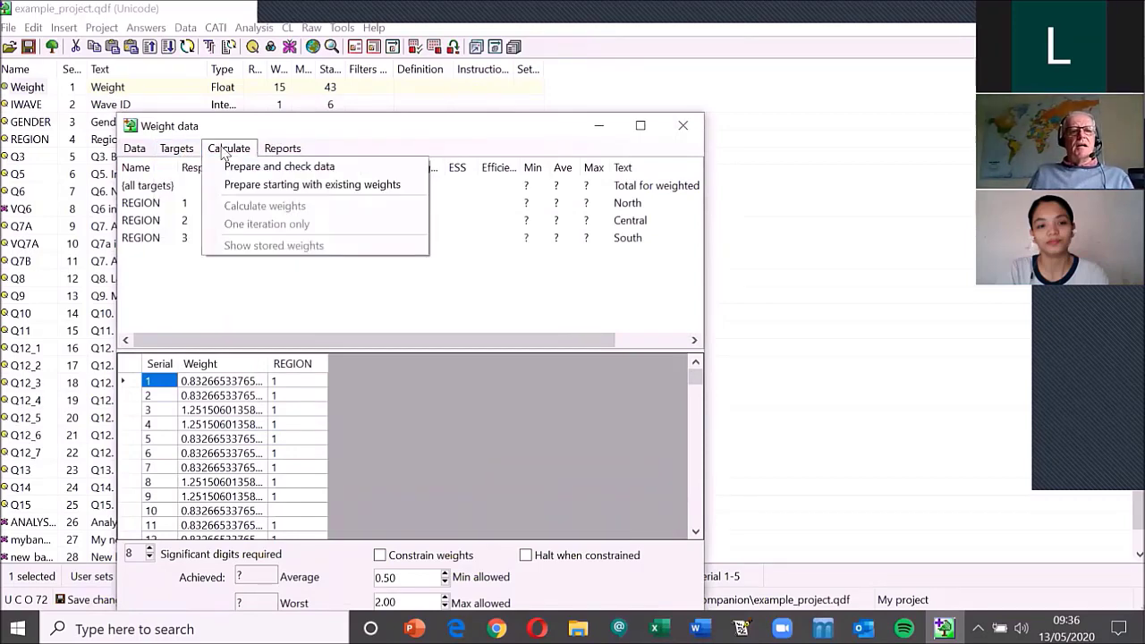
{"action": "left_click", "coordinate": [239, 169]}
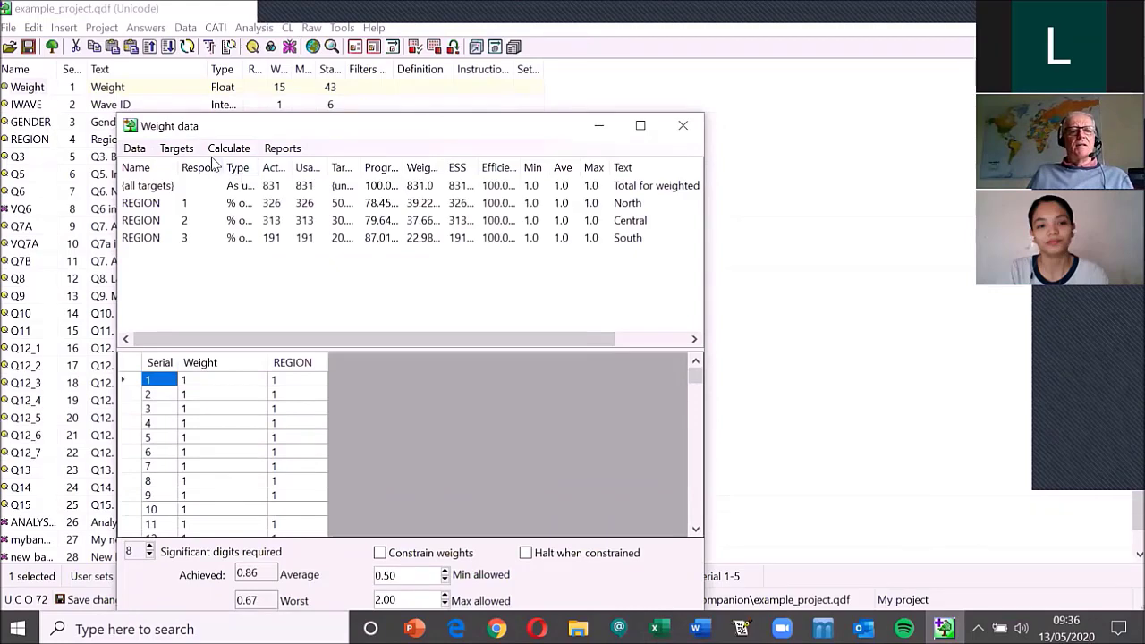
{"action": "left_click", "coordinate": [224, 151]}
{"action": "left_click", "coordinate": [264, 186]}
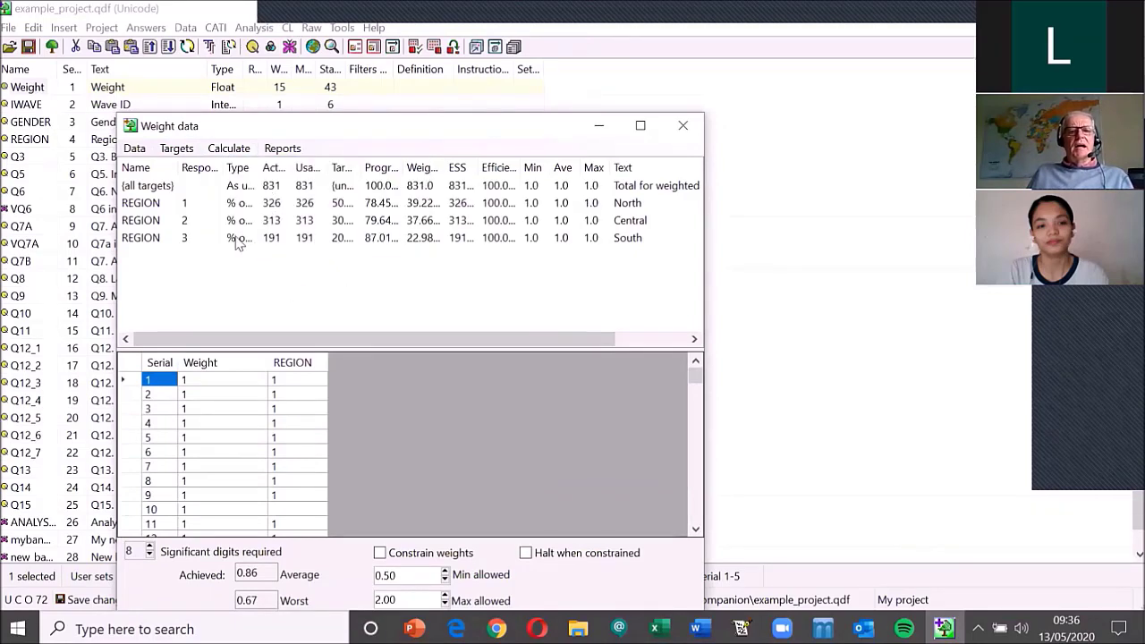
{"action": "left_click", "coordinate": [227, 148]}
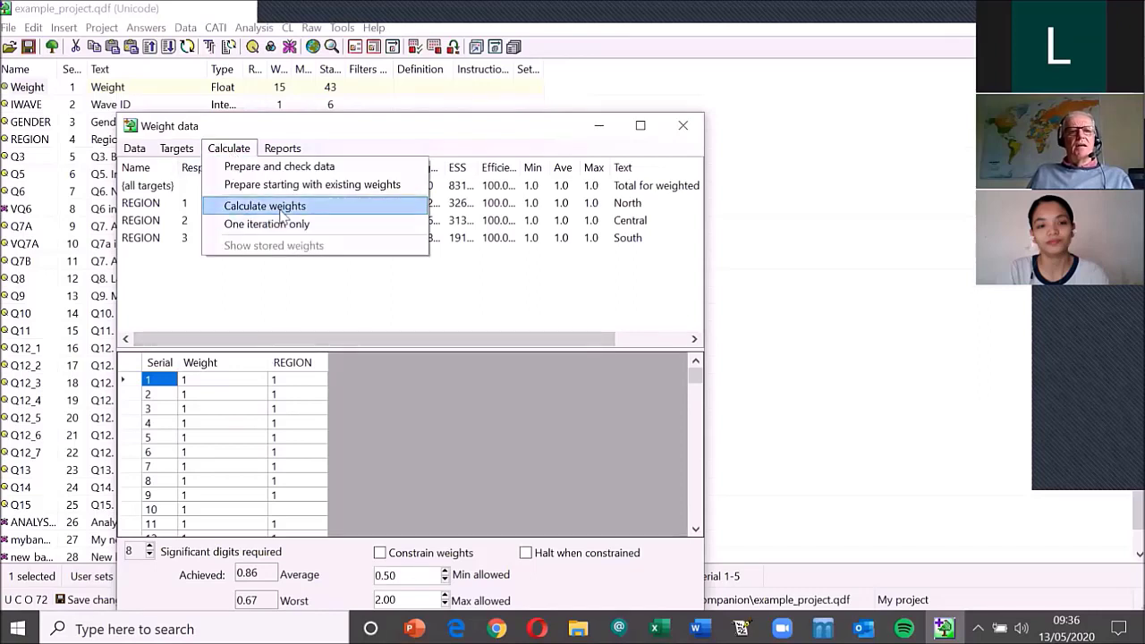
{"action": "left_click", "coordinate": [295, 185]}
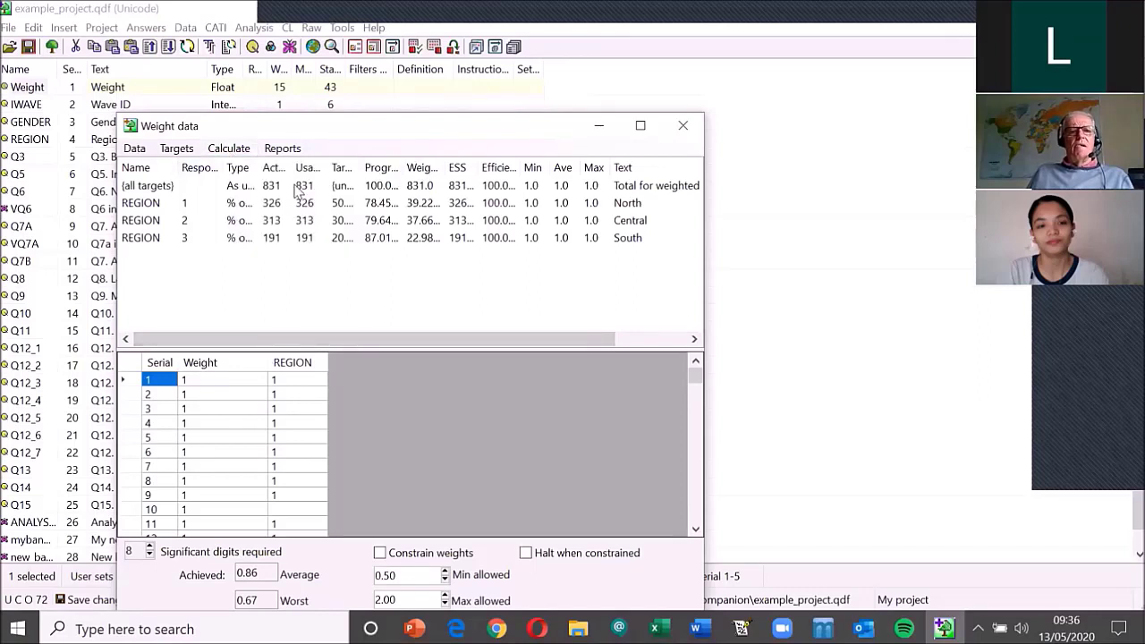
- Calculate the weights for the REGION targets and stop the running iterations
{"action": "left_click", "coordinate": [237, 153]}
{"action": "left_click", "coordinate": [274, 211]}
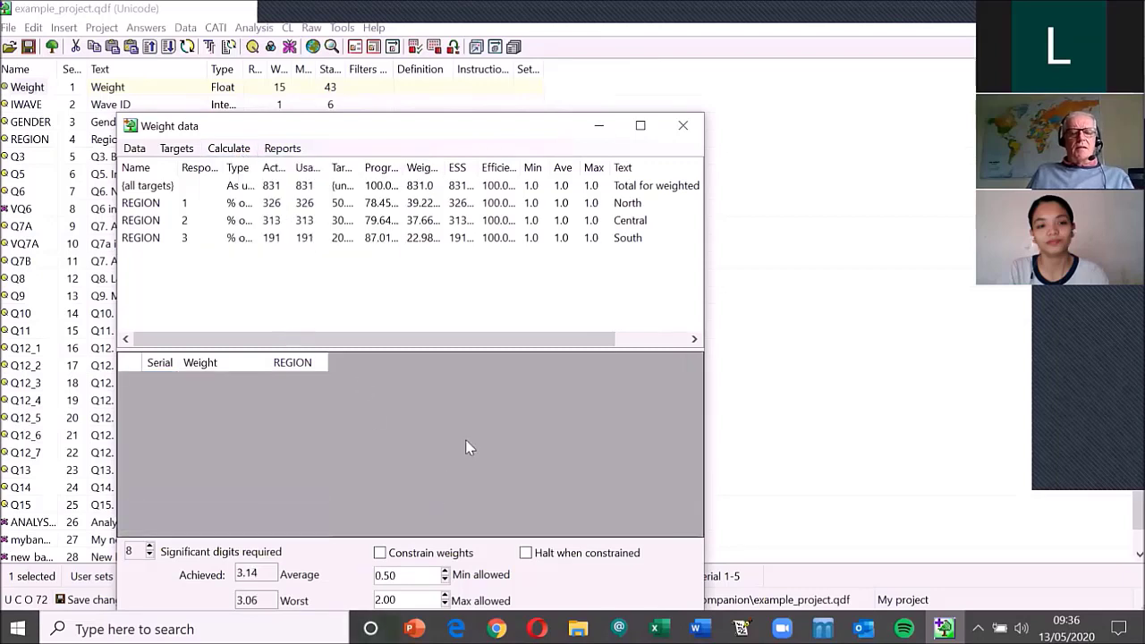
{"action": "left_click_drag", "start_coordinate": [504, 128], "coordinate": [495, 63]}
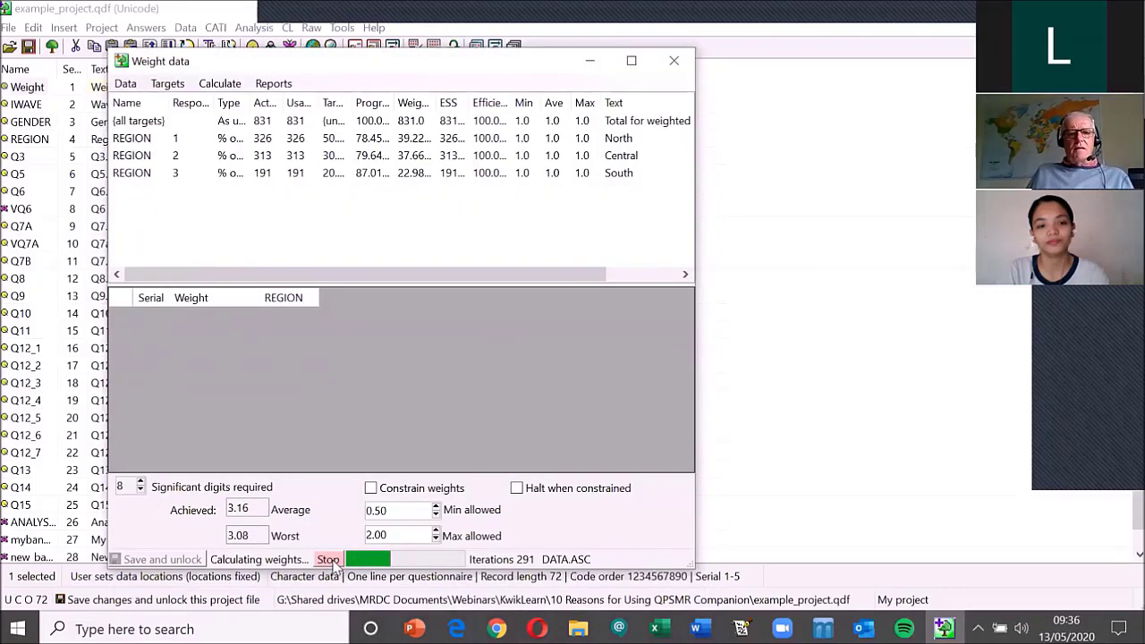
{"action": "left_click", "coordinate": [331, 560]}
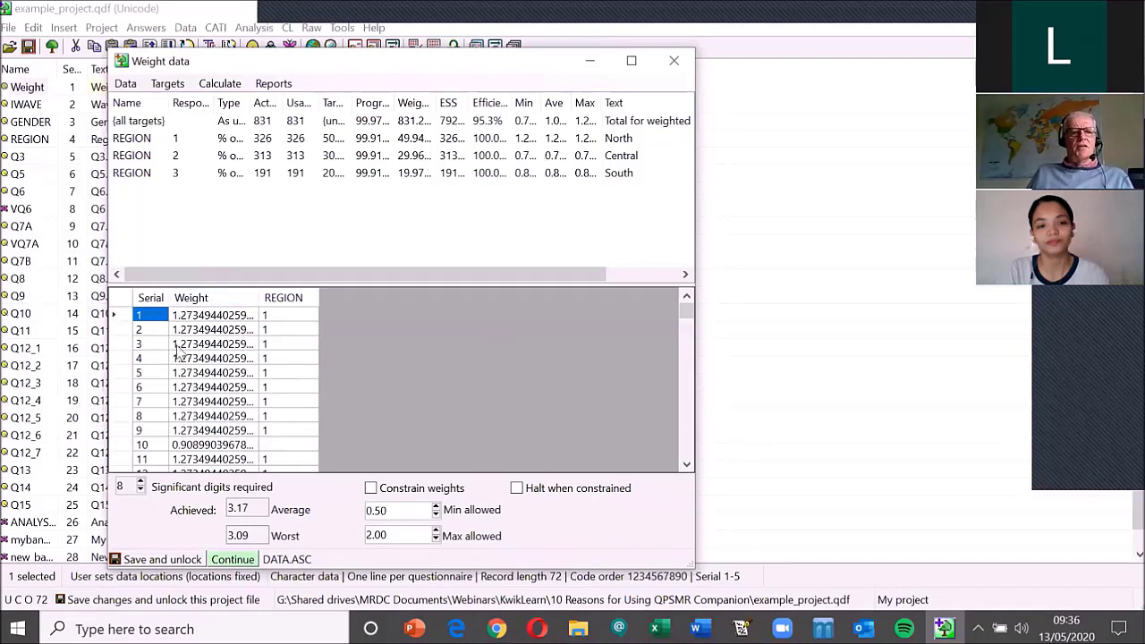
- Examine the calculated weights per serial number and the report and calculation options available for them
{"action": "scroll", "coordinate": [247, 443], "scroll_direction": "down", "scroll_amount": 1}
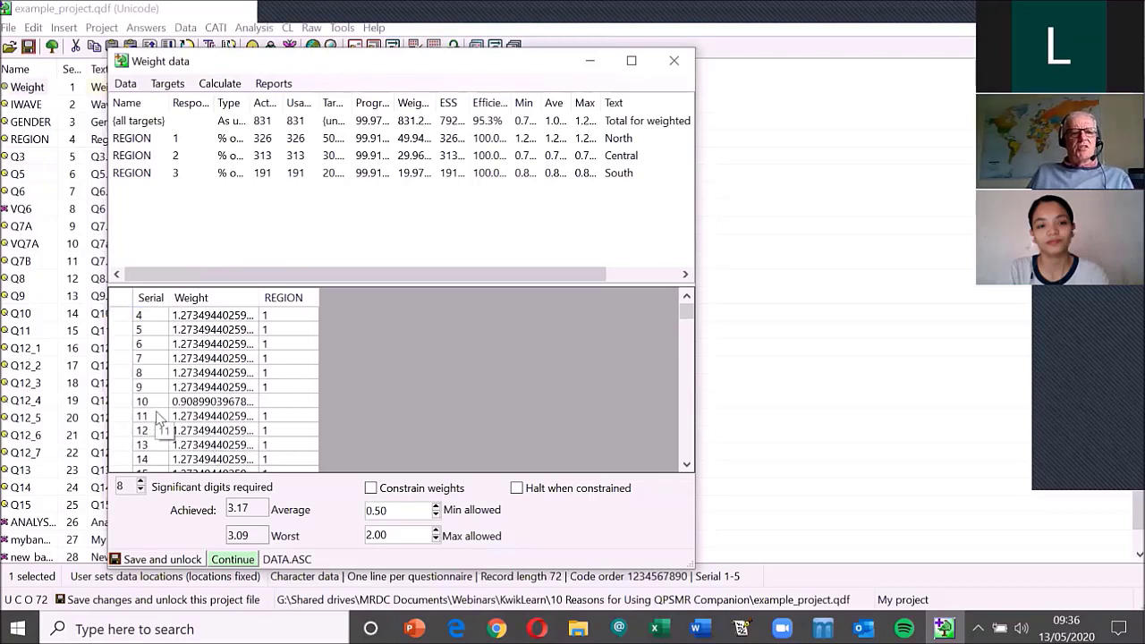
{"action": "scroll", "coordinate": [240, 404], "scroll_direction": "down", "scroll_amount": 7}
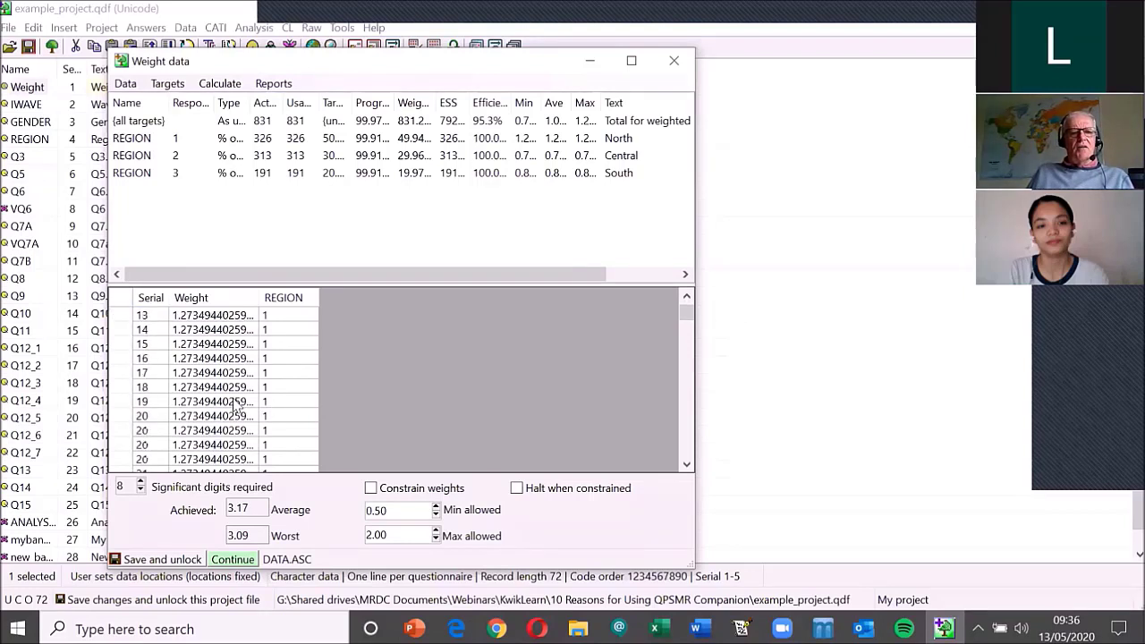
{"action": "scroll", "coordinate": [236, 403], "scroll_direction": "up", "scroll_amount": 5}
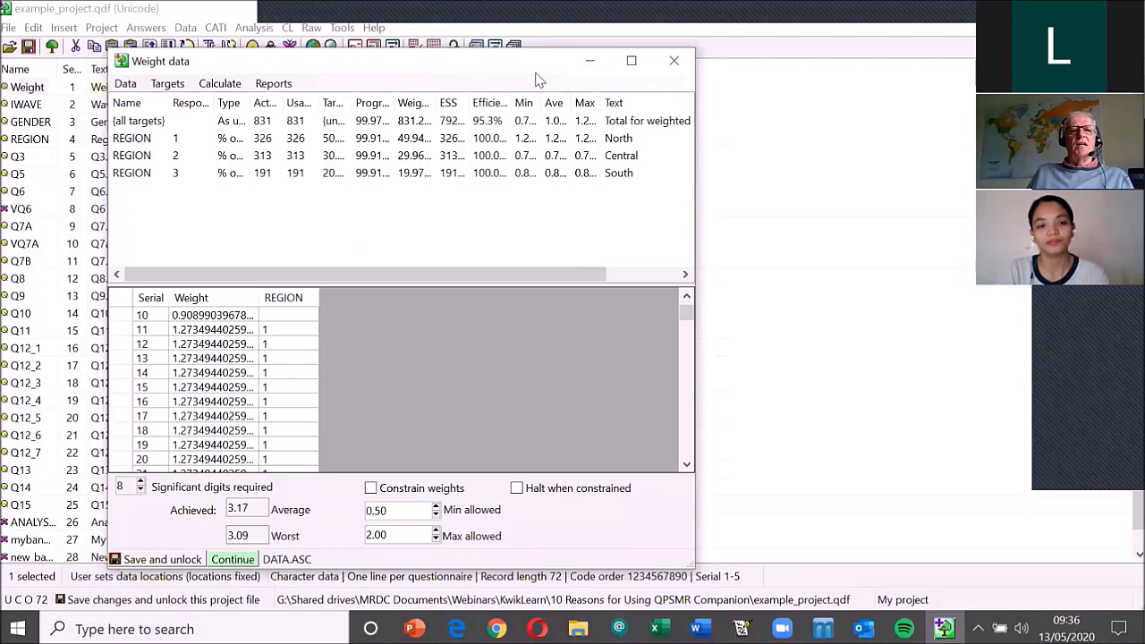
{"action": "left_click", "coordinate": [276, 84]}
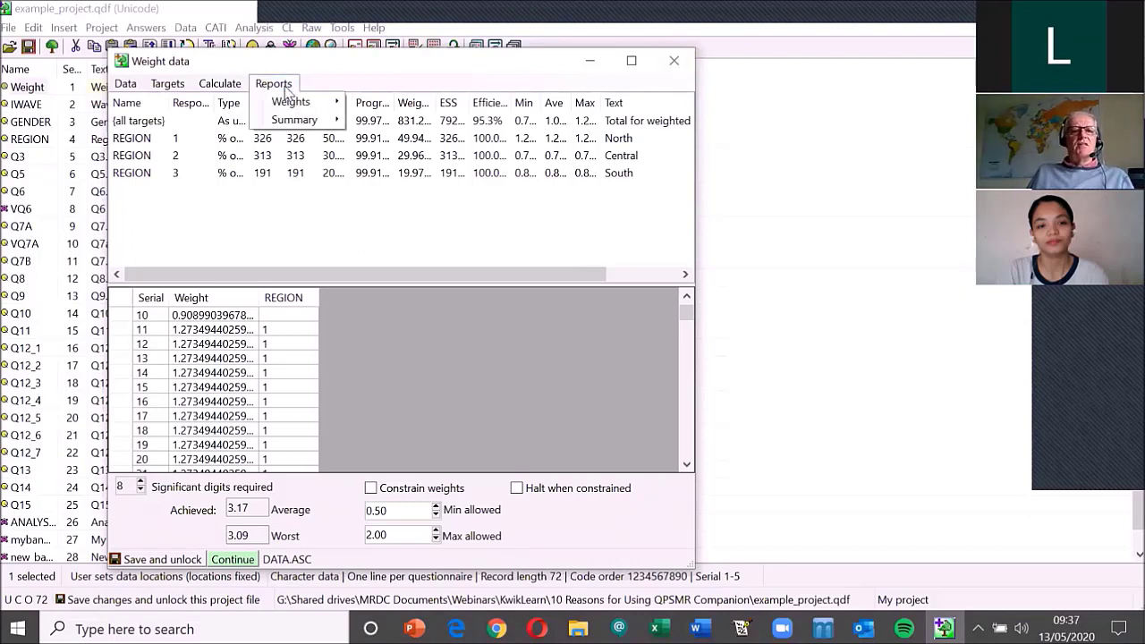
{"action": "mouse_move", "coordinate": [293, 106]}
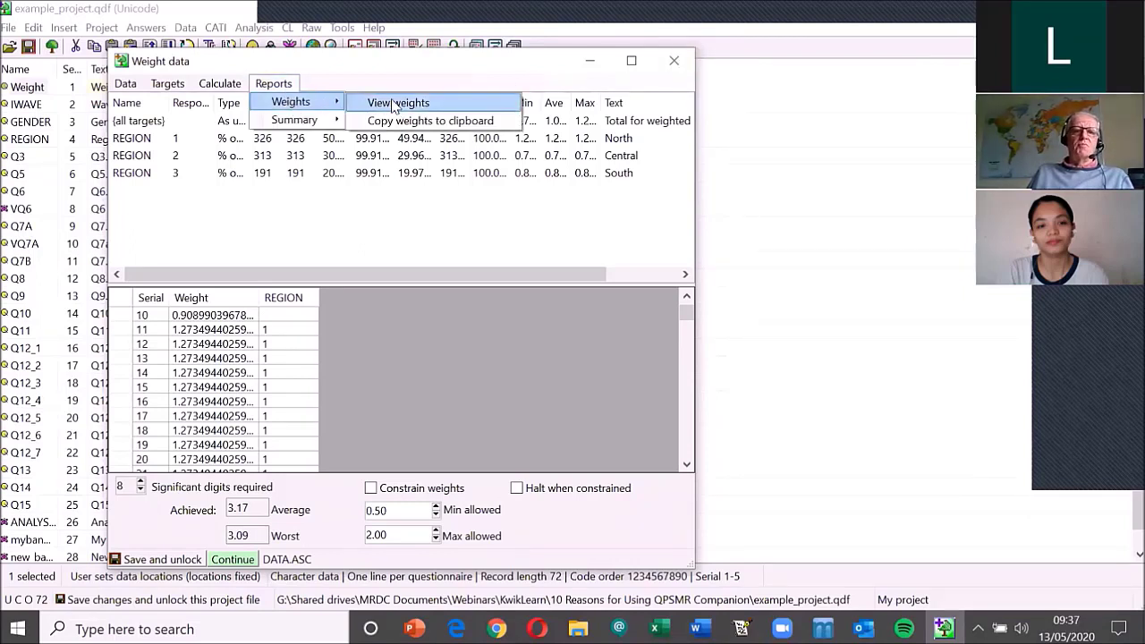
{"action": "mouse_move", "coordinate": [219, 83]}
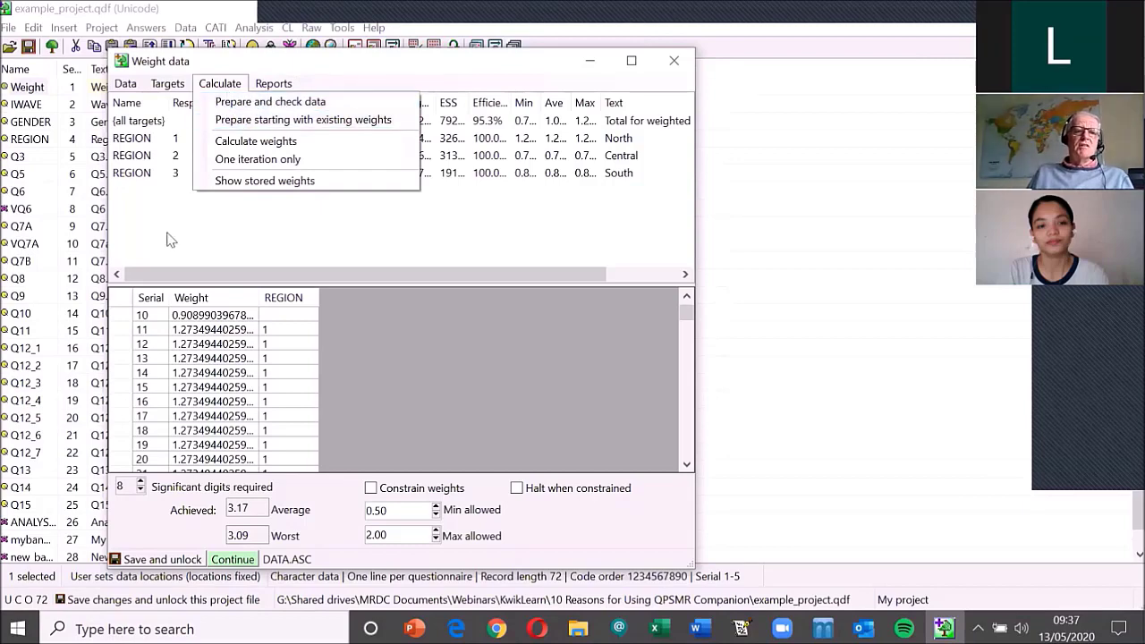
- Leave the weighting, copy its statistics to the clipboard and save the project with the weight entry added
{"action": "left_click", "coordinate": [674, 63]}
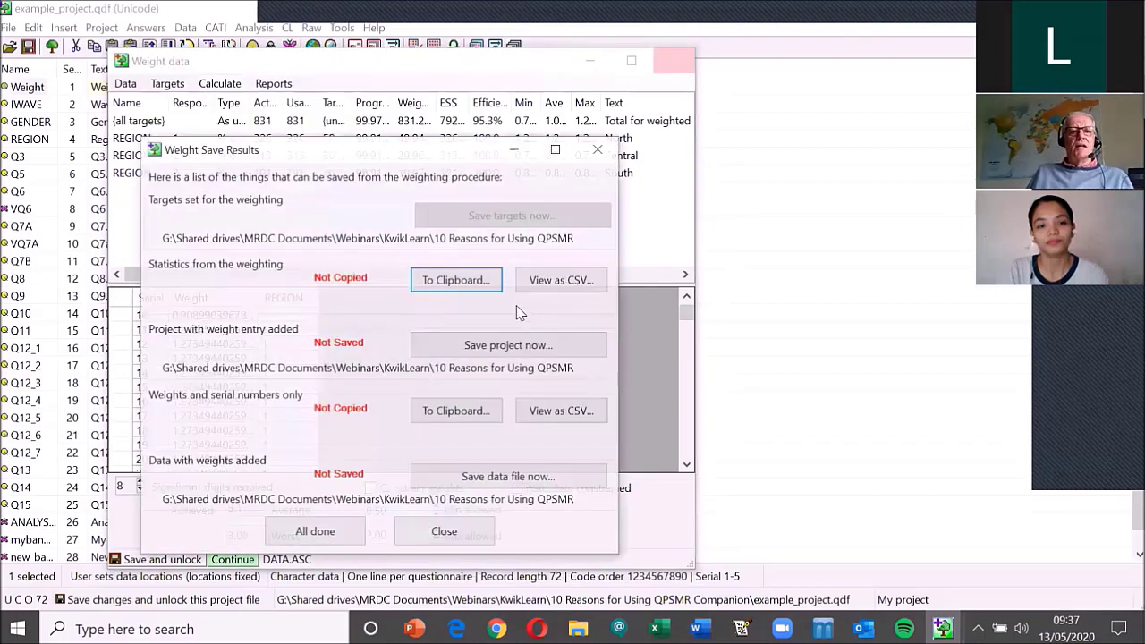
{"action": "left_click", "coordinate": [451, 281]}
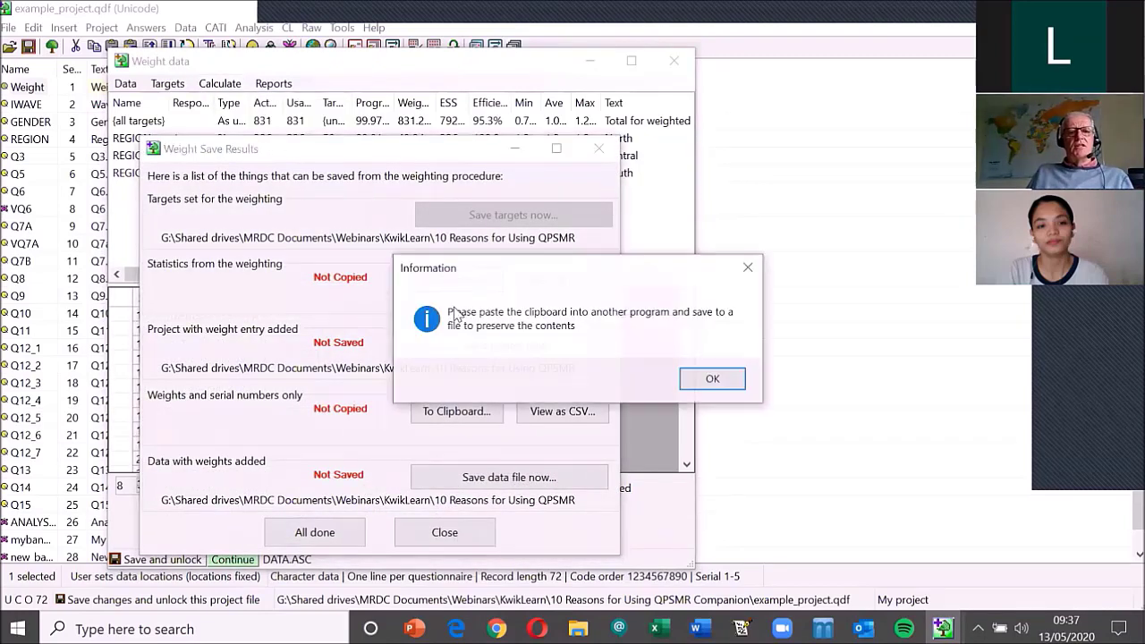
{"action": "left_click", "coordinate": [713, 379]}
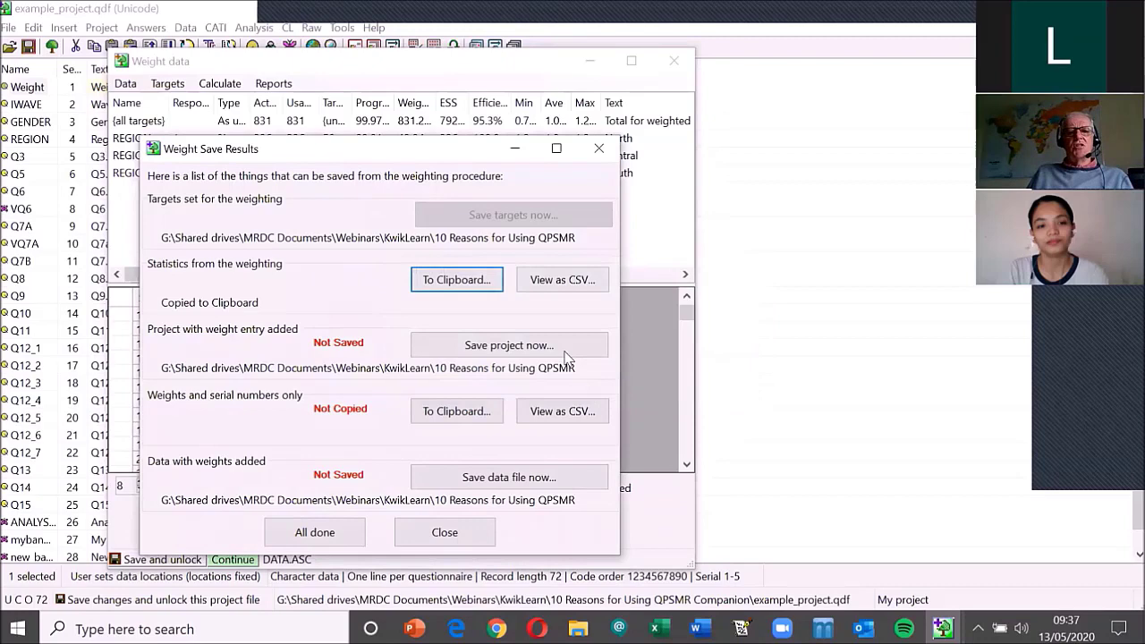
{"action": "left_click", "coordinate": [505, 356]}
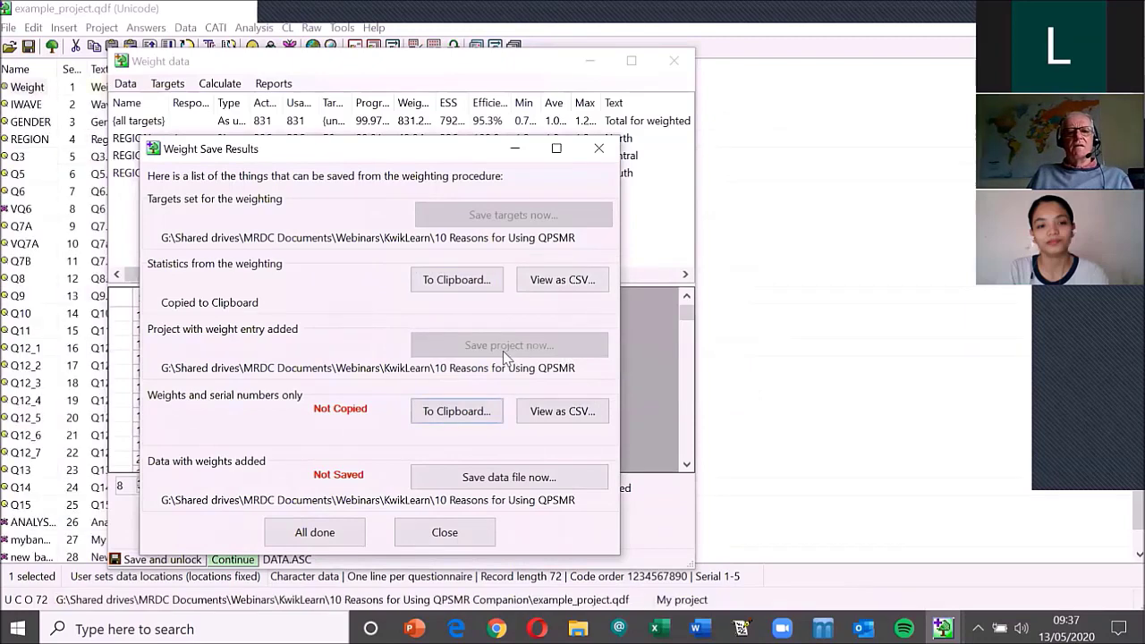
- Copy the weights and serial numbers to the clipboard, and save the weighted data to DATA.ASC to complete the weighting
{"action": "left_click", "coordinate": [471, 414]}
{"action": "left_click", "coordinate": [709, 378]}
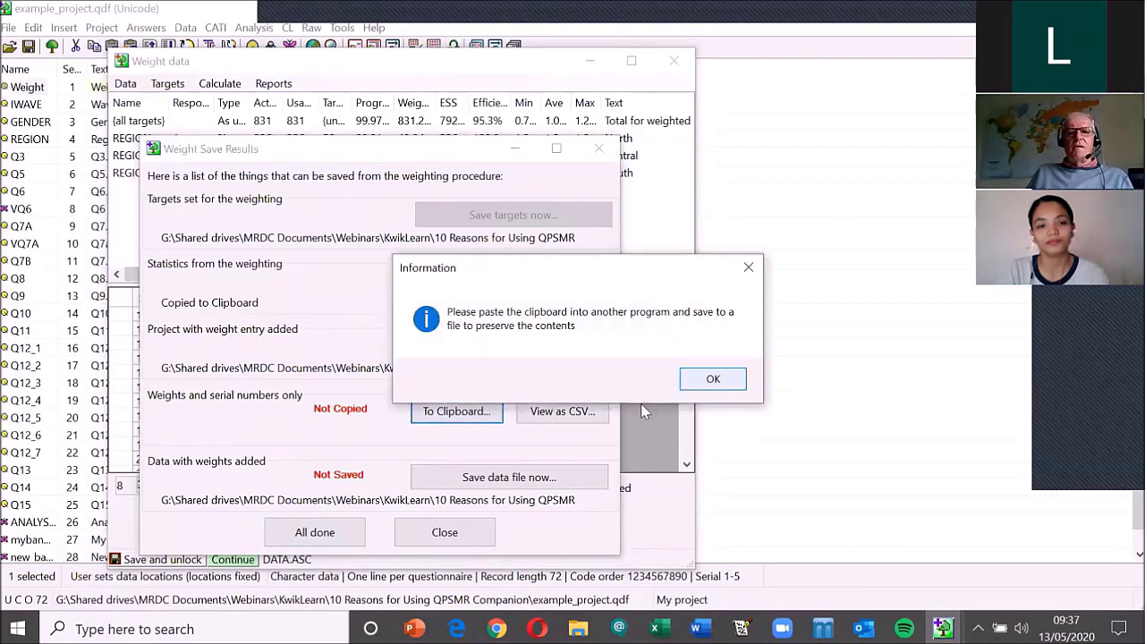
{"action": "left_click", "coordinate": [481, 476]}
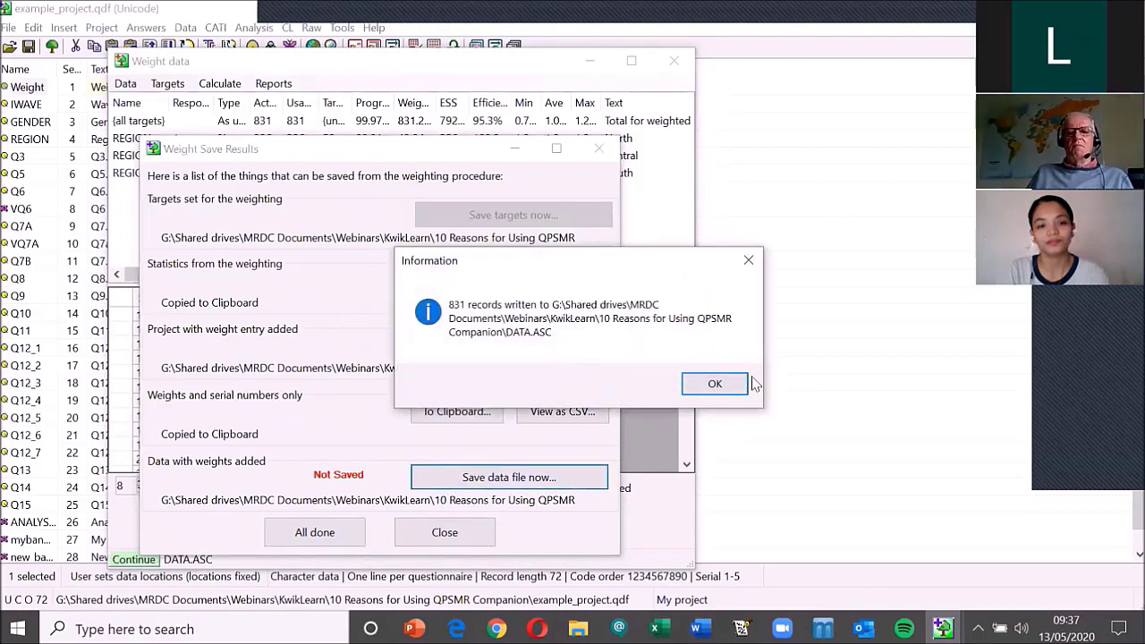
{"action": "left_click", "coordinate": [729, 385]}
{"action": "left_click", "coordinate": [338, 534]}
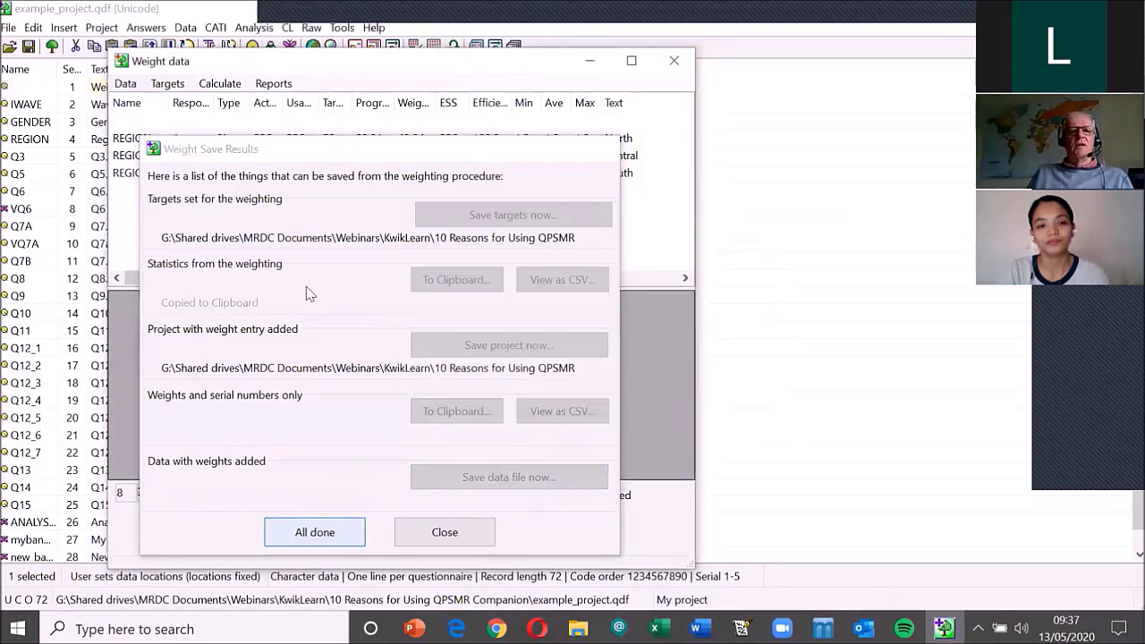
- Start a data drill down with the default significance testing formats and open DATA.ASC
{"action": "left_click", "coordinate": [241, 26]}
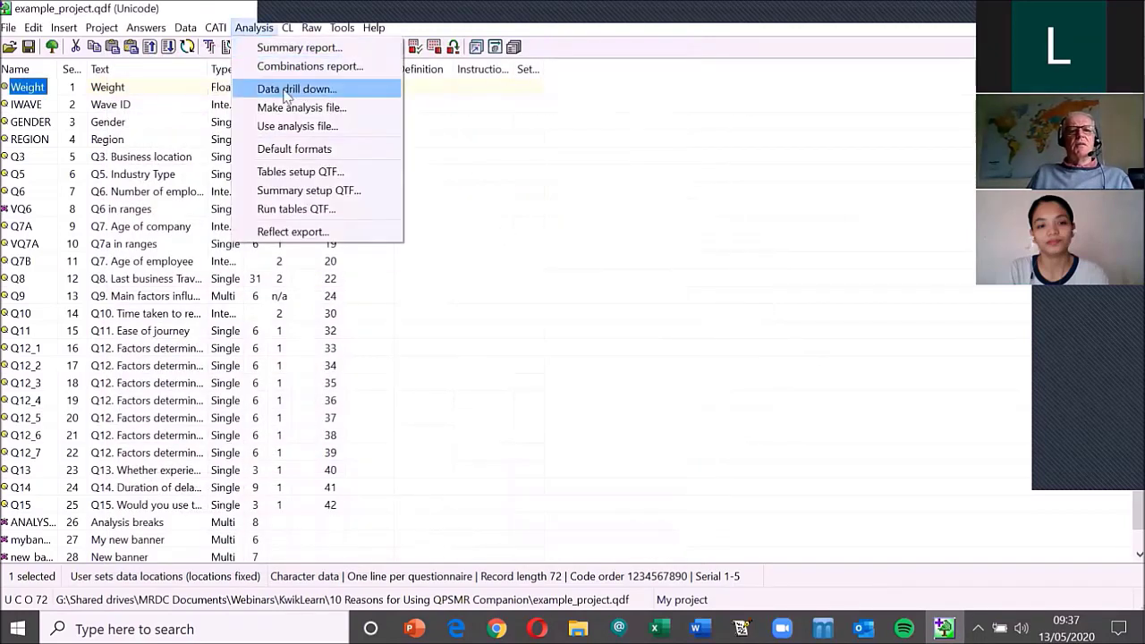
{"action": "left_click", "coordinate": [286, 89]}
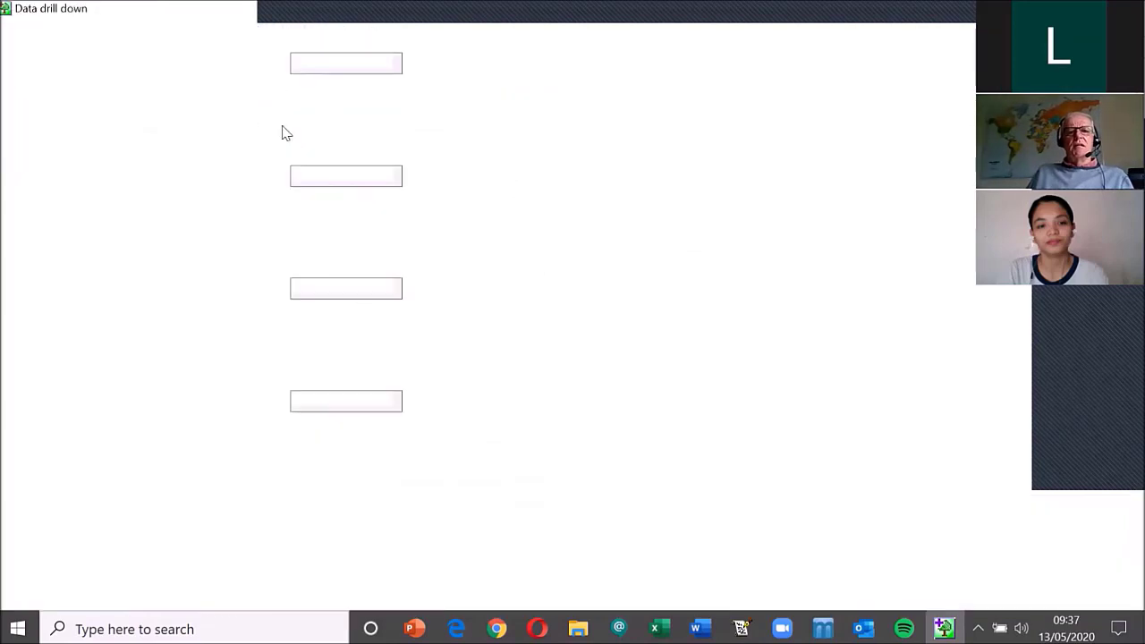
{"action": "left_click", "coordinate": [731, 85]}
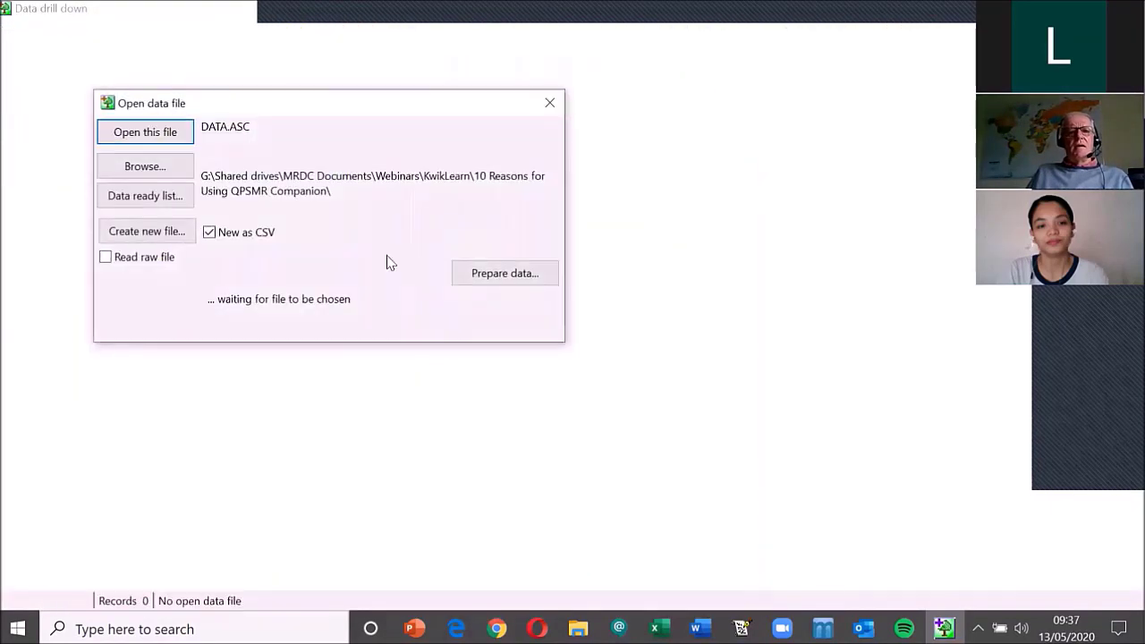
{"action": "left_click", "coordinate": [148, 136]}
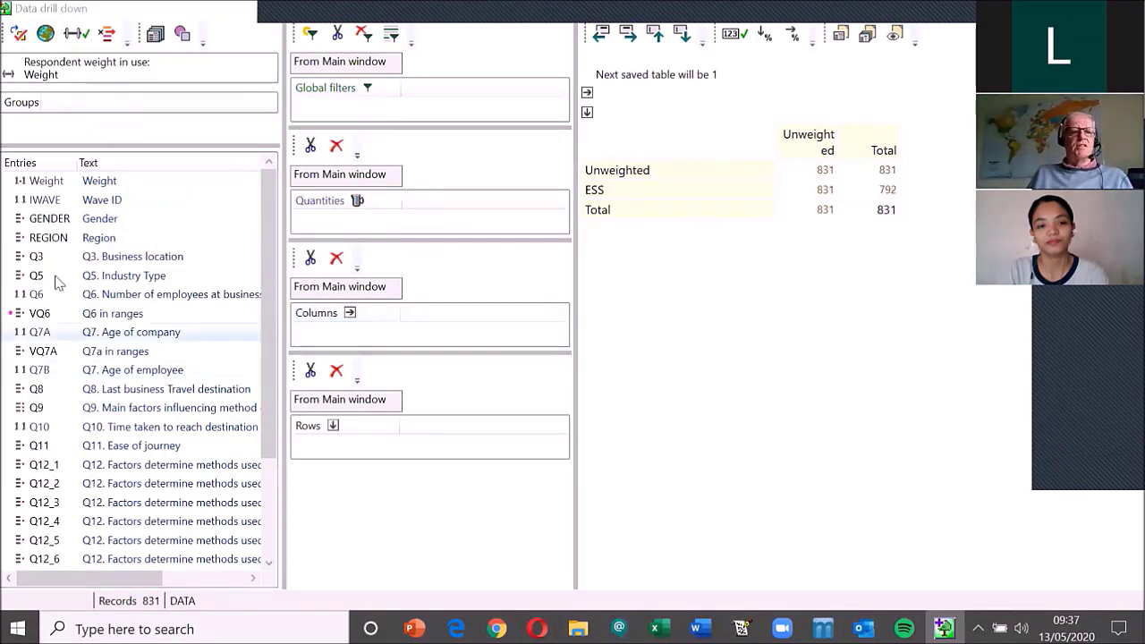
- Cross-tabulate Q3 Business location as rows against REGION as columns
{"action": "left_click_drag", "start_coordinate": [59, 256], "coordinate": [388, 445]}
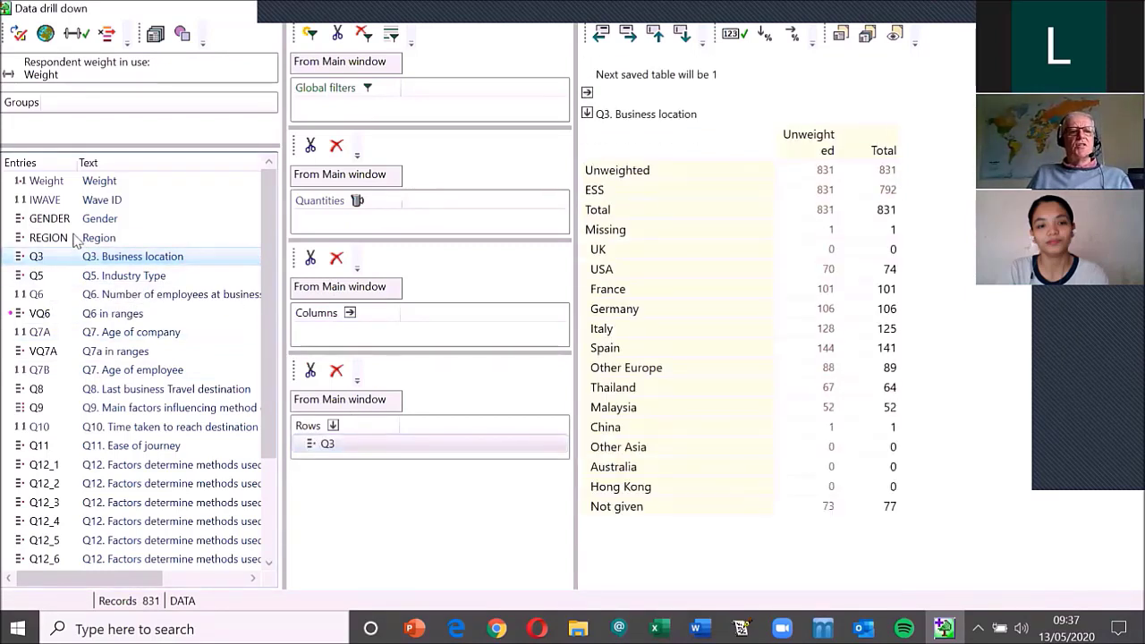
{"action": "left_click_drag", "start_coordinate": [67, 243], "coordinate": [349, 339]}
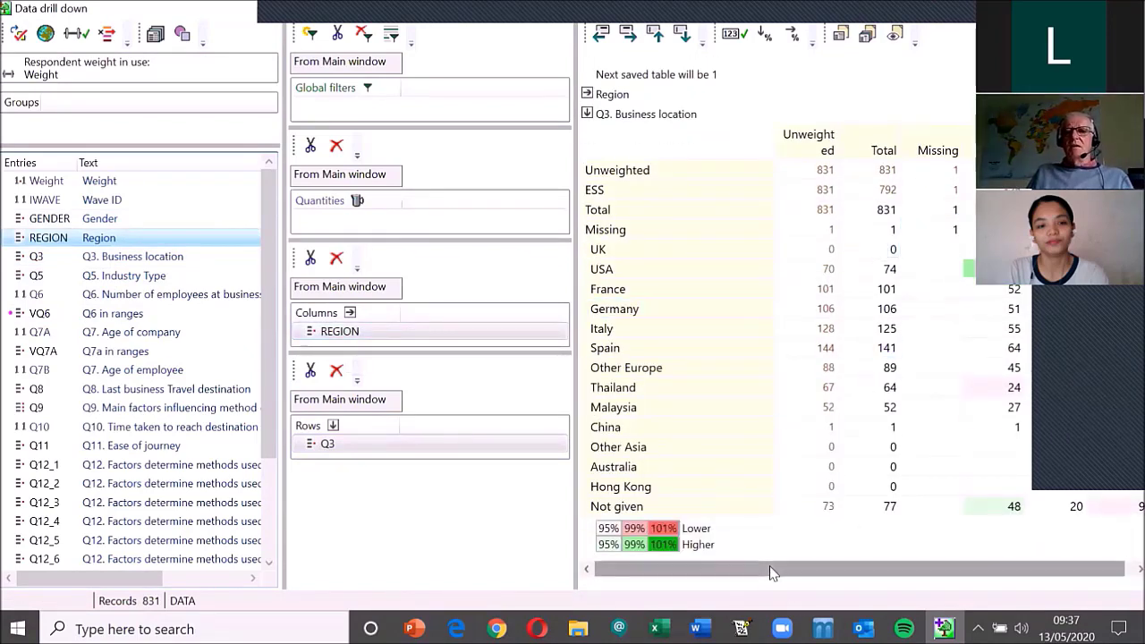
{"action": "left_click_drag", "start_coordinate": [770, 572], "coordinate": [957, 565]}
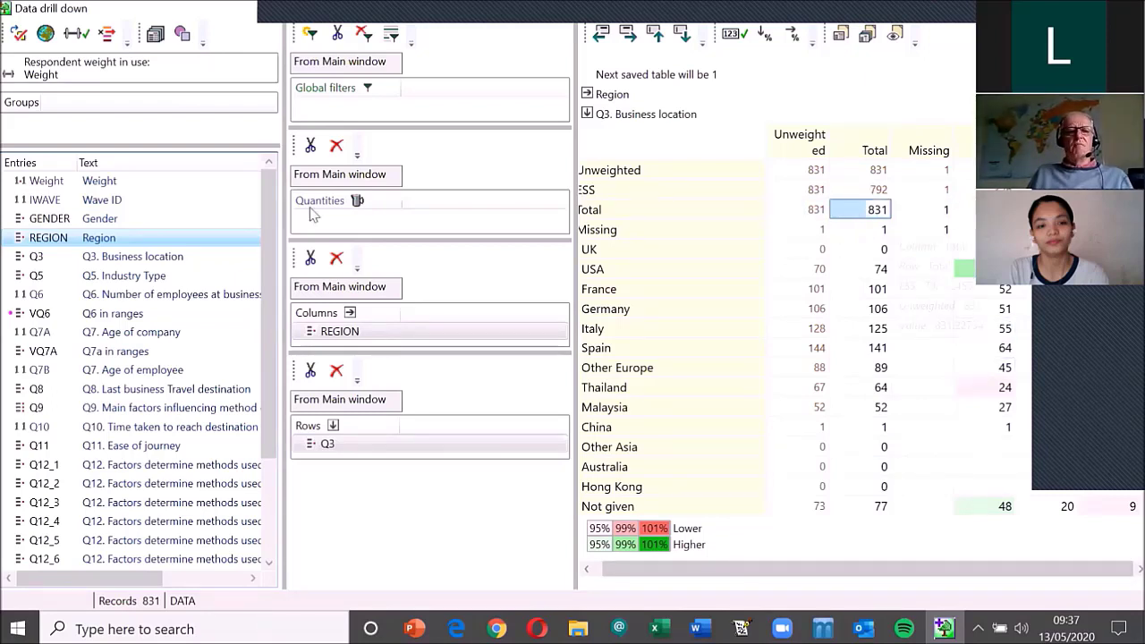
- Add REGION as a row question and show percentages to compare the unweighted and weighted region splits
{"action": "left_click_drag", "start_coordinate": [57, 236], "coordinate": [374, 430]}
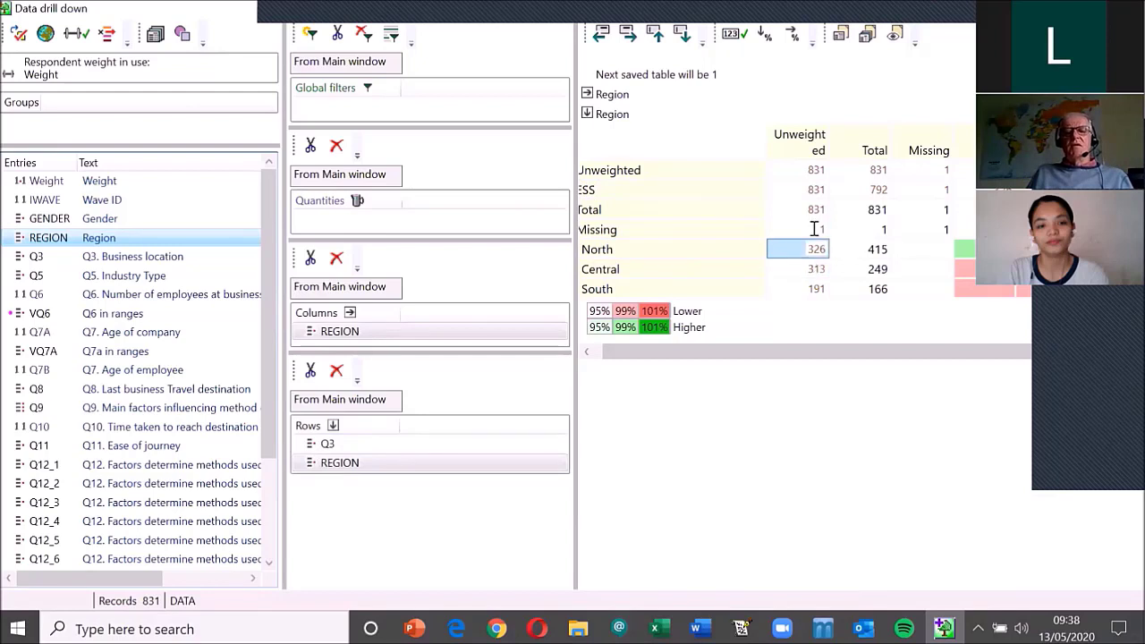
{"action": "left_click", "coordinate": [764, 34]}
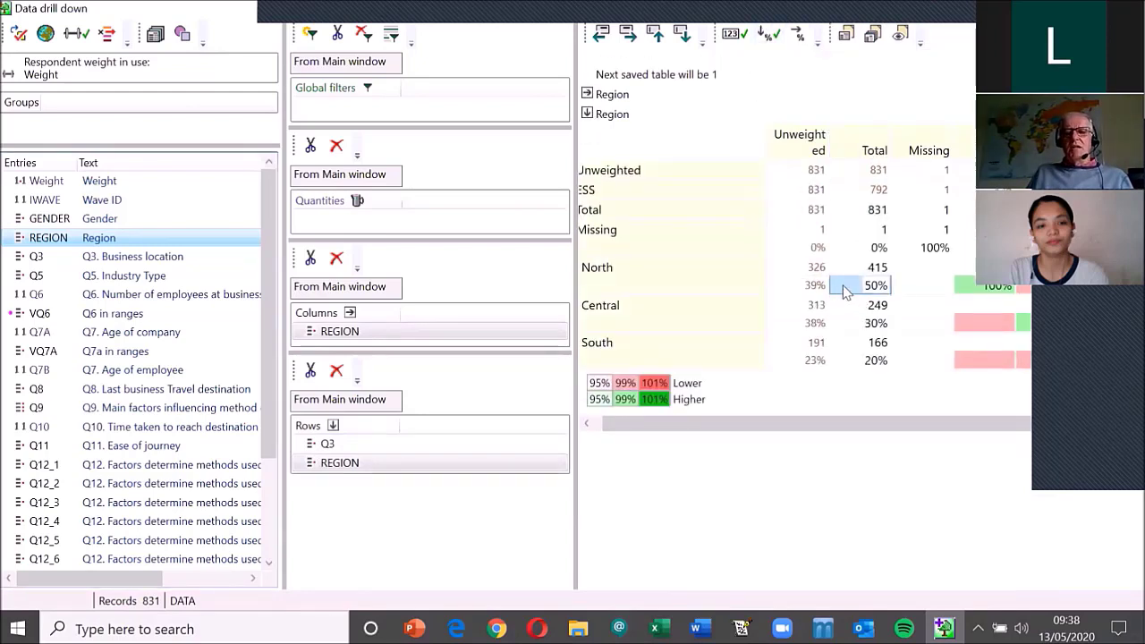
{"action": "mouse_move", "coordinate": [891, 293]}
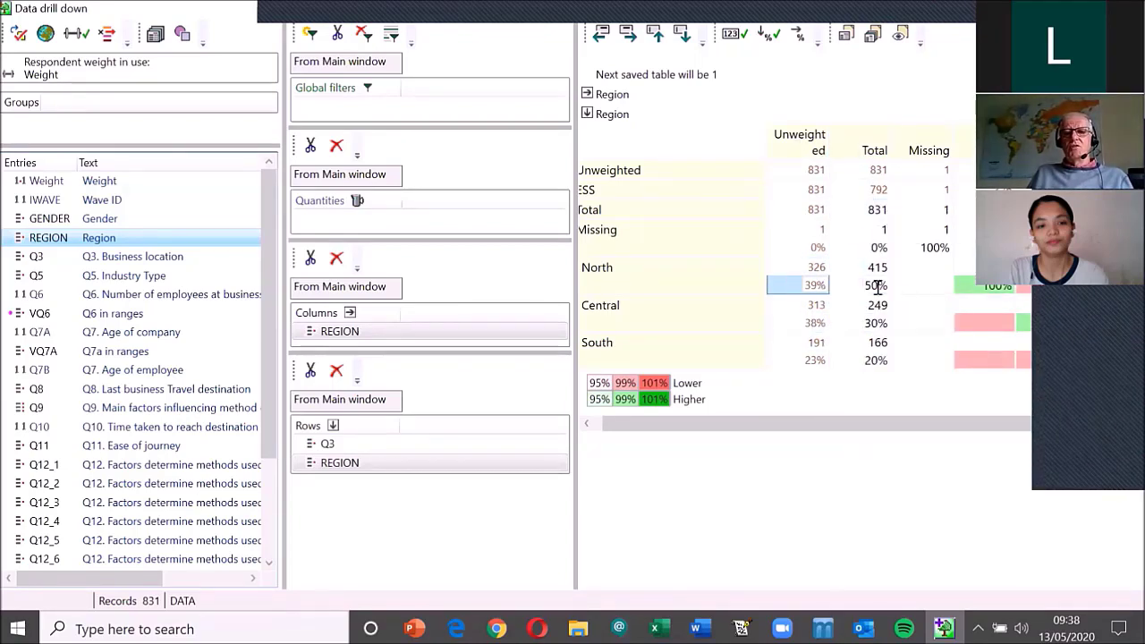
{"action": "mouse_move", "coordinate": [888, 319]}
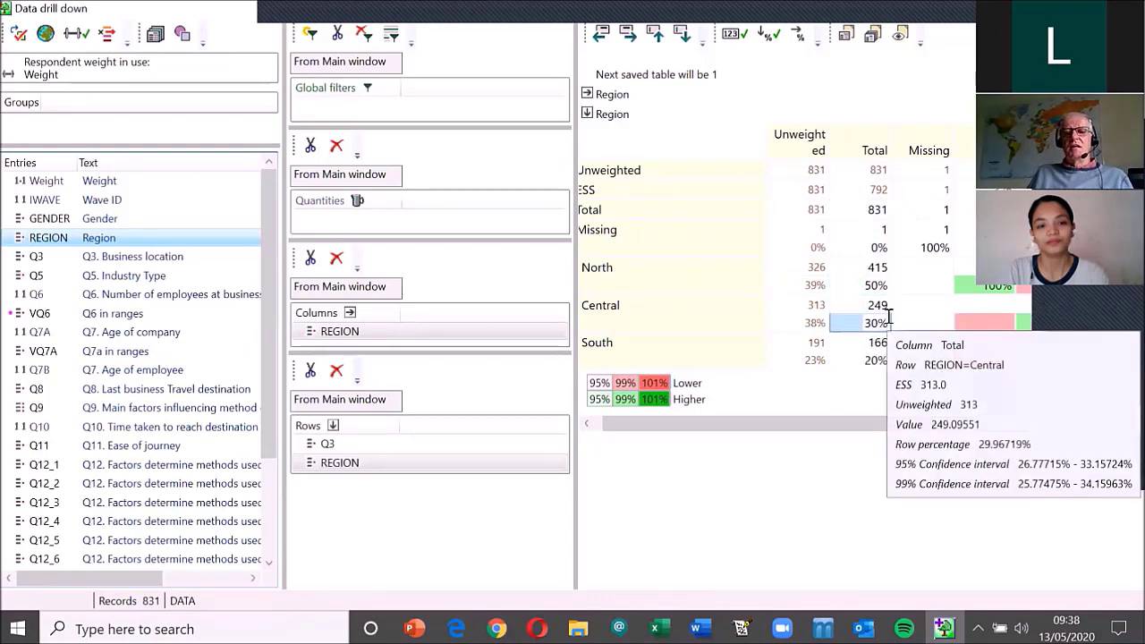
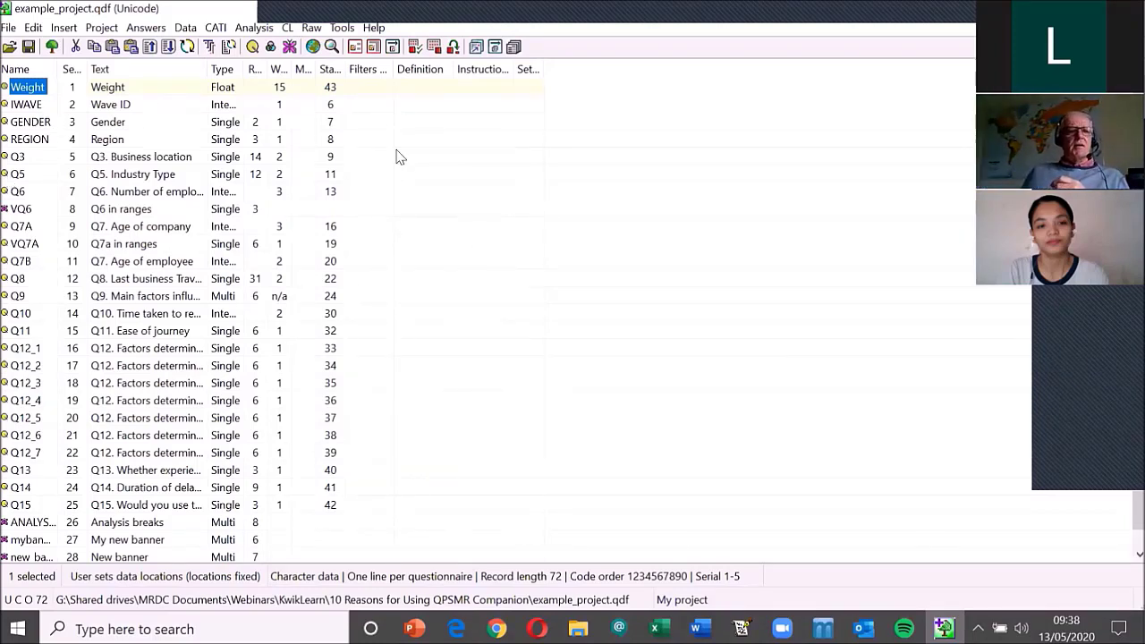
- Start another data drill down, dismissing the significance testing formats, and open DATA.ASC
{"action": "left_click", "coordinate": [215, 29]}
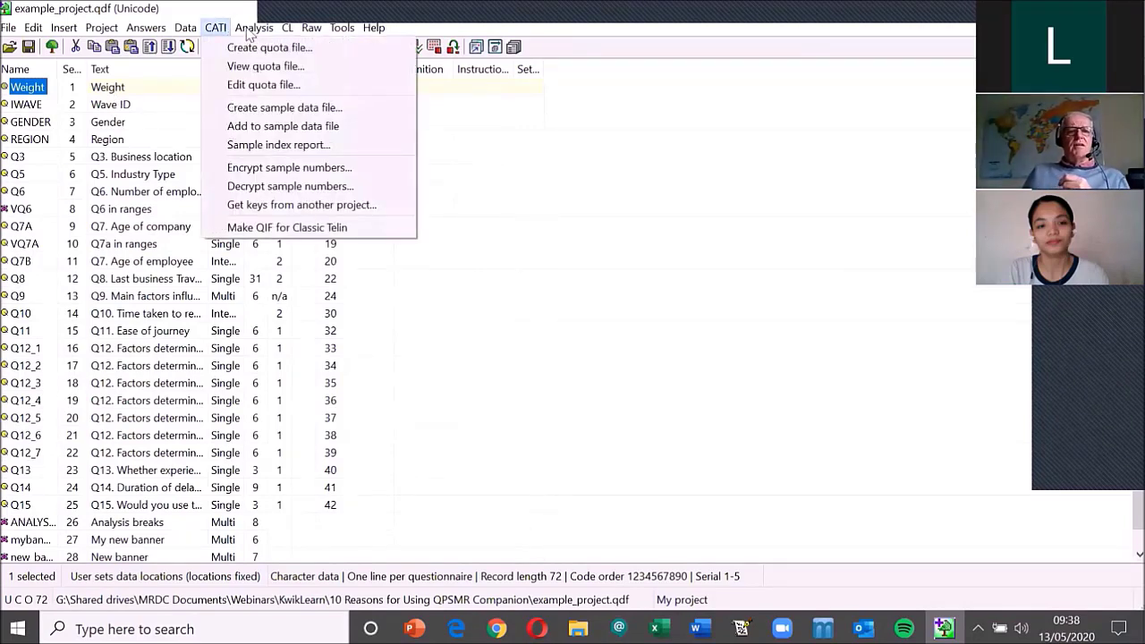
{"action": "mouse_move", "coordinate": [251, 32]}
{"action": "left_click", "coordinate": [290, 93]}
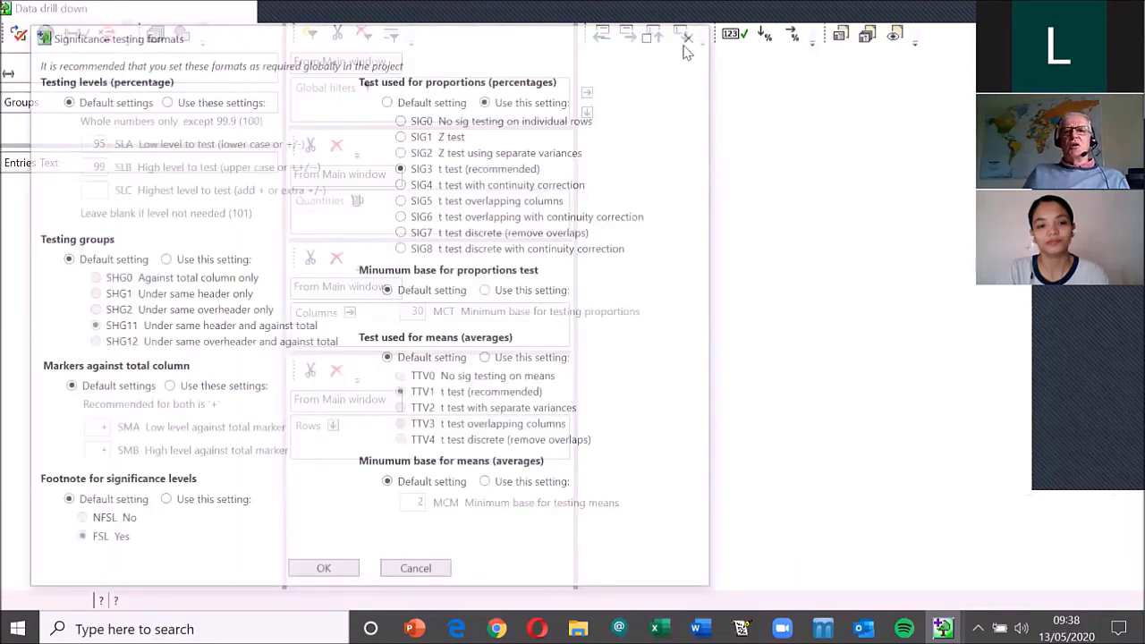
{"action": "left_click", "coordinate": [693, 34]}
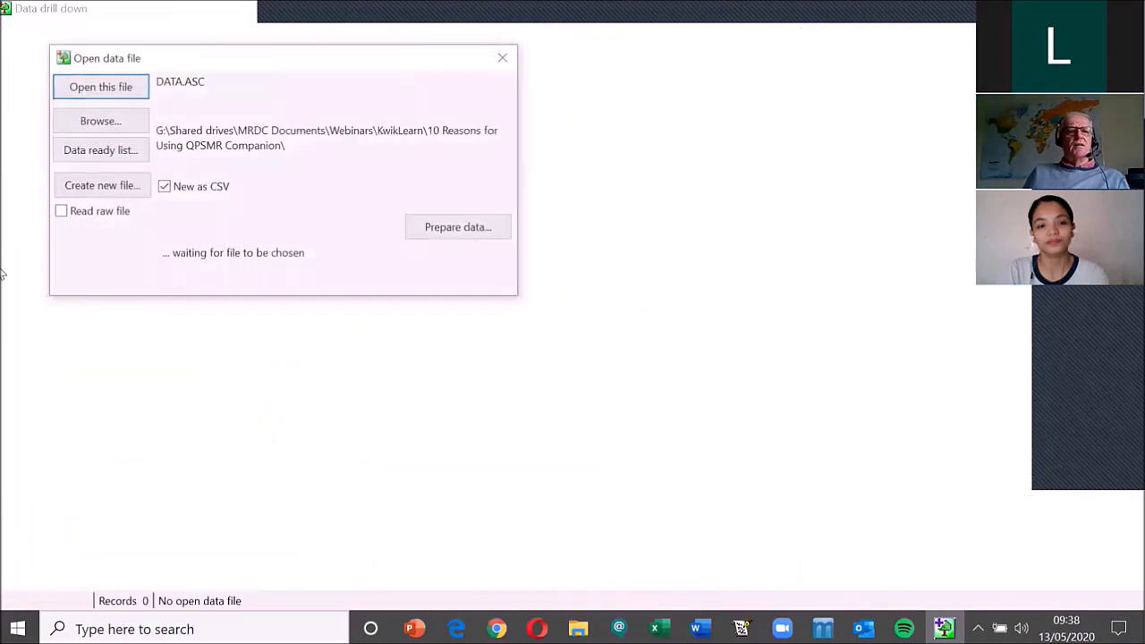
{"action": "left_click", "coordinate": [101, 92]}
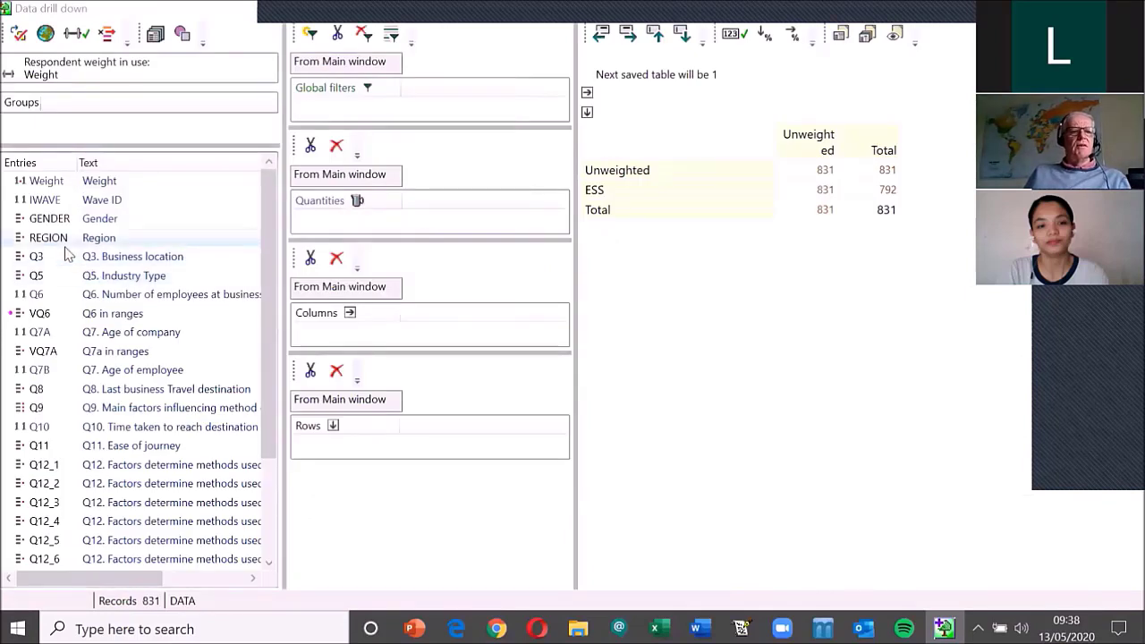
- Cross-tabulate REGION as rows against GENDER as columns with column percentages to check the weighting, and close the drill down
{"action": "left_click_drag", "start_coordinate": [59, 224], "coordinate": [327, 329]}
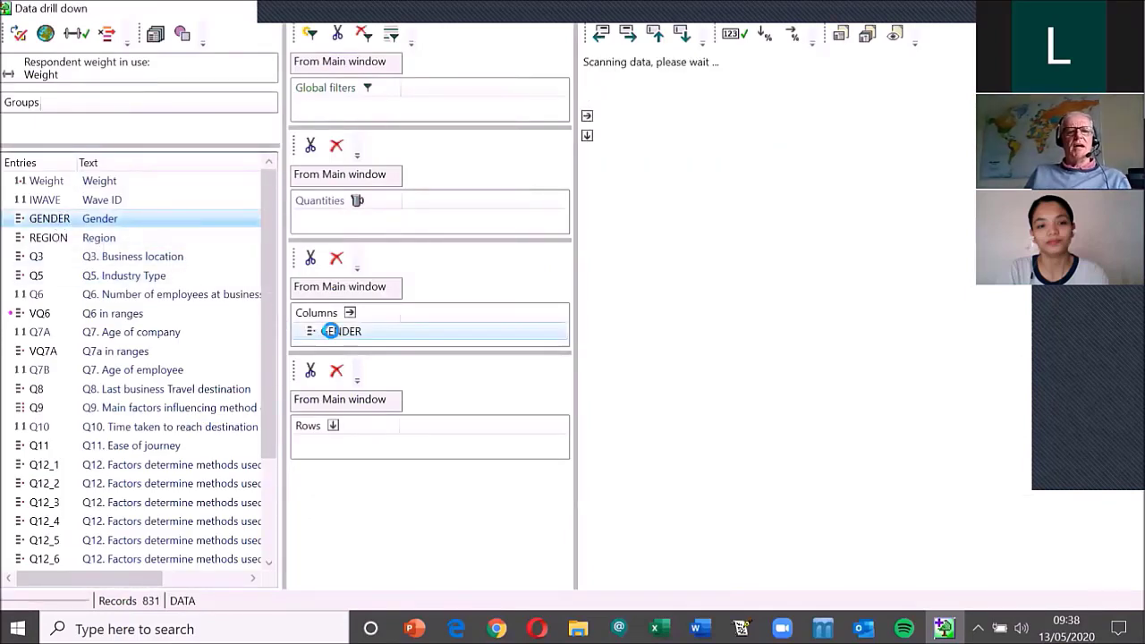
{"action": "left_click_drag", "start_coordinate": [53, 242], "coordinate": [362, 452]}
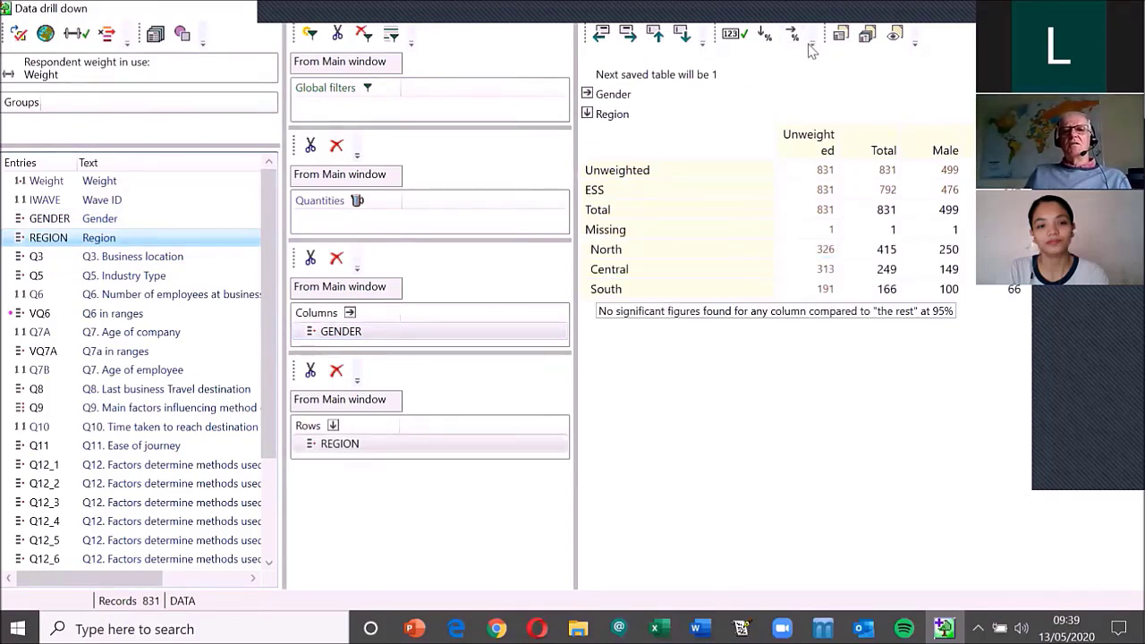
{"action": "left_click", "coordinate": [766, 36]}
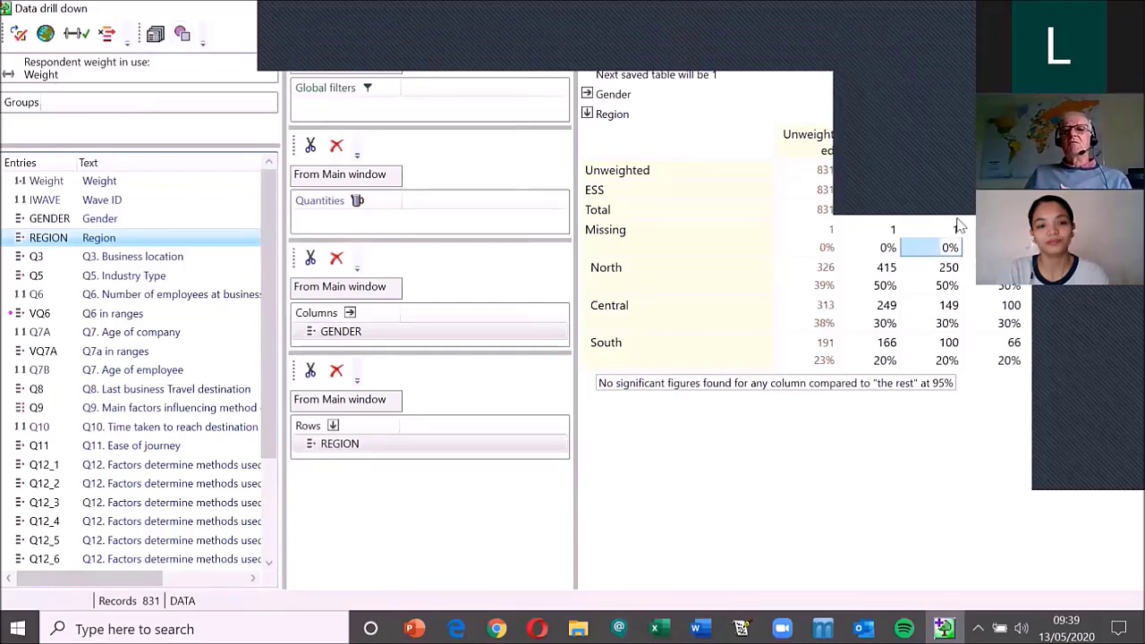
{"action": "left_click", "coordinate": [1127, 8]}
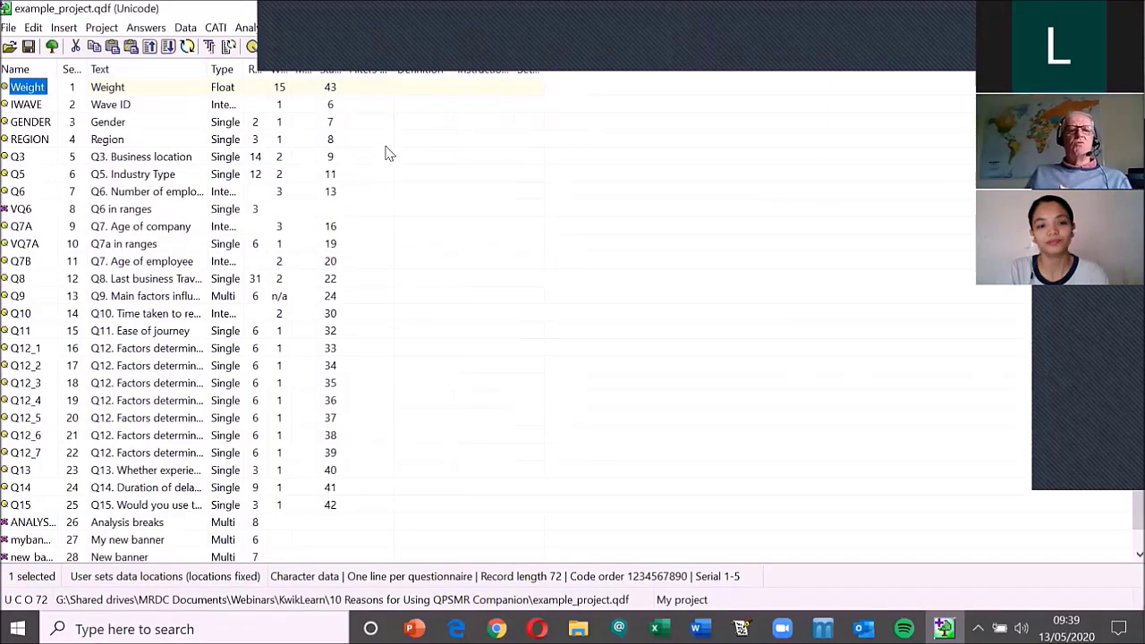
- Create a new tables setup QTF file named demo
{"action": "left_click", "coordinate": [385, 153]}
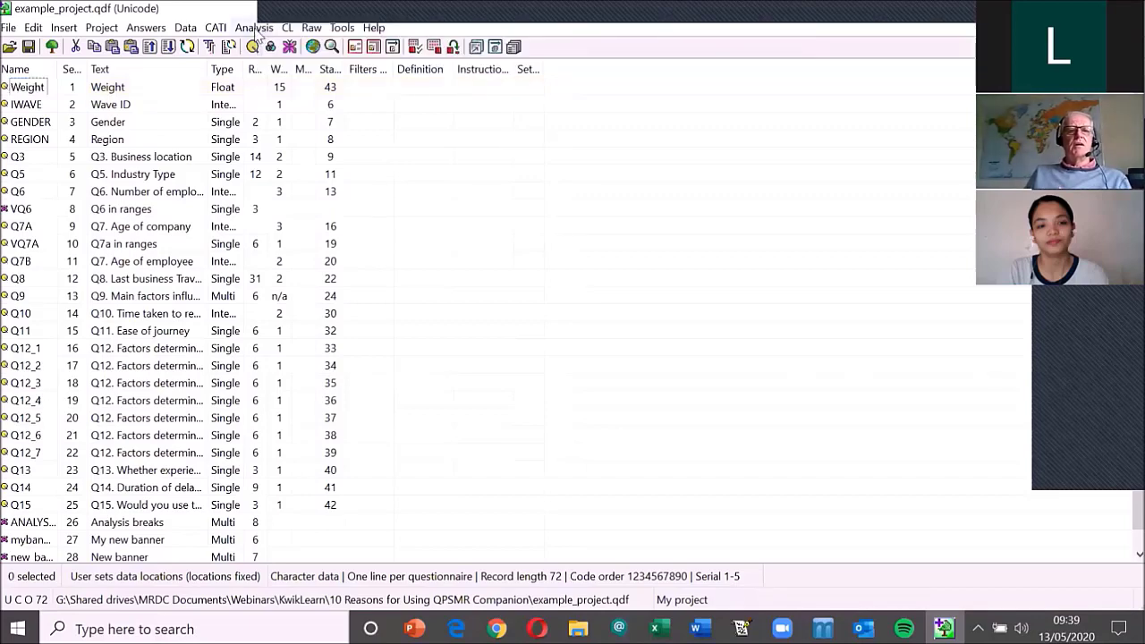
{"action": "left_click", "coordinate": [256, 29]}
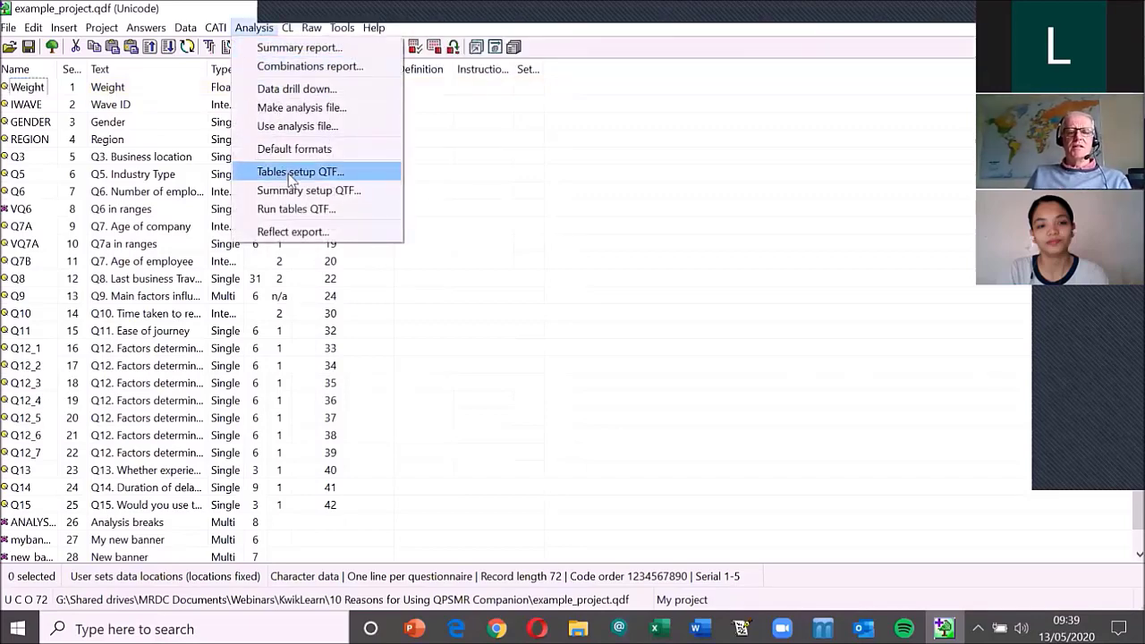
{"action": "left_click", "coordinate": [288, 173]}
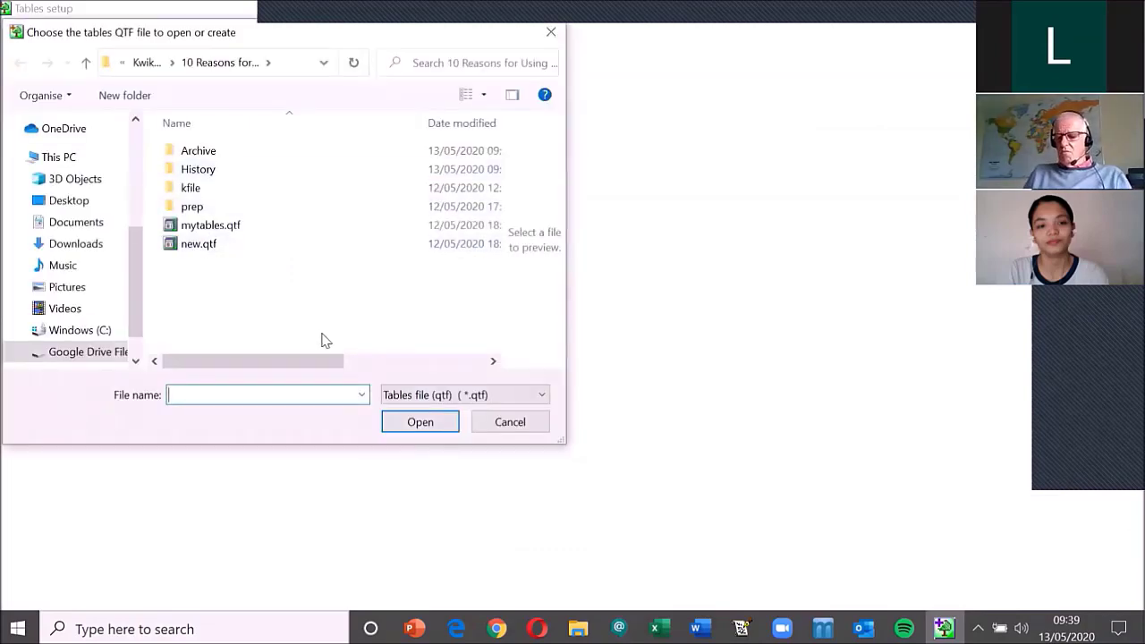
{"action": "type", "text": "demo"}
{"action": "key", "text": "Return"}
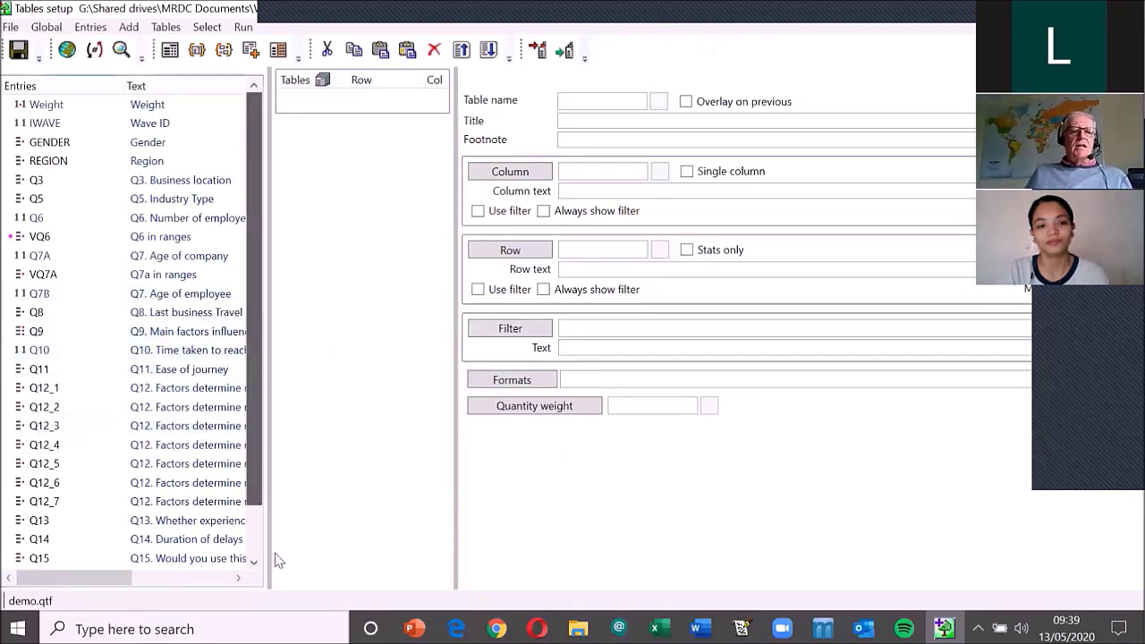
- Add a standard table to the setup and assign new_banner as its column
{"action": "scroll", "coordinate": [251, 548], "scroll_direction": "down", "scroll_amount": 1}
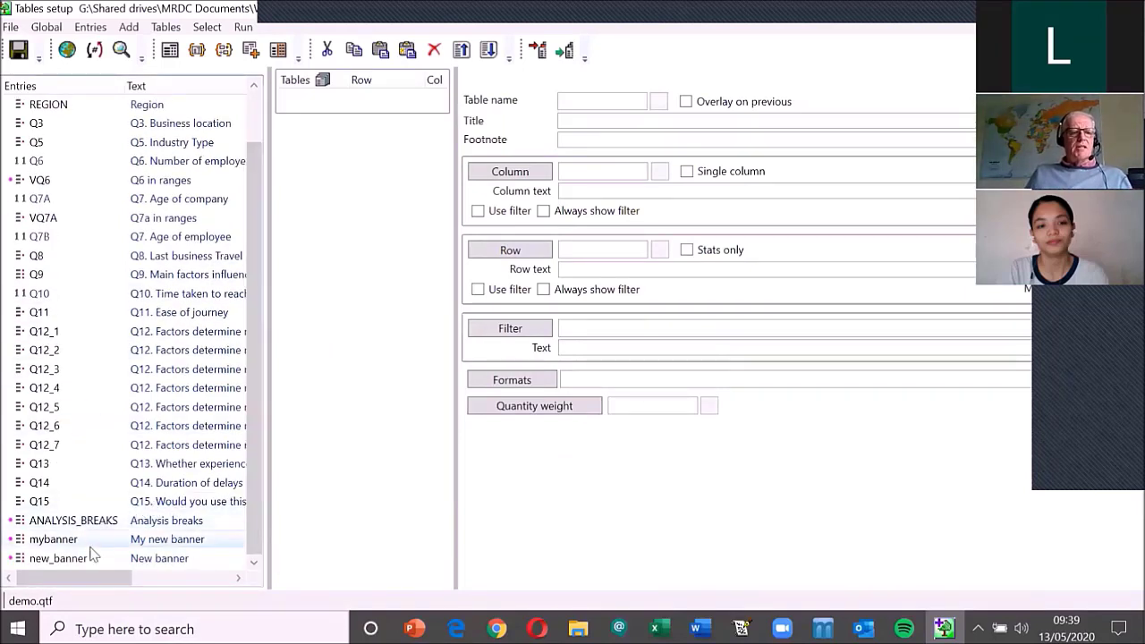
{"action": "left_click_drag", "start_coordinate": [69, 565], "coordinate": [599, 179]}
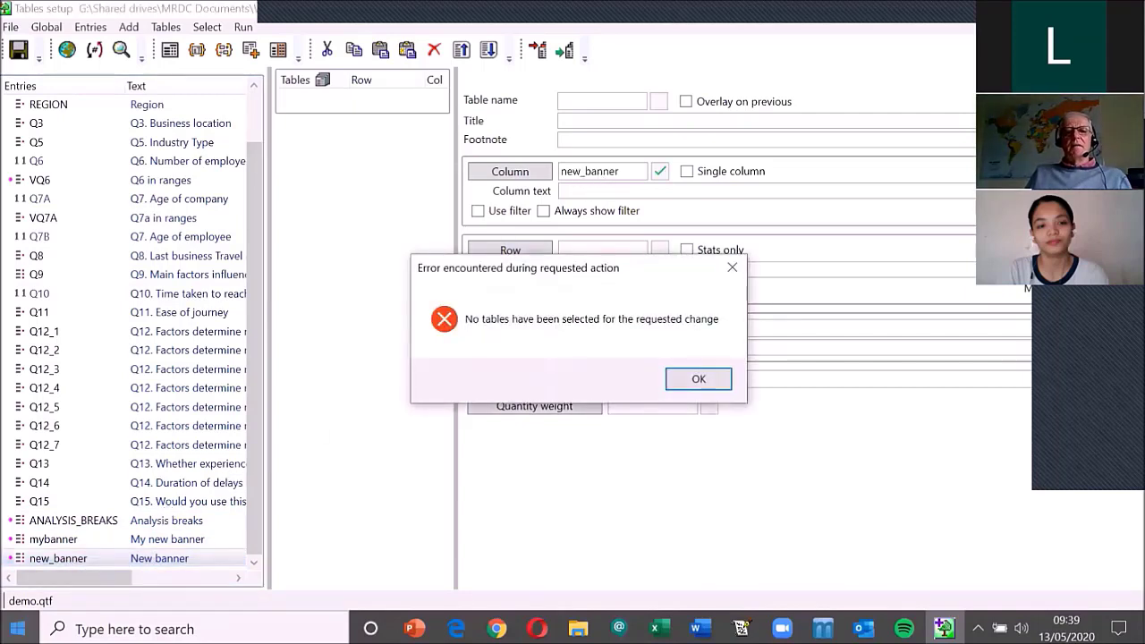
{"action": "left_click", "coordinate": [700, 379]}
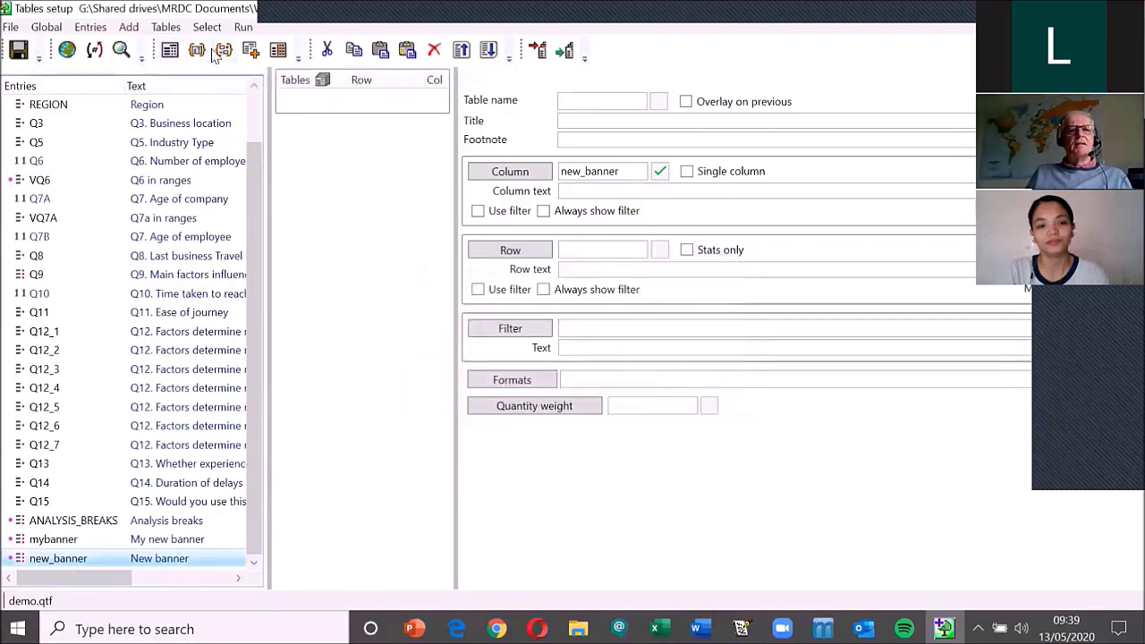
{"action": "left_click", "coordinate": [171, 51]}
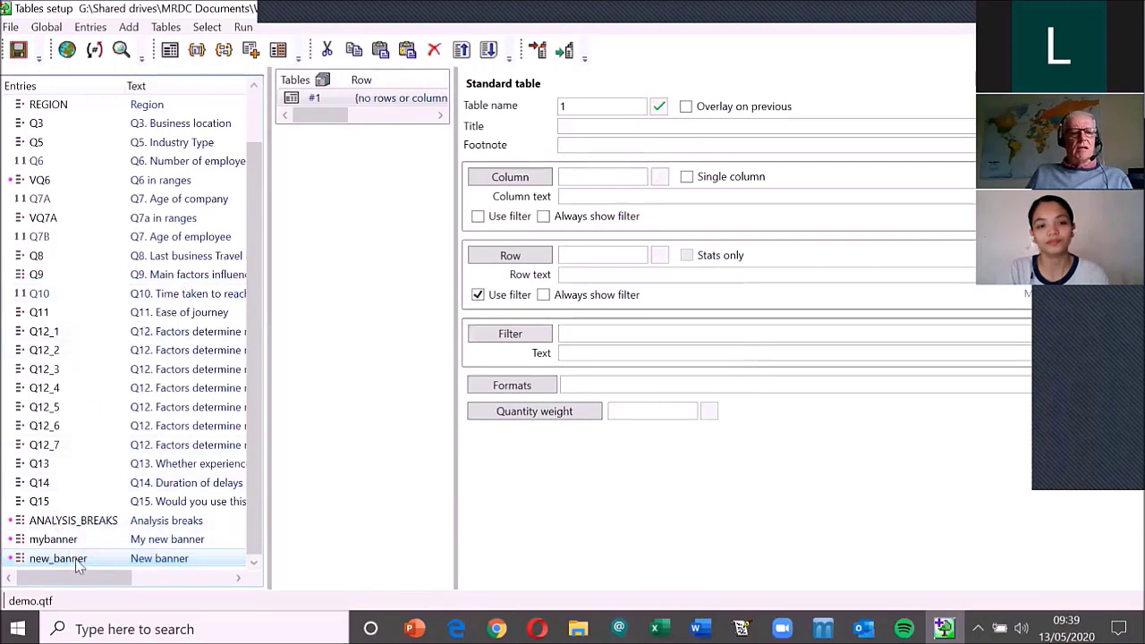
{"action": "left_click_drag", "start_coordinate": [80, 558], "coordinate": [577, 186]}
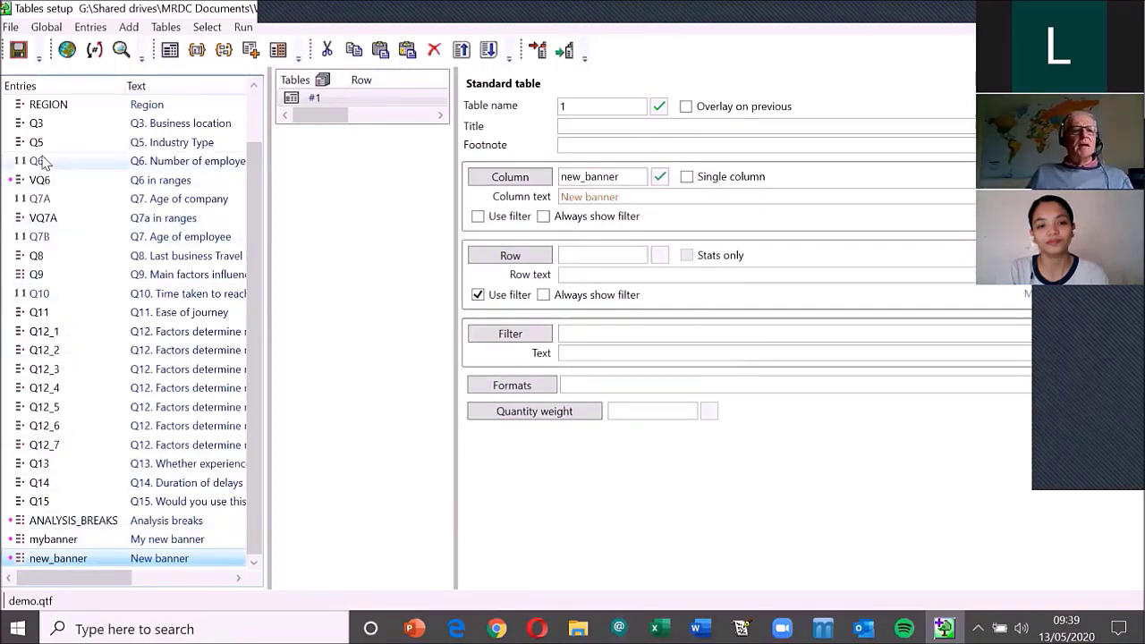
- Assign the entries from REGION through Q8 as rows to produce one table per entry against new_banner
{"action": "left_click", "coordinate": [50, 108]}
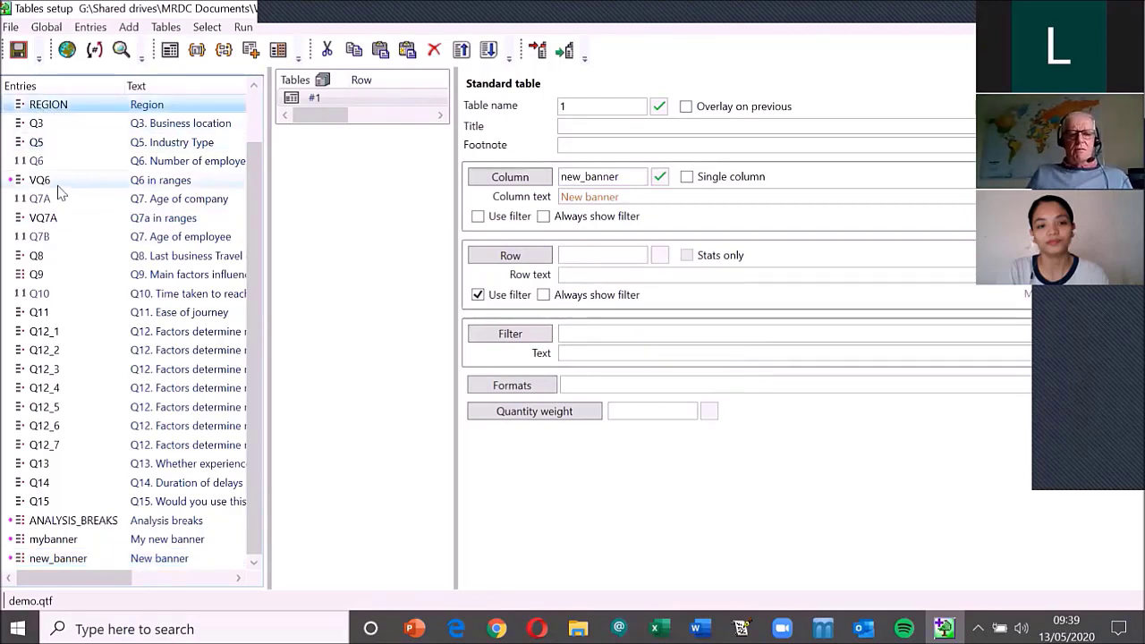
{"action": "left_click", "coordinate": [38, 124], "text": "ctrl"}
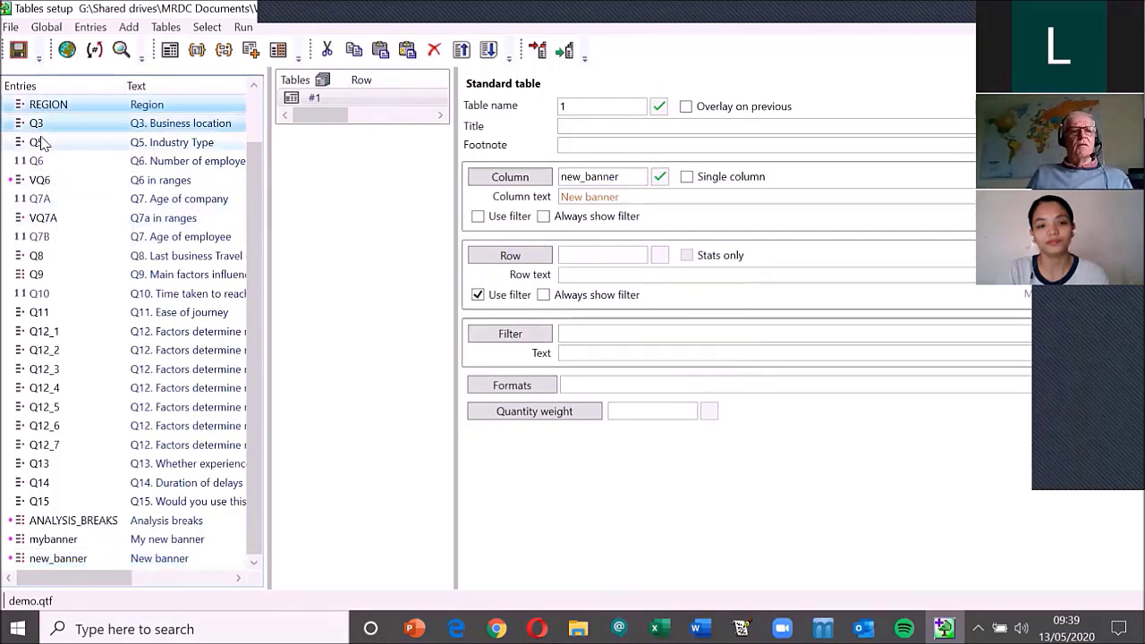
{"action": "left_click", "coordinate": [40, 142], "text": "ctrl"}
{"action": "left_click", "coordinate": [59, 257], "text": "shift"}
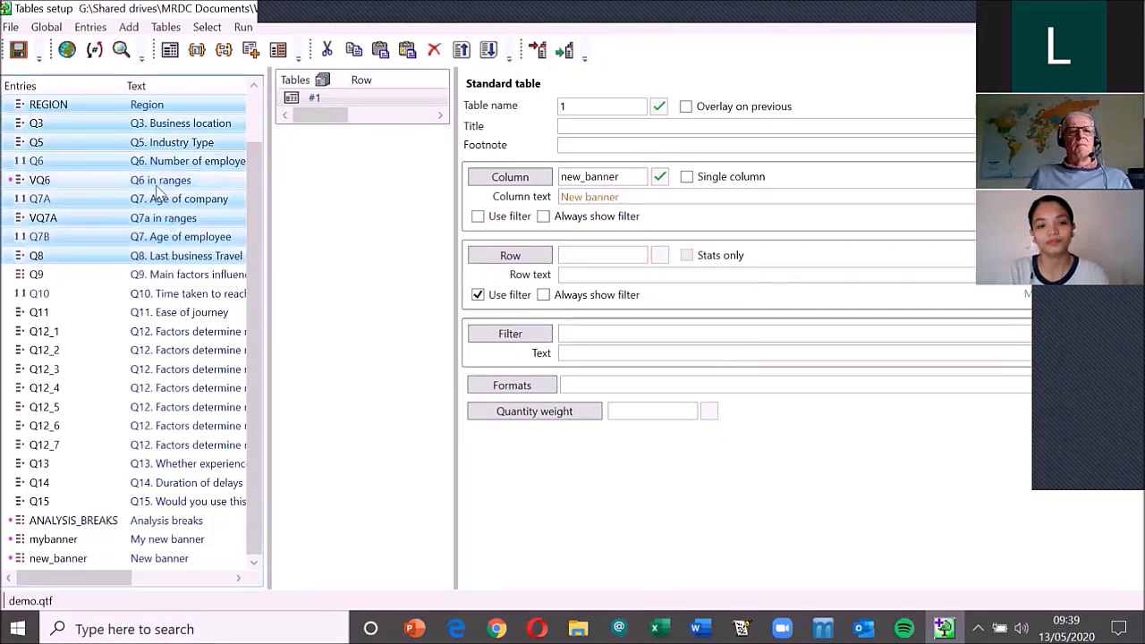
{"action": "left_click_drag", "start_coordinate": [166, 181], "coordinate": [578, 258]}
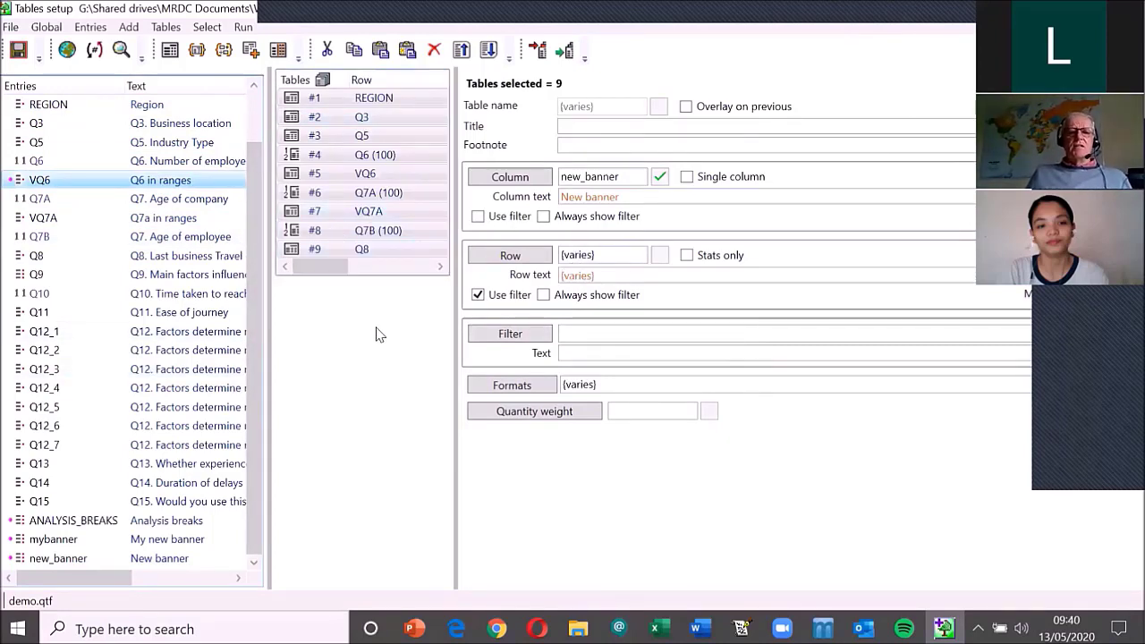
- Set the format dpr2 for the Q3, Q5 and Q8 tables together
{"action": "left_click", "coordinate": [316, 136]}
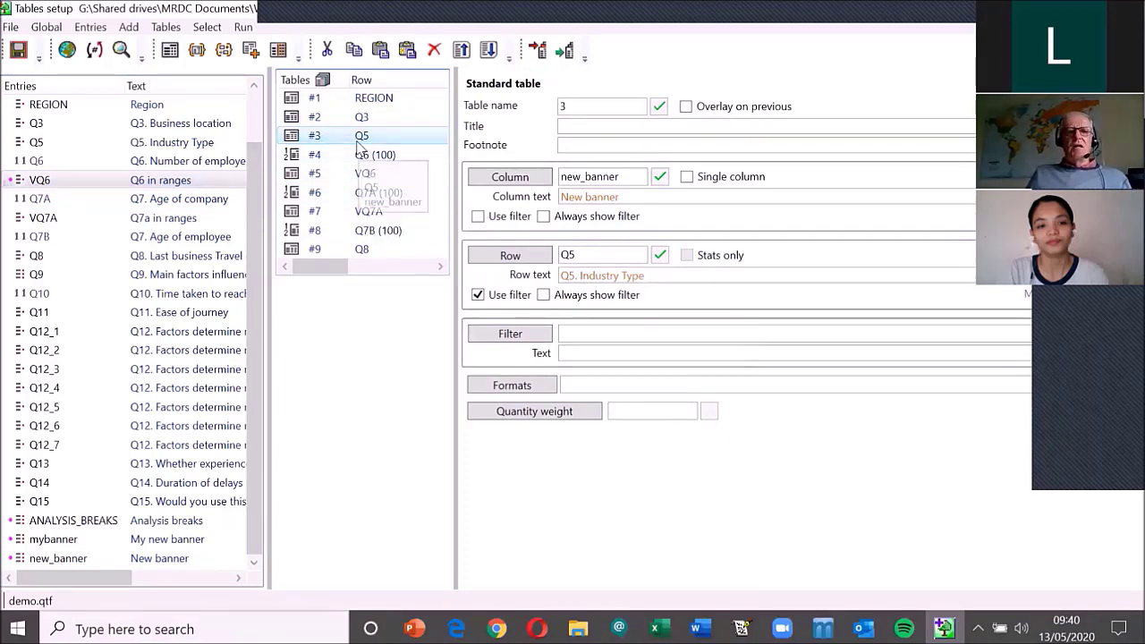
{"action": "left_click", "coordinate": [317, 120], "text": "ctrl"}
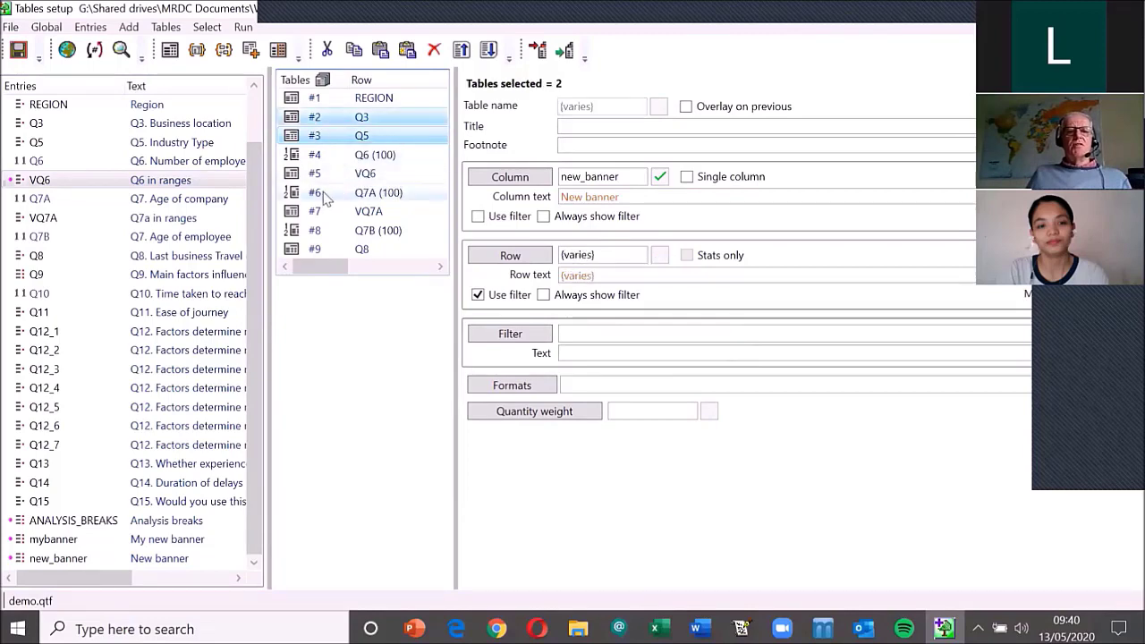
{"action": "left_click", "coordinate": [314, 253], "text": "ctrl"}
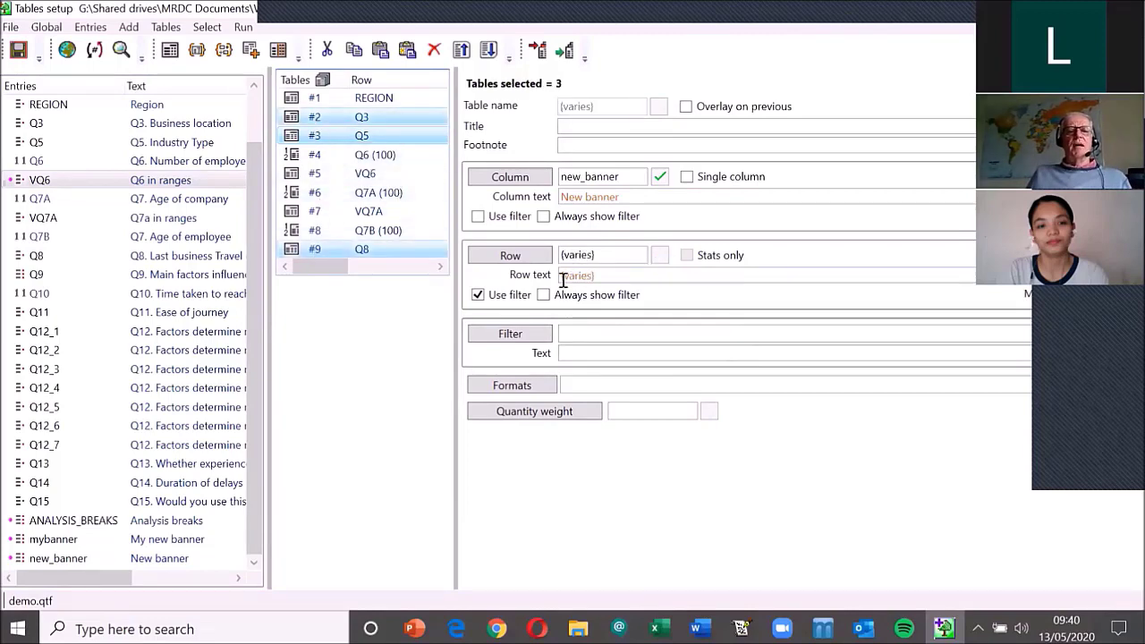
{"action": "left_click", "coordinate": [609, 384]}
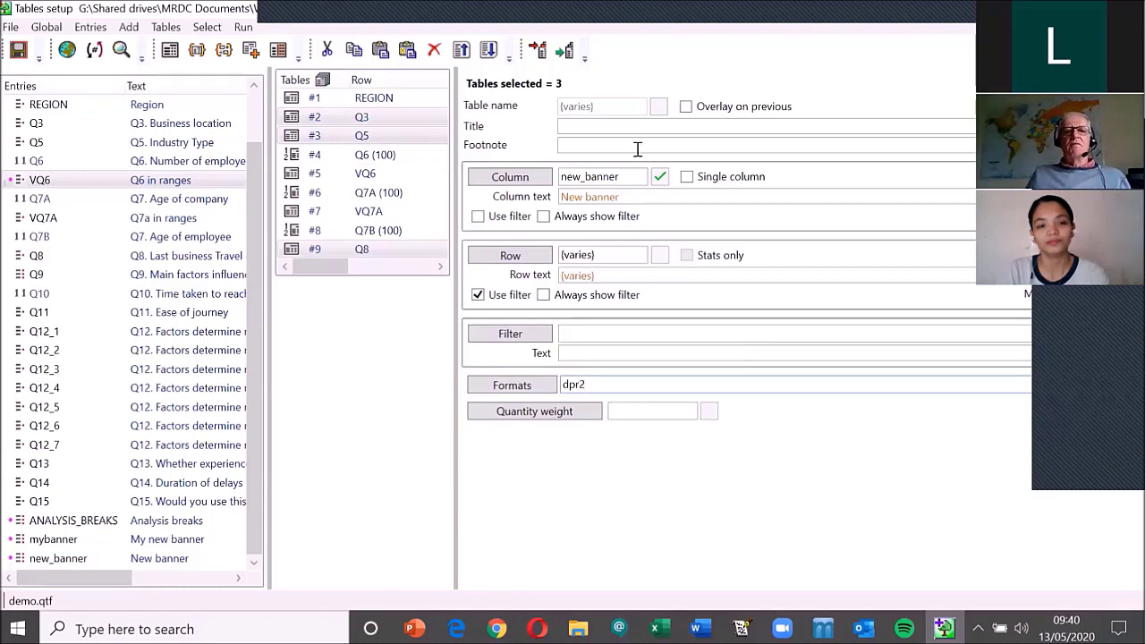
- Run the tables on DATA.ASC as separate sheets, with a TXT file output as well as the spreadsheet
{"action": "left_click", "coordinate": [565, 56]}
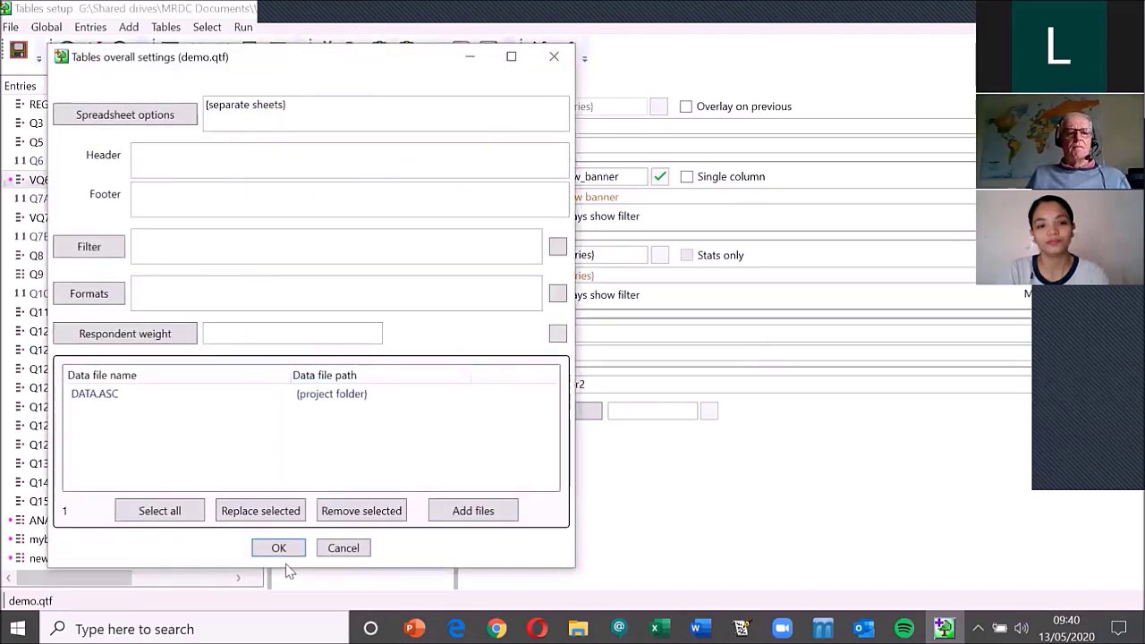
{"action": "left_click", "coordinate": [117, 120]}
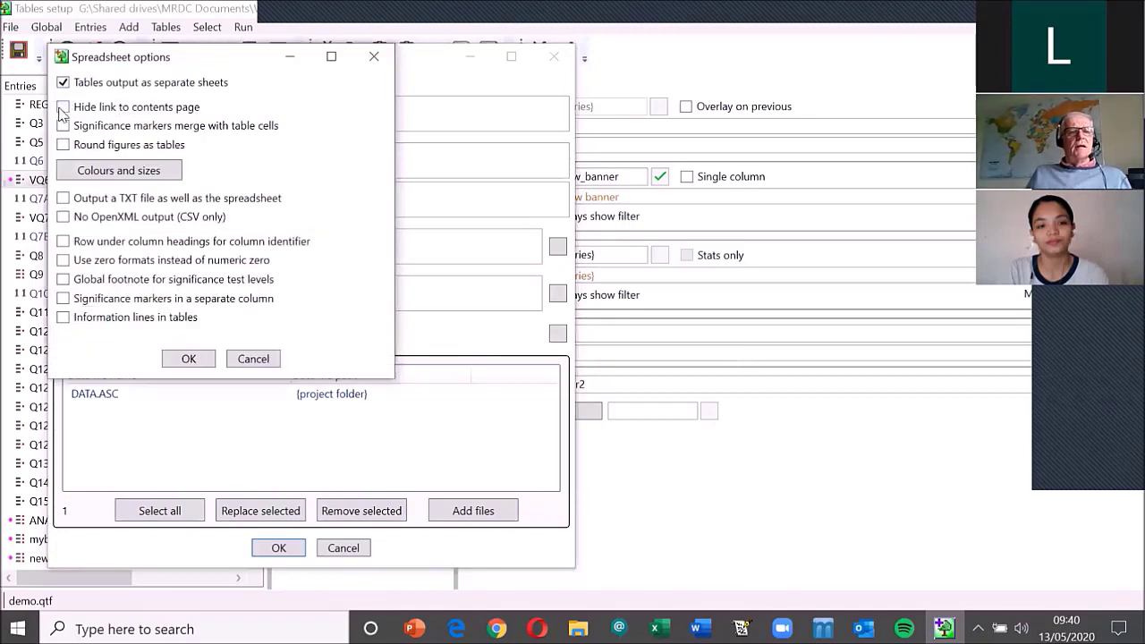
{"action": "left_click", "coordinate": [64, 199]}
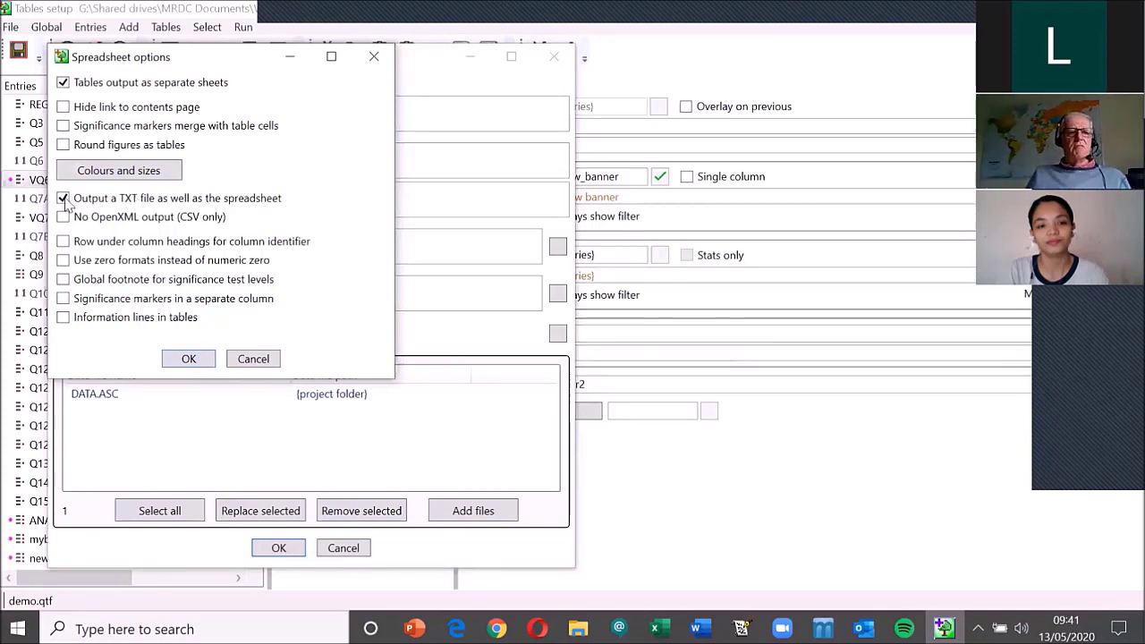
{"action": "left_click", "coordinate": [188, 360]}
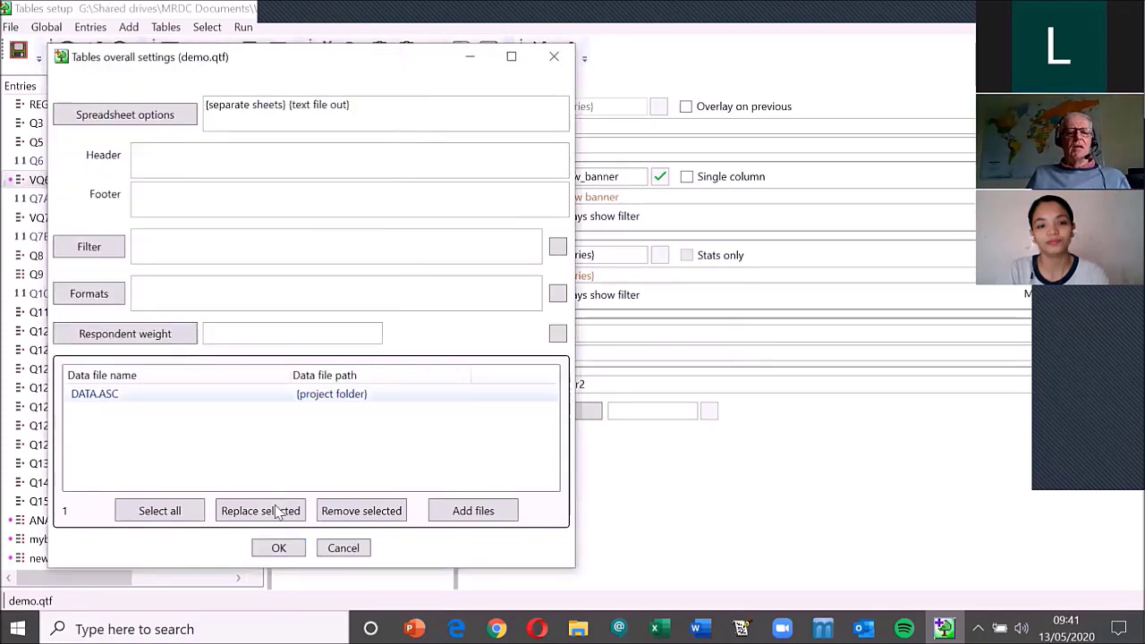
{"action": "left_click", "coordinate": [278, 548]}
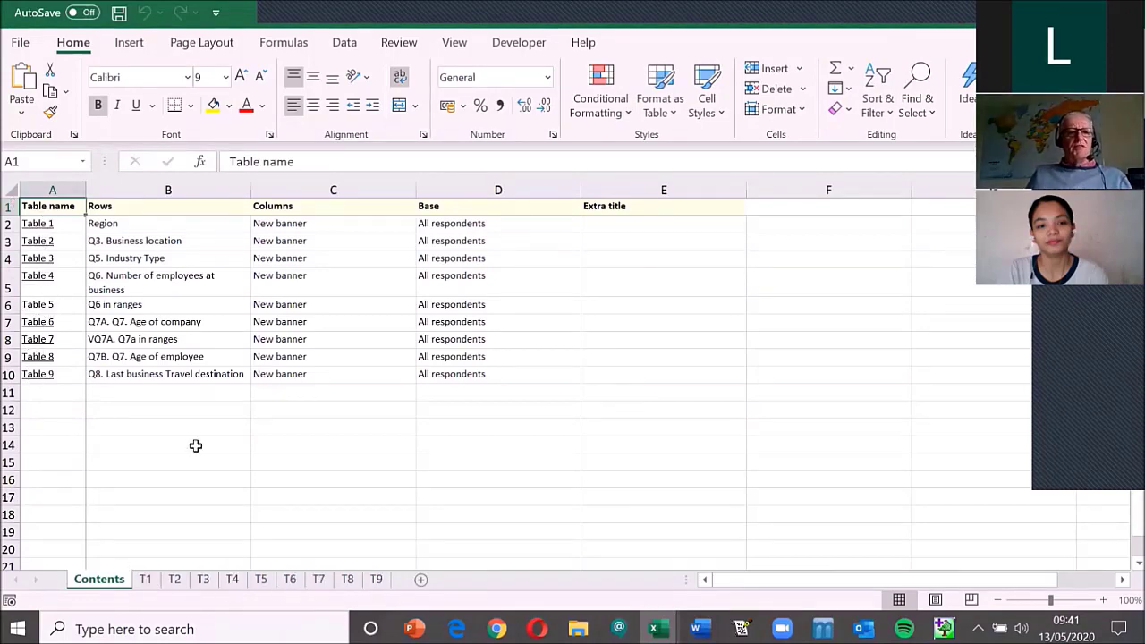
- Review the generated workbook's tables 1, 2, 6, 8, 7 and 9, including the percentage decimals
{"action": "left_click", "coordinate": [38, 222]}
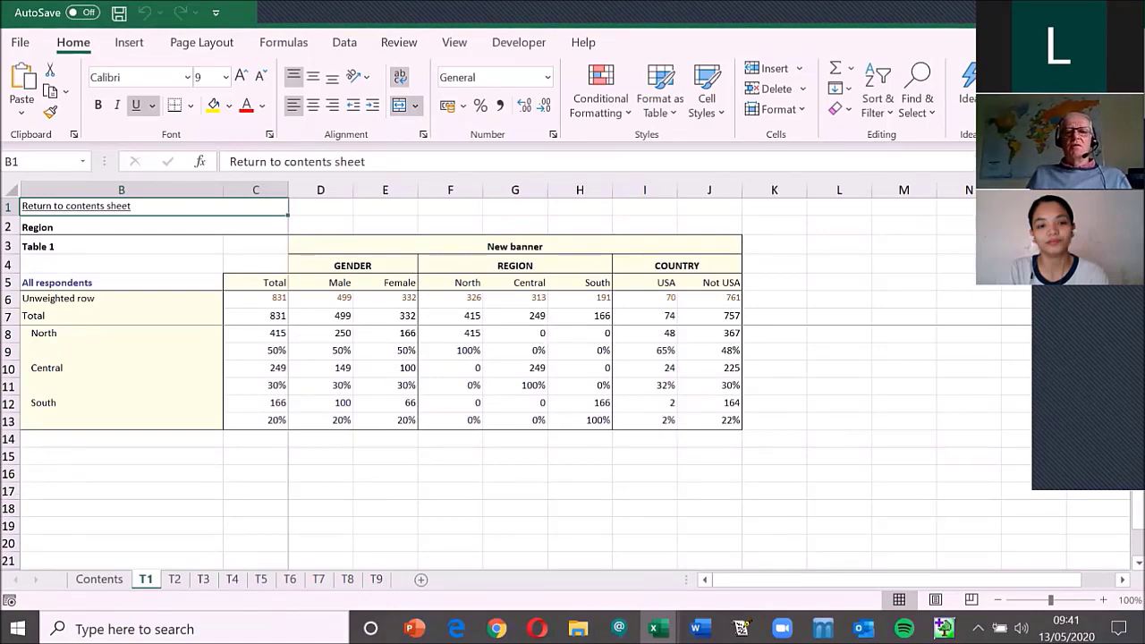
{"action": "left_click", "coordinate": [101, 581]}
{"action": "left_click", "coordinate": [49, 242]}
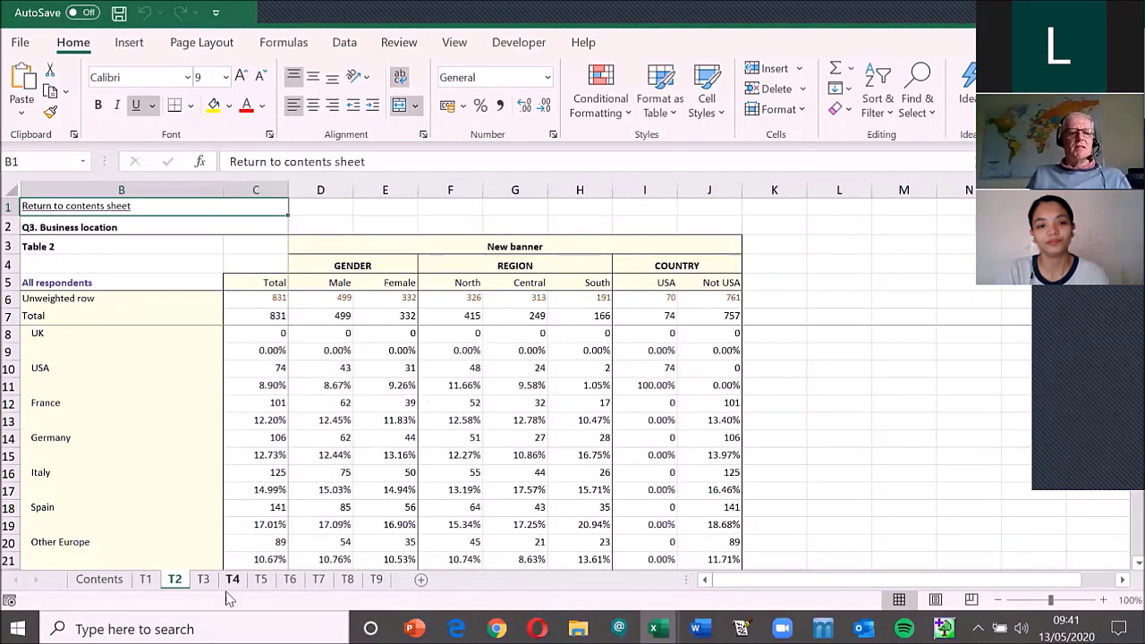
{"action": "left_click", "coordinate": [291, 582]}
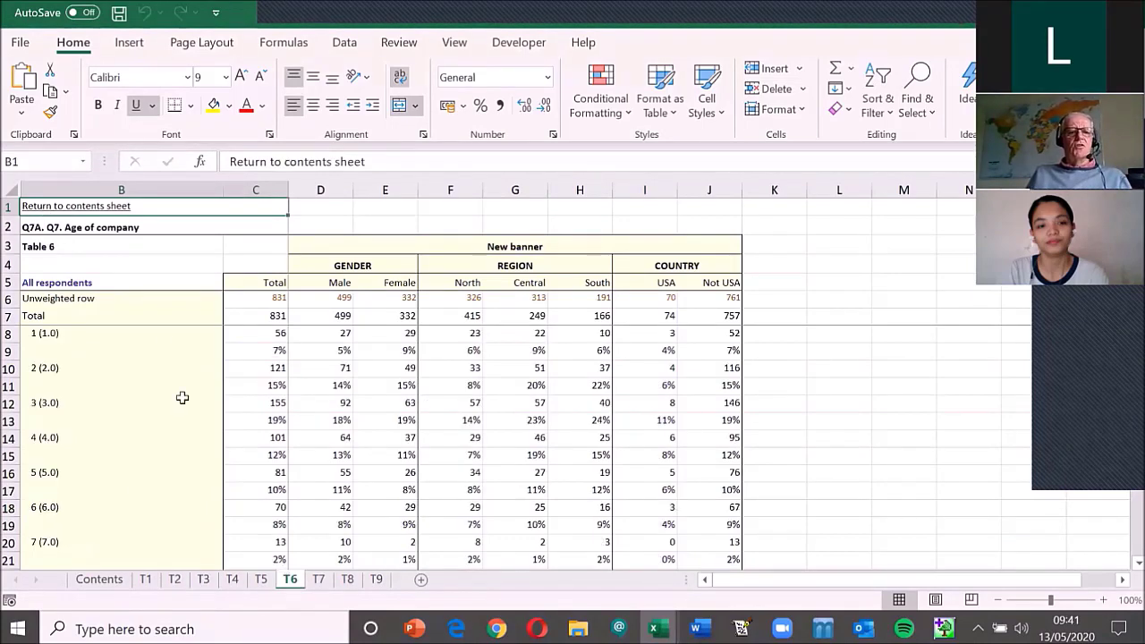
{"action": "left_click", "coordinate": [348, 579]}
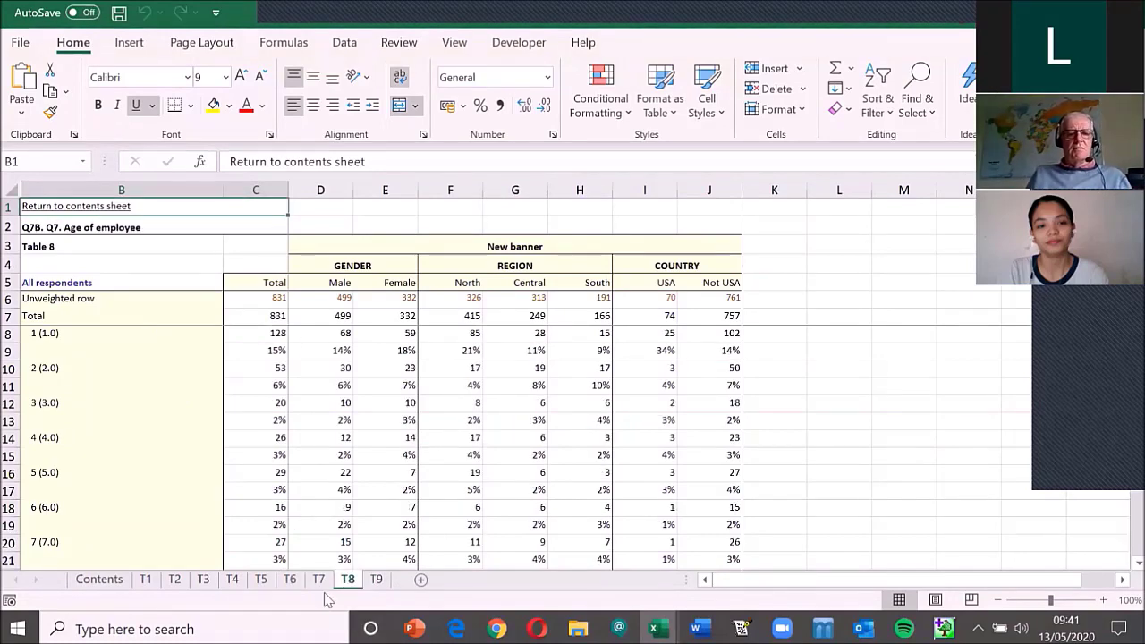
{"action": "left_click", "coordinate": [319, 579]}
{"action": "left_click", "coordinate": [376, 579]}
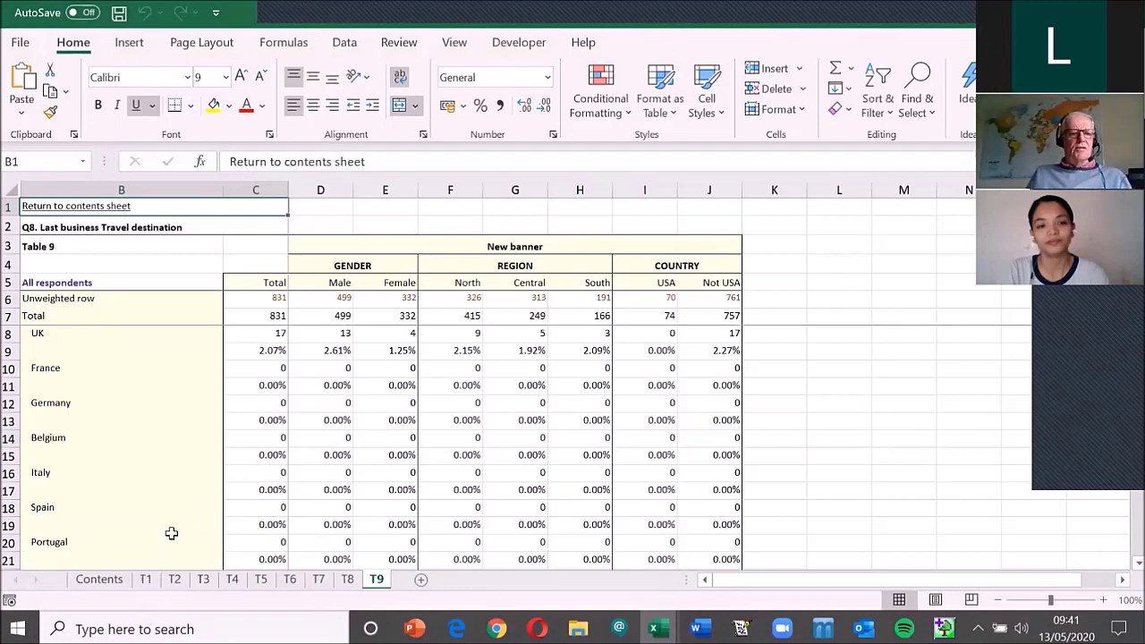
- Return to the contents sheet, then sort the project folder by date modified and open demo Tables.xlsx from it
{"action": "left_click", "coordinate": [210, 207]}
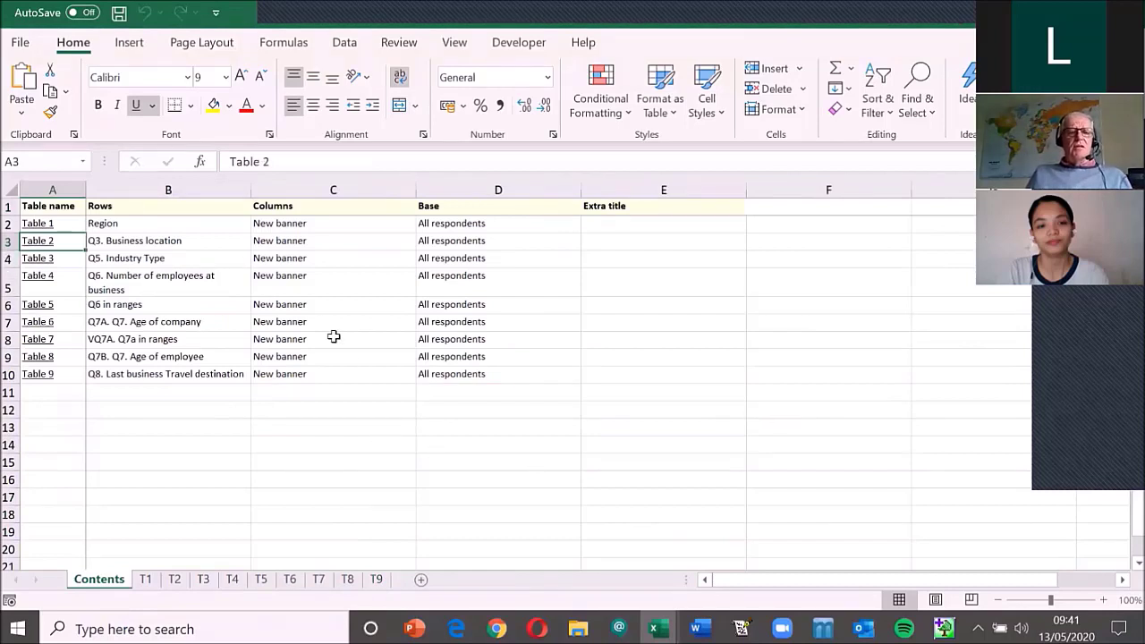
{"action": "mouse_move", "coordinate": [578, 628]}
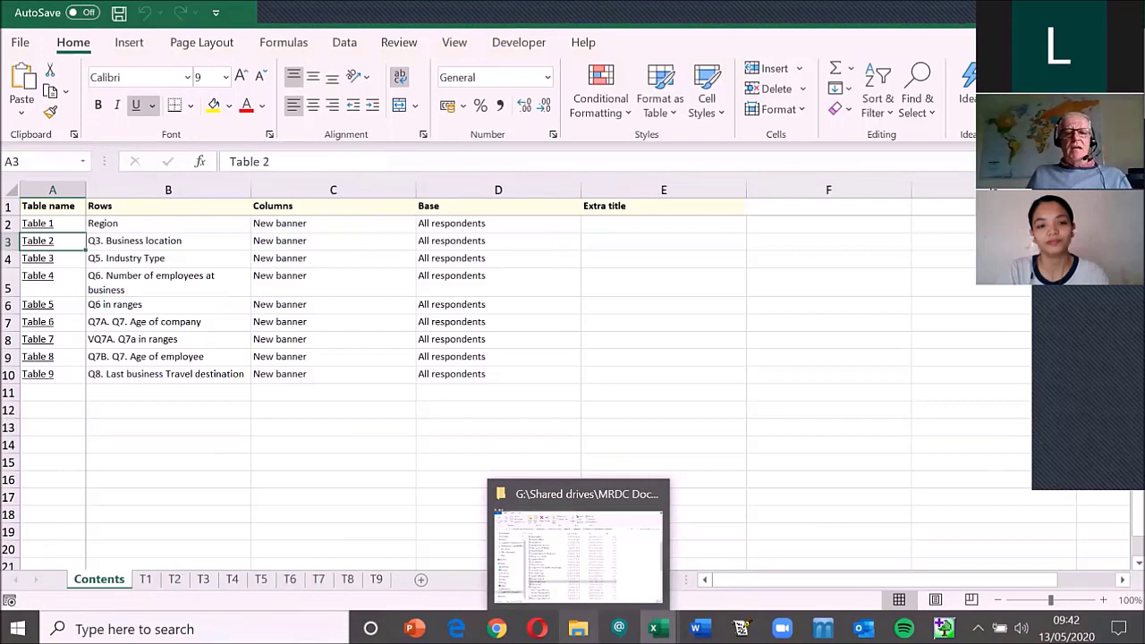
{"action": "left_click", "coordinate": [574, 608]}
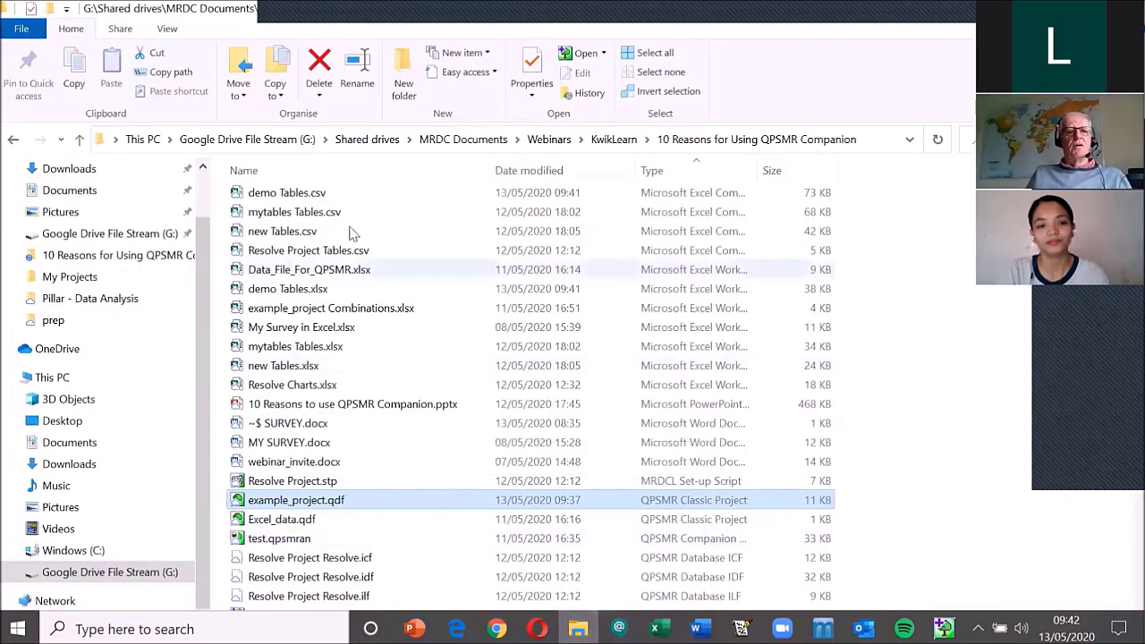
{"action": "scroll", "coordinate": [370, 236], "scroll_direction": "up", "scroll_amount": 2}
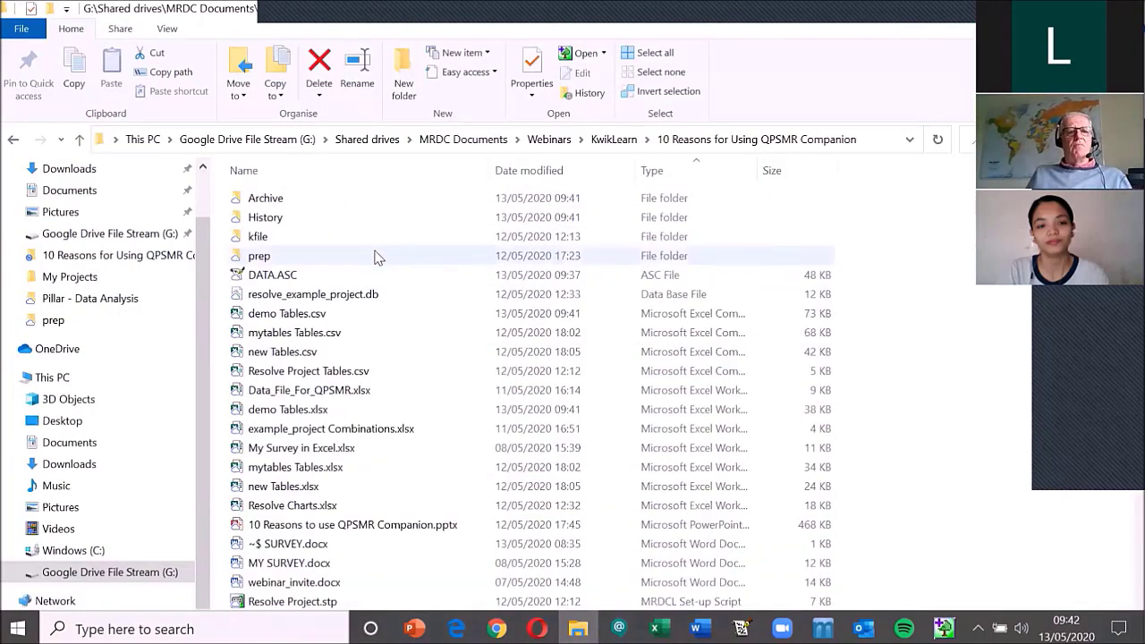
{"action": "left_click", "coordinate": [530, 171]}
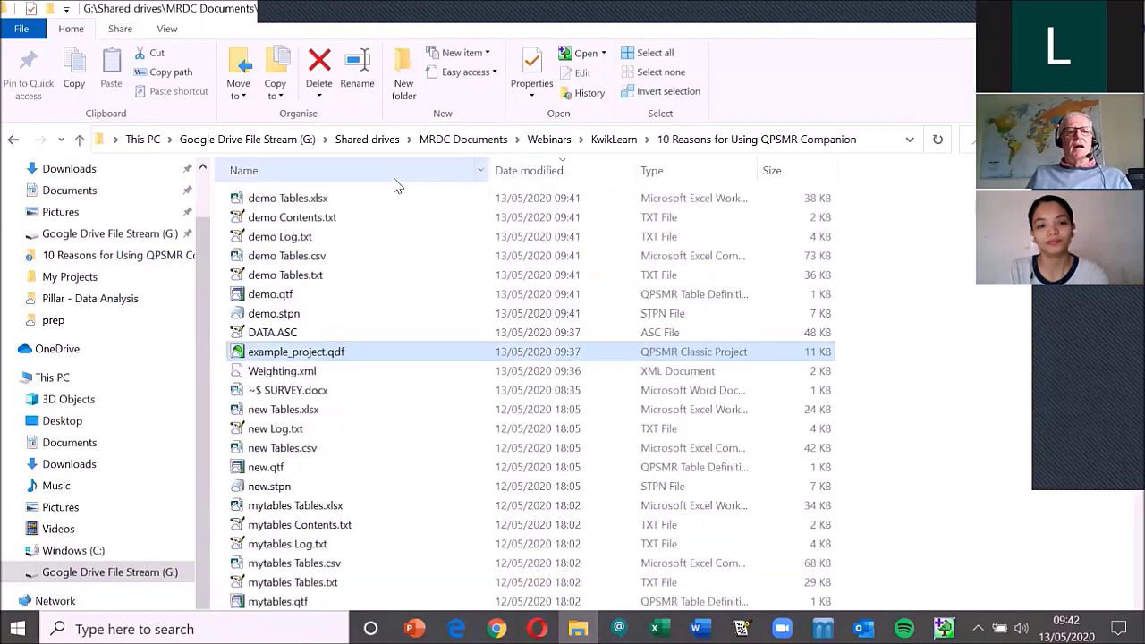
{"action": "double_click", "coordinate": [284, 199]}
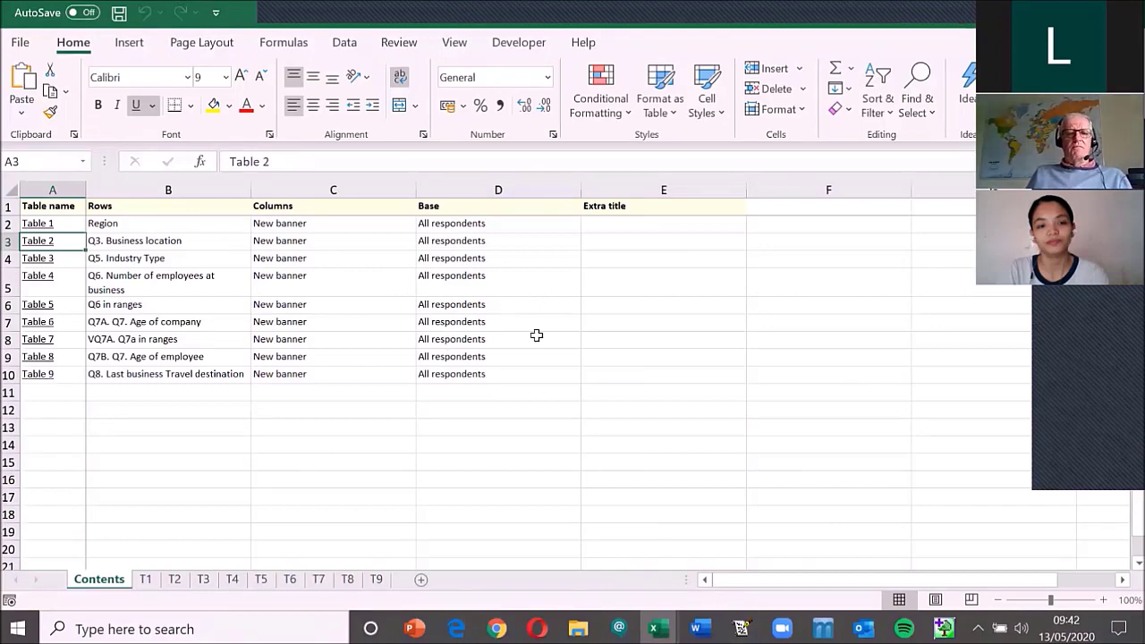
- Open demo Tables.txt from the project folder and review the plain-text tables for Region and Q3
{"action": "key", "text": "alt+Tab"}
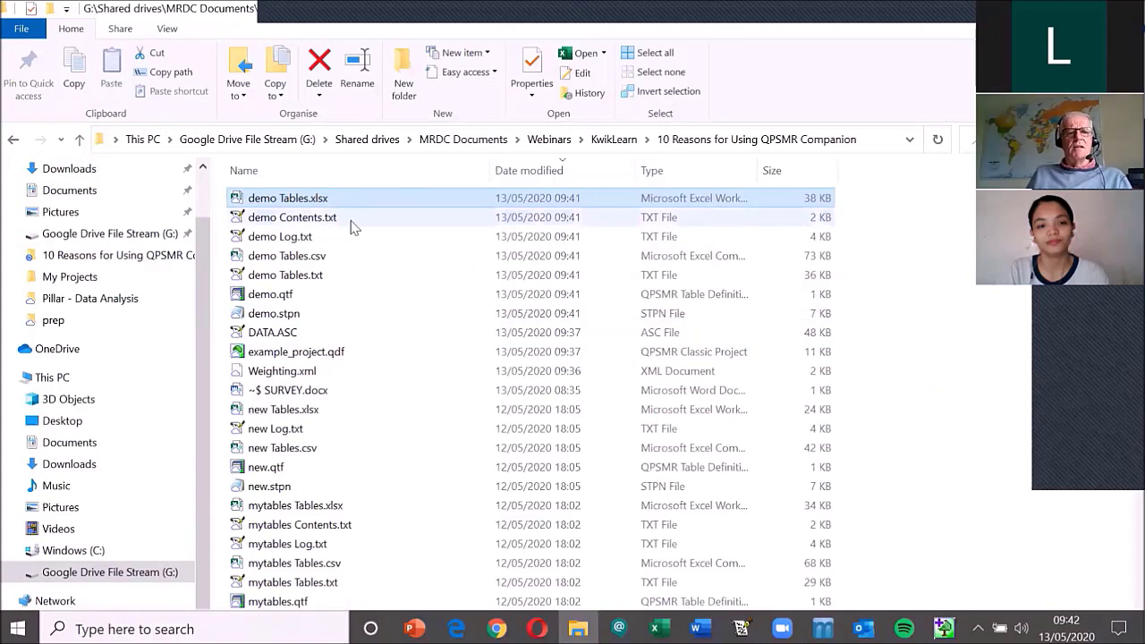
{"action": "double_click", "coordinate": [322, 274]}
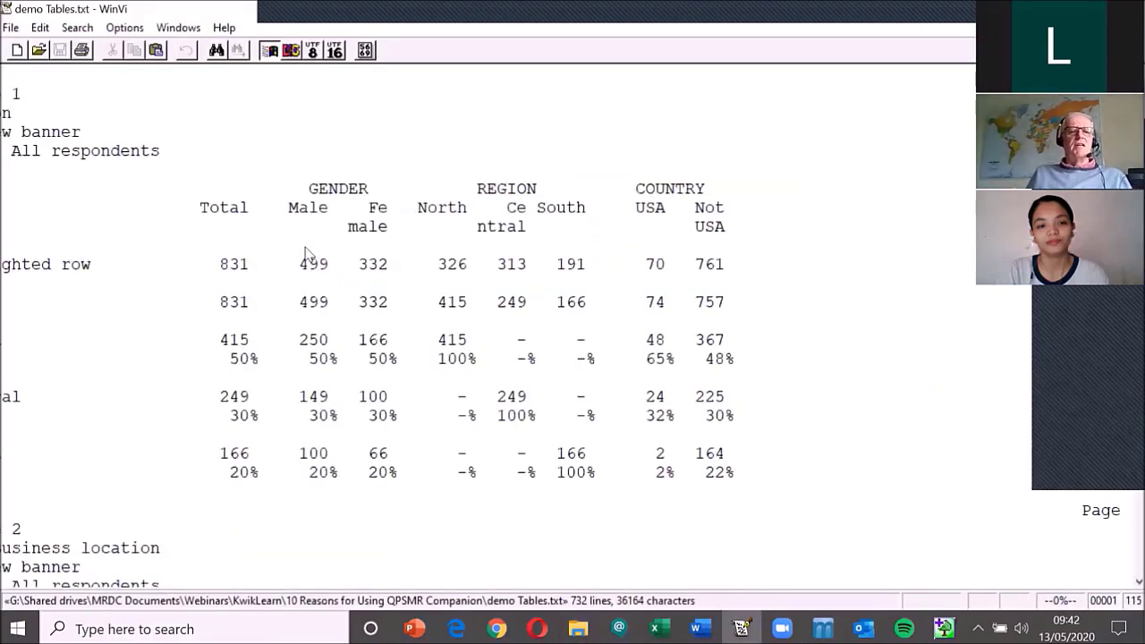
{"action": "scroll", "coordinate": [353, 277], "scroll_direction": "down", "scroll_amount": 8}
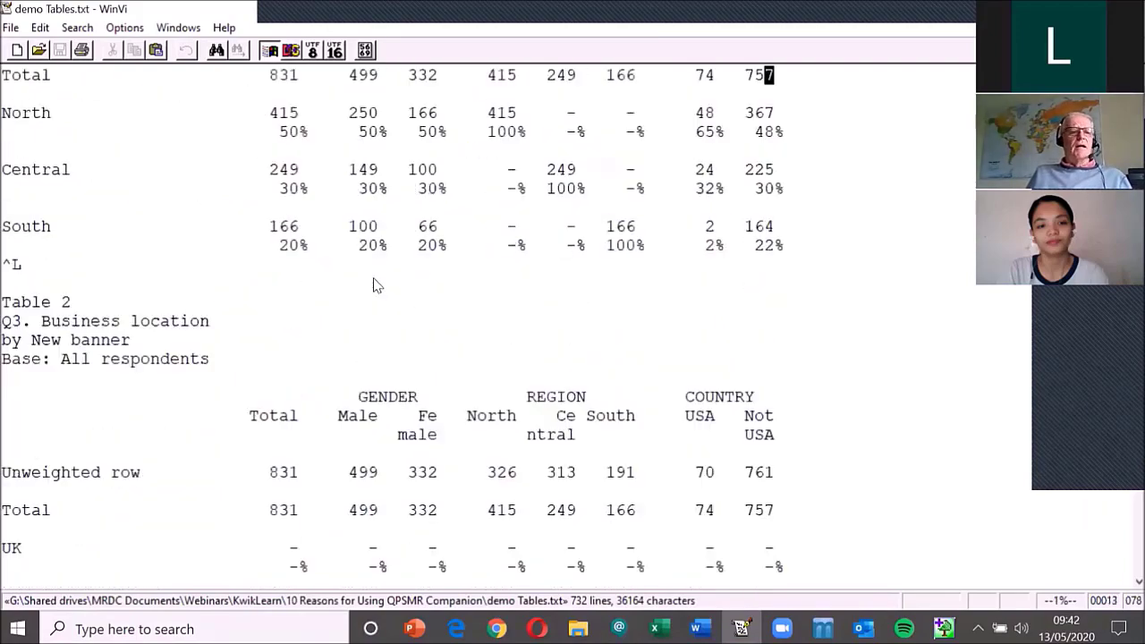
{"action": "scroll", "coordinate": [378, 285], "scroll_direction": "down", "scroll_amount": 2}
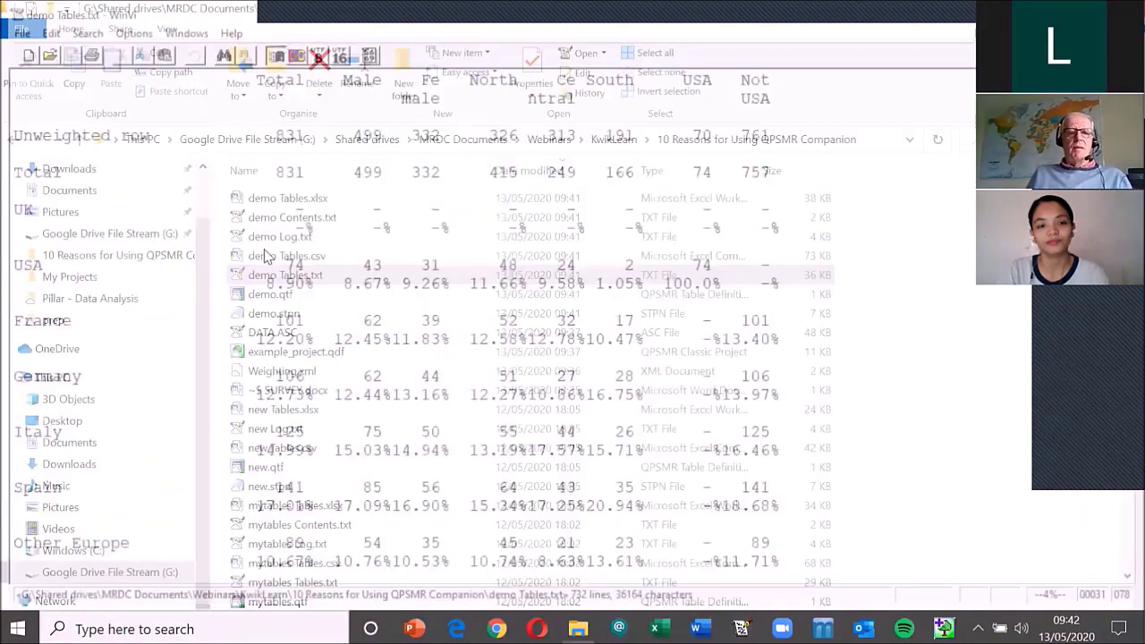
- Close the generated tables workbook and switch back to the Tables setup in QPSMR Companion
{"action": "key", "text": "alt+Tab"}
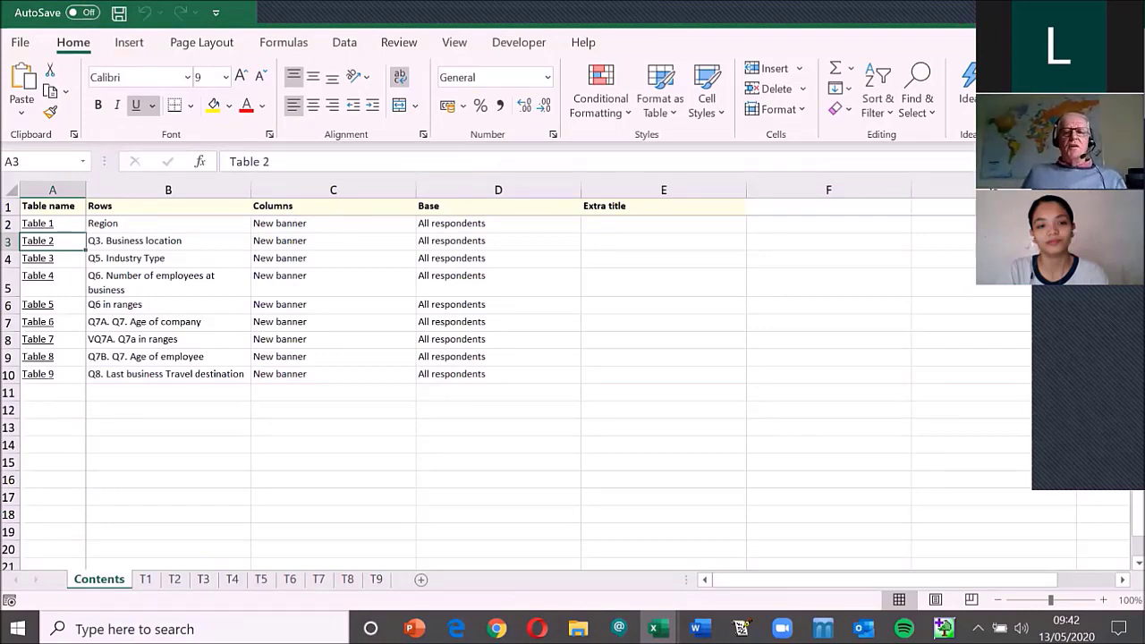
{"action": "left_click", "coordinate": [1126, 12]}
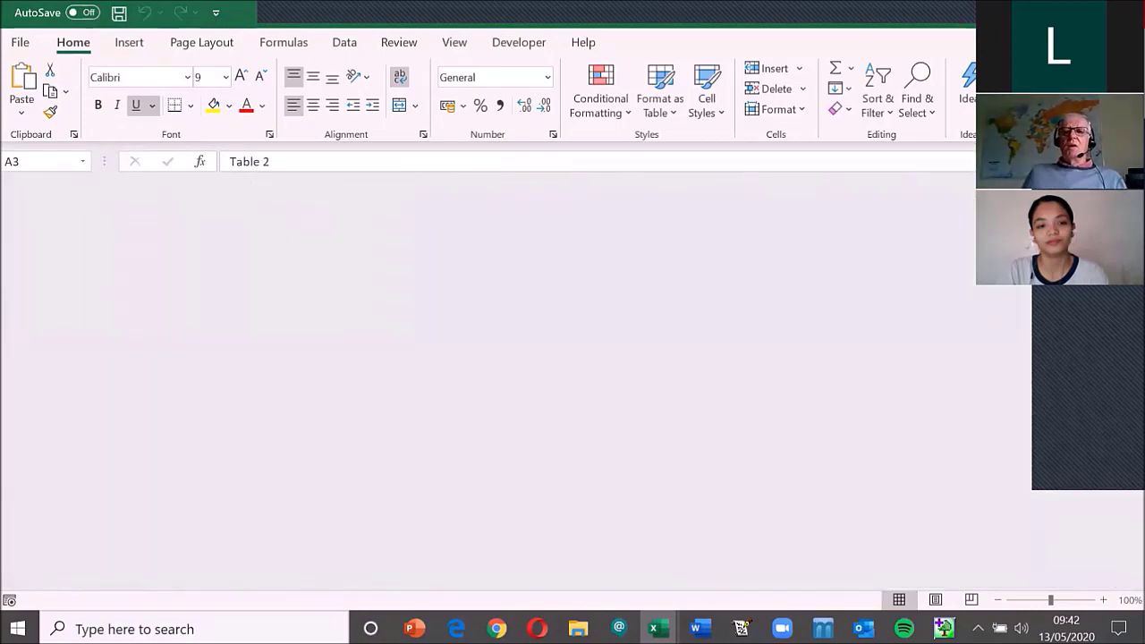
{"action": "key", "text": "super+Tab"}
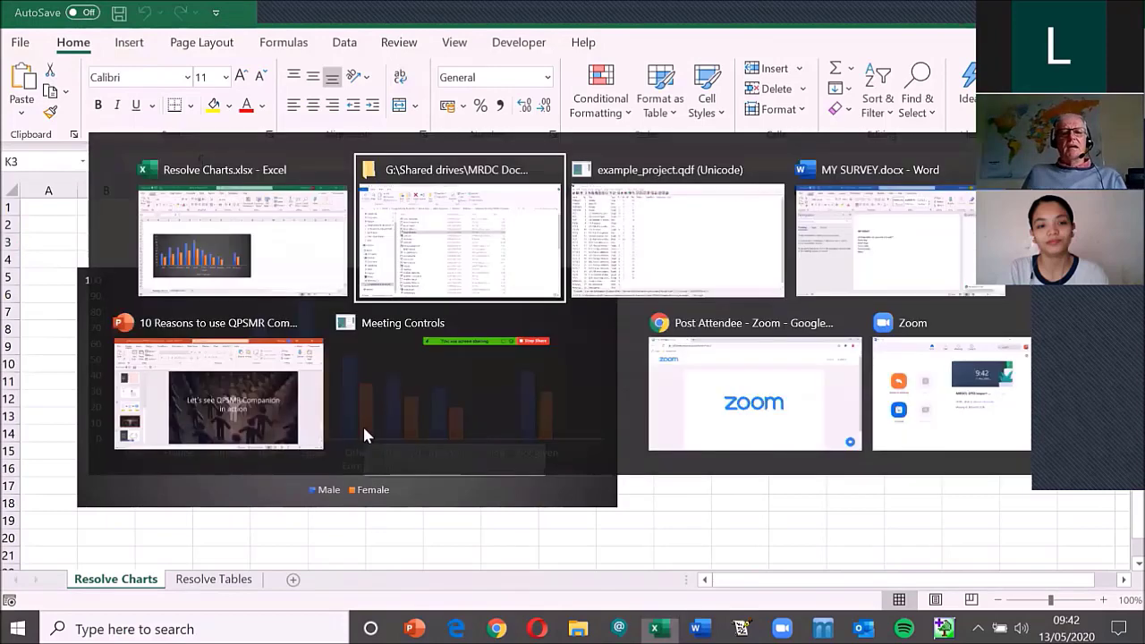
{"action": "key", "text": "Right"}
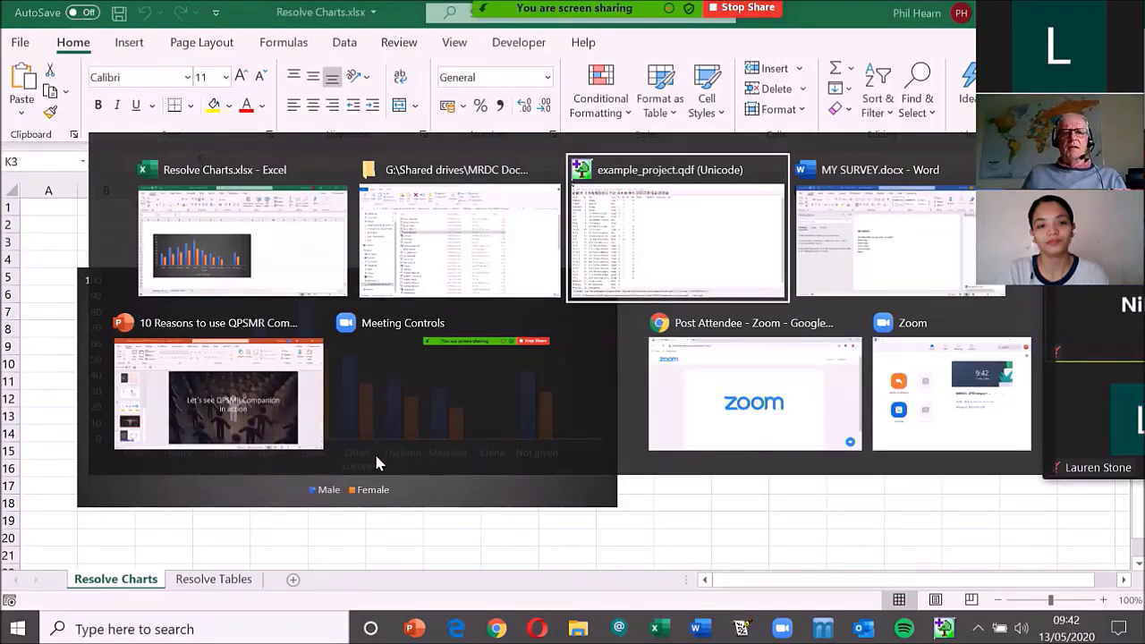
{"action": "key", "text": "Return"}
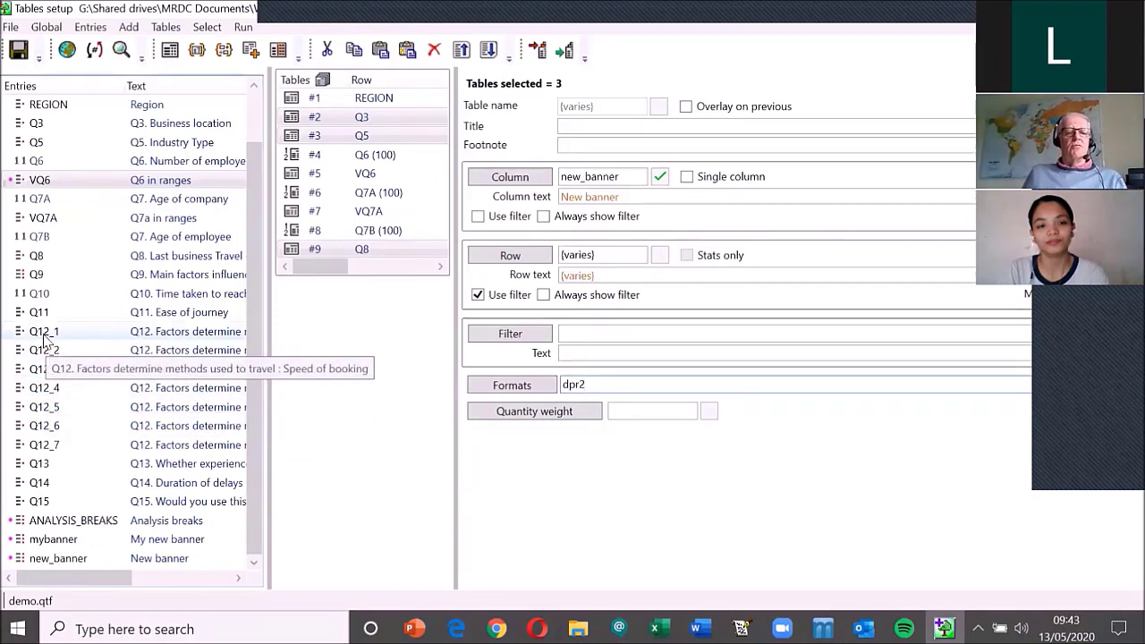
- Add a grid table with Q12 as its row entry and run the tables to Excel again
{"action": "left_click", "coordinate": [278, 54]}
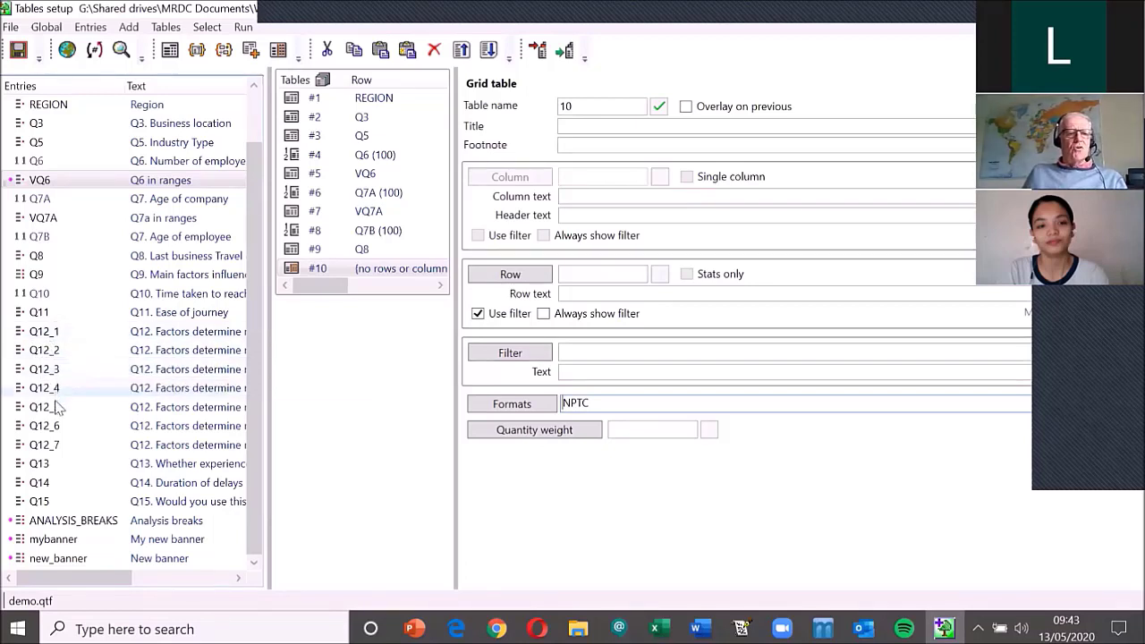
{"action": "left_click", "coordinate": [40, 333]}
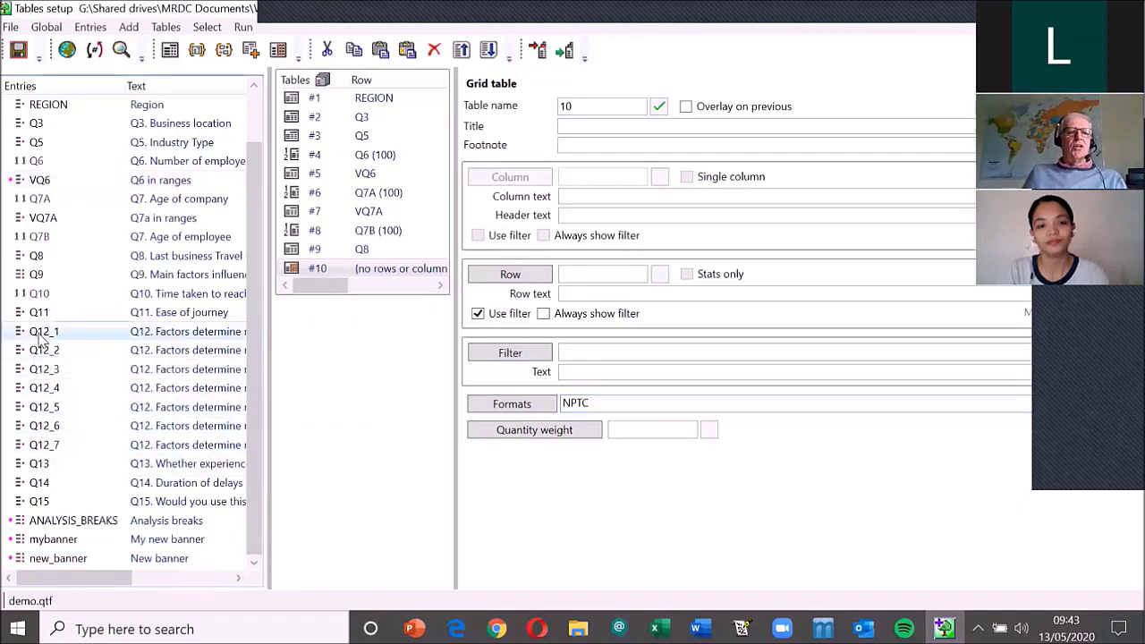
{"action": "left_click_drag", "start_coordinate": [40, 338], "coordinate": [87, 335]}
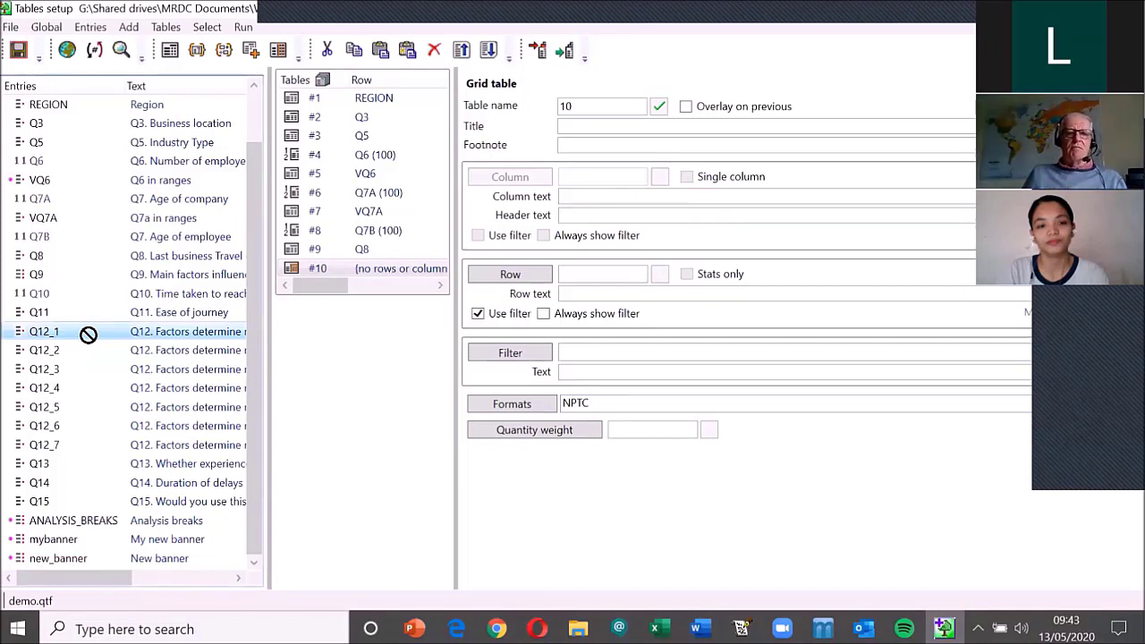
{"action": "left_click_drag", "start_coordinate": [88, 335], "coordinate": [582, 280]}
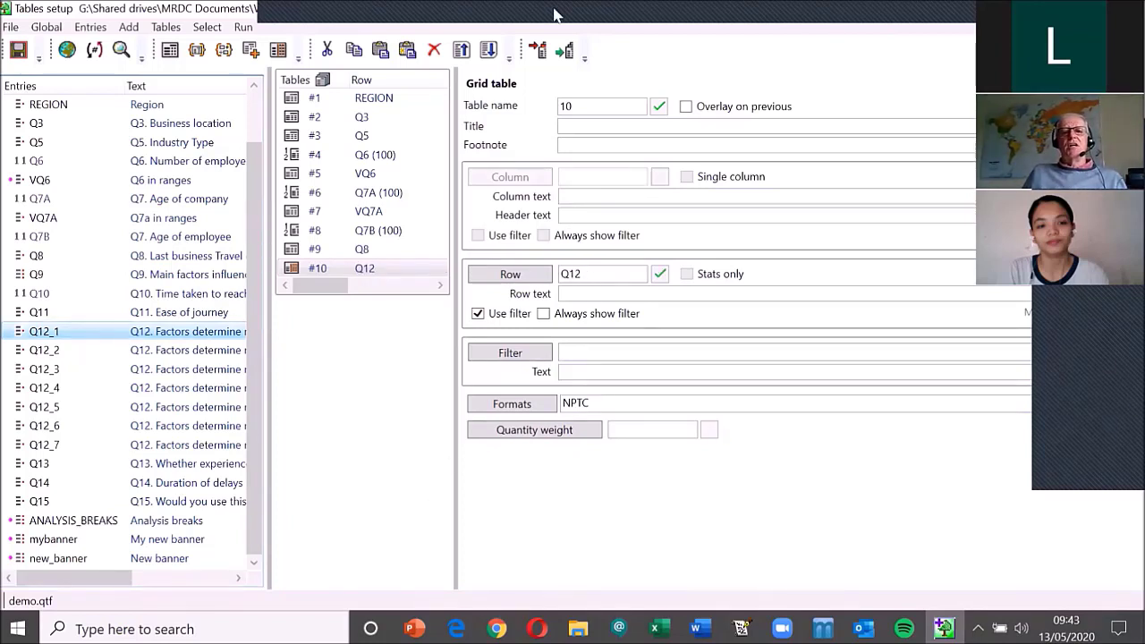
{"action": "left_click", "coordinate": [564, 51]}
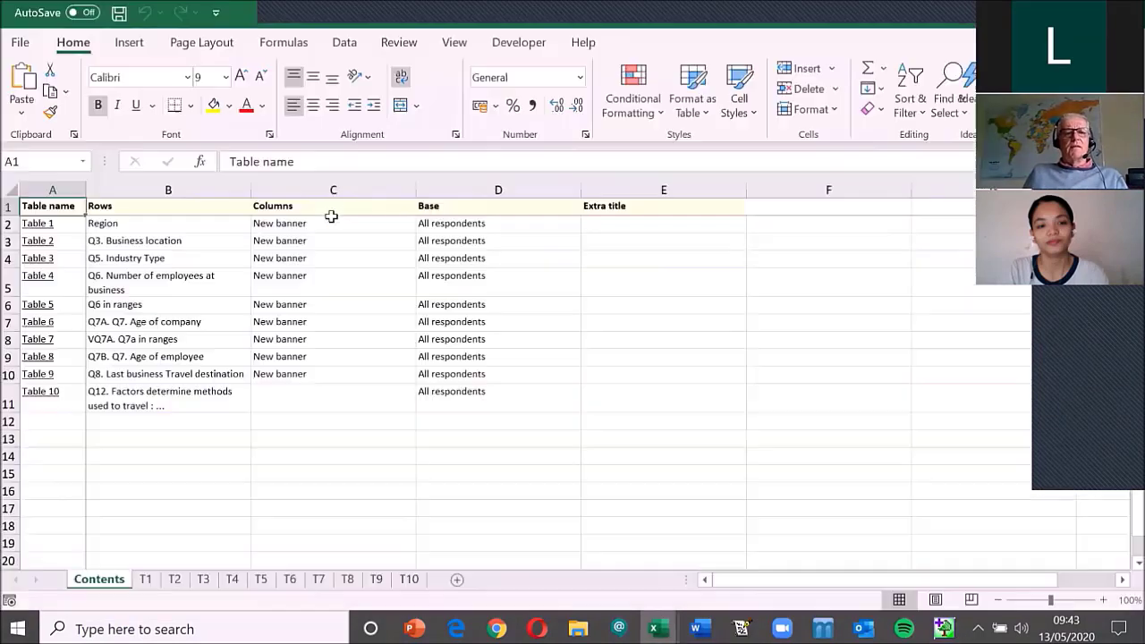
- Open Table 10 from the contents sheet and examine the Q12 grid, including its mean scores and significance letters
{"action": "left_click", "coordinate": [38, 391]}
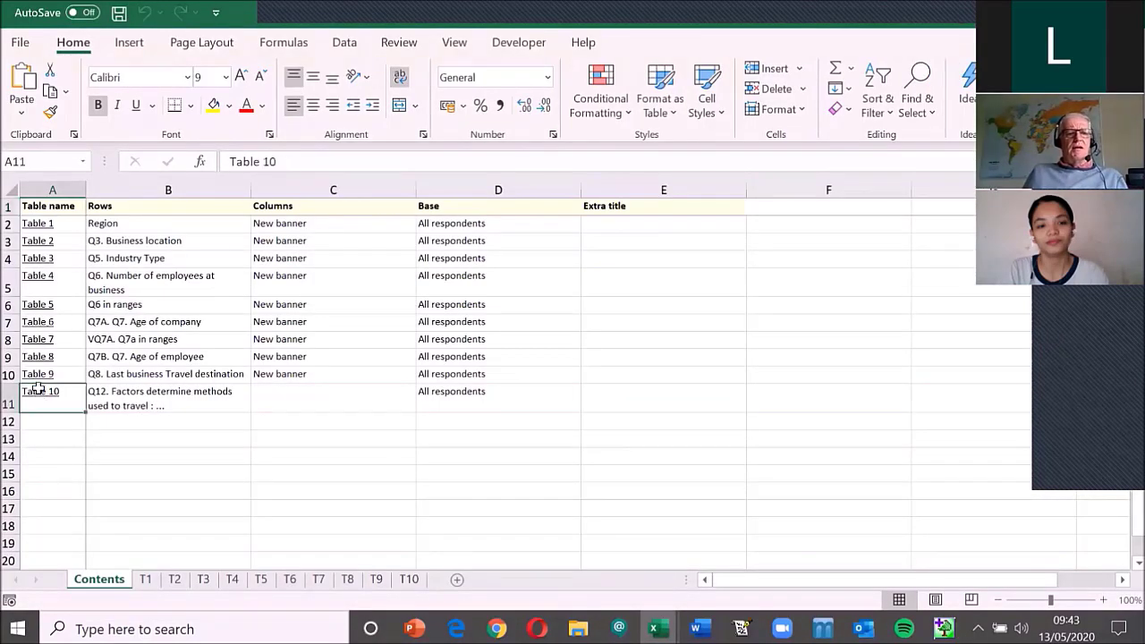
{"action": "left_click", "coordinate": [38, 391]}
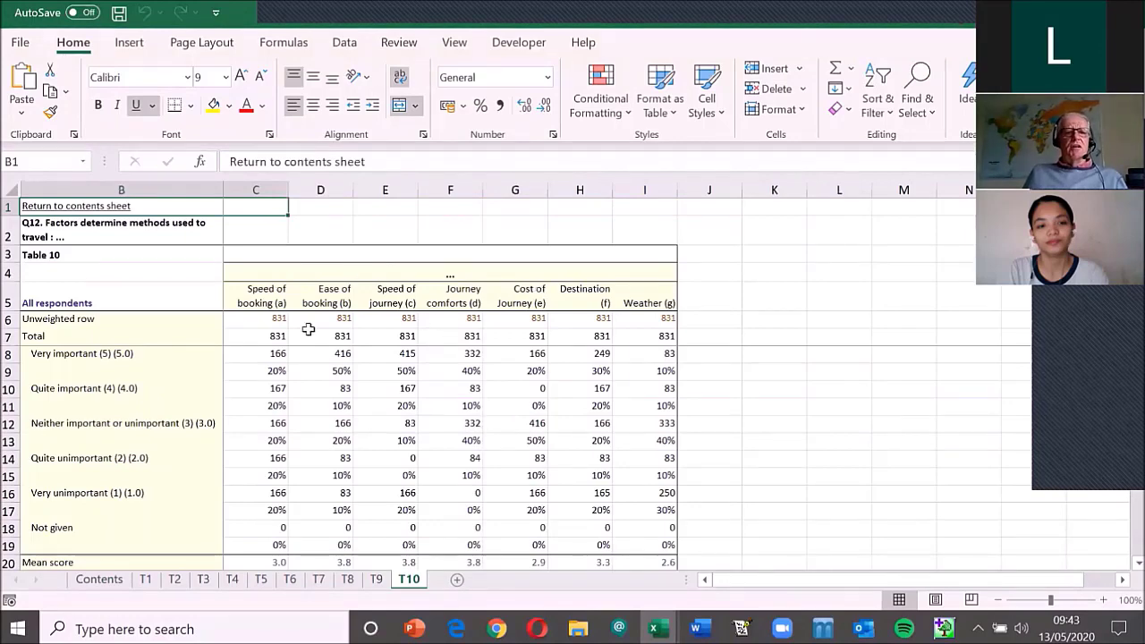
{"action": "scroll", "coordinate": [387, 329], "scroll_direction": "down", "scroll_amount": 2}
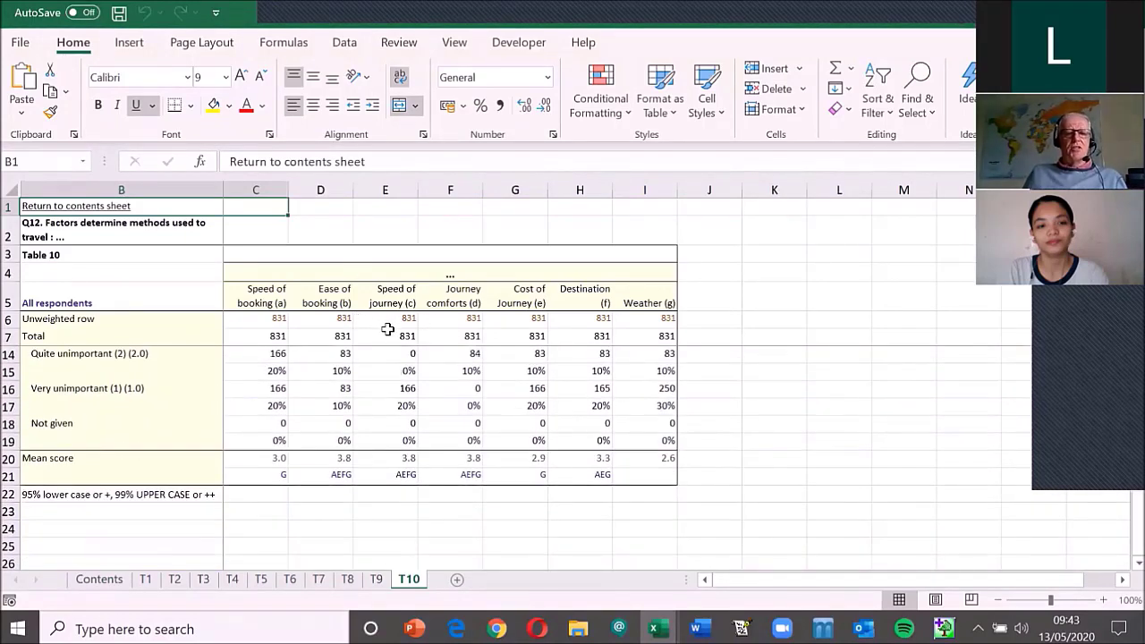
{"action": "scroll", "coordinate": [531, 456], "scroll_direction": "up", "scroll_amount": 2}
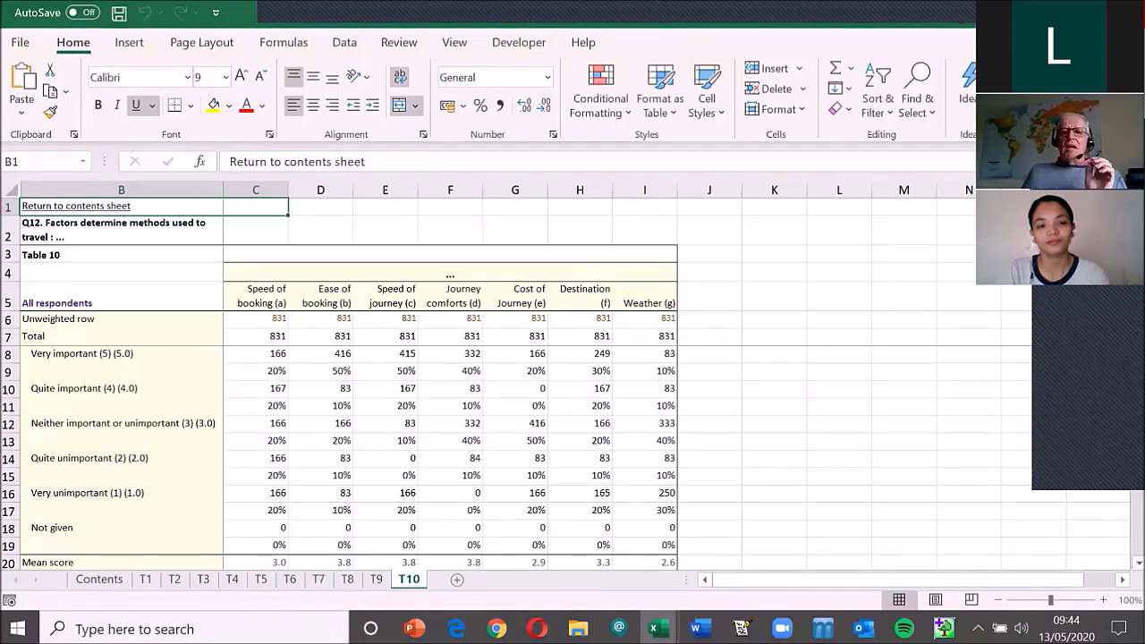
- Close the tables workbook and leave the Tables setup to return to example_project's entry list
{"action": "key", "text": "alt+Tab"}
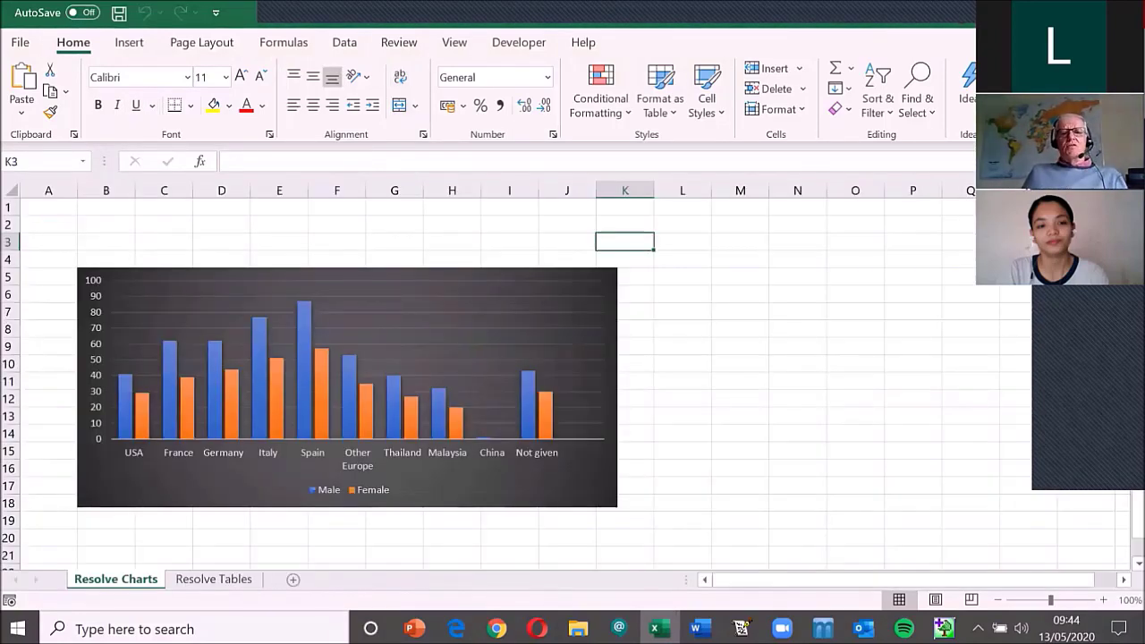
{"action": "key", "text": "alt+Tab"}
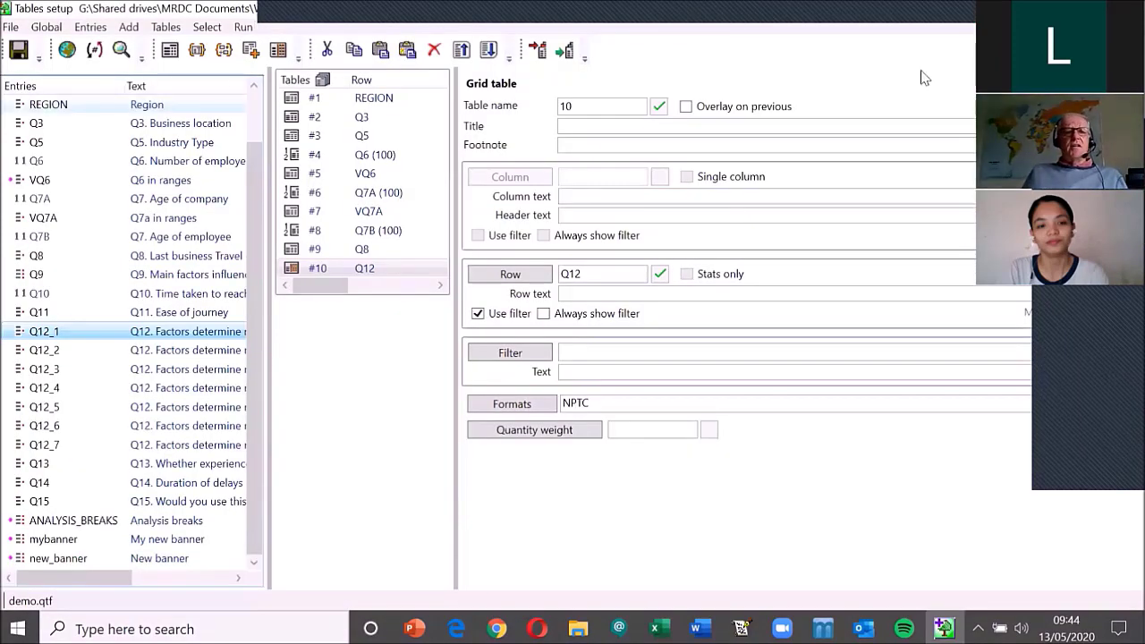
{"action": "key", "text": "Escape"}
- Run a summary report on DATA.ASC, inspect the counts for Q5, Q12_1 and Q12_2, and close the report
{"action": "left_click", "coordinate": [186, 28]}
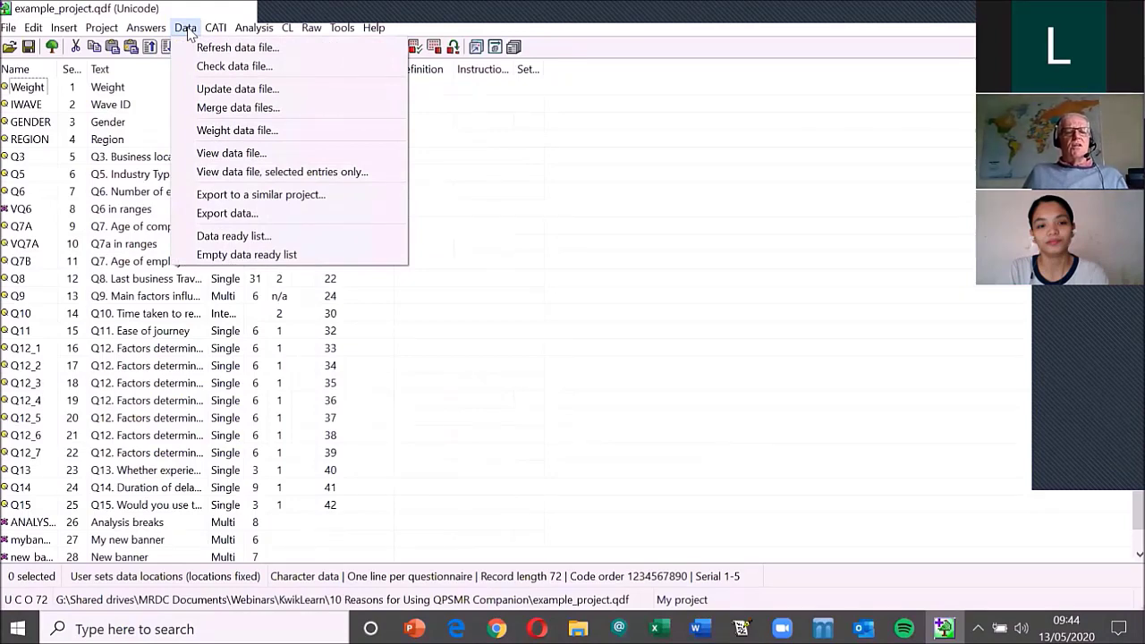
{"action": "mouse_move", "coordinate": [254, 29]}
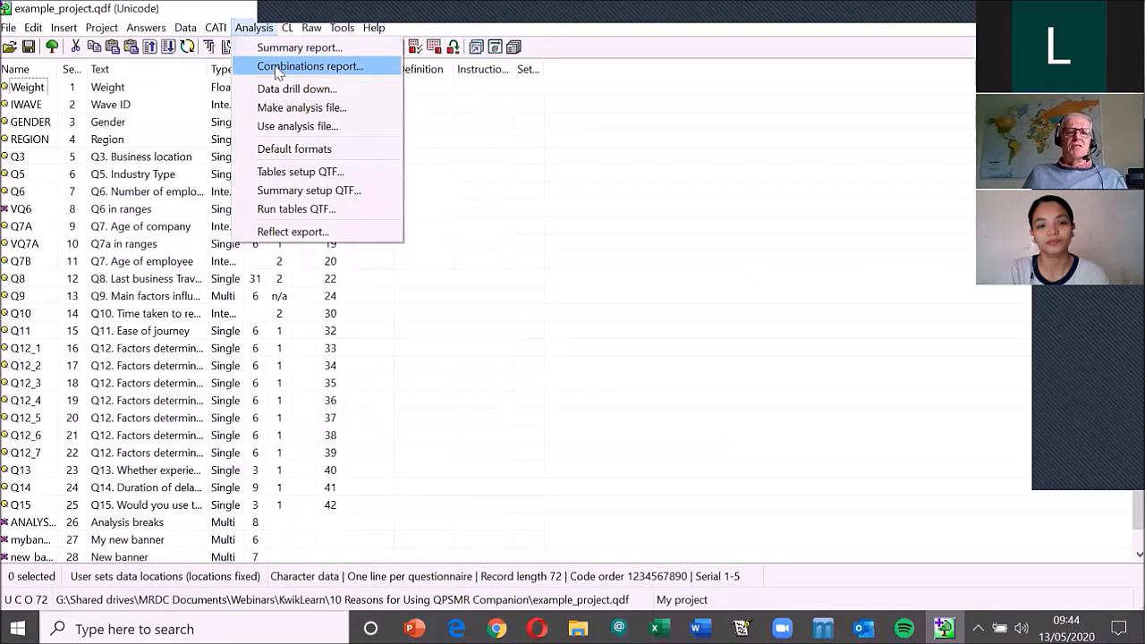
{"action": "left_click", "coordinate": [279, 49]}
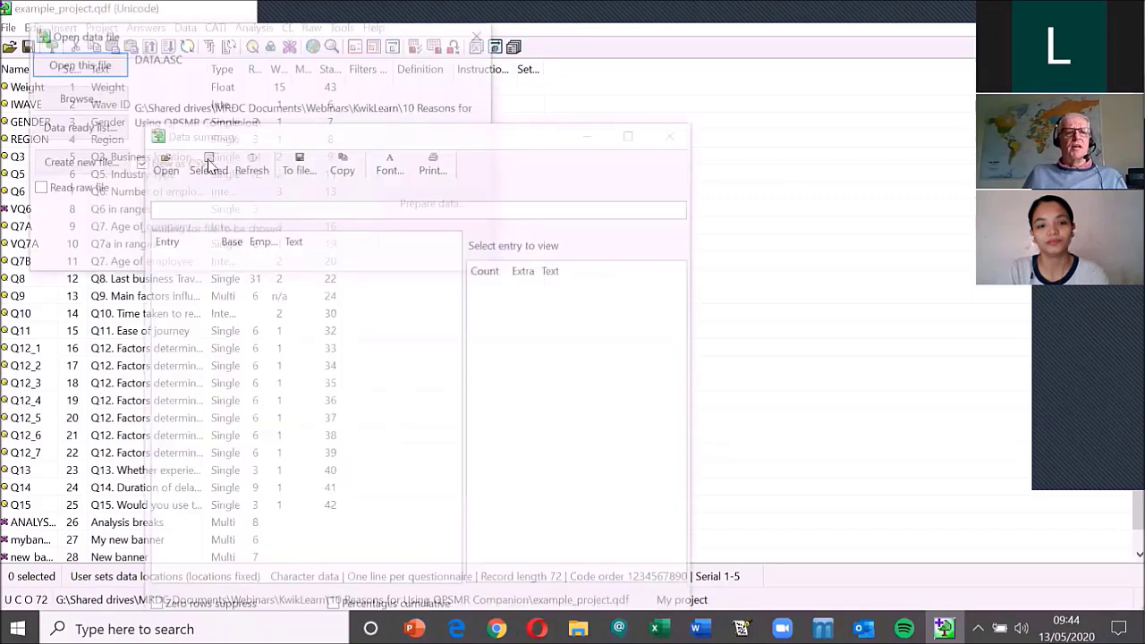
{"action": "left_click", "coordinate": [72, 71]}
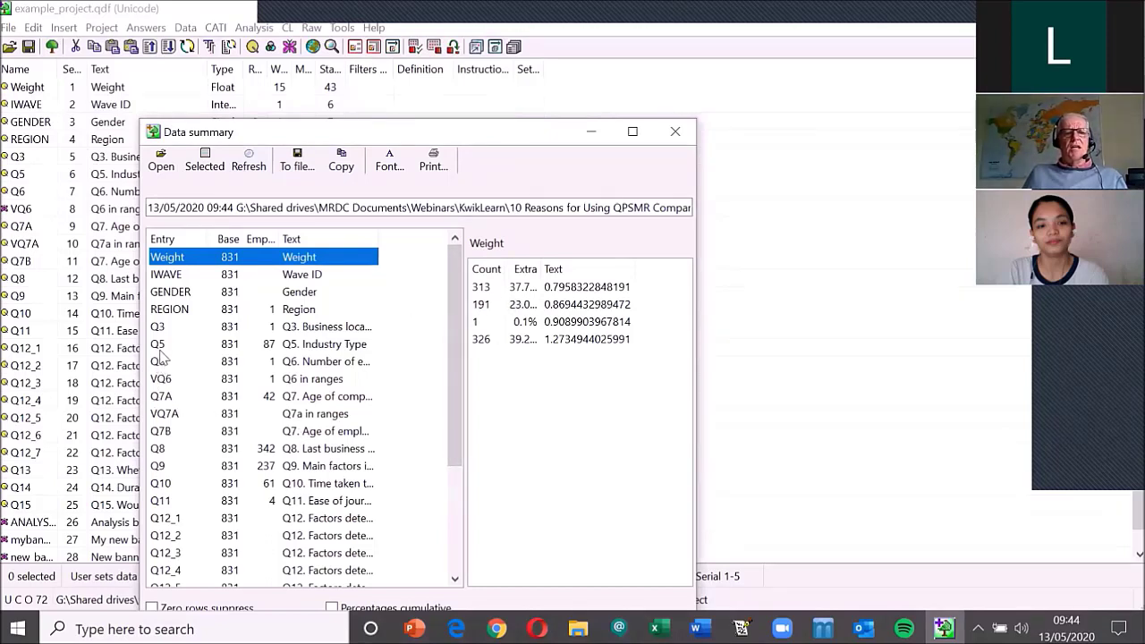
{"action": "left_click", "coordinate": [160, 346]}
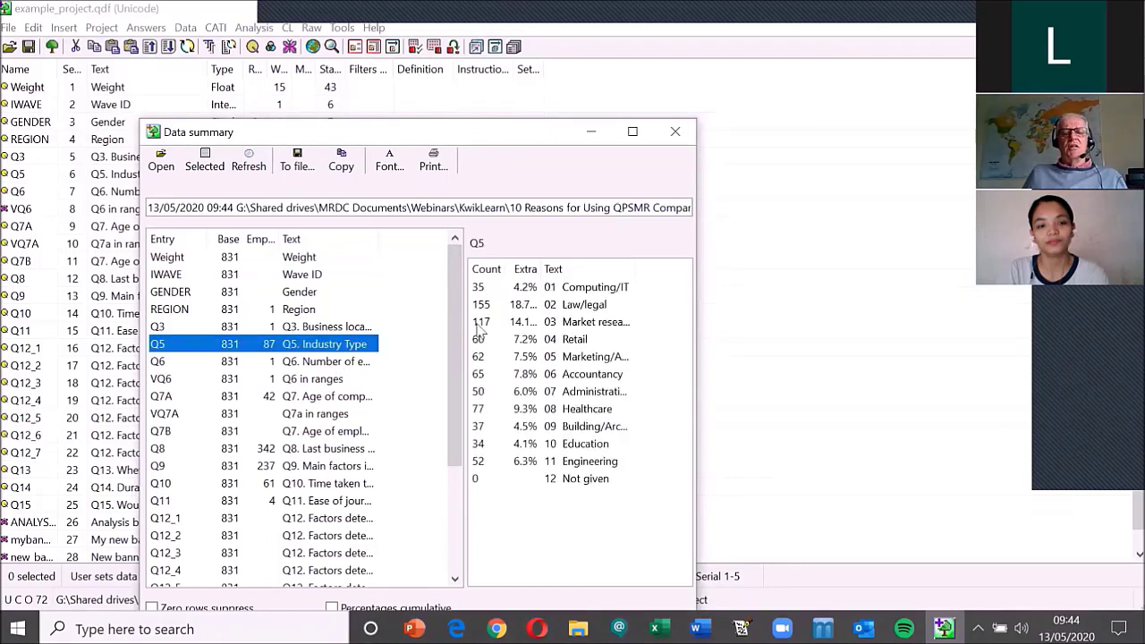
{"action": "left_click", "coordinate": [166, 521]}
{"action": "left_click", "coordinate": [169, 536]}
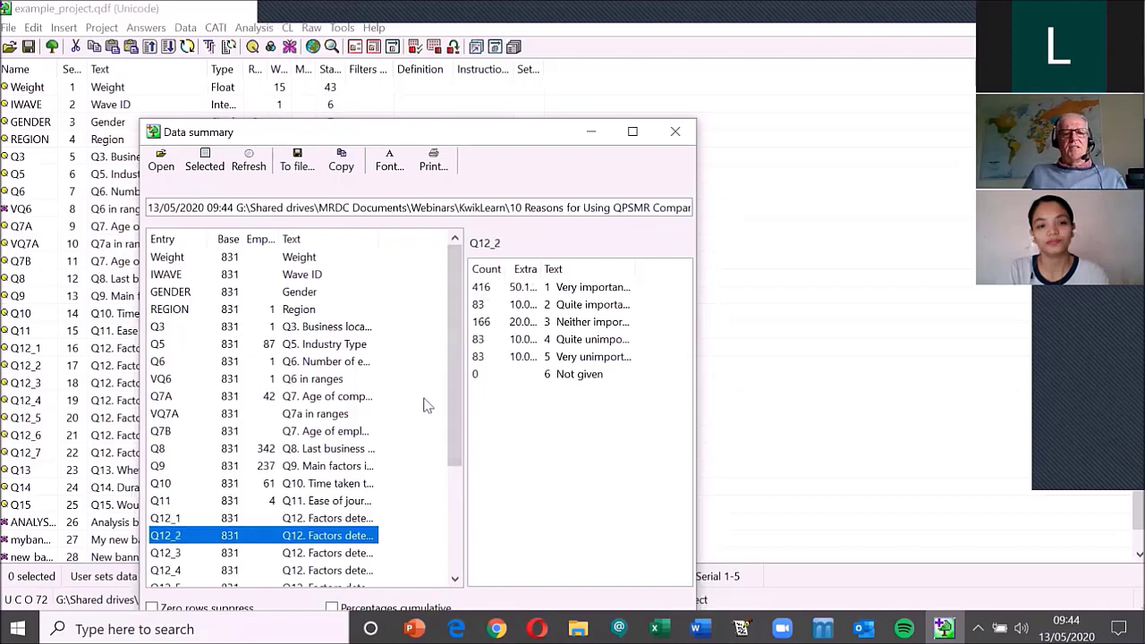
{"action": "left_click", "coordinate": [675, 132]}
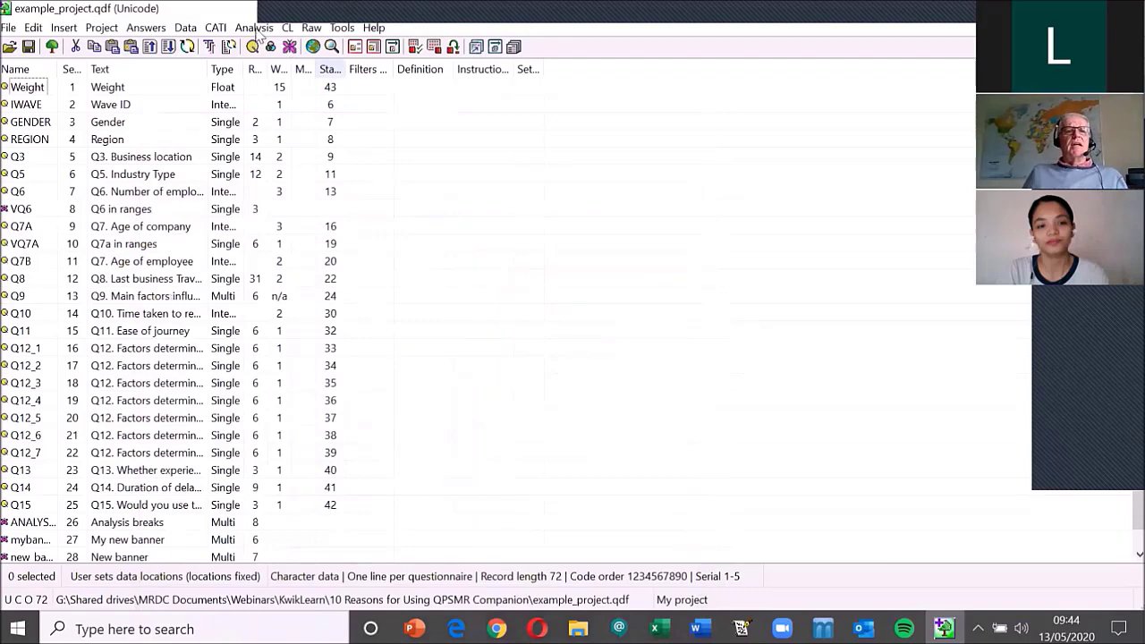
- Run a combinations report on new_banner and save it as example_project Combinations.xlsx, replacing the existing file
{"action": "left_click", "coordinate": [255, 28]}
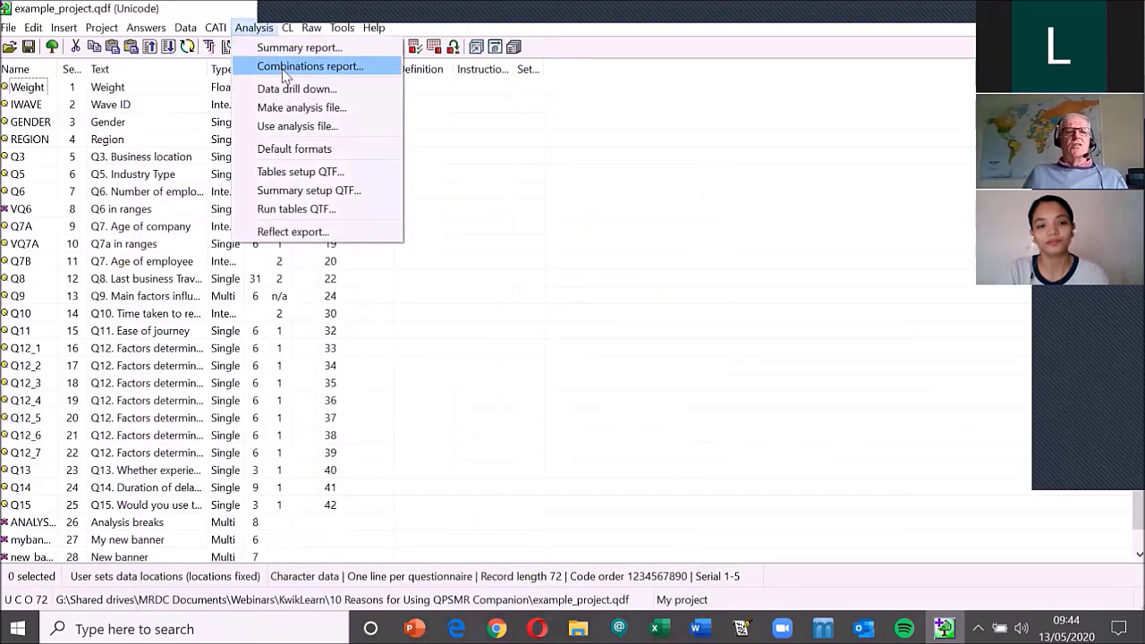
{"action": "left_click", "coordinate": [283, 72]}
{"action": "left_click", "coordinate": [93, 64]}
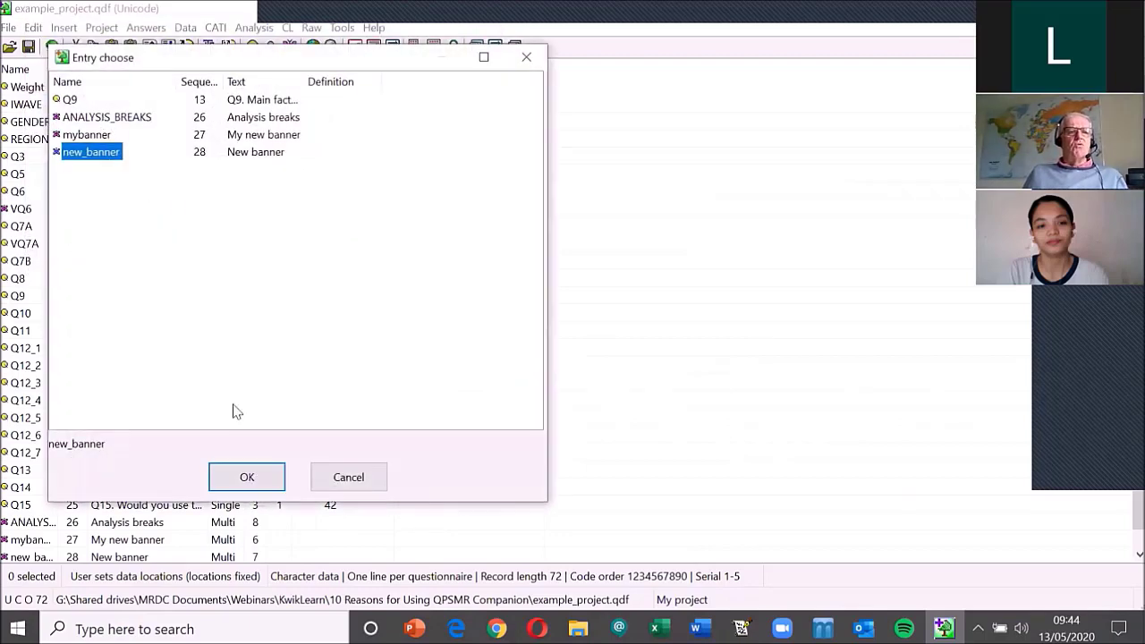
{"action": "left_click", "coordinate": [247, 475]}
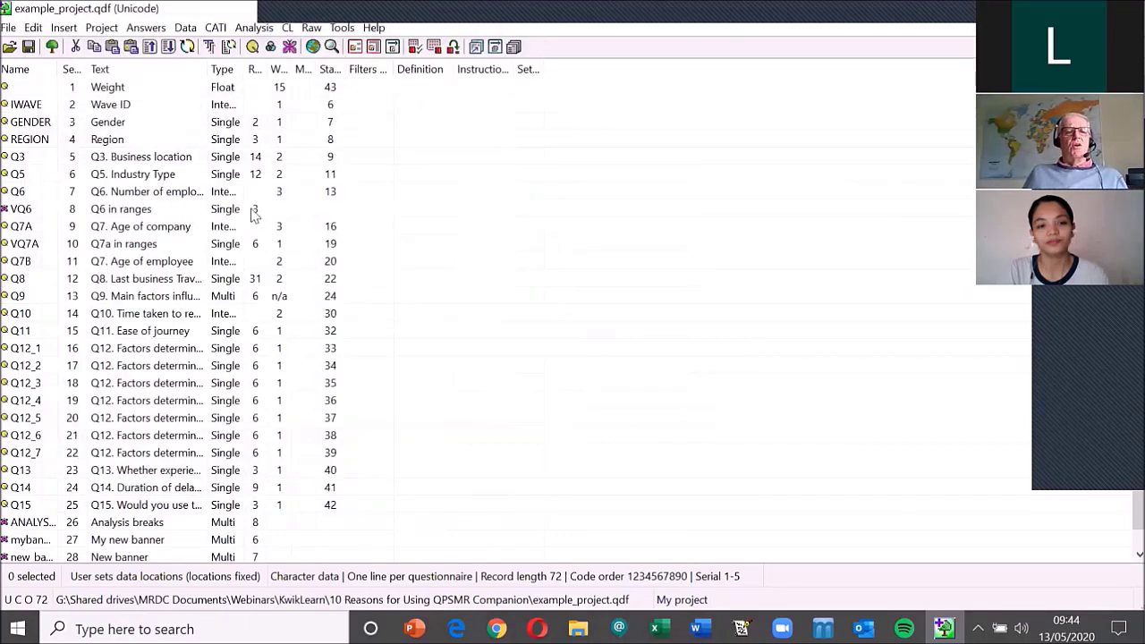
{"action": "left_click", "coordinate": [419, 420]}
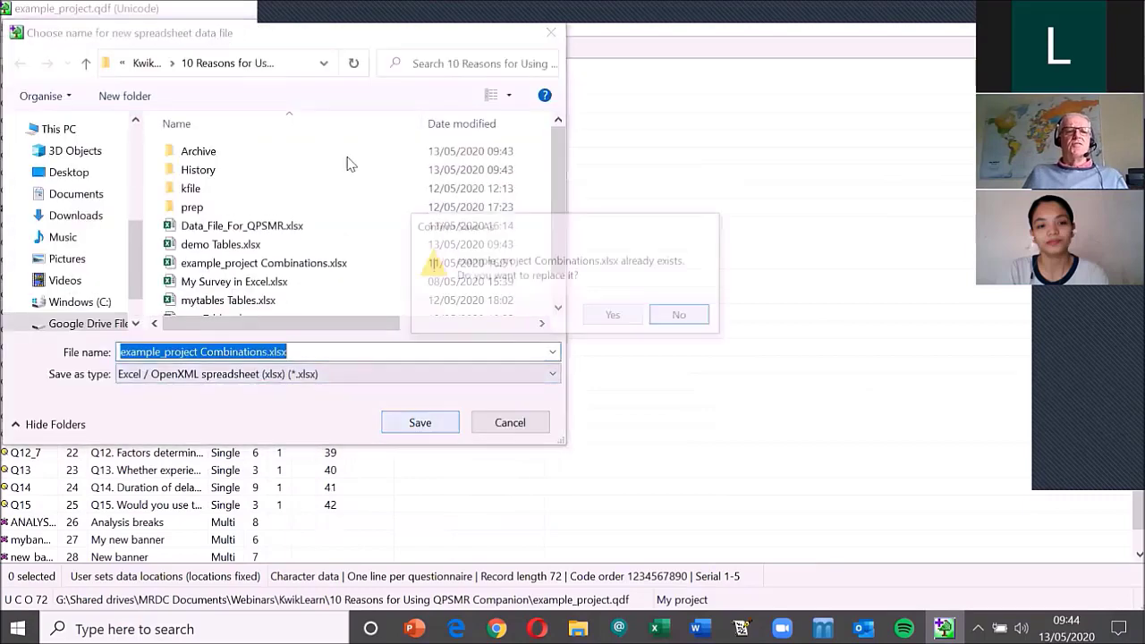
{"action": "left_click", "coordinate": [613, 313]}
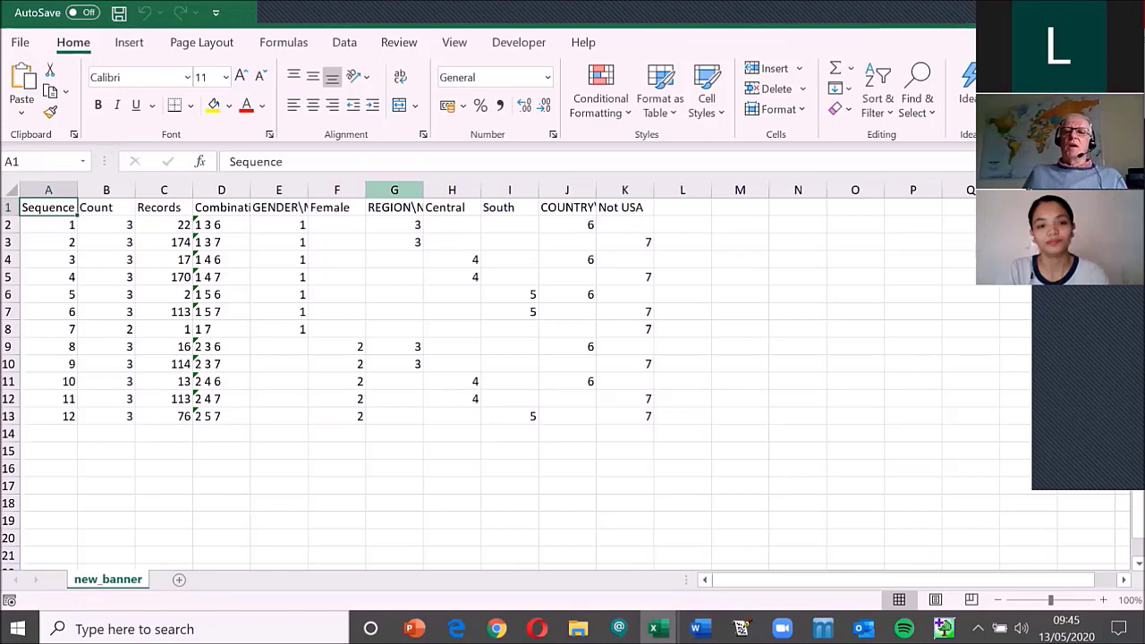
- Leave the combinations workbook, return to example_project and close QPSMR Companion
{"action": "key", "text": "alt+Tab"}
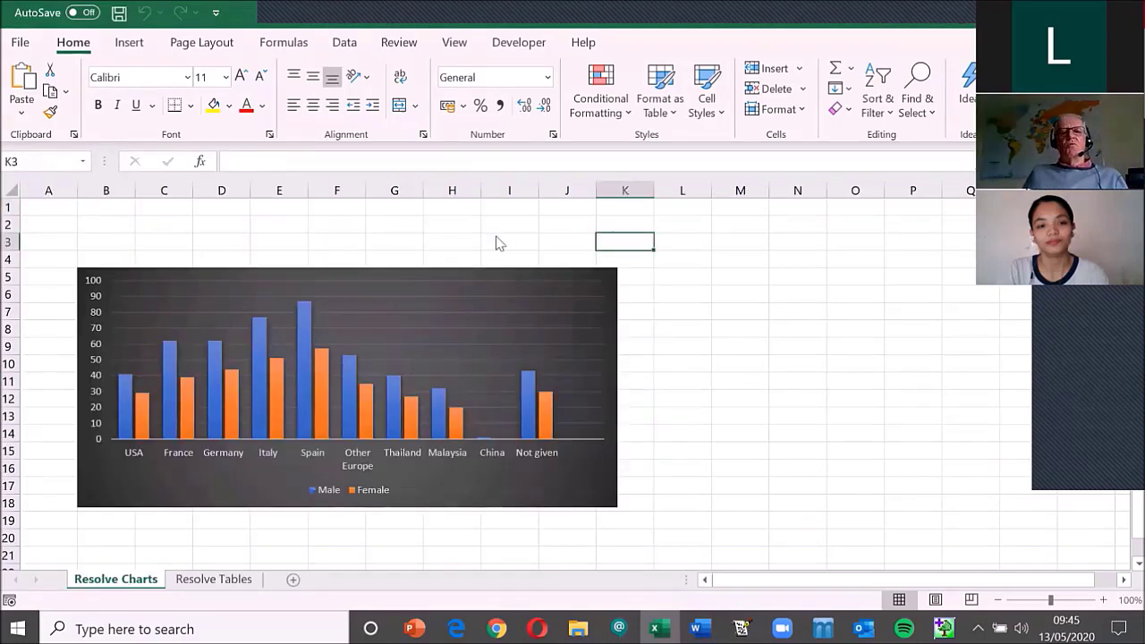
{"action": "key", "text": "alt+Tab"}
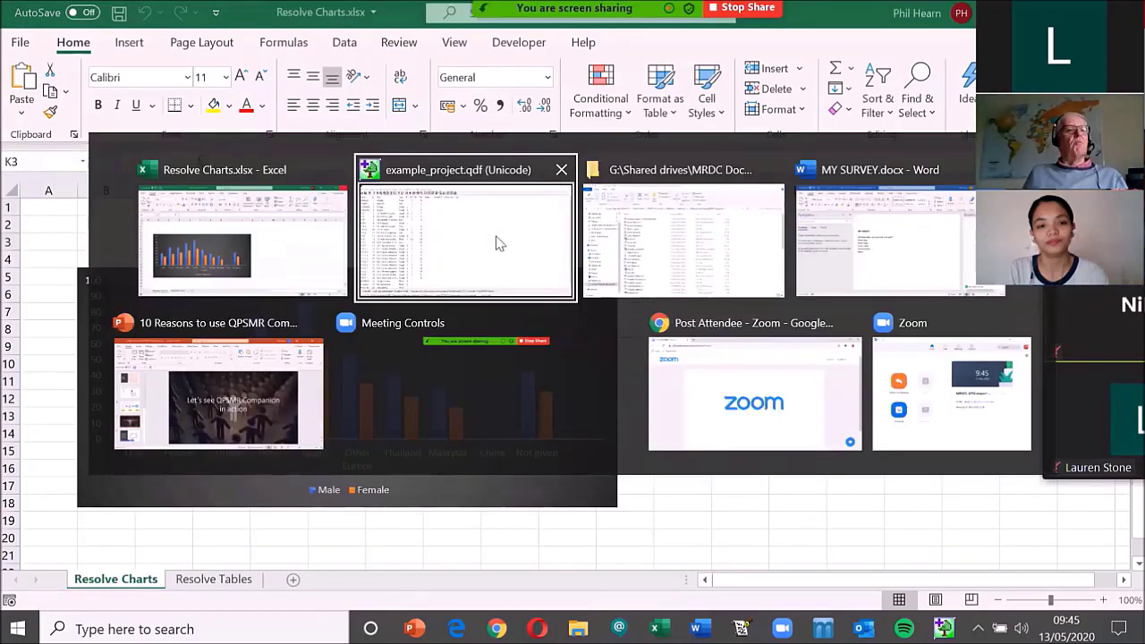
{"action": "left_click", "coordinate": [499, 243]}
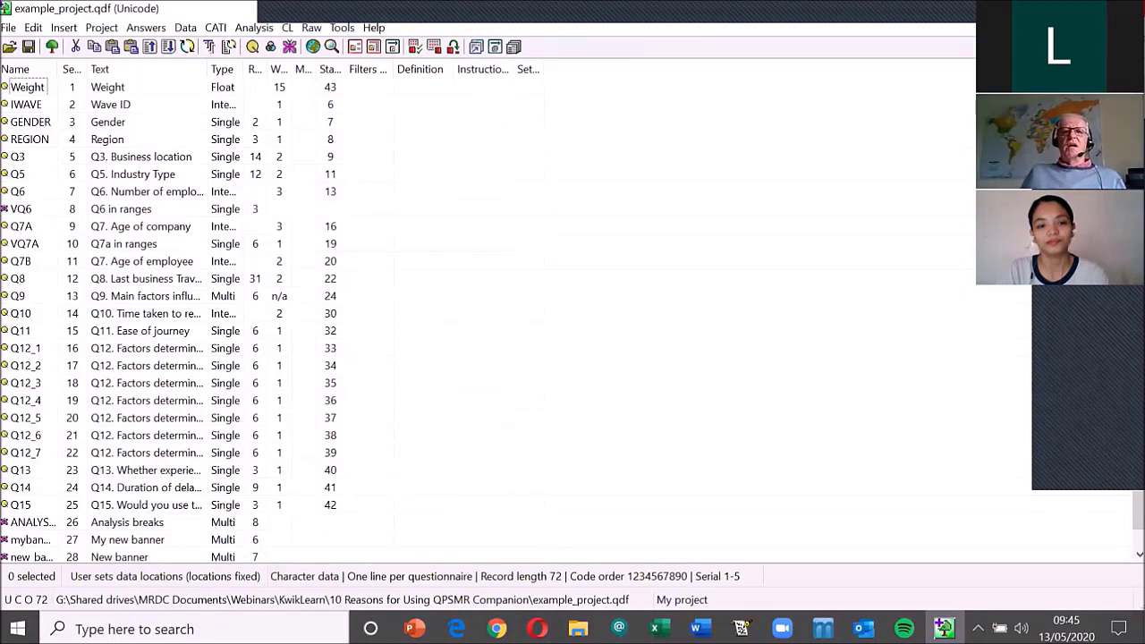
{"action": "left_click", "coordinate": [1125, 9]}
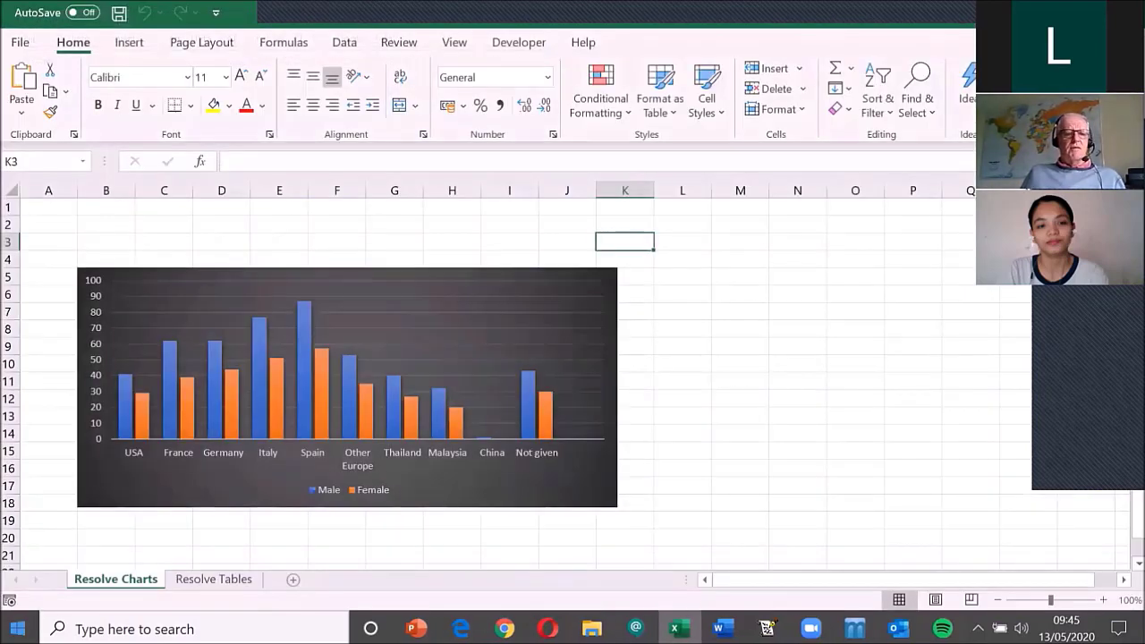
- Start Resolve and create a project database named new_project from the file Resolve Project Resolve.qrf
{"action": "left_click", "coordinate": [17, 628]}
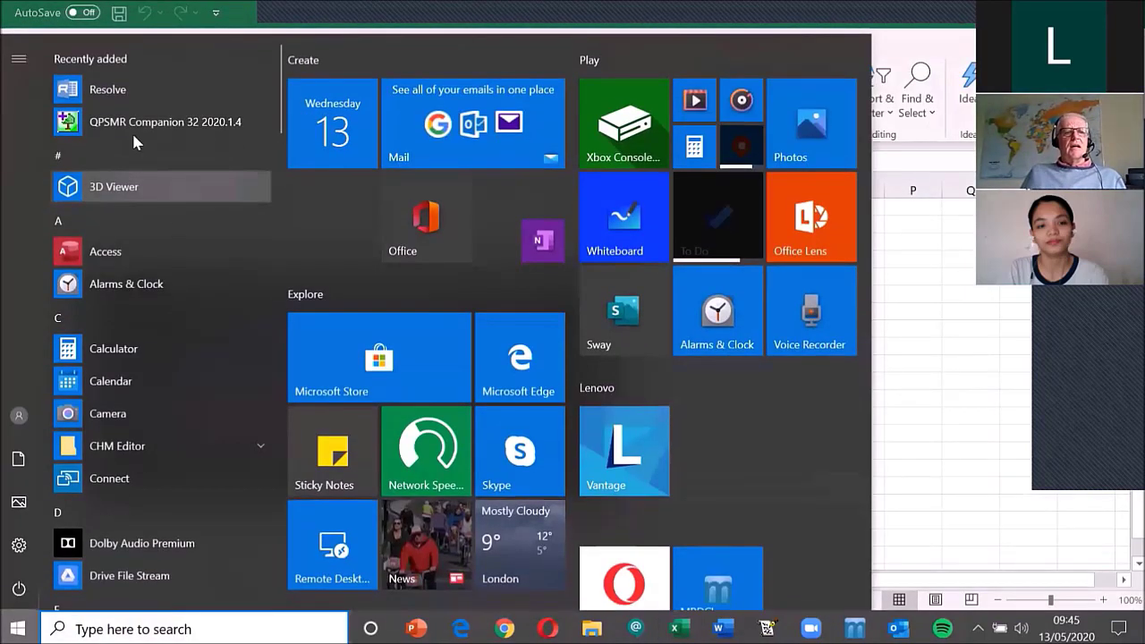
{"action": "left_click", "coordinate": [108, 90]}
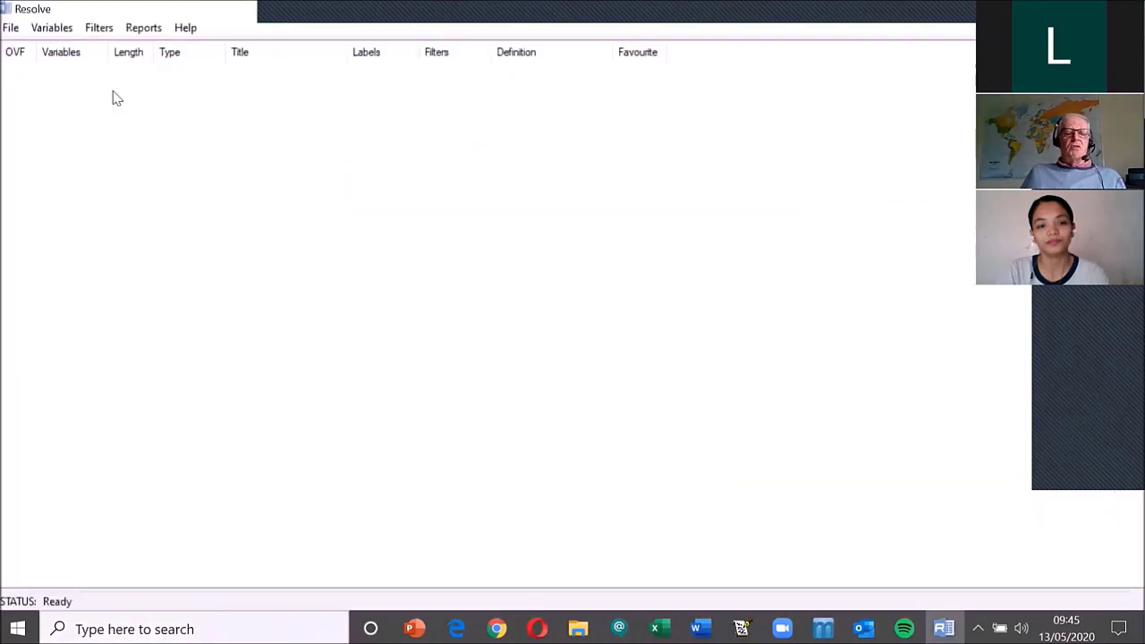
{"action": "left_click", "coordinate": [10, 29]}
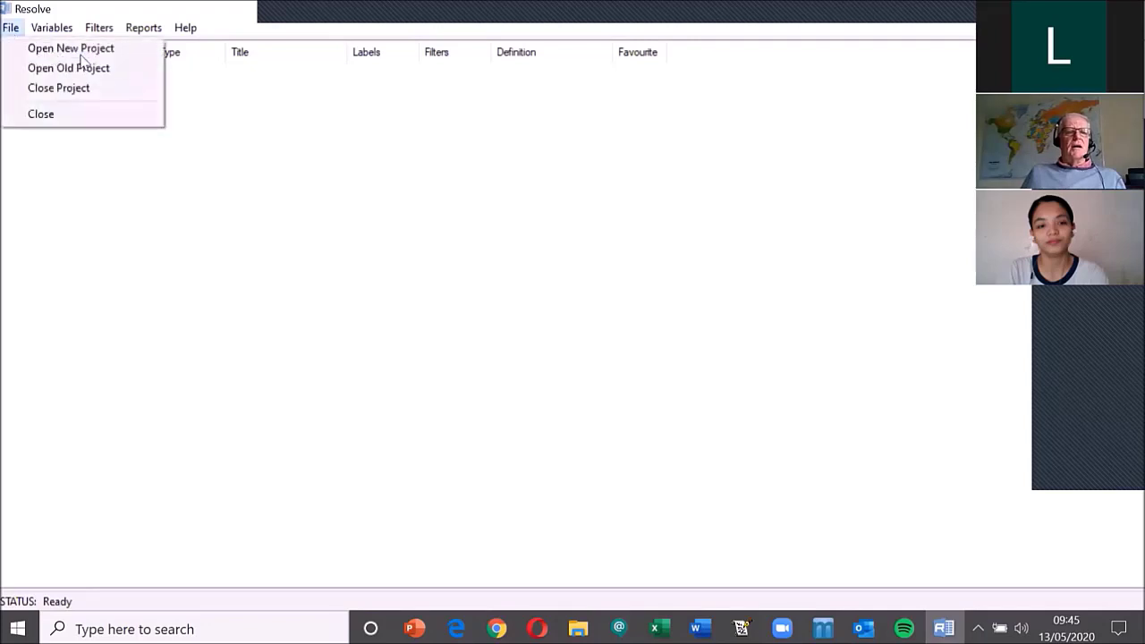
{"action": "left_click", "coordinate": [76, 47]}
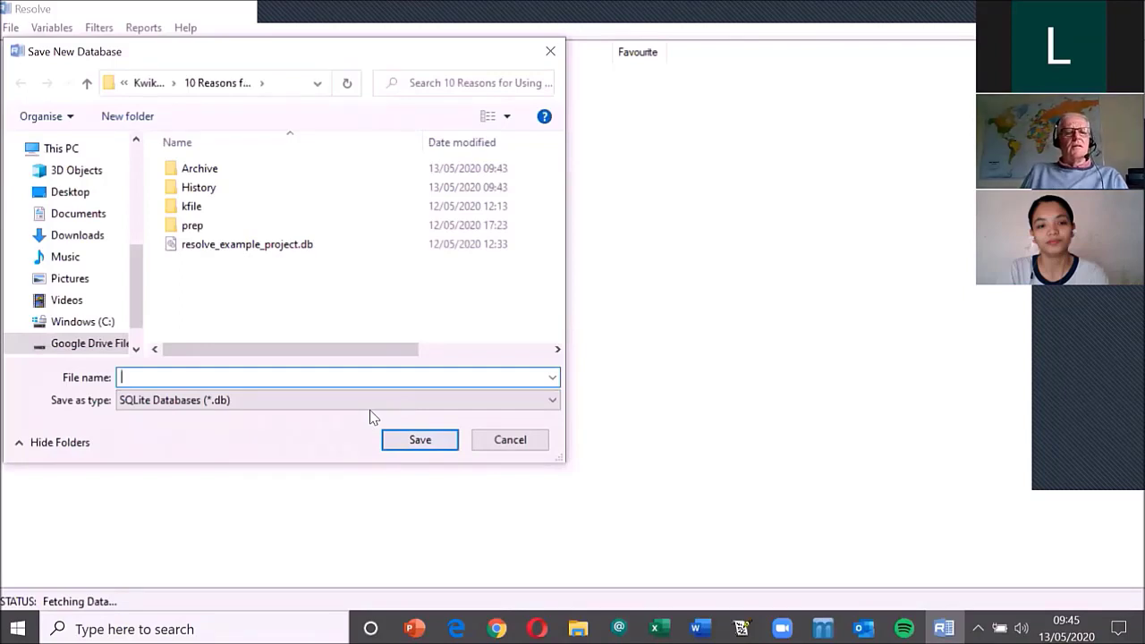
{"action": "type", "text": "new_project"}
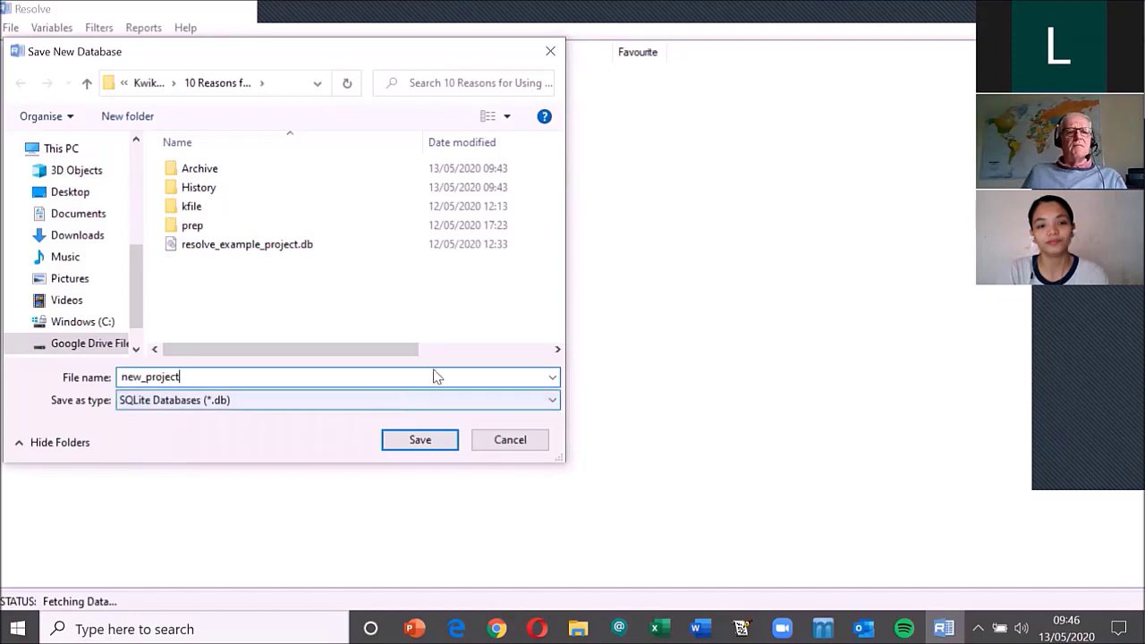
{"action": "key", "text": "Return"}
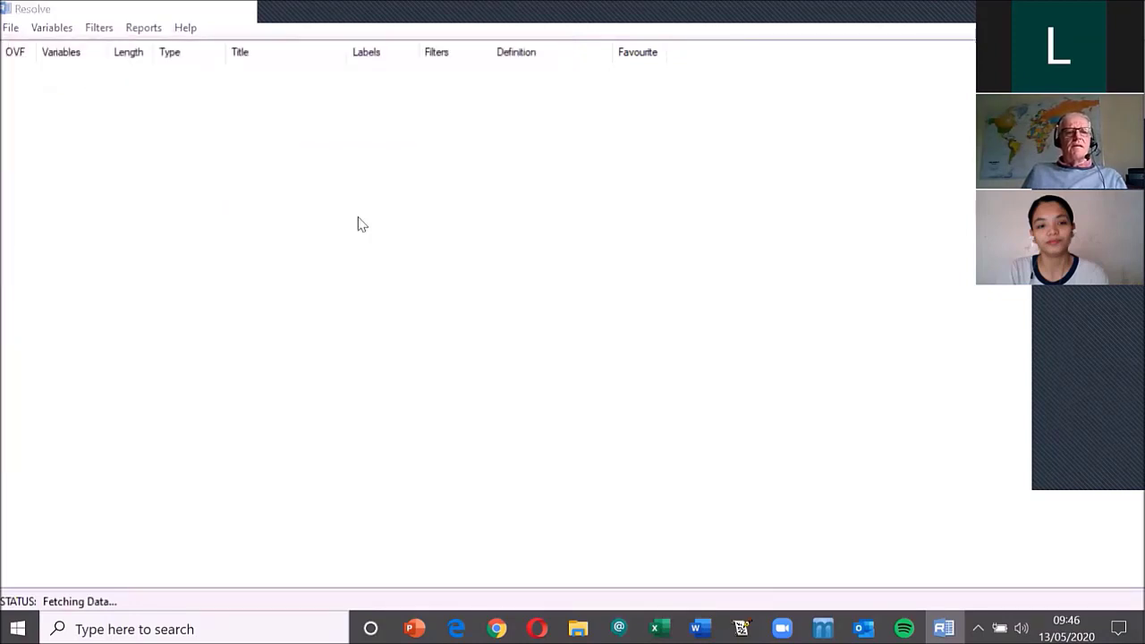
{"action": "left_click", "coordinate": [262, 250]}
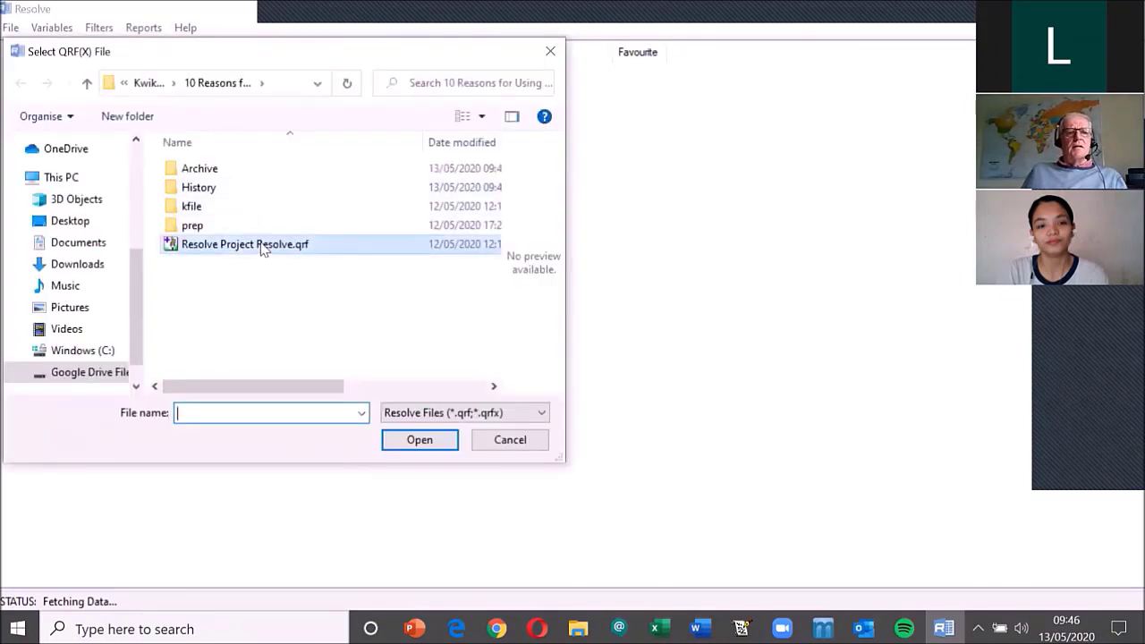
{"action": "left_click", "coordinate": [425, 452]}
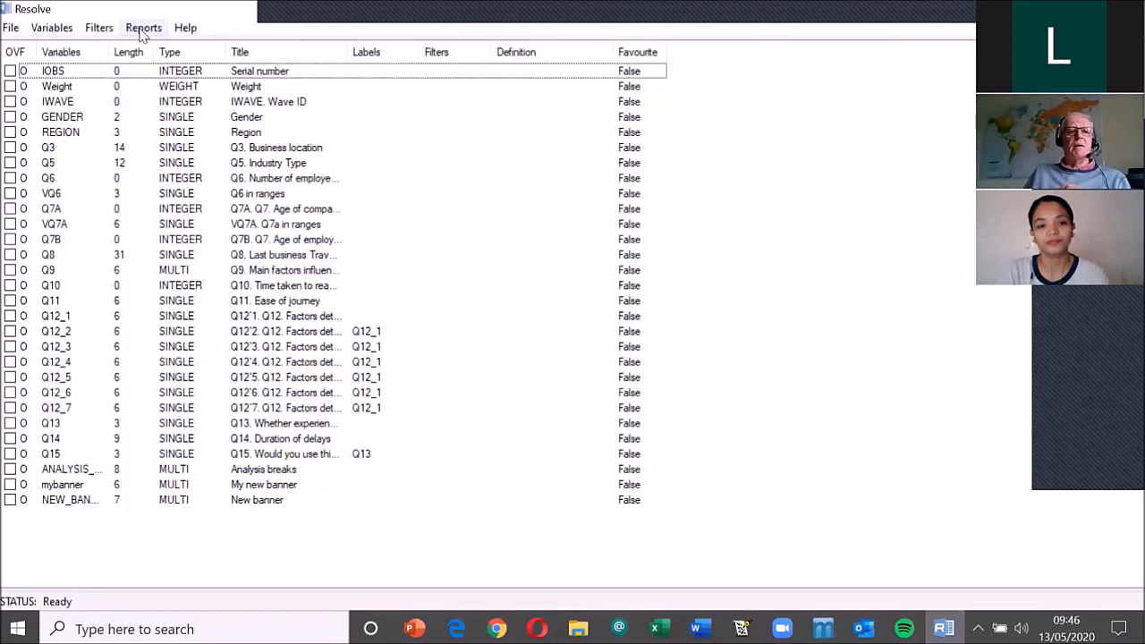
- Set up a quick report with Q3 Business location as the rows and REGION as the columns
{"action": "left_click", "coordinate": [142, 32]}
{"action": "left_click", "coordinate": [184, 52]}
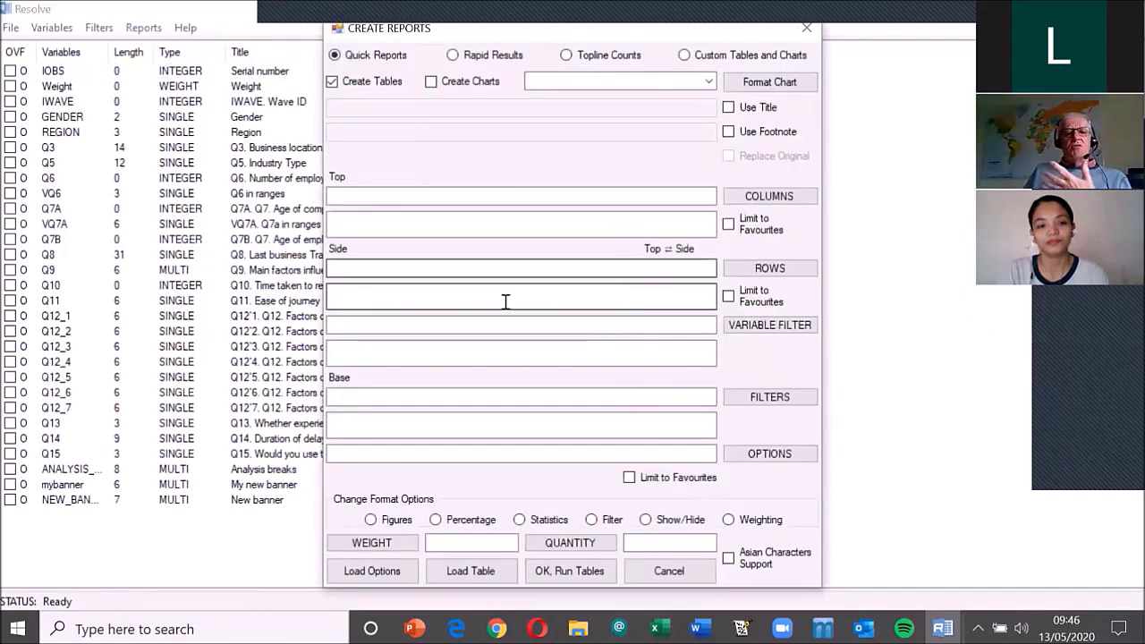
{"action": "left_click", "coordinate": [743, 270]}
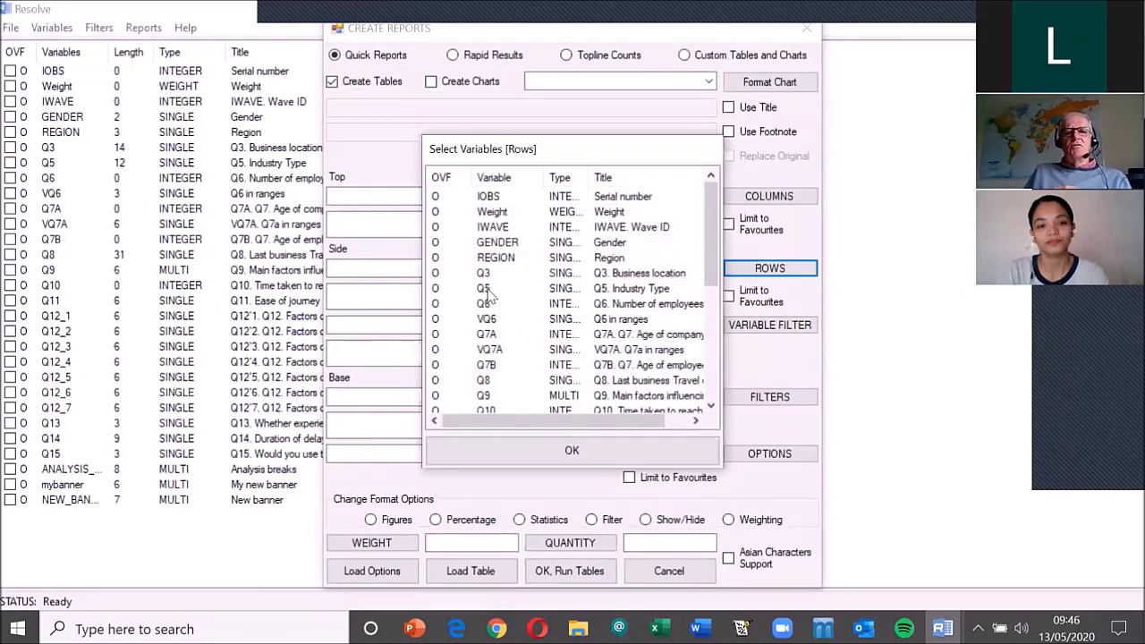
{"action": "left_click", "coordinate": [483, 273]}
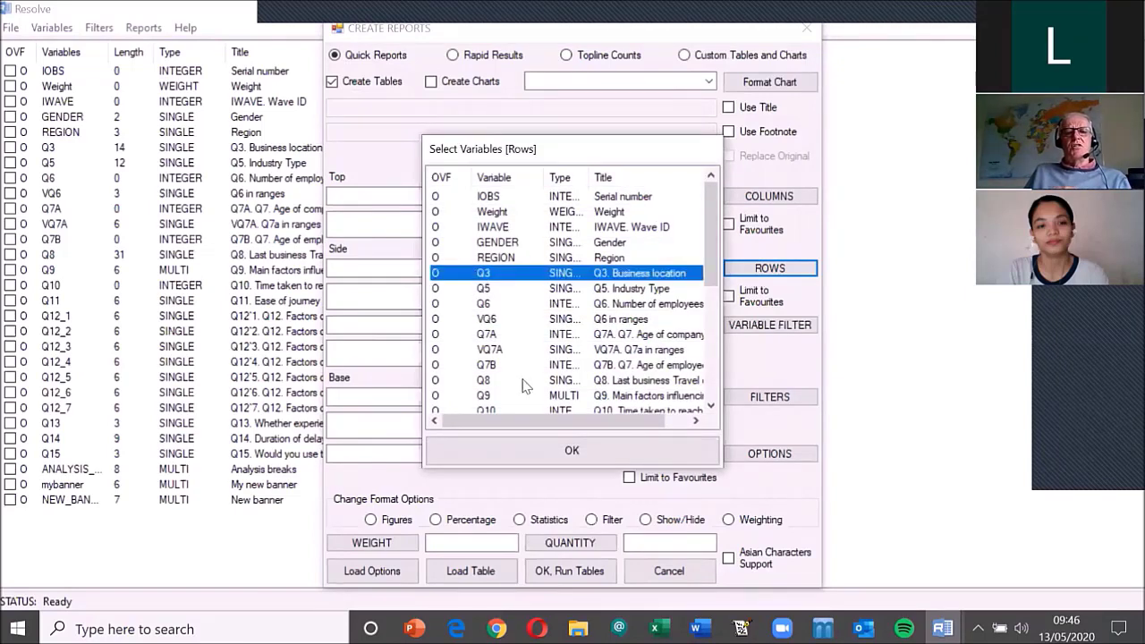
{"action": "left_click", "coordinate": [501, 450]}
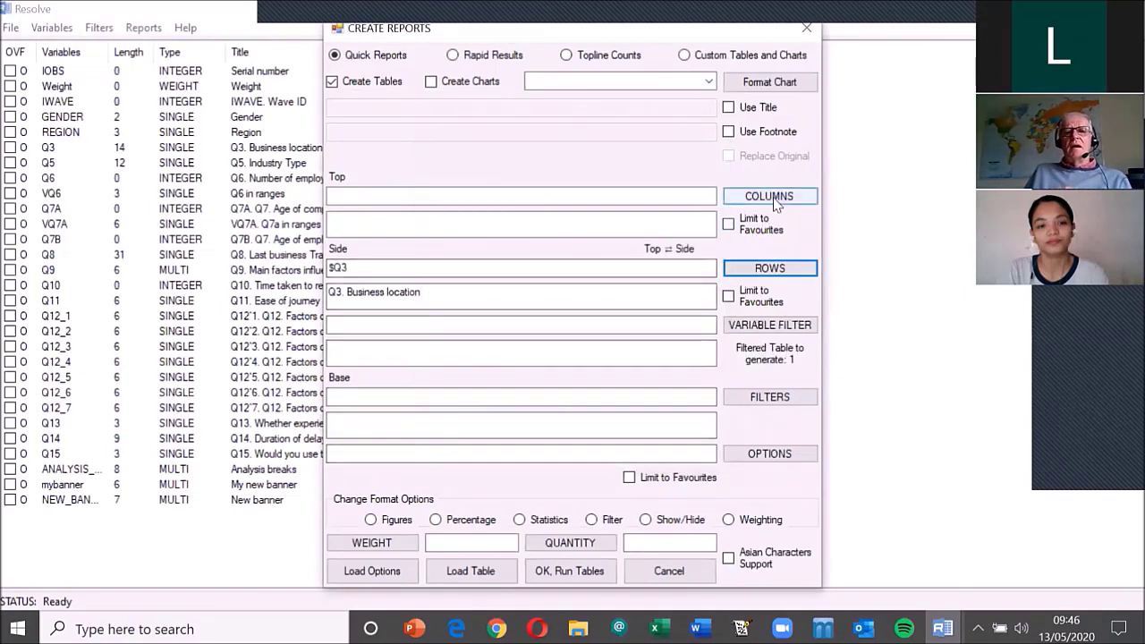
{"action": "left_click", "coordinate": [730, 198]}
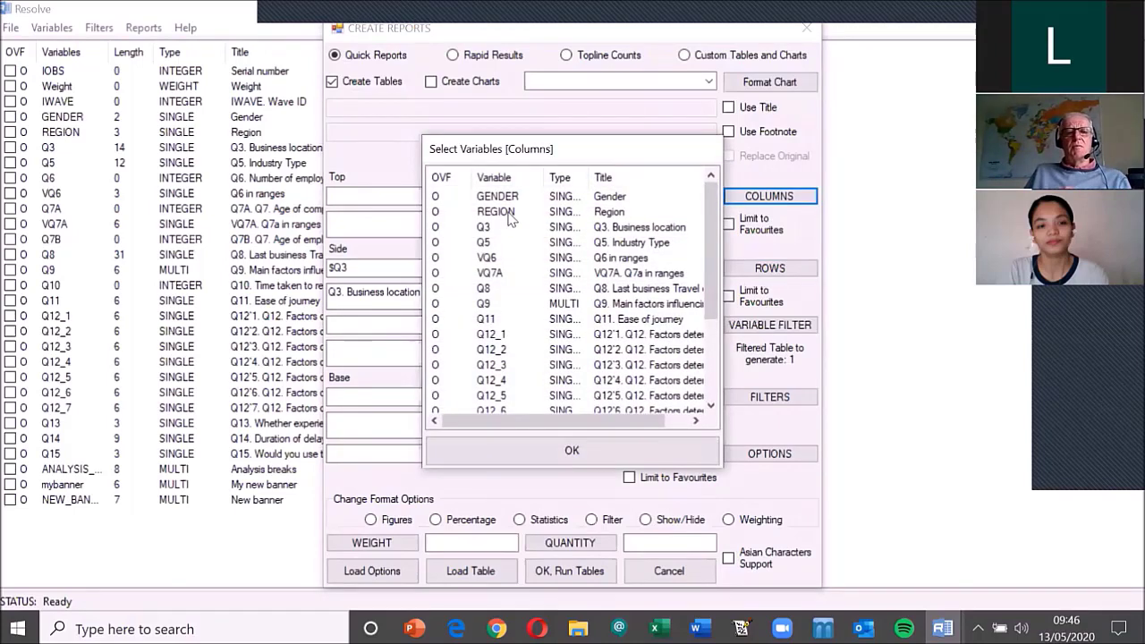
{"action": "left_click", "coordinate": [506, 213]}
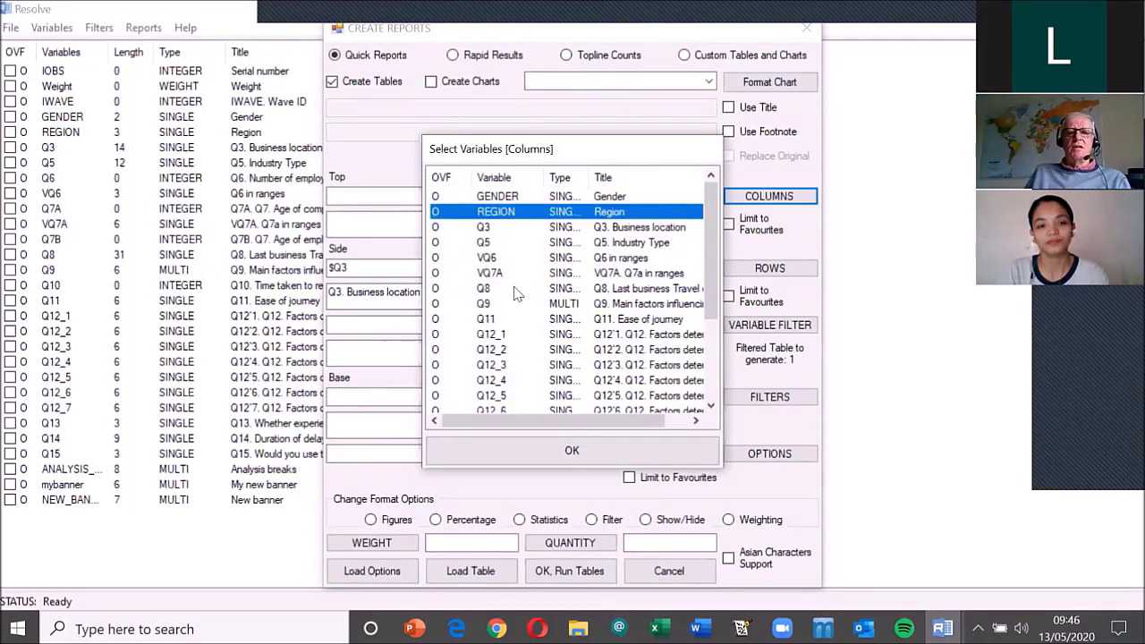
{"action": "left_click", "coordinate": [572, 451]}
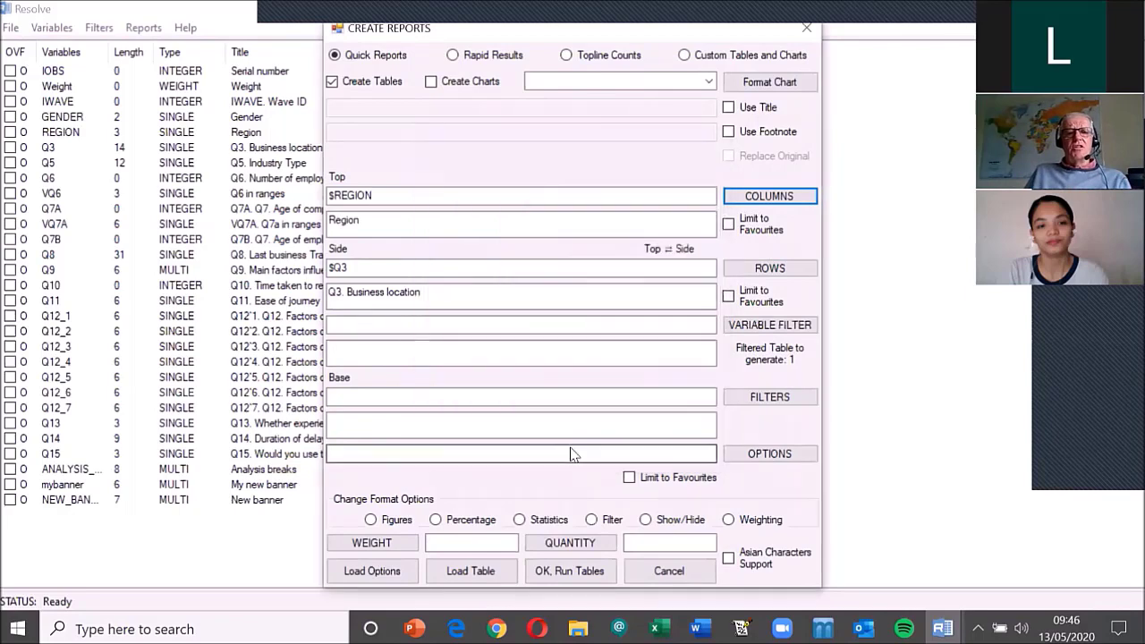
- Add a Clustered Column chart to the report and run it unweighted without saving the table definition
{"action": "left_click", "coordinate": [430, 82]}
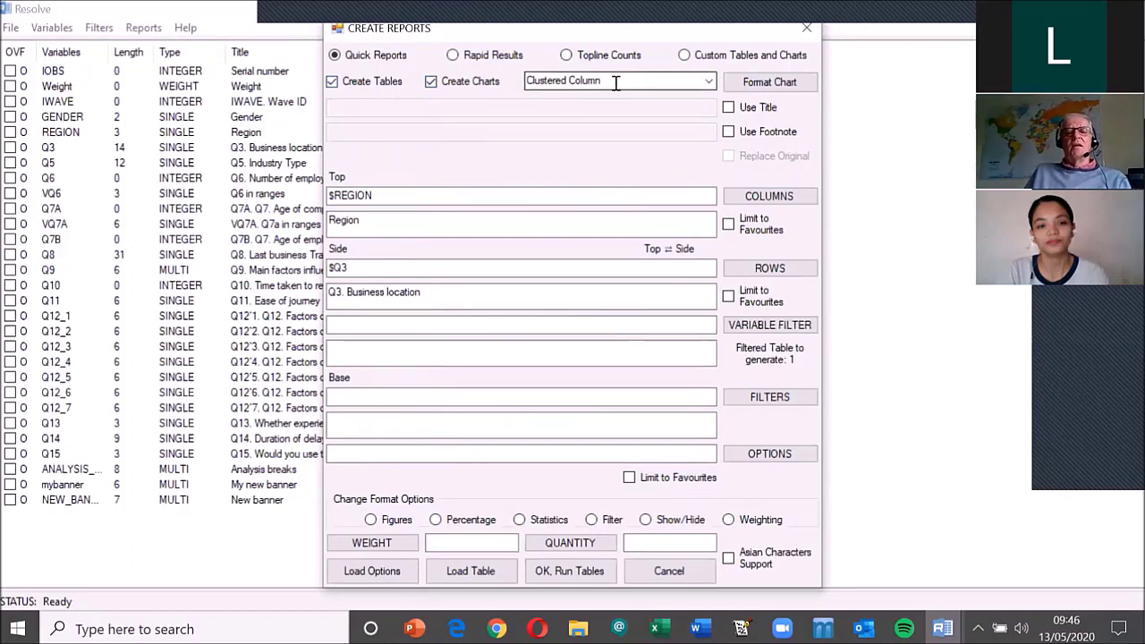
{"action": "left_click", "coordinate": [713, 83]}
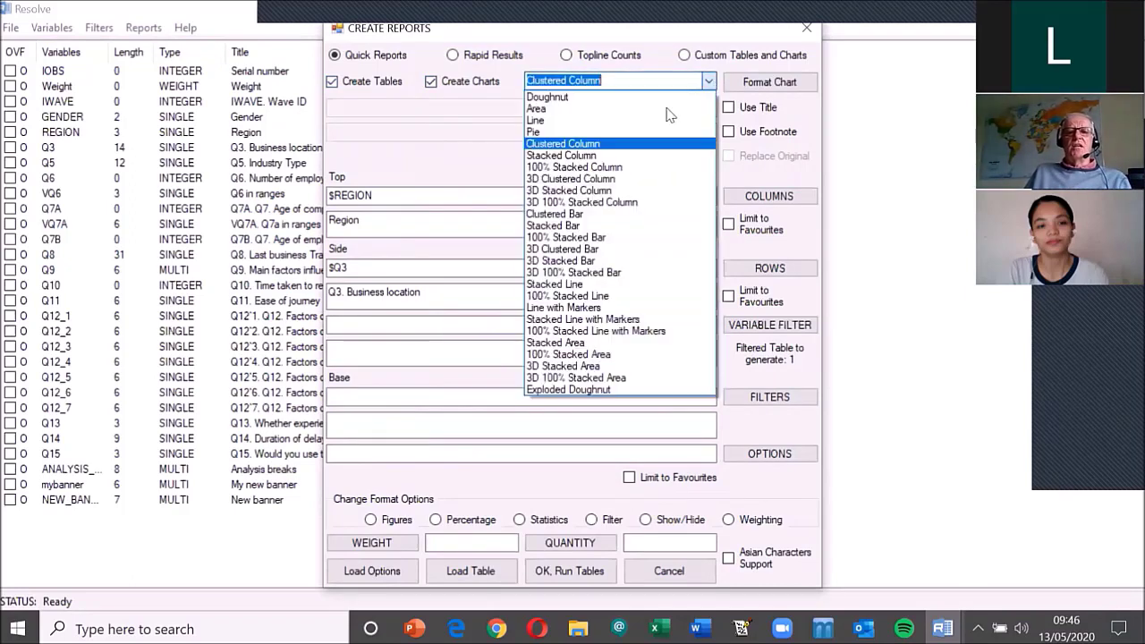
{"action": "left_click", "coordinate": [473, 155]}
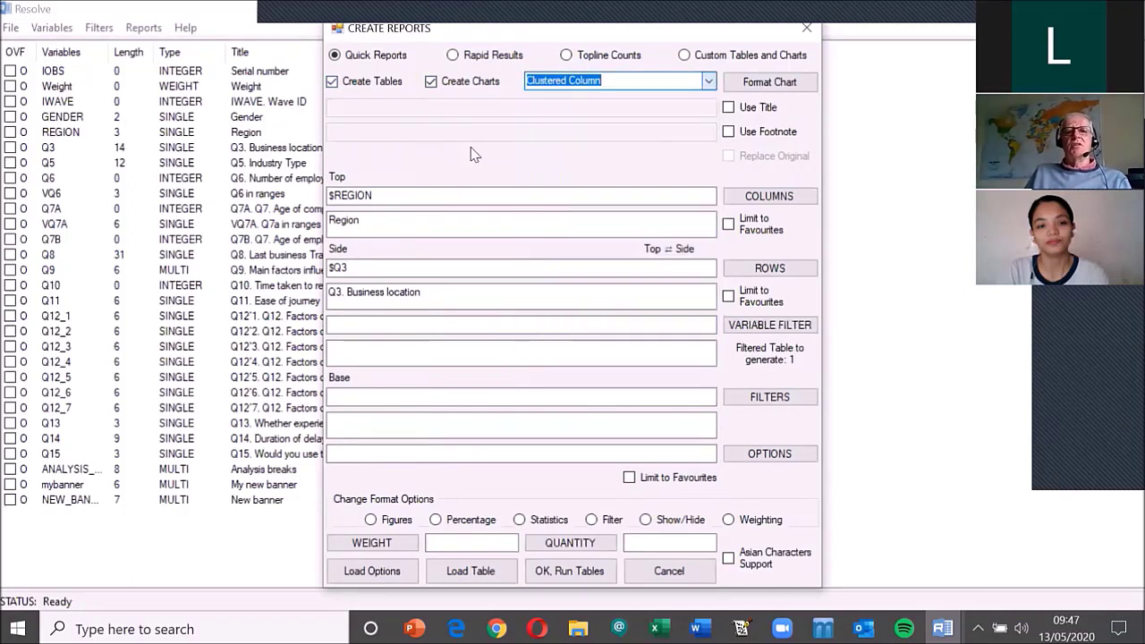
{"action": "left_click", "coordinate": [562, 571]}
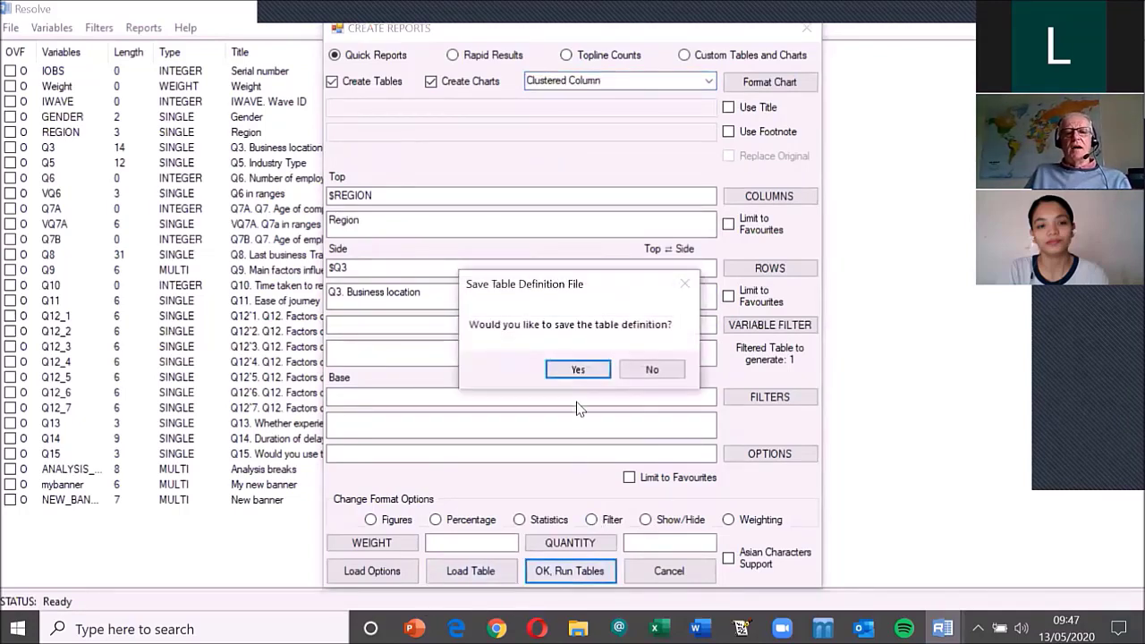
{"action": "left_click", "coordinate": [637, 369]}
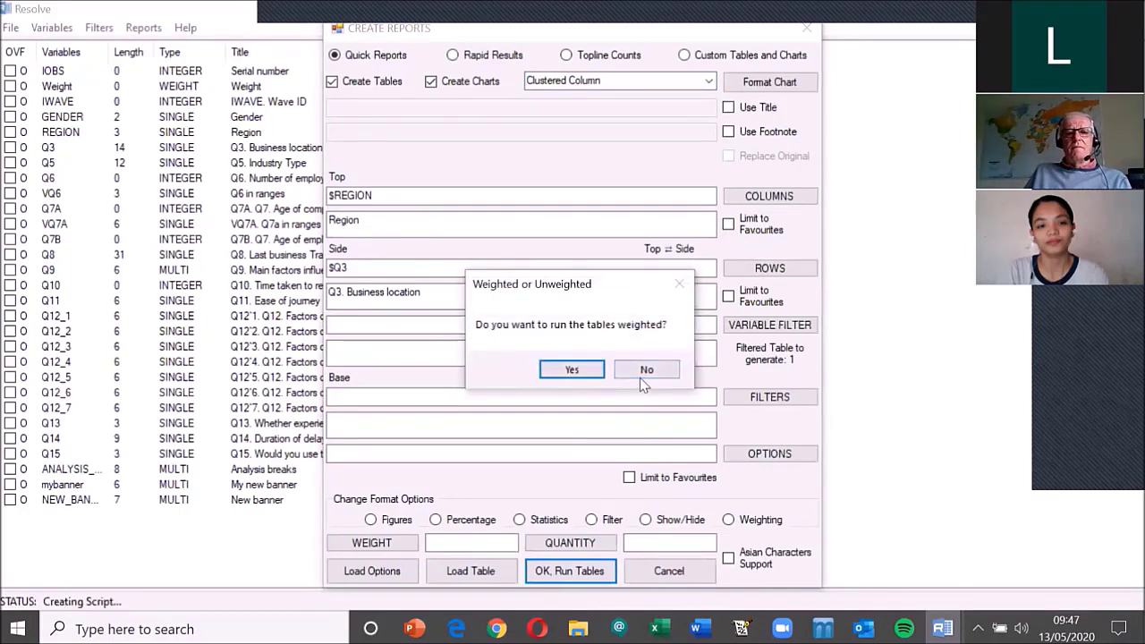
{"action": "left_click", "coordinate": [644, 369]}
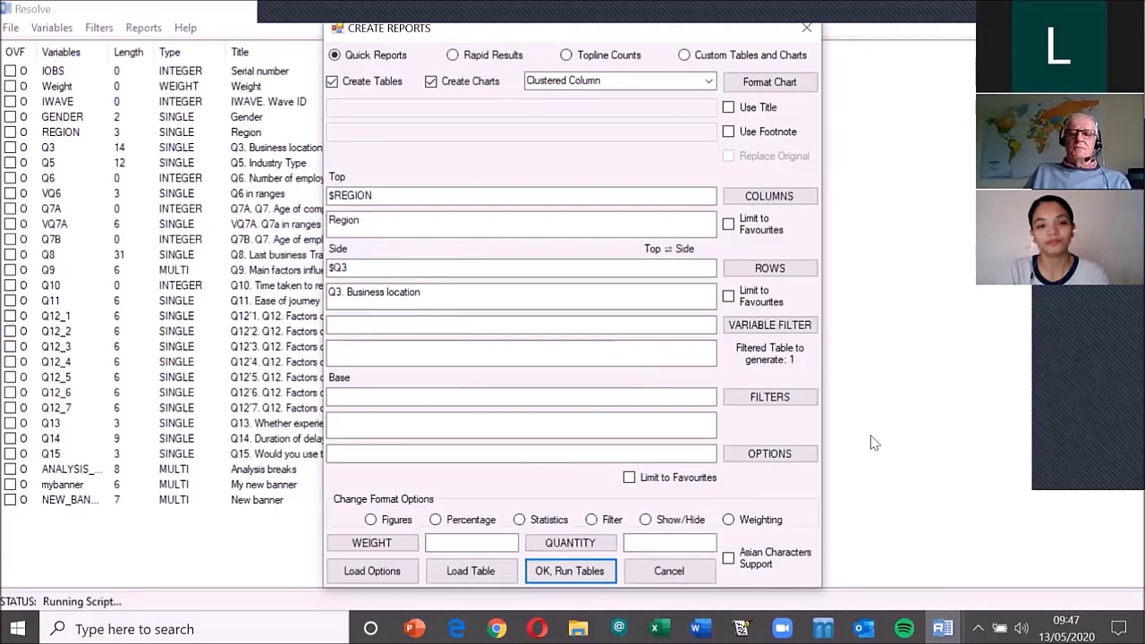
{"action": "left_click", "coordinate": [591, 368]}
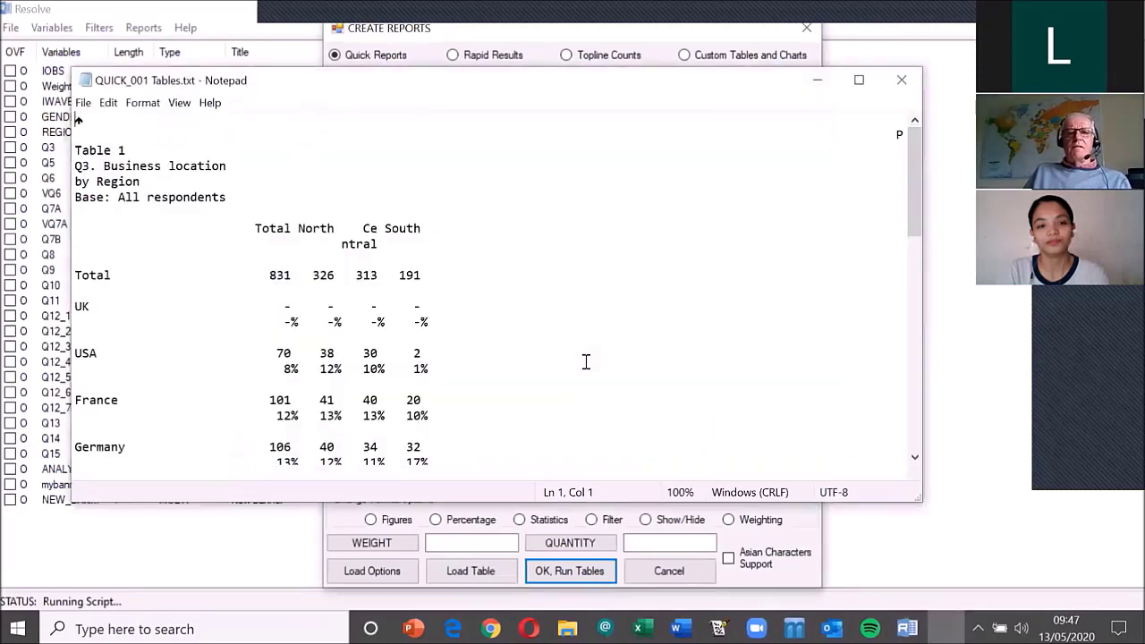
- Look through the Q3 by Region text table and open QUICK_001 Tables and Charts.xlsx from the project folder
{"action": "scroll", "coordinate": [467, 184], "scroll_direction": "down", "scroll_amount": 4}
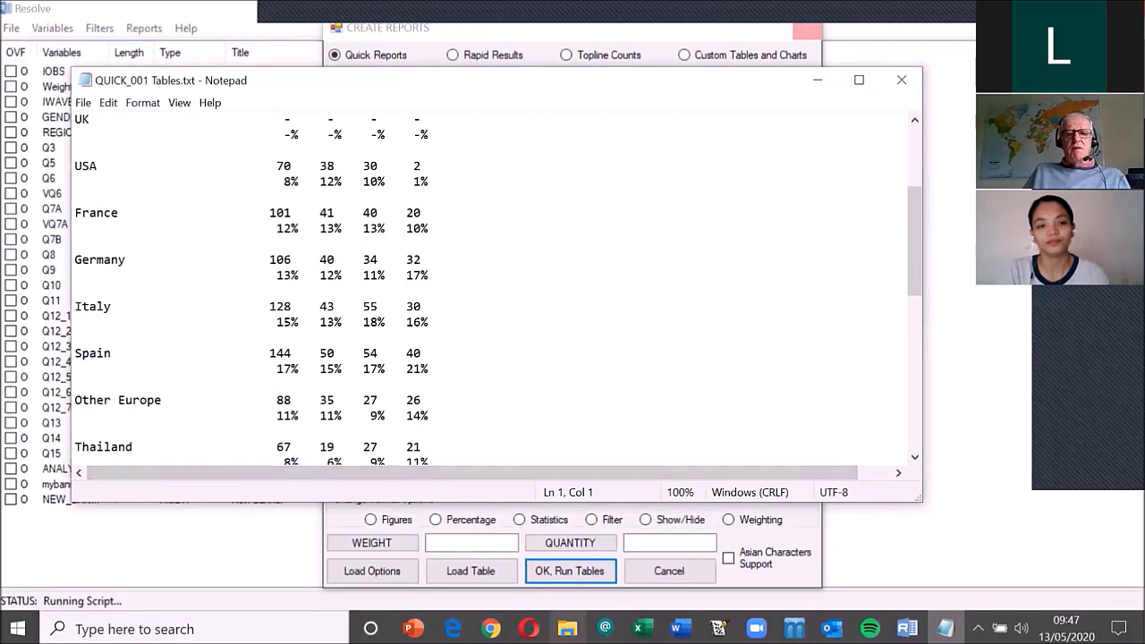
{"action": "left_click", "coordinate": [568, 628]}
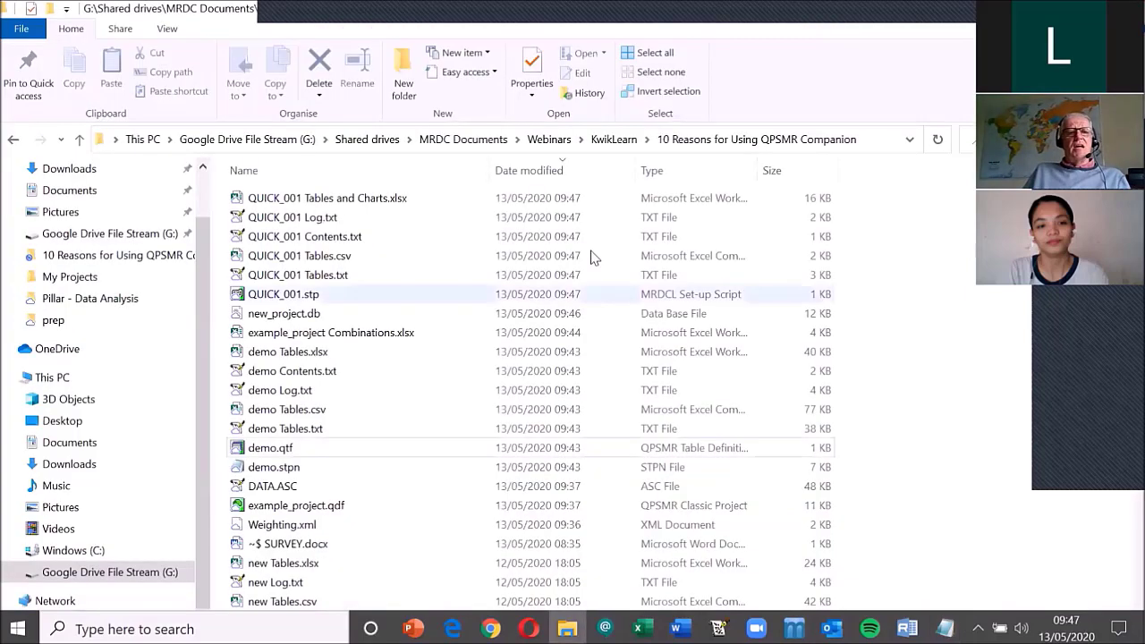
{"action": "left_click", "coordinate": [345, 197]}
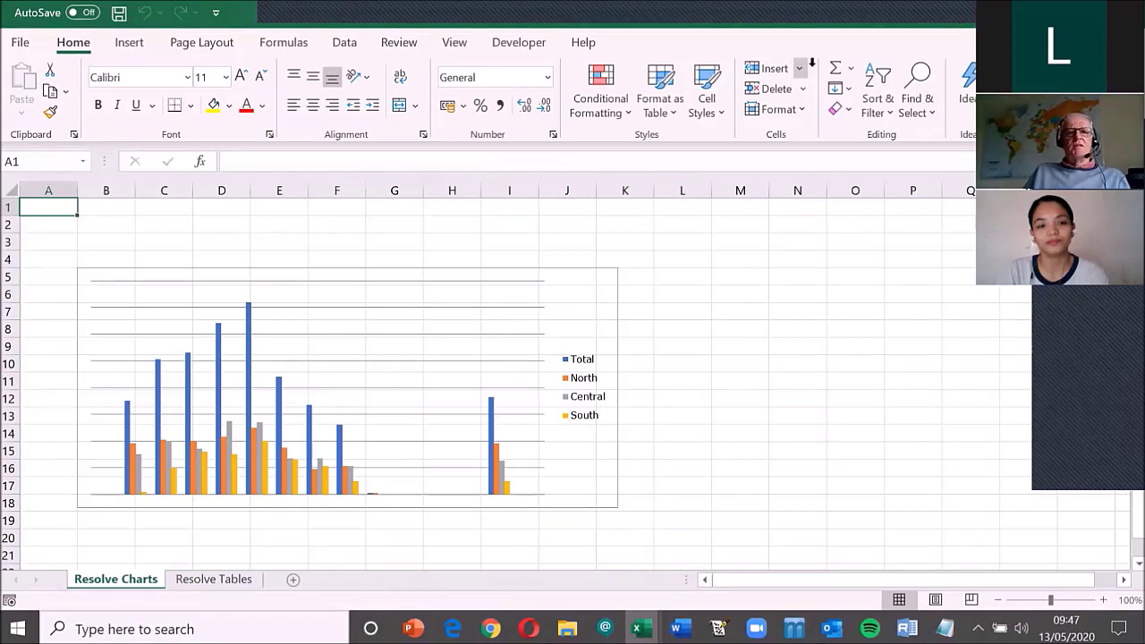
- Apply the dark-background chart style to the Q3 by Region column chart on the Resolve Charts sheet
{"action": "left_click", "coordinate": [474, 270]}
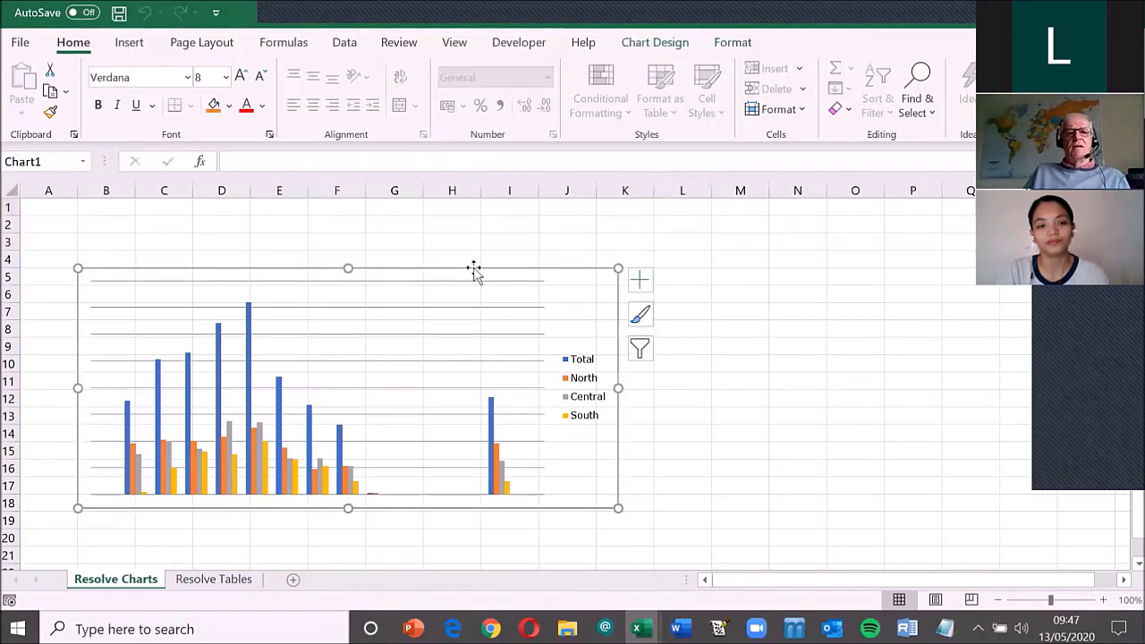
{"action": "double_click", "coordinate": [474, 270]}
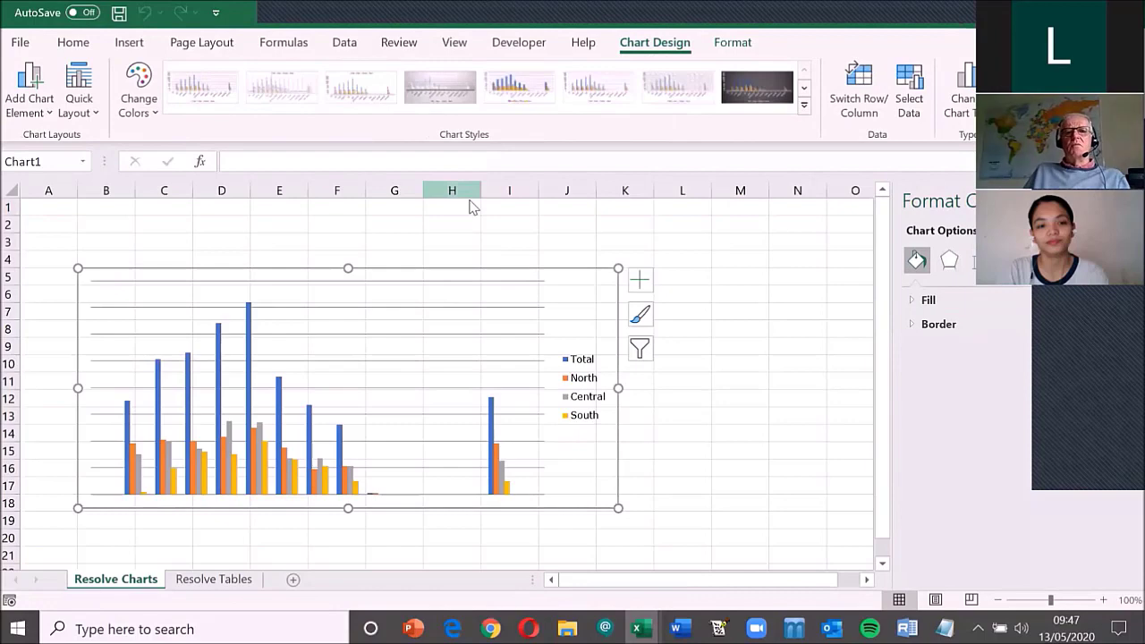
{"action": "left_click", "coordinate": [757, 88]}
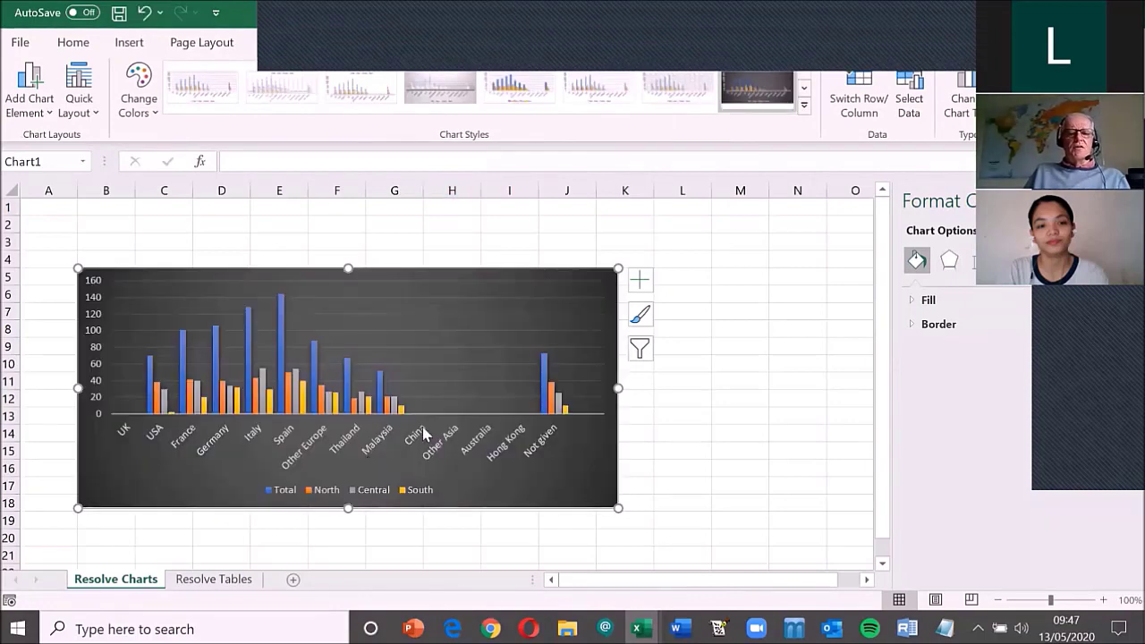